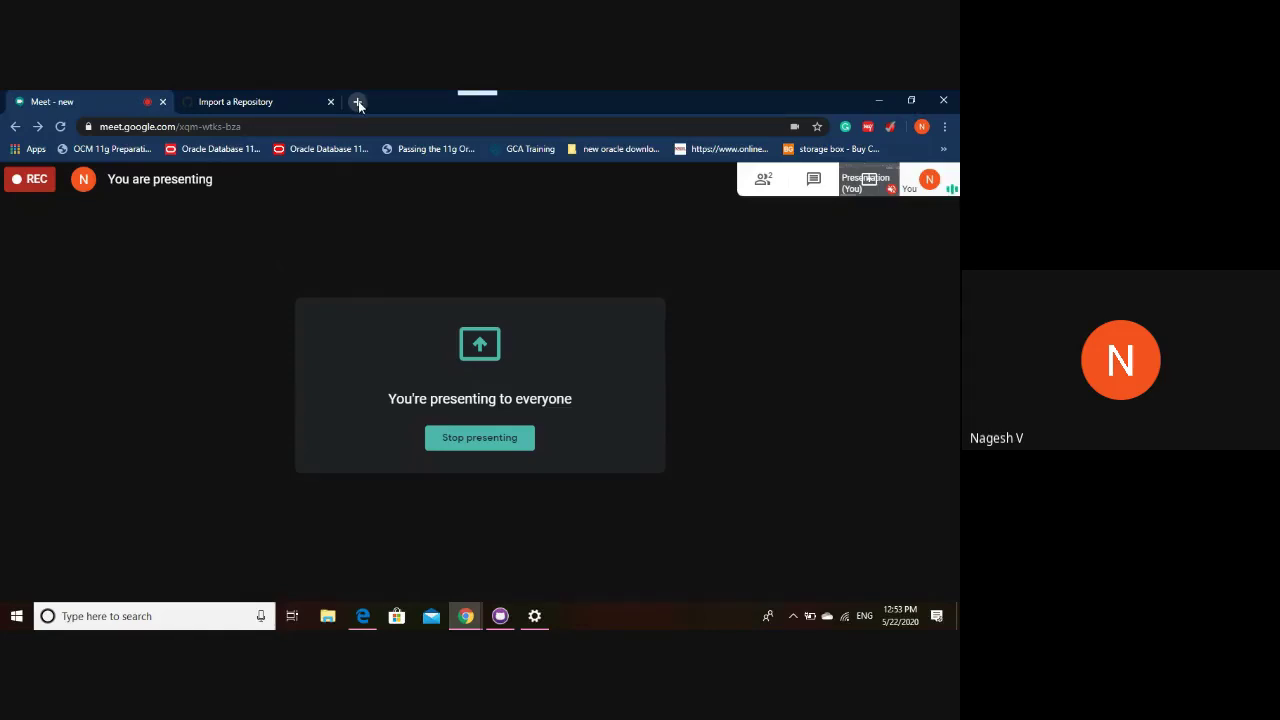
Open classplan.purnapramati.in/login.php in a new browser tab and bring up the sign-in form.
{"action": "left_click", "coordinate": [358, 102]}
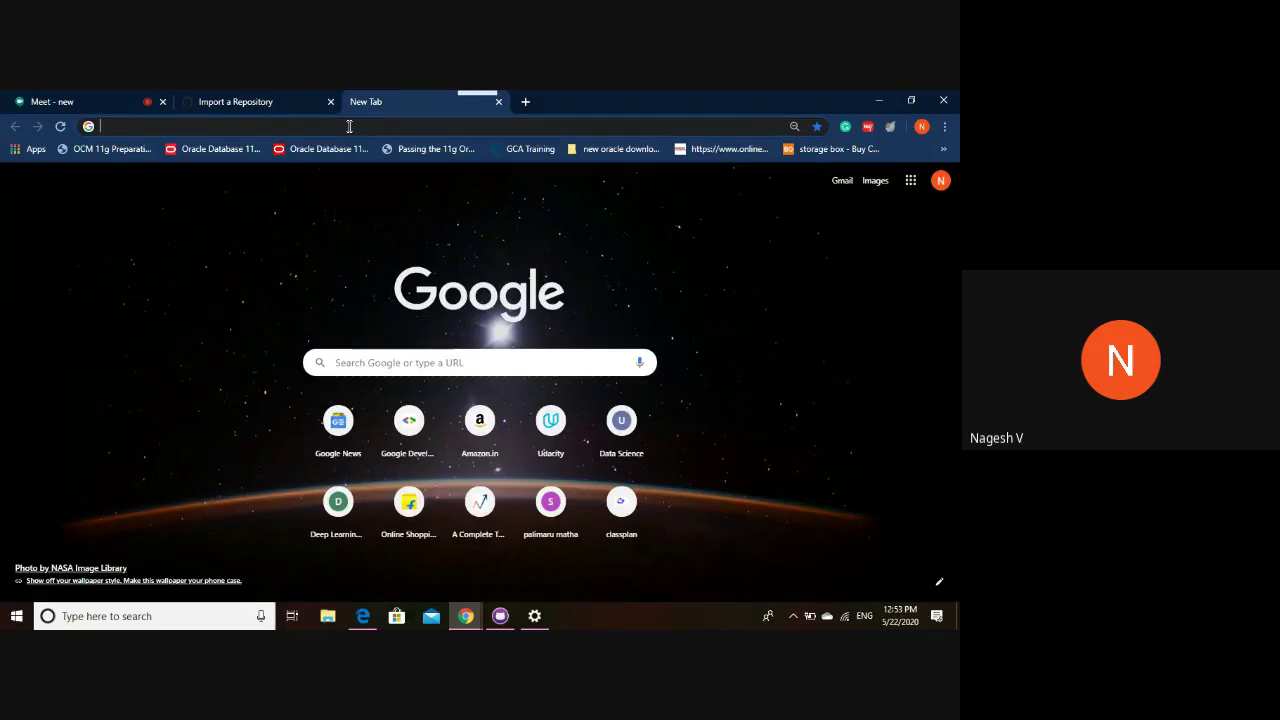
{"action": "type", "text": "class"}
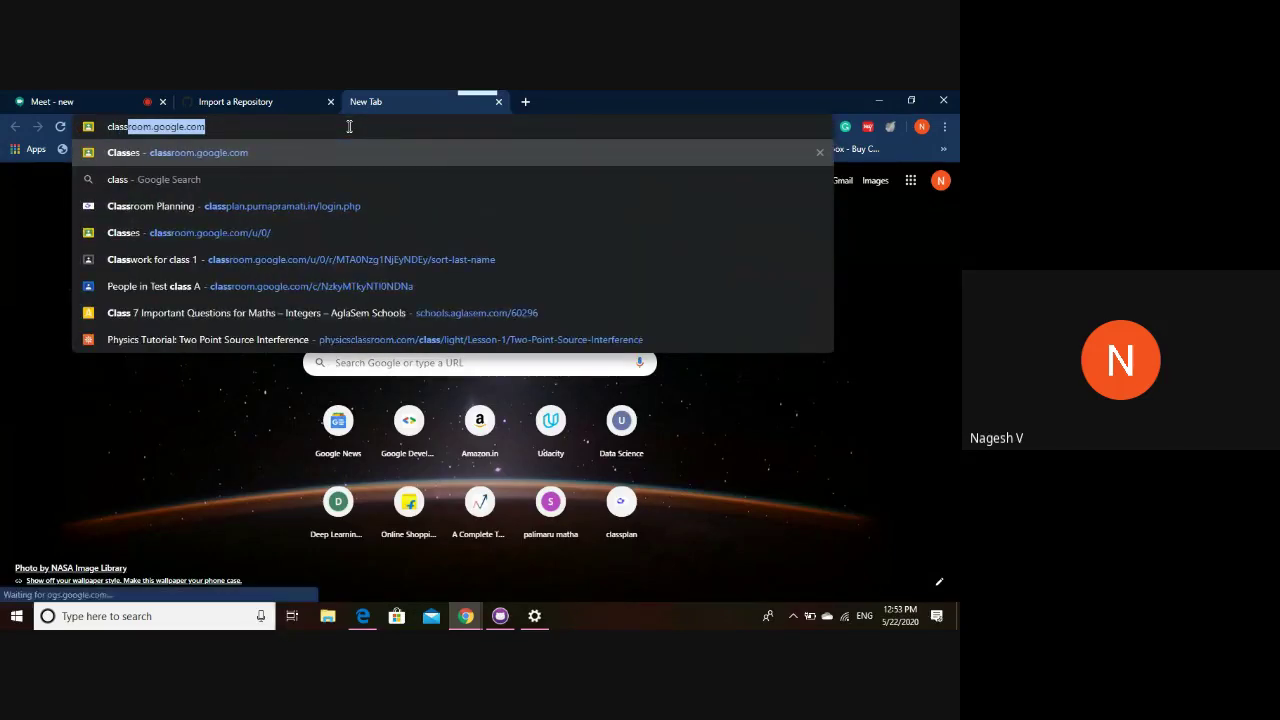
{"action": "type", "text": "plan"}
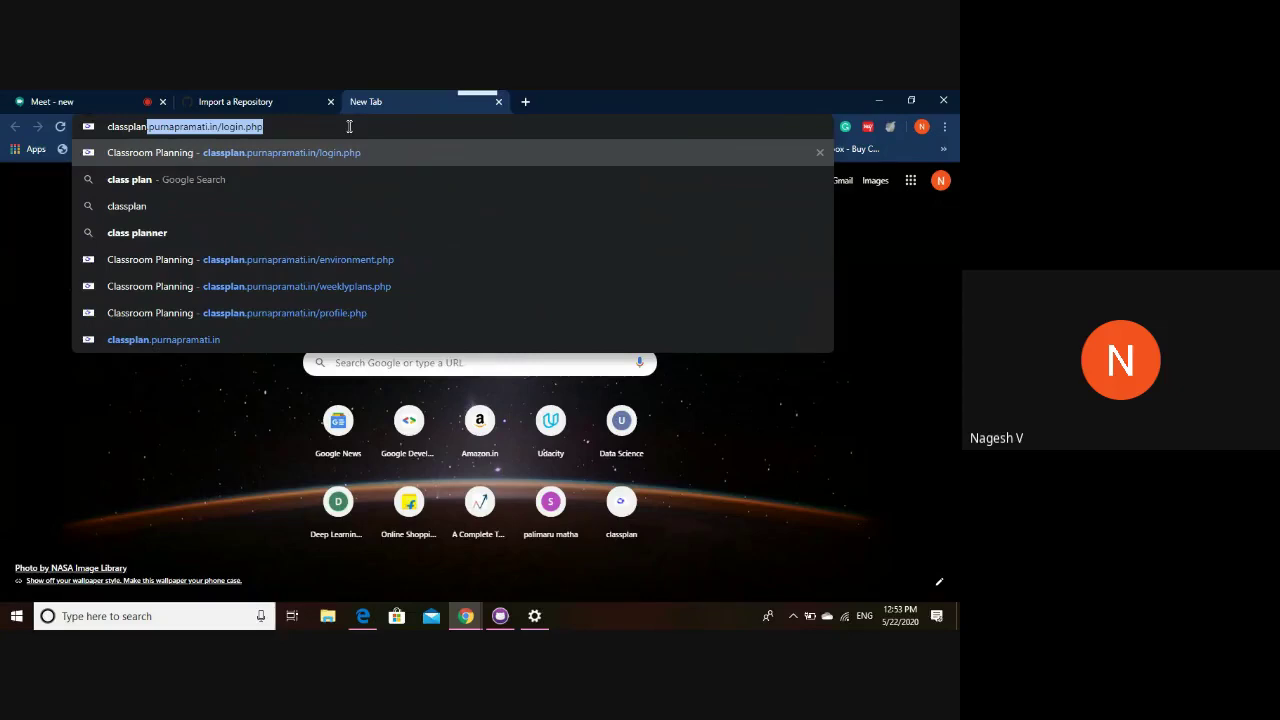
{"action": "key", "text": "Return"}
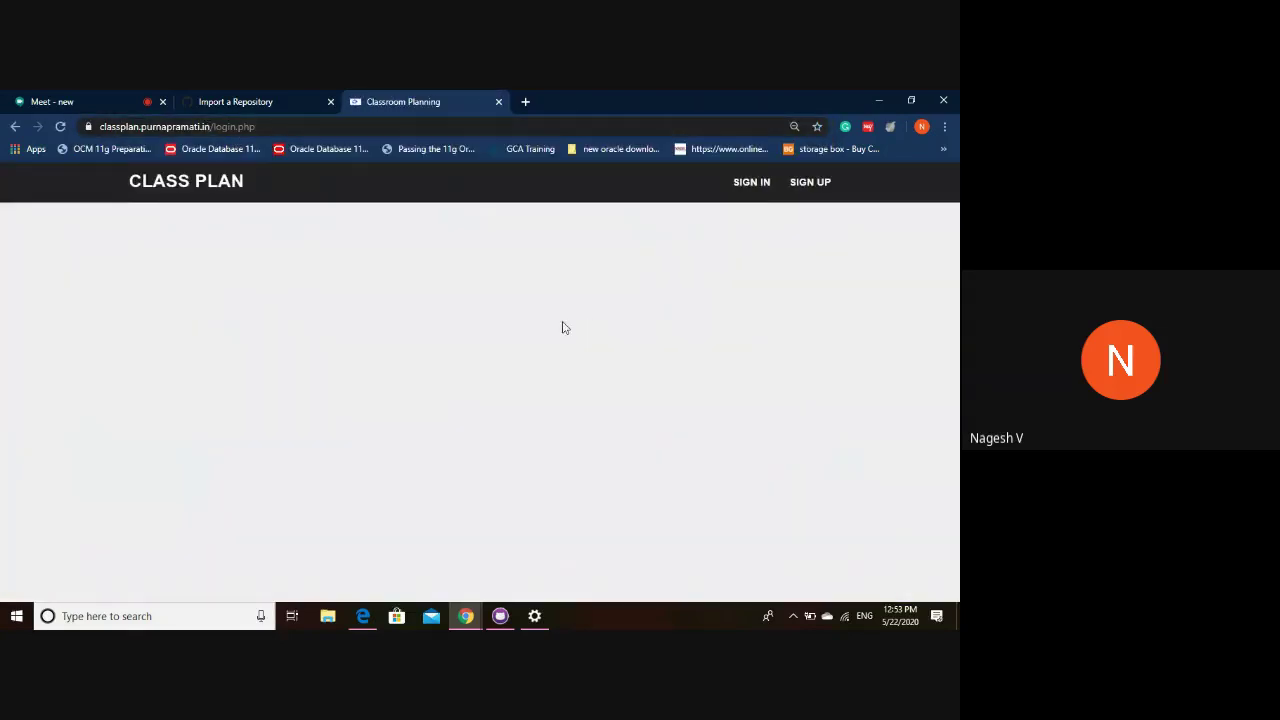
{"action": "left_click", "coordinate": [755, 190]}
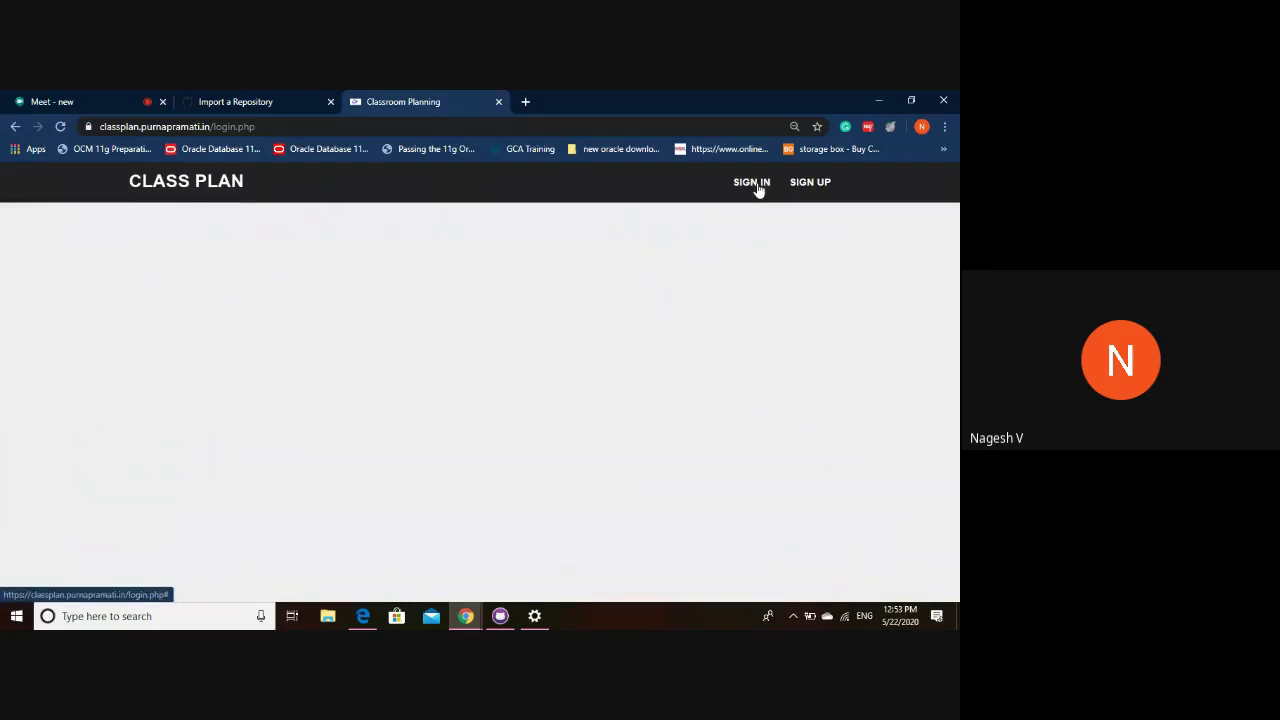
{"action": "left_click", "coordinate": [755, 186]}
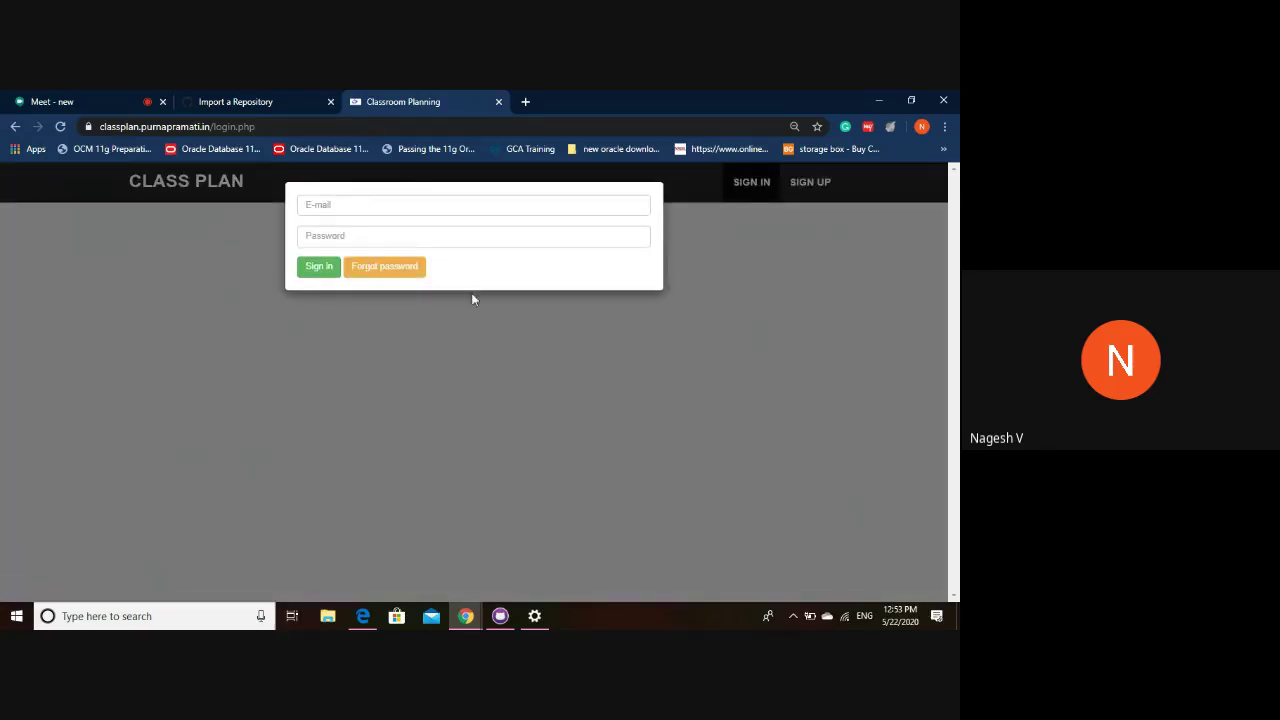
Sign in to Class Plan with the teacher's saved e-mail address and the account password.
{"action": "left_click", "coordinate": [310, 204]}
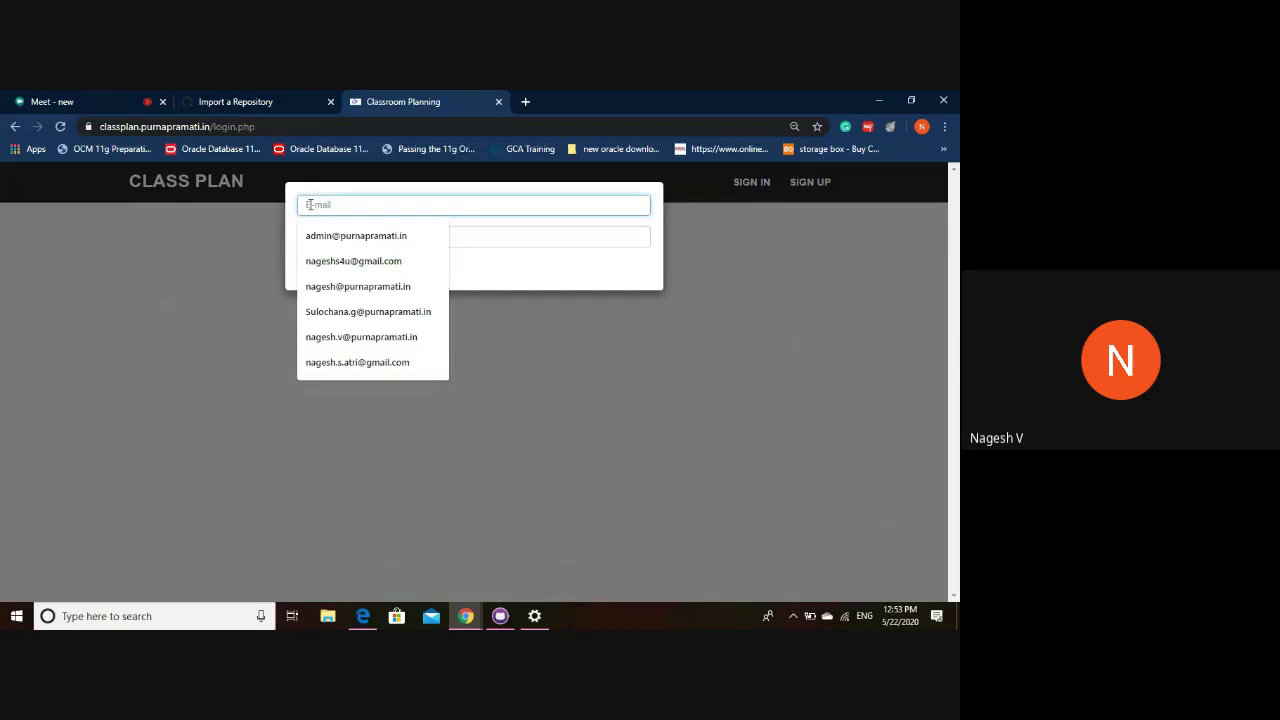
{"action": "left_click", "coordinate": [508, 277]}
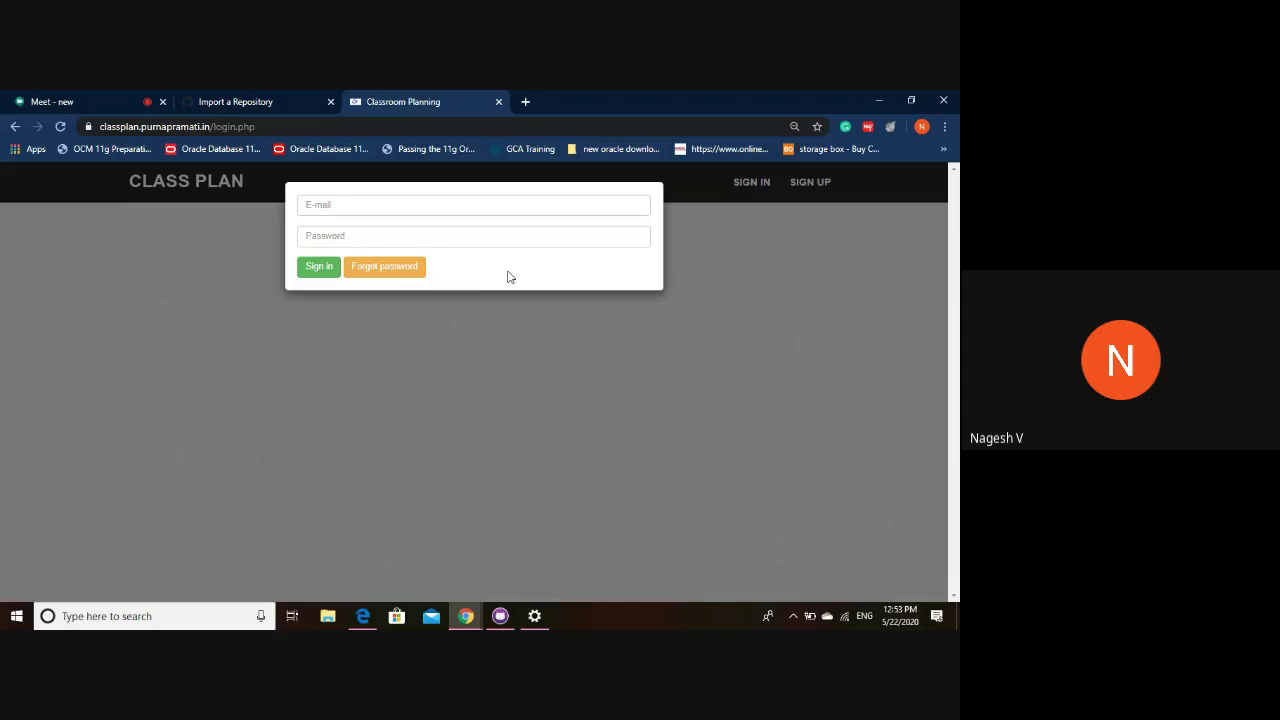
{"action": "left_click", "coordinate": [373, 205]}
{"action": "left_click", "coordinate": [373, 286]}
{"action": "left_click", "coordinate": [369, 237]}
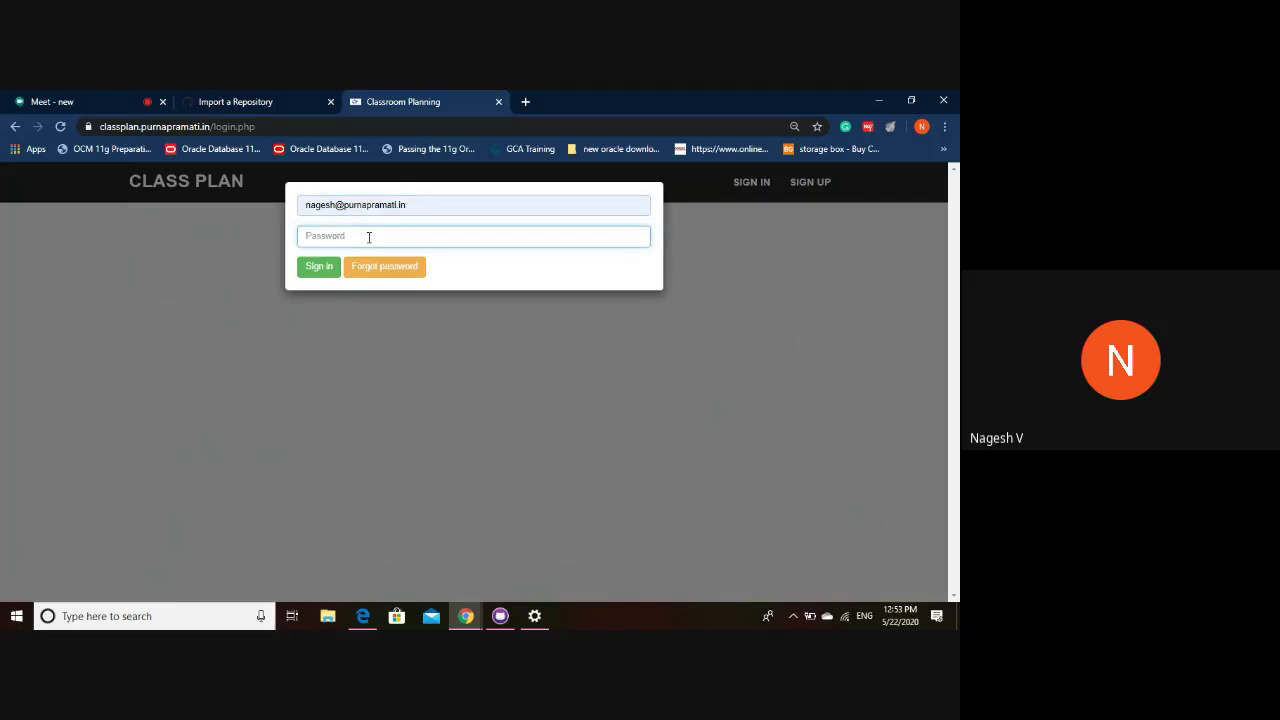
{"action": "type", "text": "*********"}
{"action": "key", "text": "Return"}
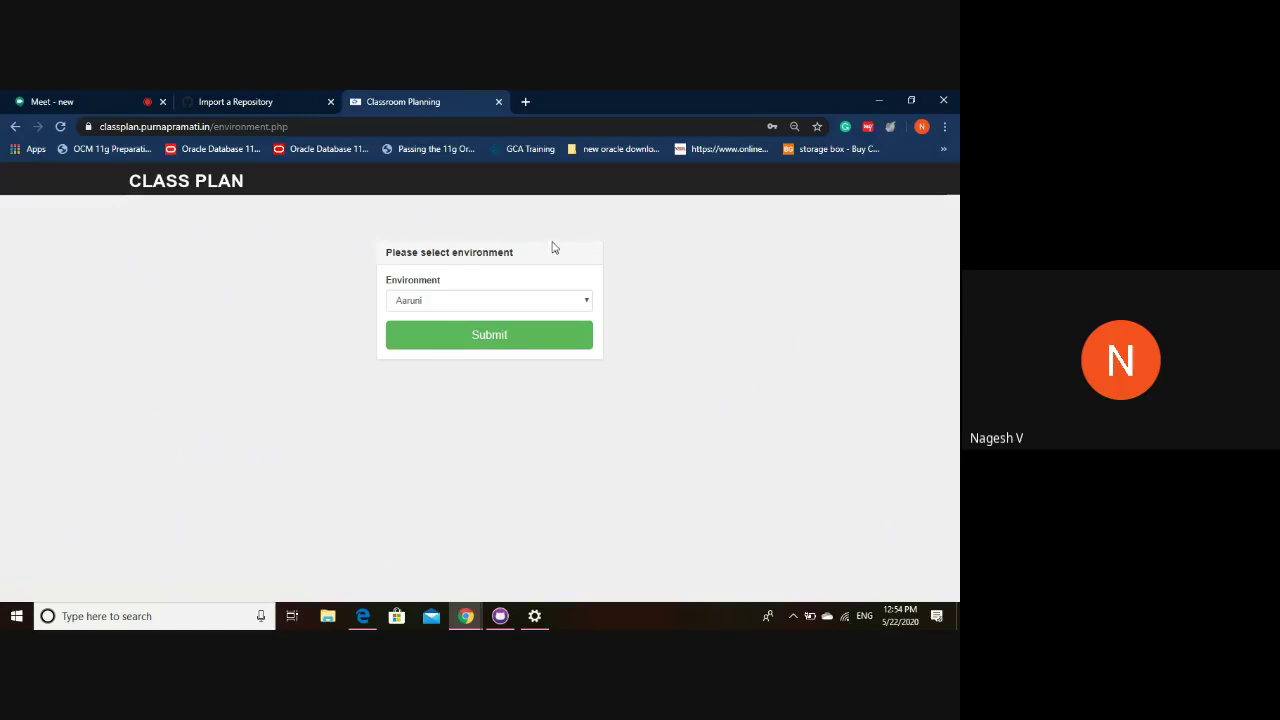
Choose Nachiketa as the environment and submit the selection.
{"action": "left_click", "coordinate": [588, 307]}
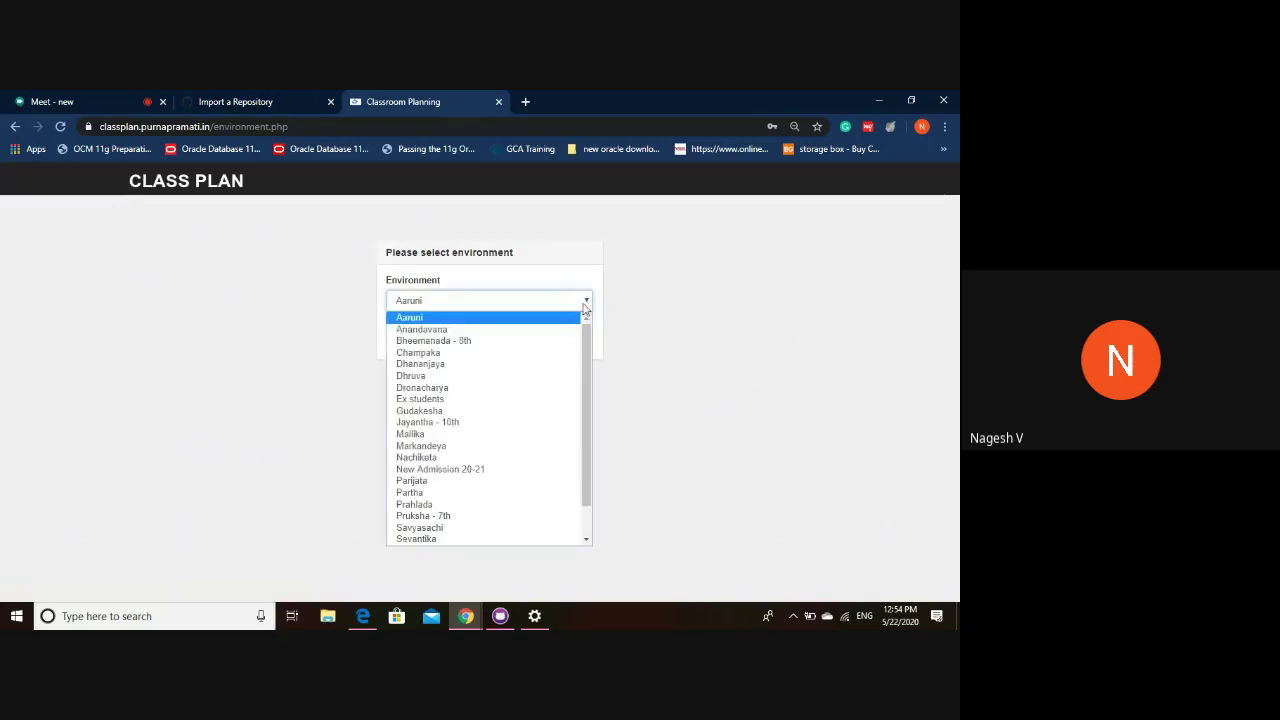
{"action": "left_click", "coordinate": [469, 458]}
{"action": "left_click", "coordinate": [500, 335]}
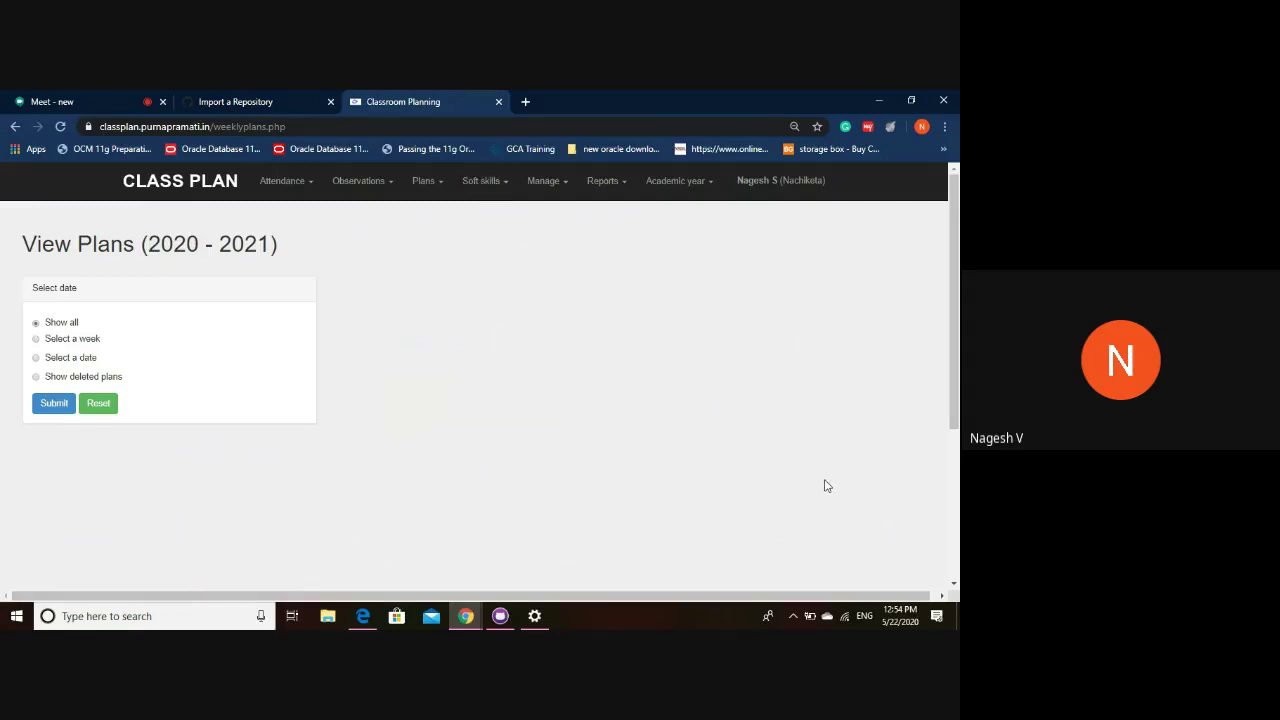
On the teacher's profile page, look through the selectable environments and mark attendance for 22-05-2020.
{"action": "left_click", "coordinate": [783, 188]}
{"action": "left_click", "coordinate": [781, 214]}
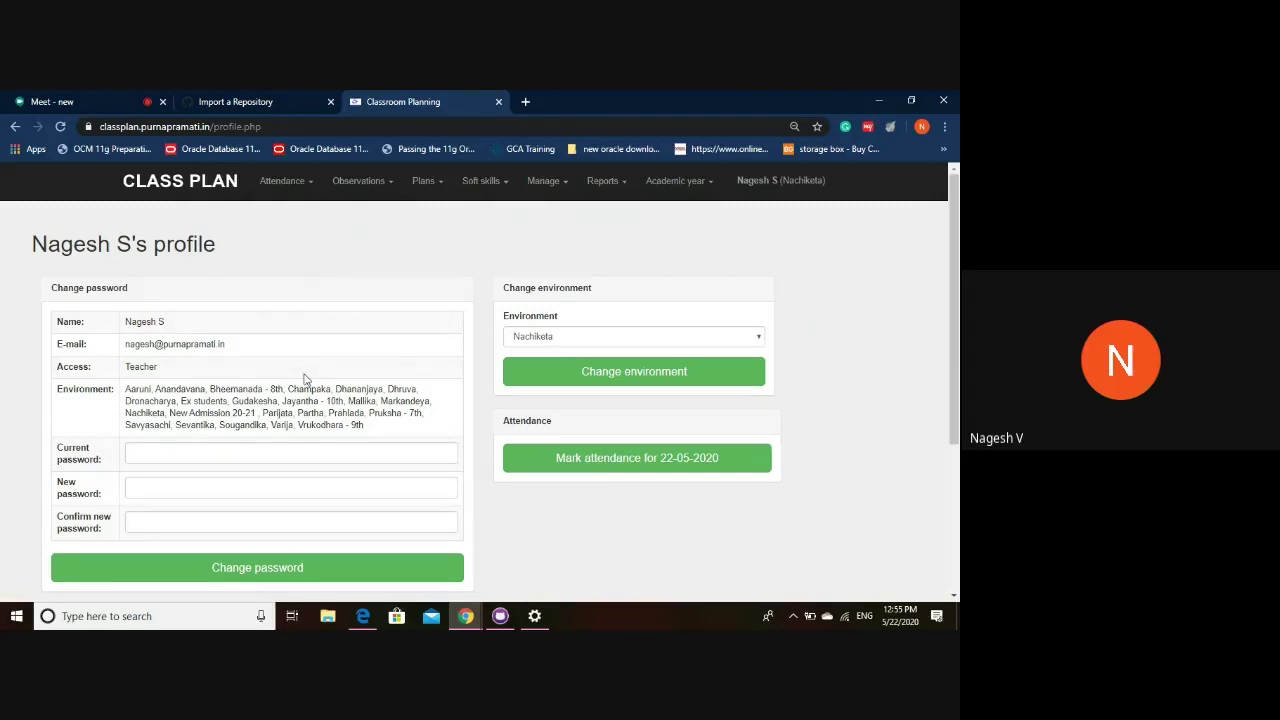
{"action": "left_click", "coordinate": [574, 341]}
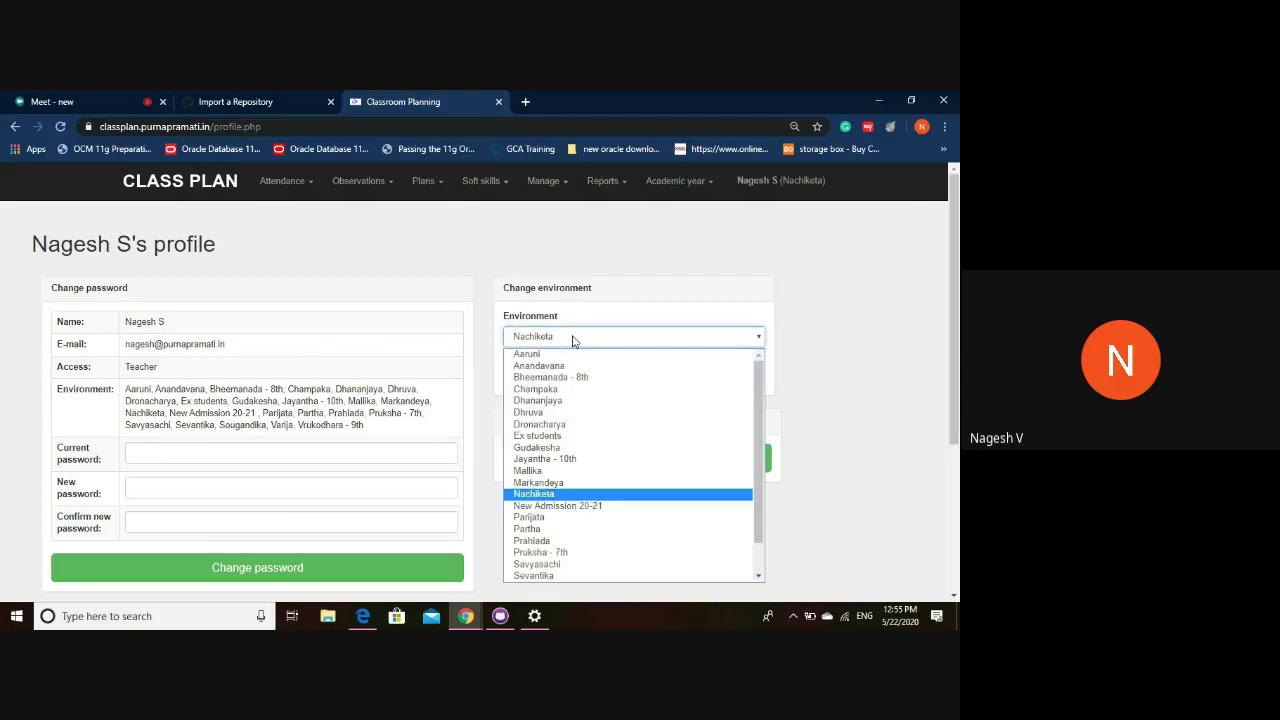
{"action": "left_click", "coordinate": [592, 255]}
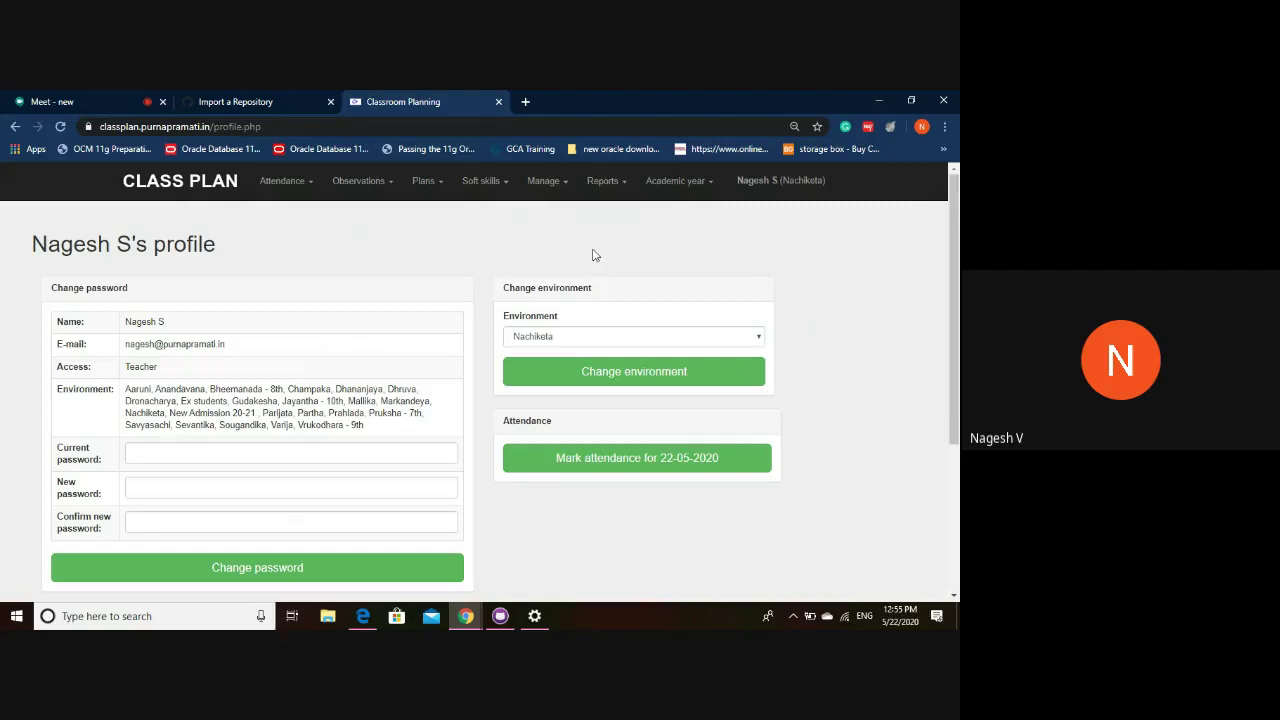
{"action": "left_click", "coordinate": [624, 337]}
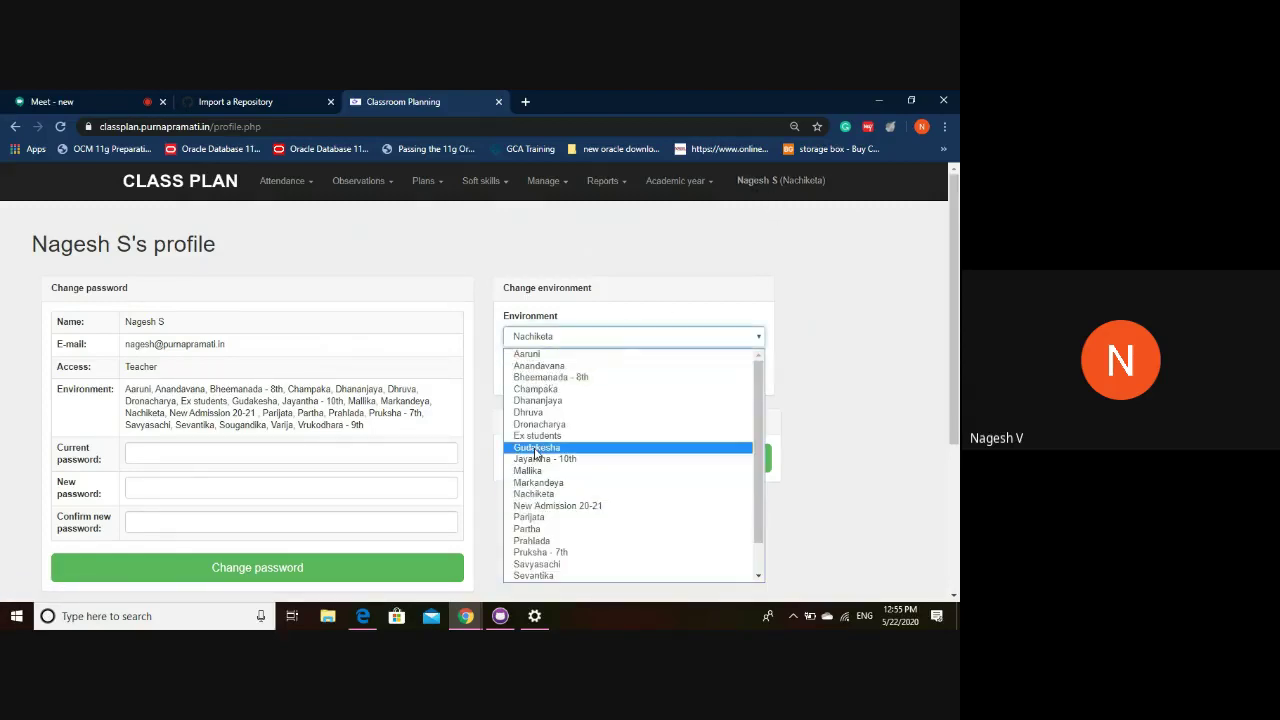
{"action": "left_click", "coordinate": [592, 340]}
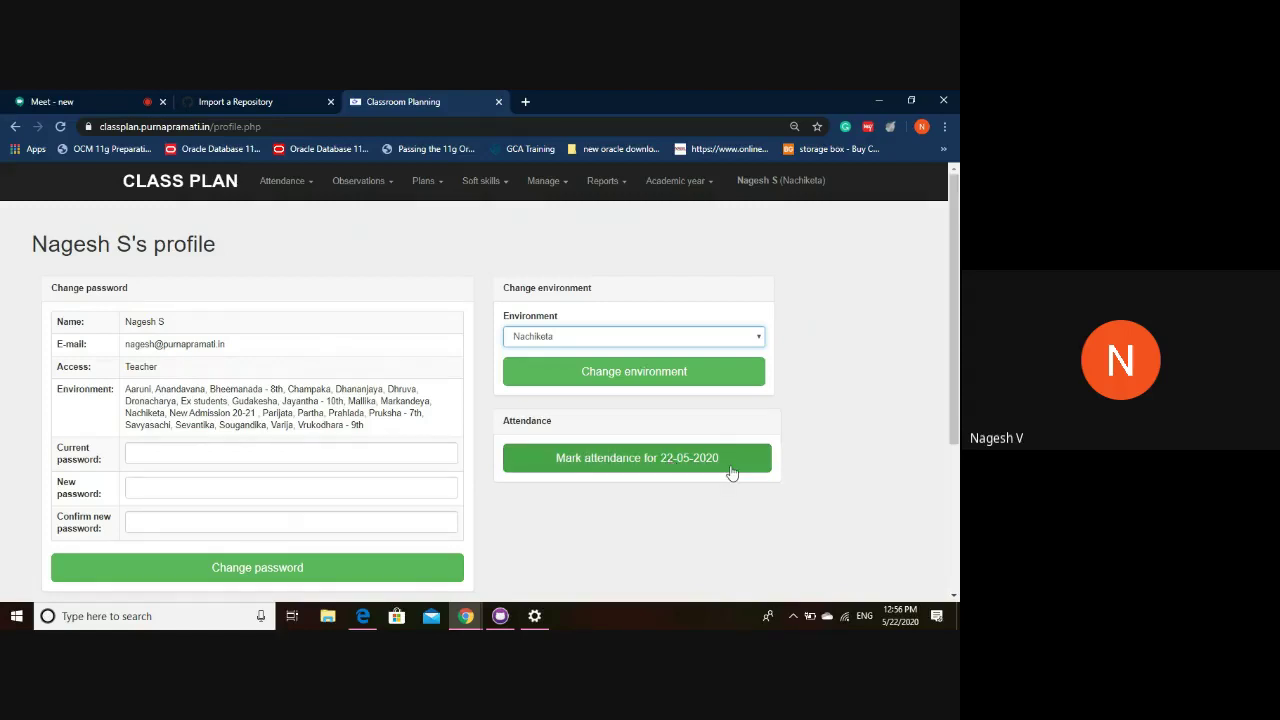
{"action": "left_click", "coordinate": [655, 469]}
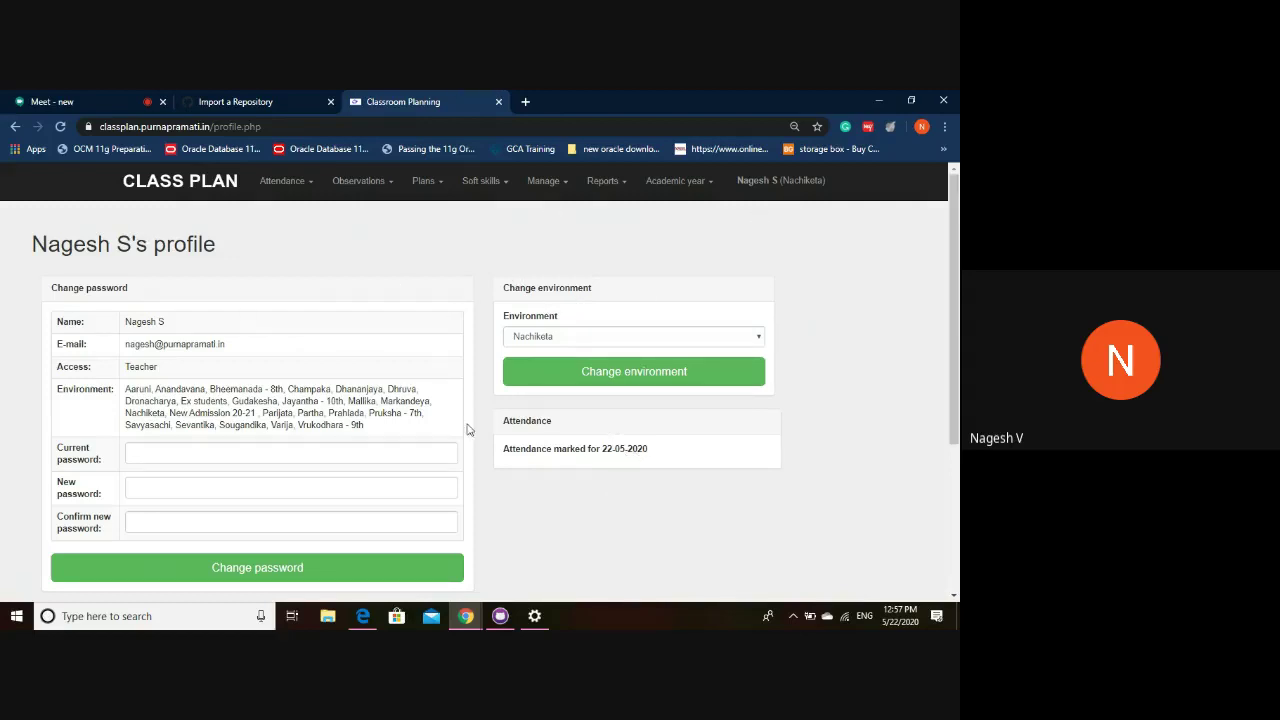
In the attendance register, mark the first listed student absent for both AM and PM on 12 May 2020.
{"action": "left_click", "coordinate": [284, 189]}
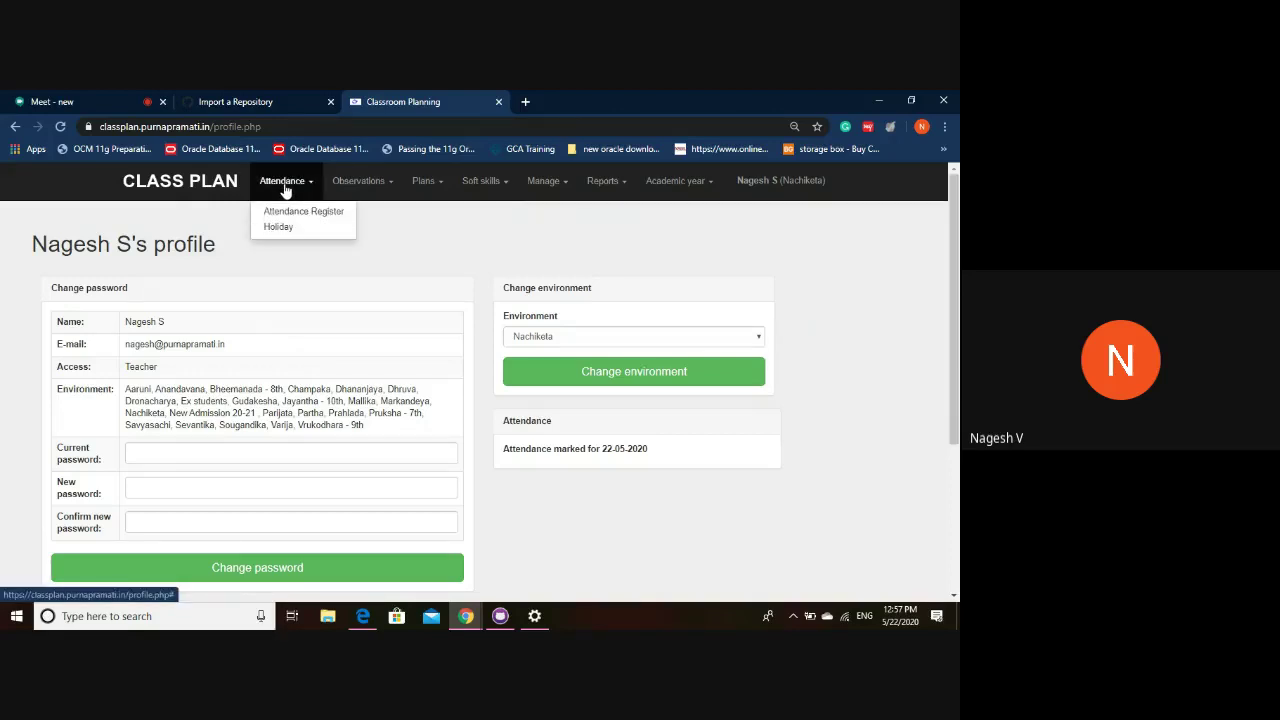
{"action": "left_click", "coordinate": [295, 213]}
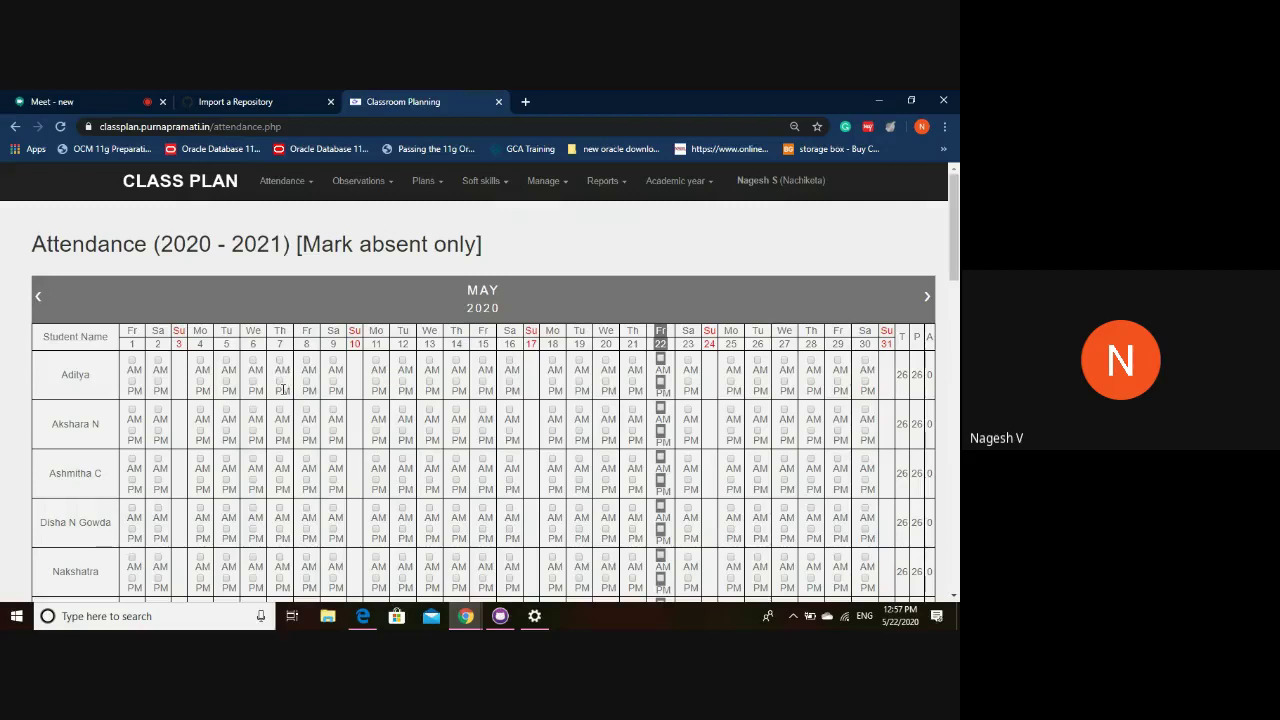
{"action": "left_click", "coordinate": [403, 360]}
{"action": "left_click", "coordinate": [403, 381]}
{"action": "left_click", "coordinate": [402, 361]}
{"action": "left_click", "coordinate": [402, 360]}
Look over the student rows and submit the May 2020 attendance register.
{"action": "scroll", "coordinate": [490, 391], "scroll_direction": "down", "scroll_amount": 3}
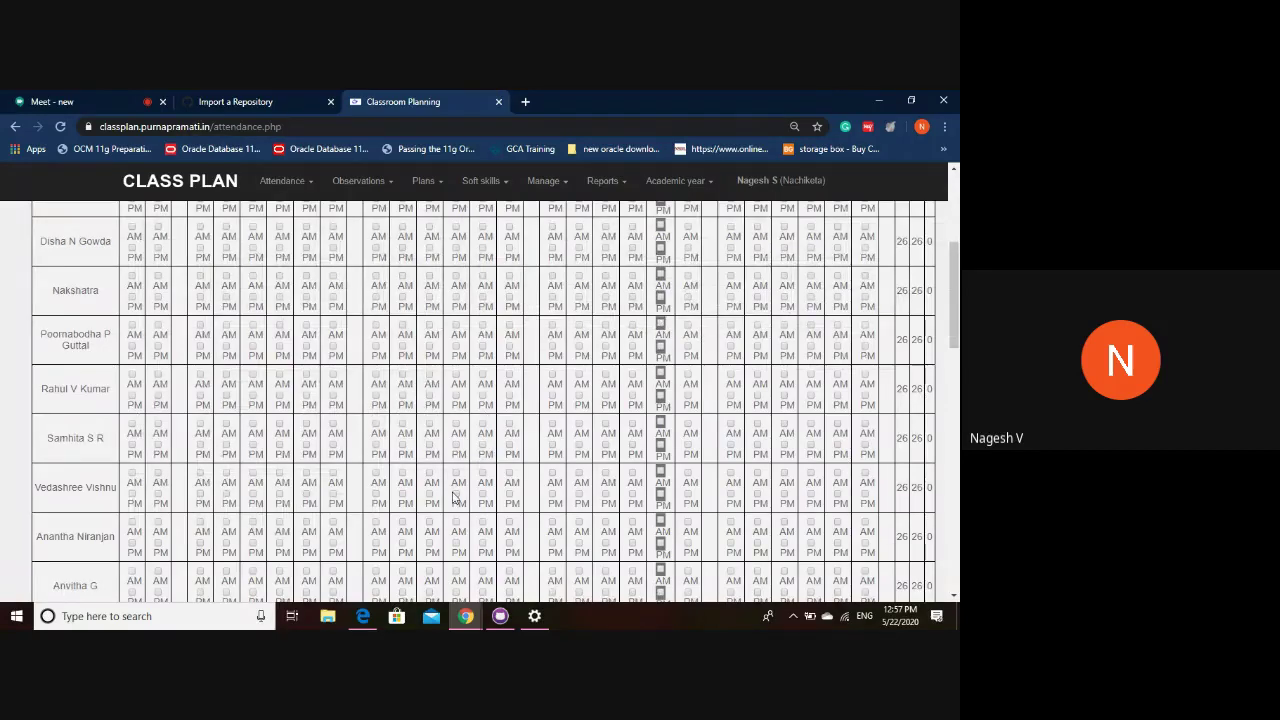
{"action": "scroll", "coordinate": [428, 360], "scroll_direction": "up", "scroll_amount": 3}
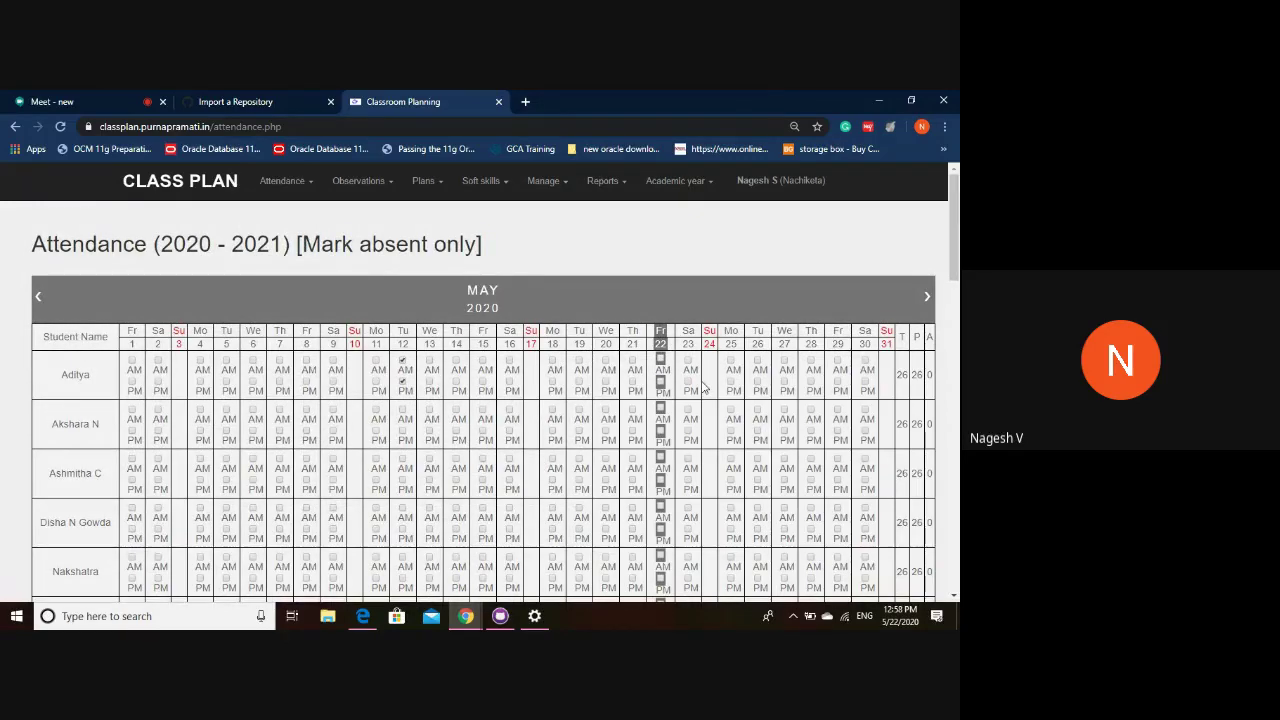
{"action": "scroll", "coordinate": [541, 463], "scroll_direction": "down", "scroll_amount": 10}
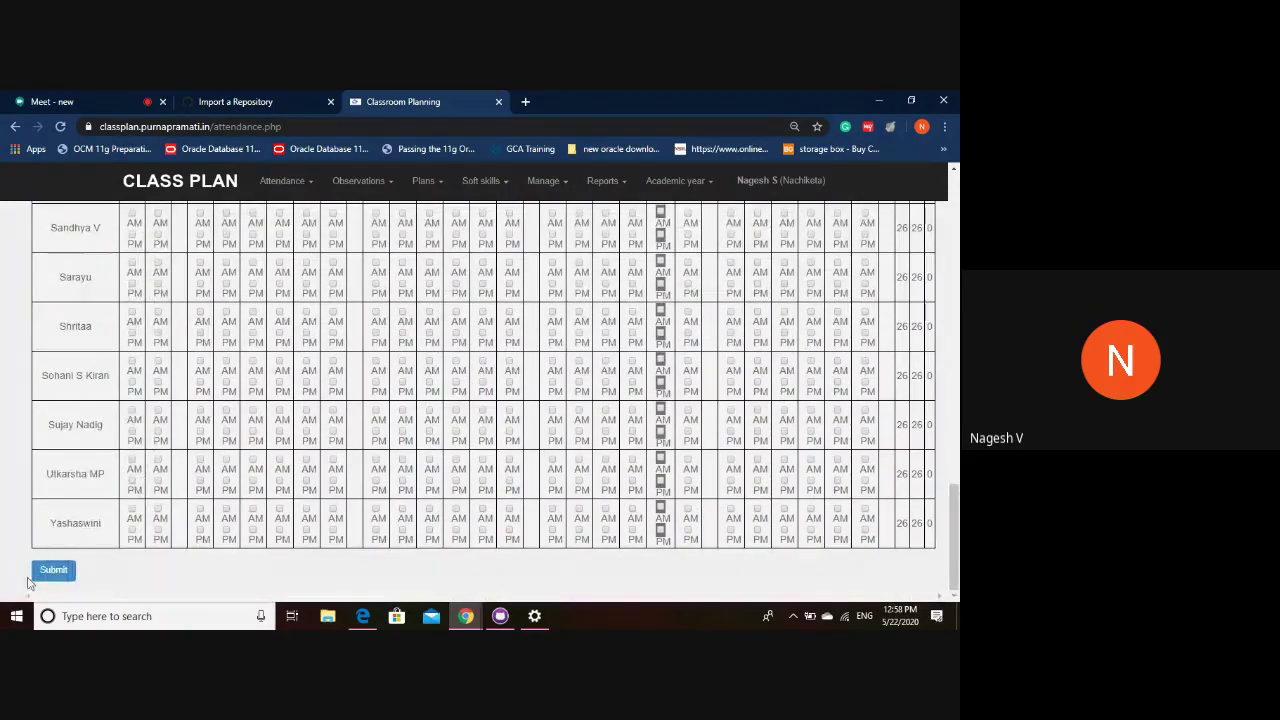
{"action": "left_click", "coordinate": [49, 574]}
{"action": "left_click", "coordinate": [51, 573]}
{"action": "scroll", "coordinate": [215, 450], "scroll_direction": "up", "scroll_amount": 10}
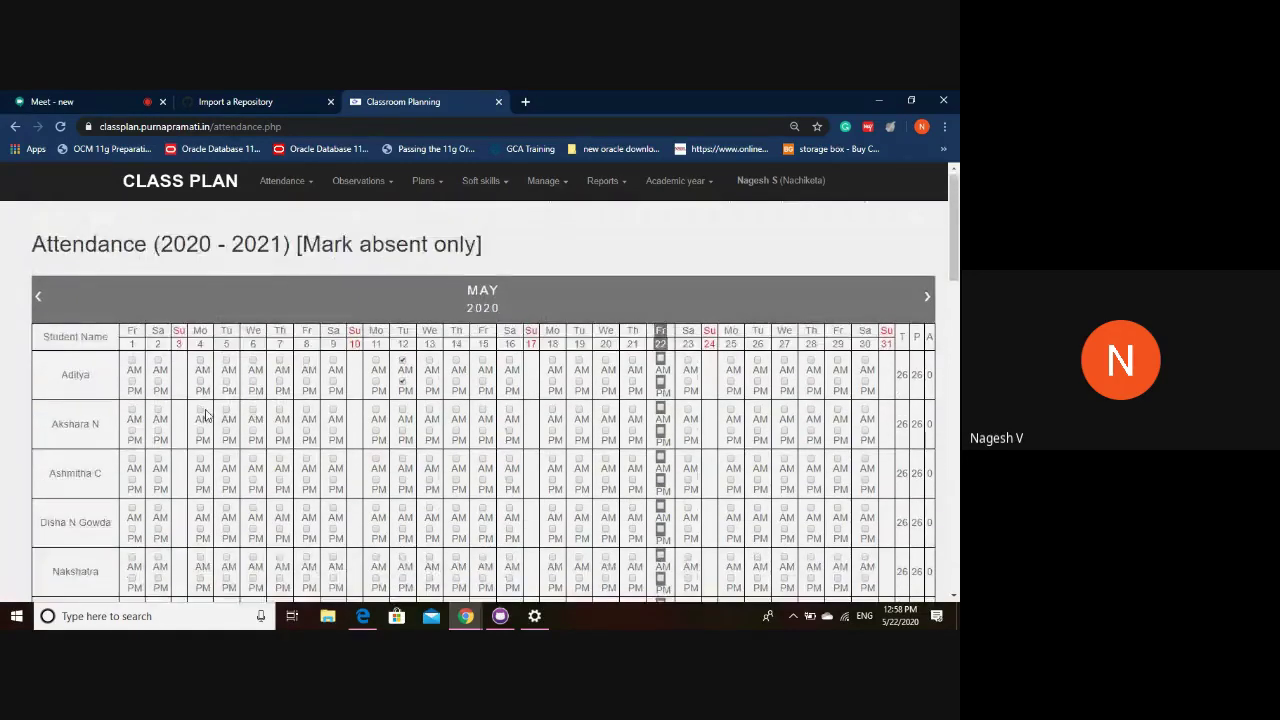
Open the daily observations page and check its date picker, keeping the date 2020-05-22.
{"action": "left_click", "coordinate": [364, 188]}
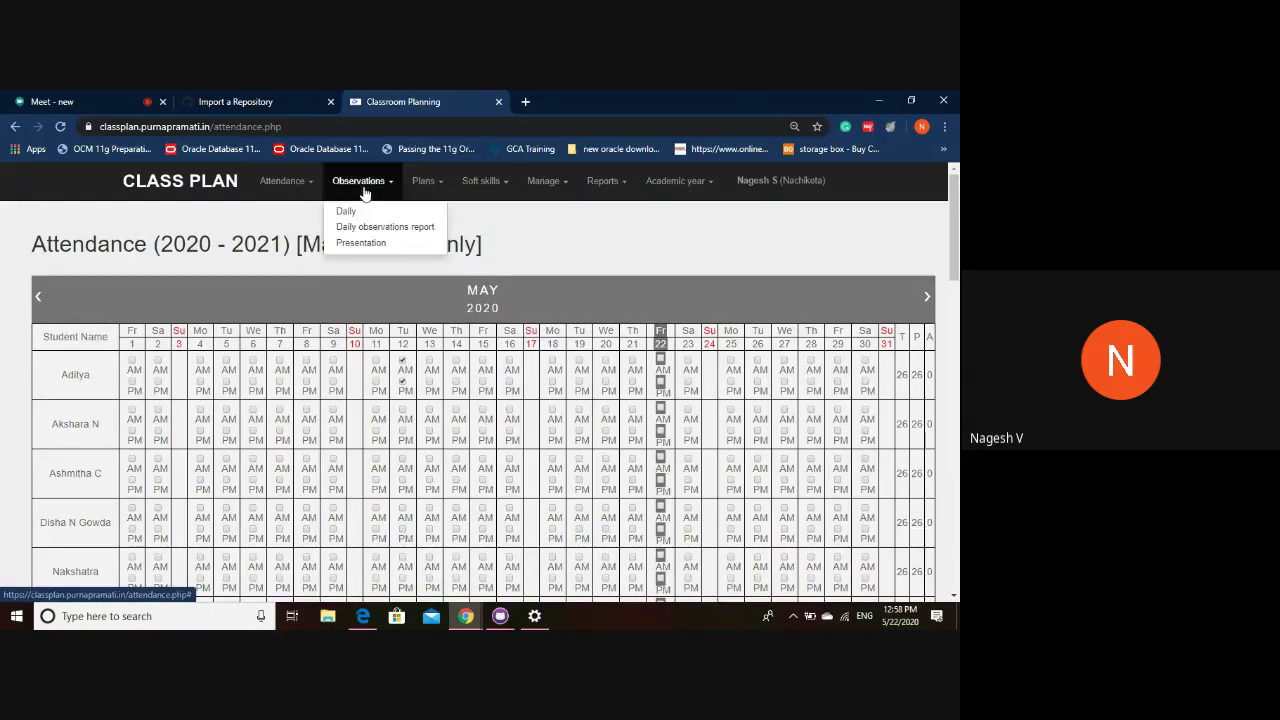
{"action": "left_click", "coordinate": [364, 212]}
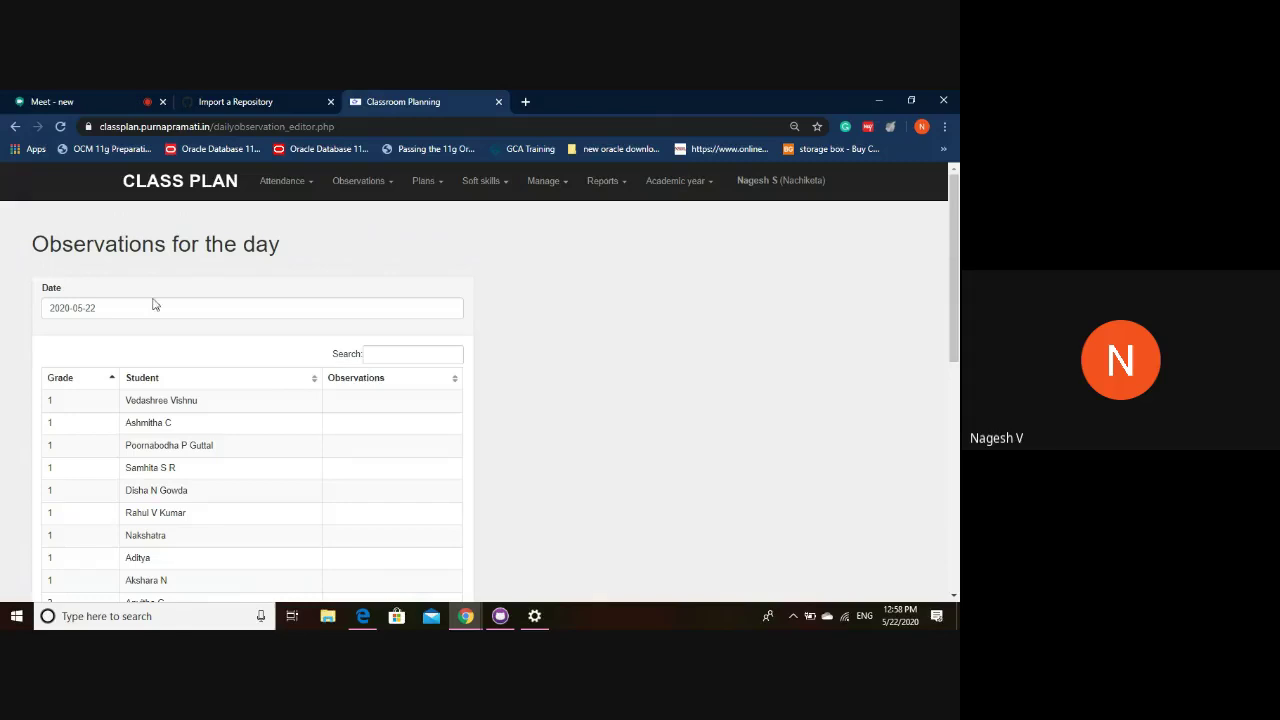
{"action": "left_click_drag", "start_coordinate": [111, 307], "coordinate": [45, 308]}
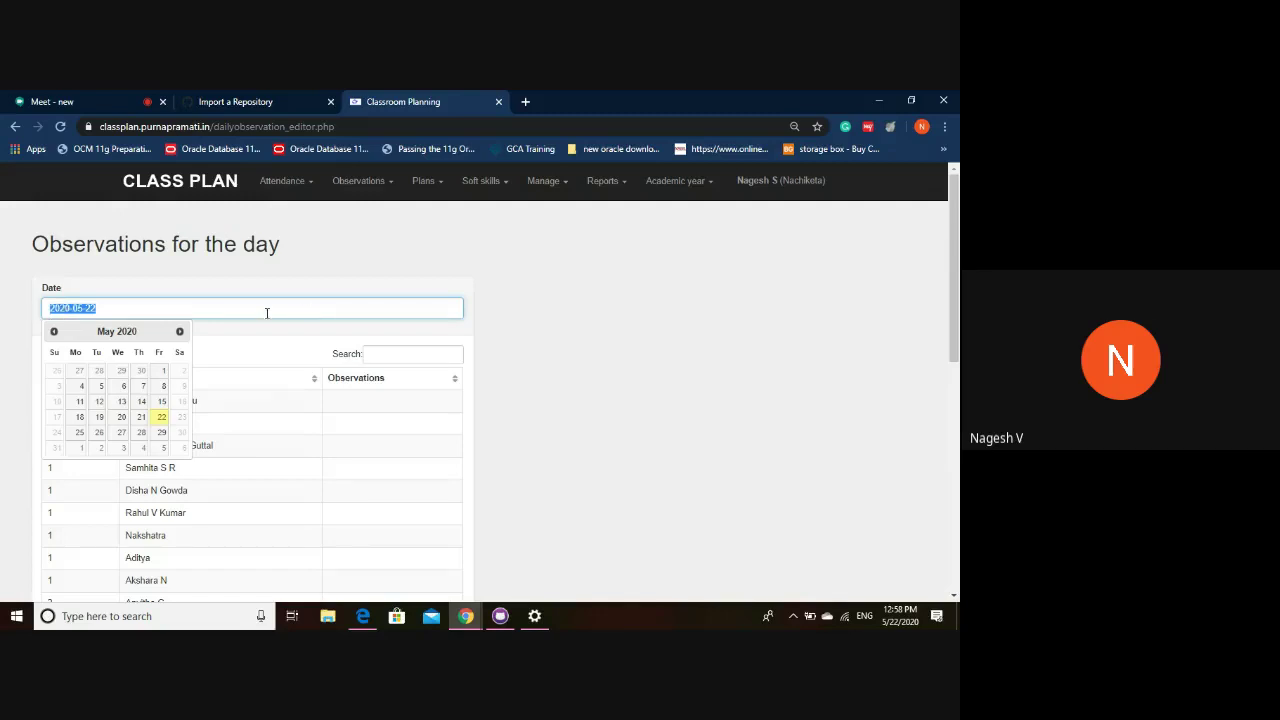
{"action": "left_click", "coordinate": [182, 311]}
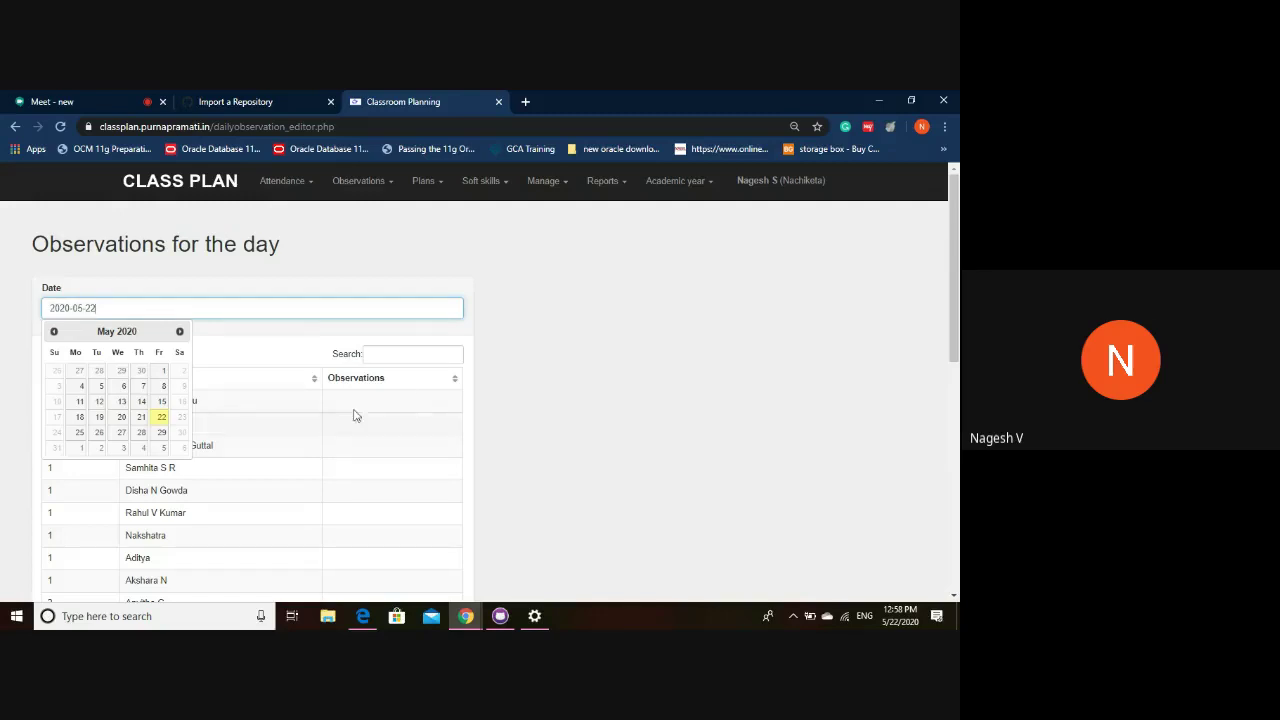
{"action": "left_click", "coordinate": [560, 397]}
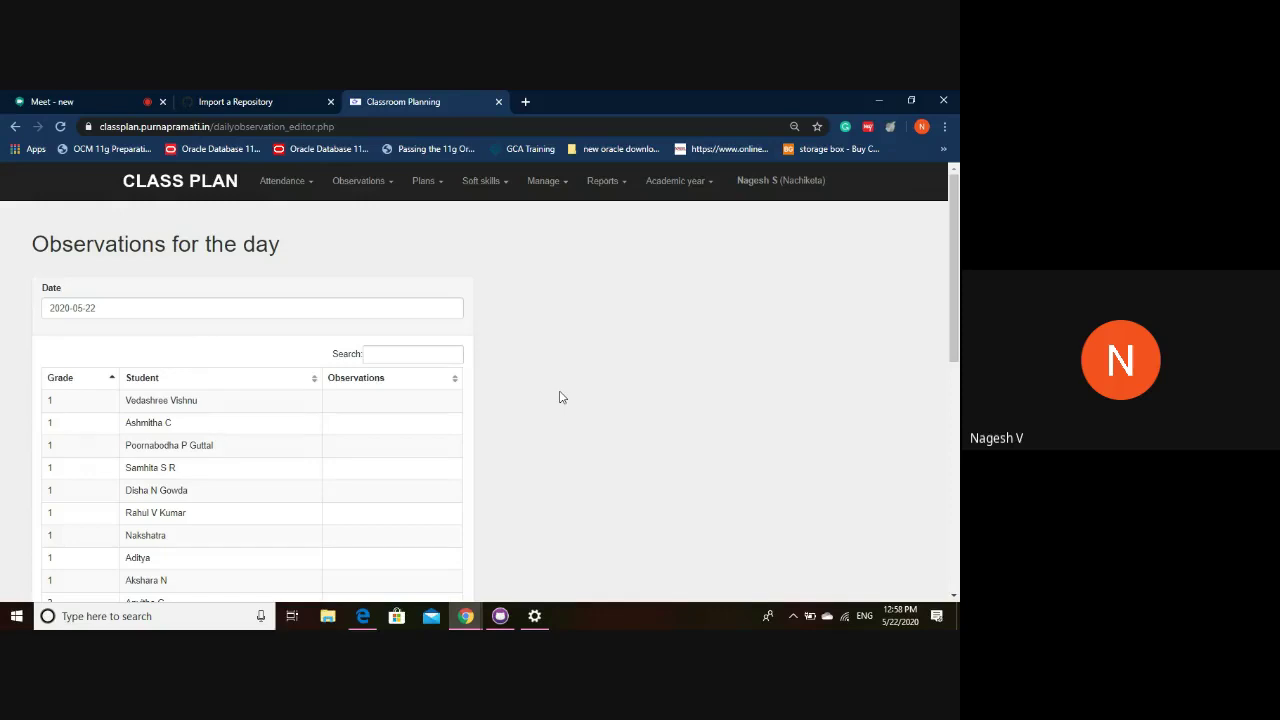
Open the observations entry of the first listed grade 1 student and look through the full student list.
{"action": "left_click", "coordinate": [173, 402]}
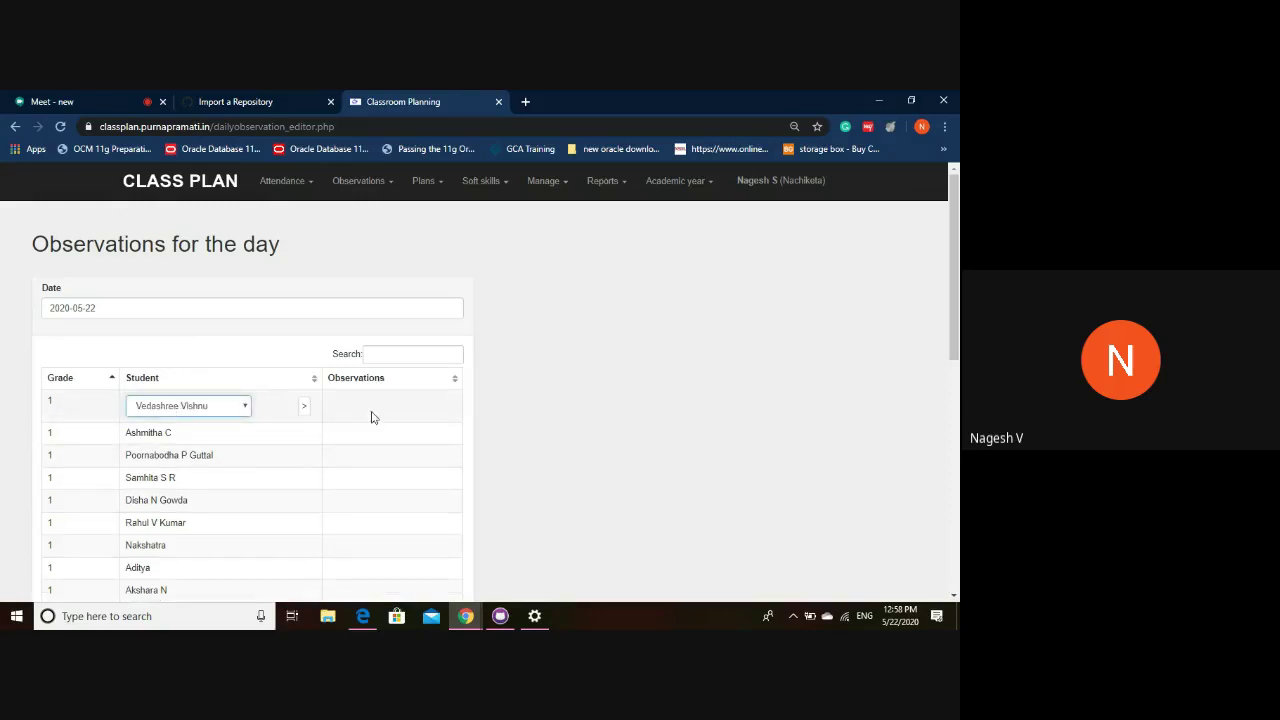
{"action": "left_click", "coordinate": [377, 407]}
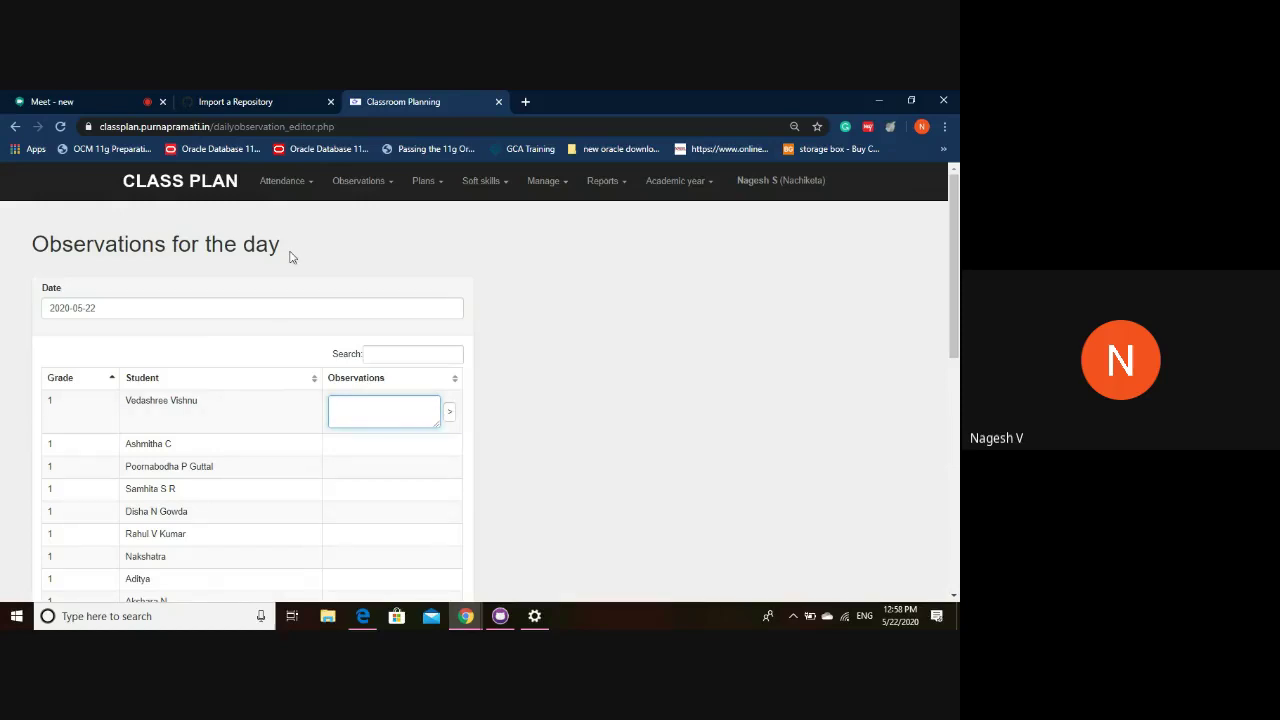
{"action": "scroll", "coordinate": [150, 450], "scroll_direction": "down", "scroll_amount": 10}
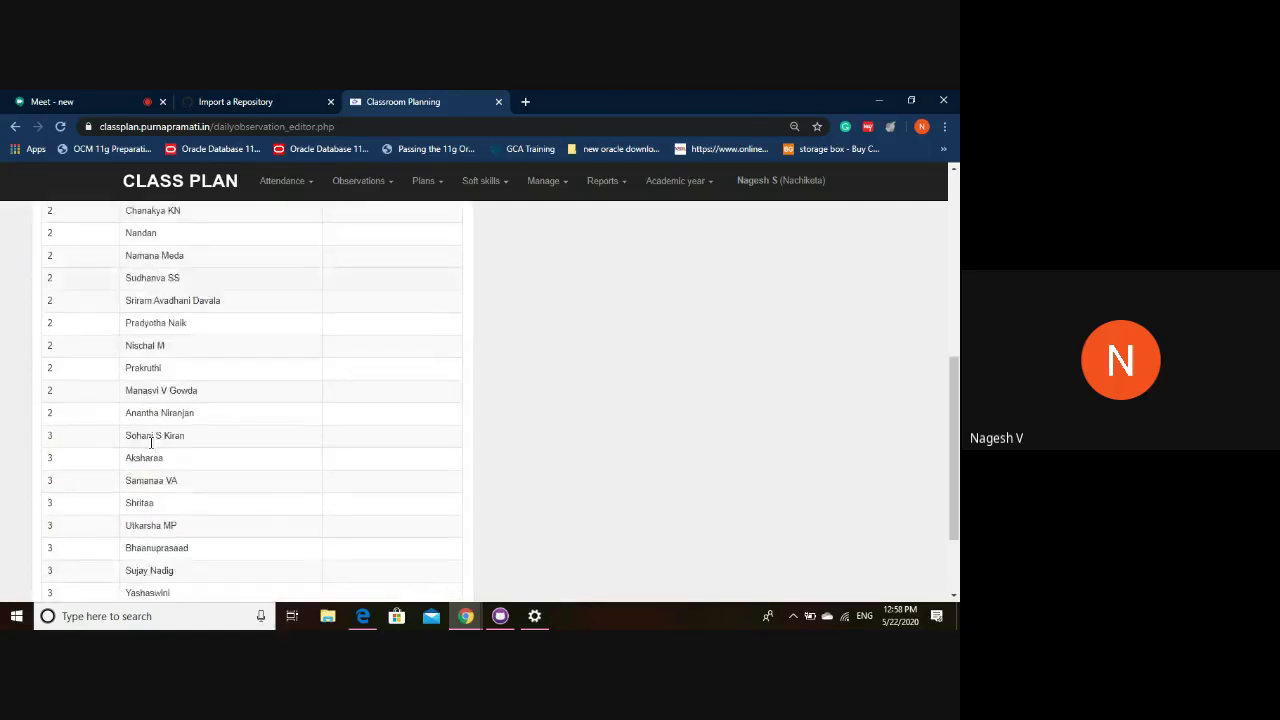
{"action": "scroll", "coordinate": [150, 450], "scroll_direction": "up", "scroll_amount": 2}
{"action": "scroll", "coordinate": [150, 450], "scroll_direction": "up", "scroll_amount": 10}
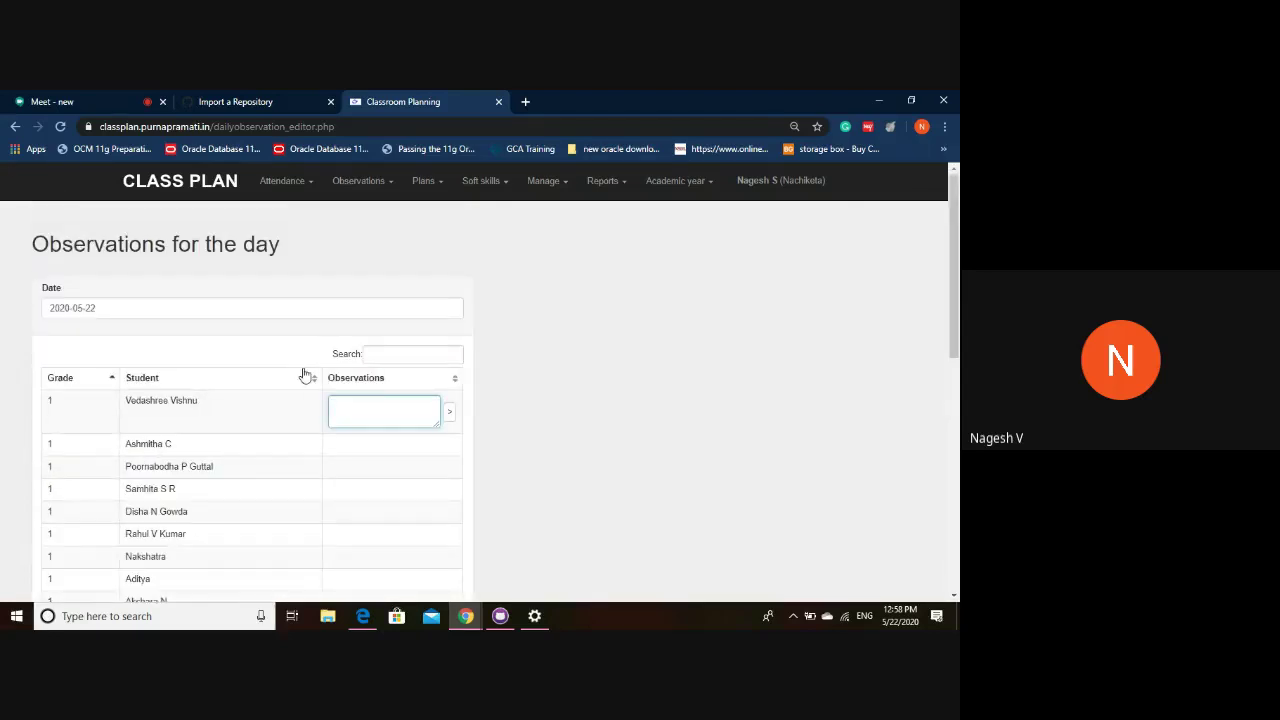
{"action": "scroll", "coordinate": [158, 494], "scroll_direction": "down", "scroll_amount": 10}
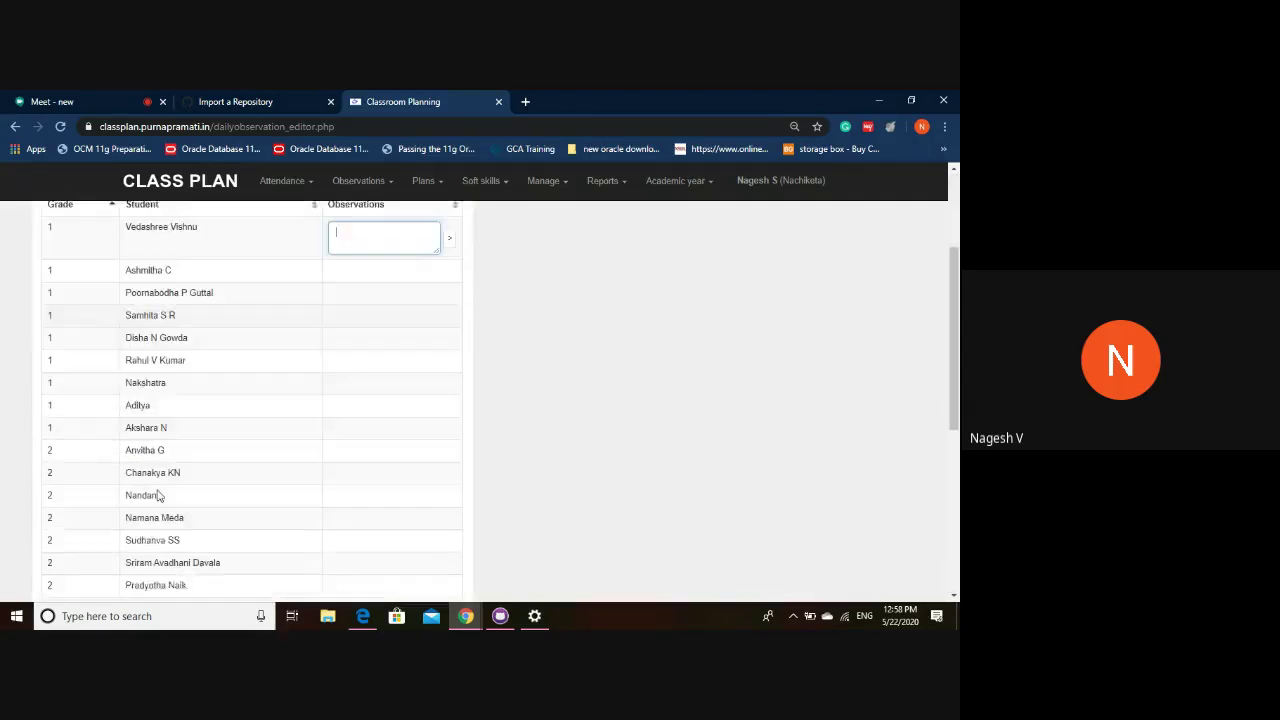
{"action": "scroll", "coordinate": [158, 494], "scroll_direction": "up", "scroll_amount": 10}
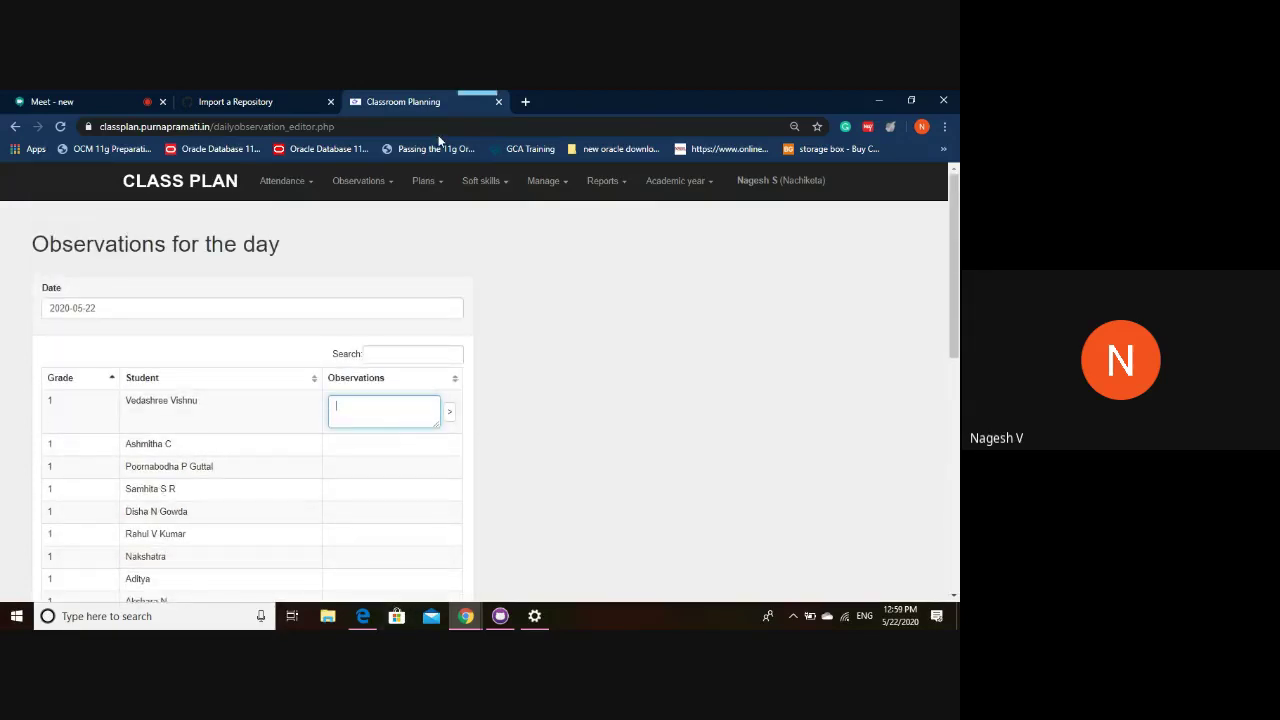
Open the daily observations report, keep the Nachiketa environment and choose grade 1.
{"action": "left_click", "coordinate": [370, 188]}
{"action": "left_click", "coordinate": [376, 227]}
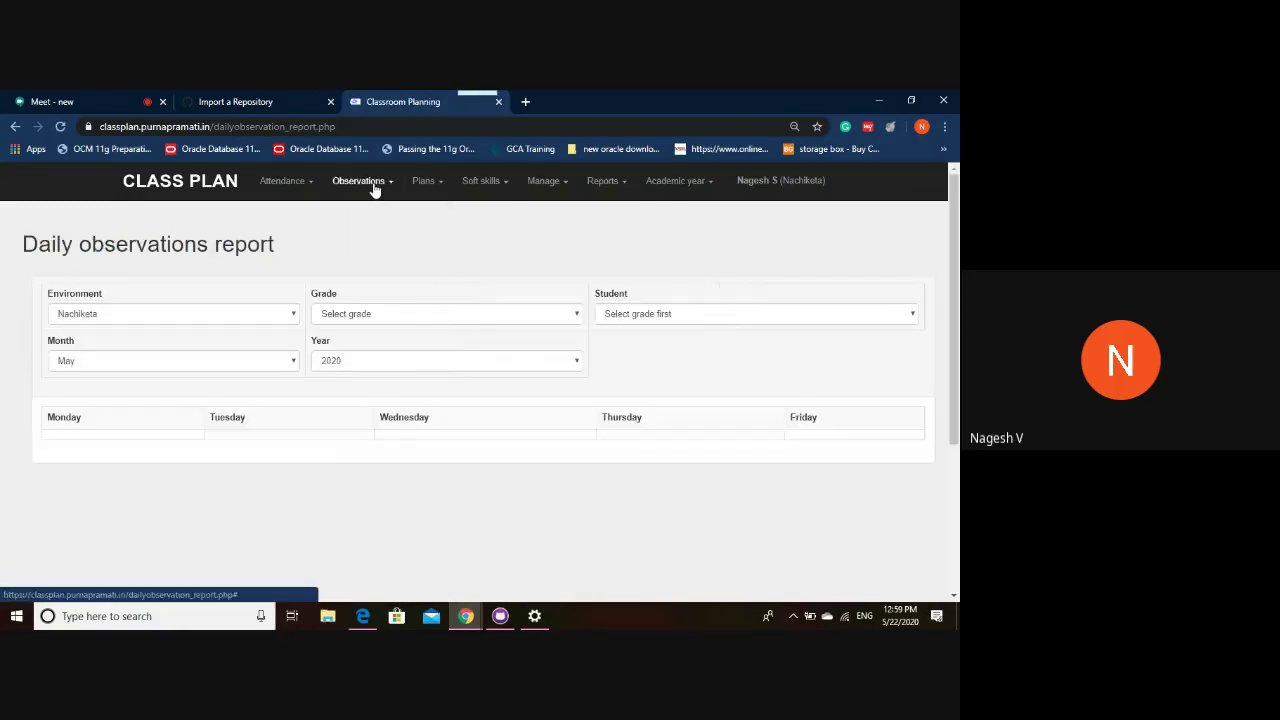
{"action": "left_click", "coordinate": [372, 187]}
{"action": "left_click", "coordinate": [364, 228]}
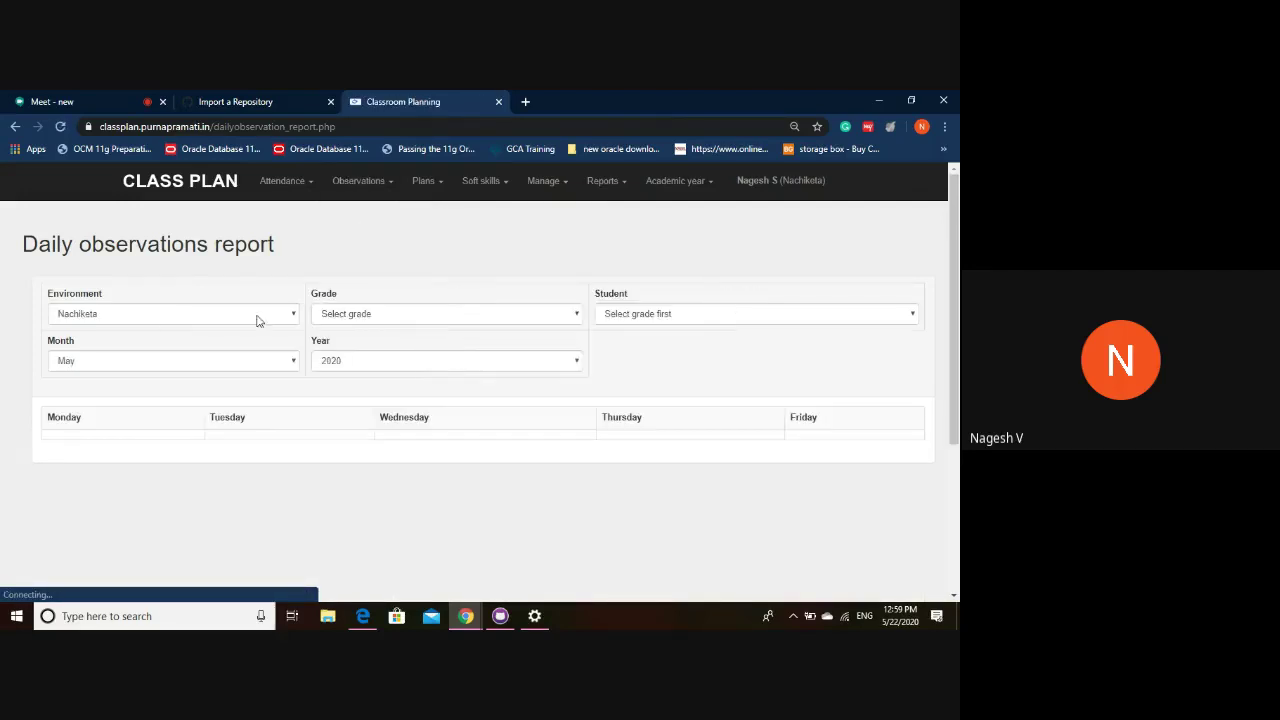
{"action": "left_click", "coordinate": [190, 318]}
{"action": "left_click", "coordinate": [190, 320]}
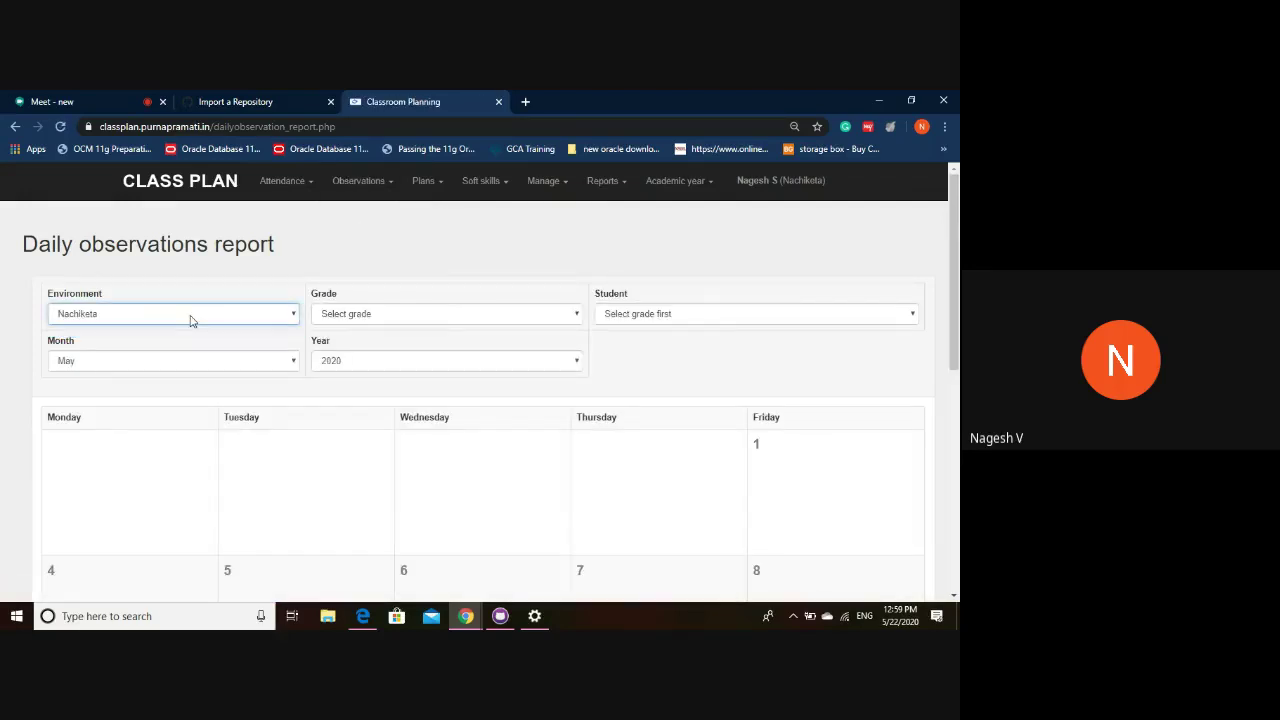
{"action": "left_click", "coordinate": [420, 318]}
{"action": "left_click", "coordinate": [470, 342]}
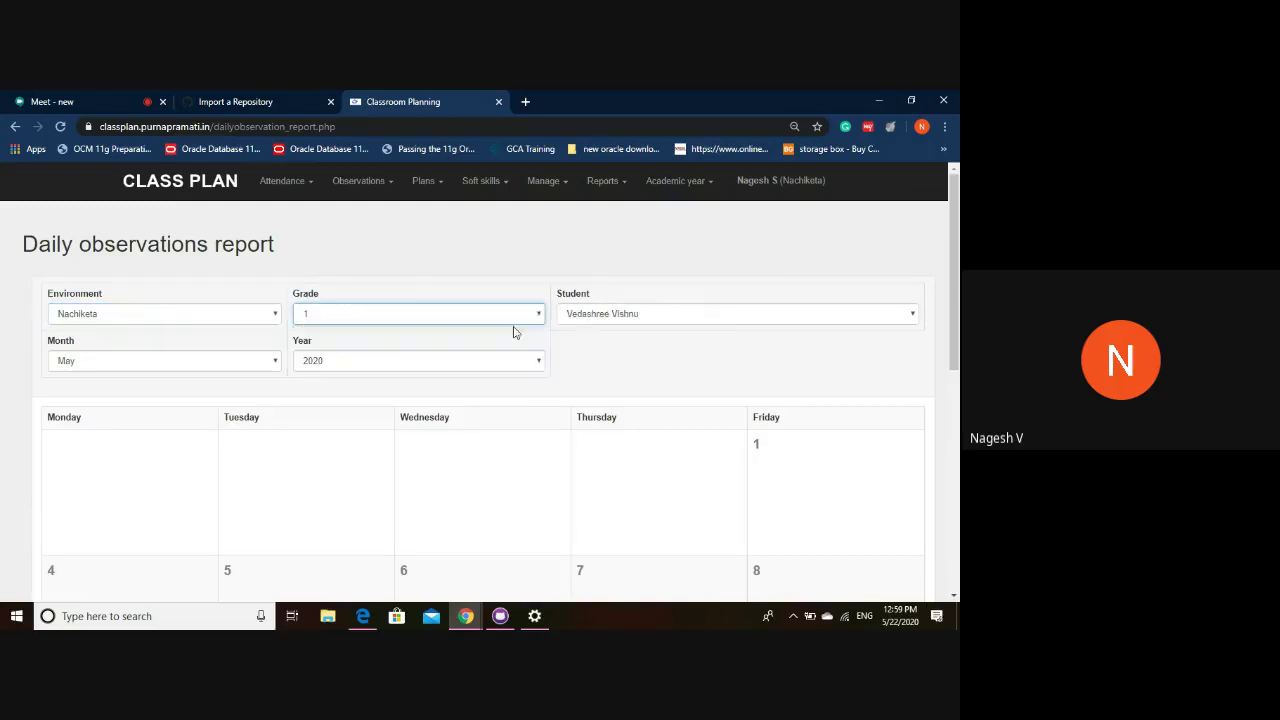
Keep the first listed student as the report's subject, with May and 2020 as its month and year.
{"action": "left_click", "coordinate": [666, 318]}
{"action": "left_click", "coordinate": [666, 320]}
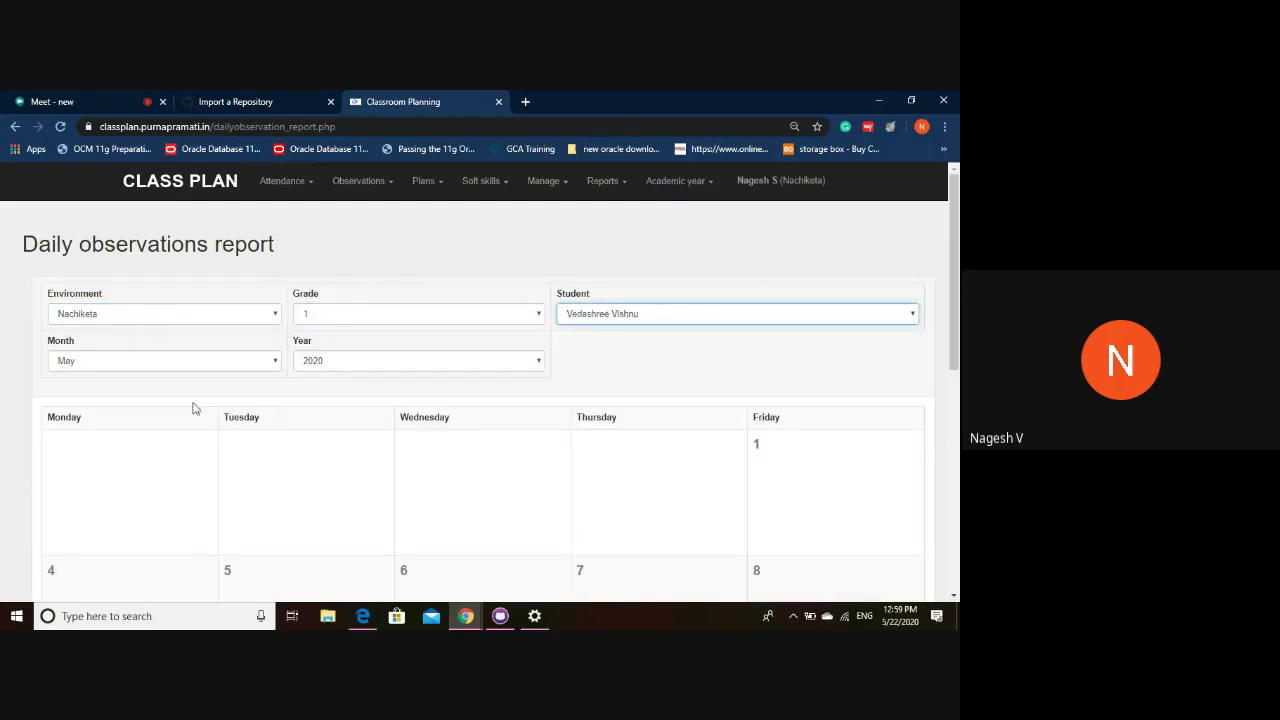
{"action": "left_click", "coordinate": [141, 366]}
{"action": "left_click", "coordinate": [208, 362]}
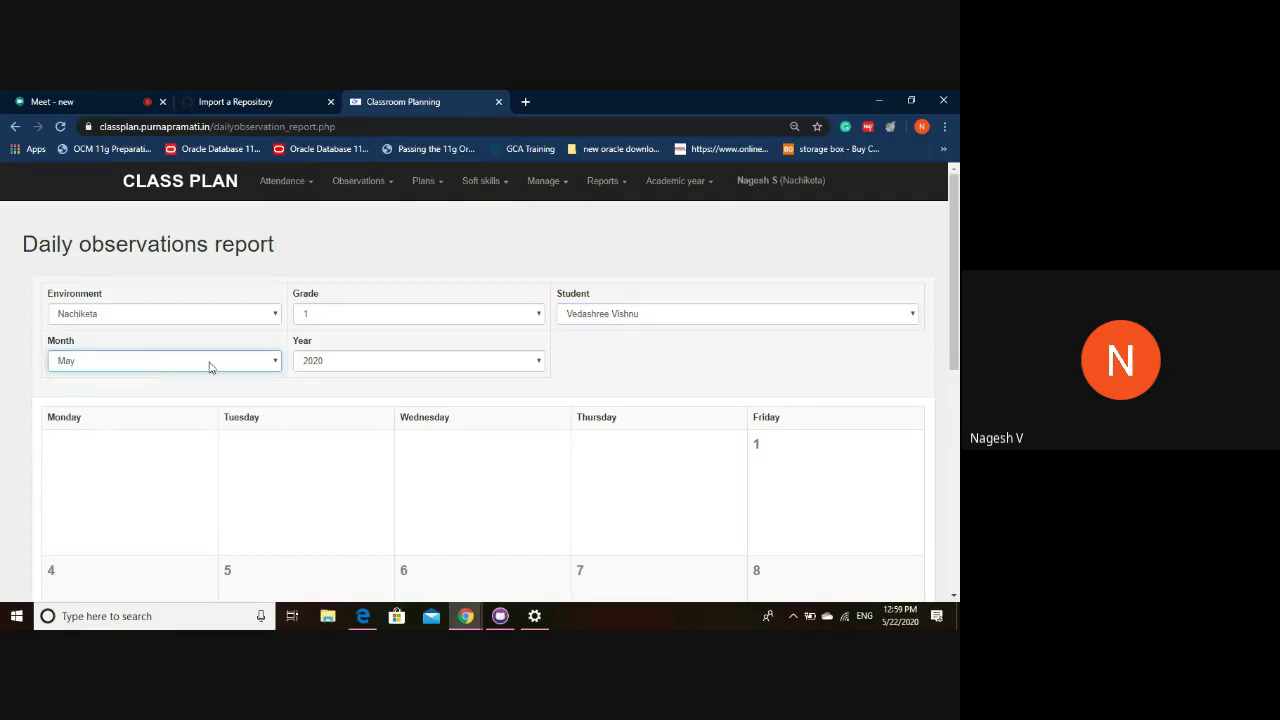
{"action": "left_click", "coordinate": [329, 360]}
{"action": "left_click", "coordinate": [350, 366]}
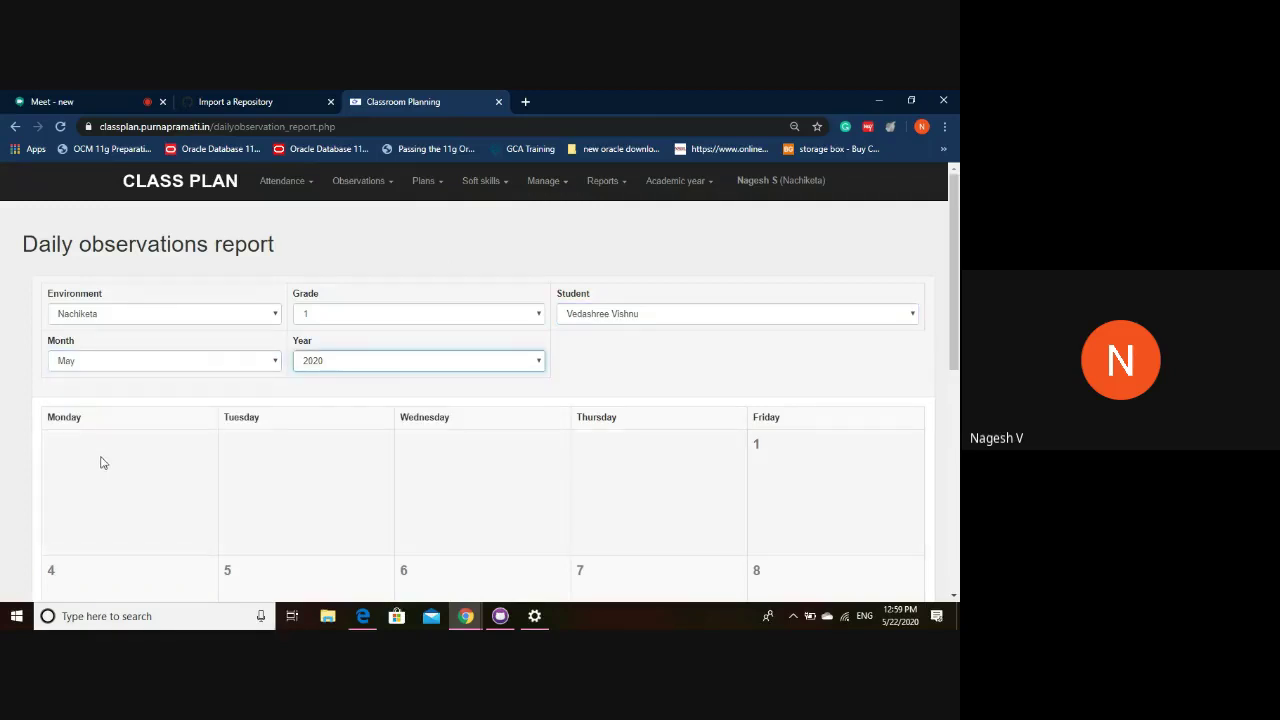
Examine the student's May 2020 observations calendar from the first week to the last.
{"action": "scroll", "coordinate": [100, 463], "scroll_direction": "down", "scroll_amount": 2}
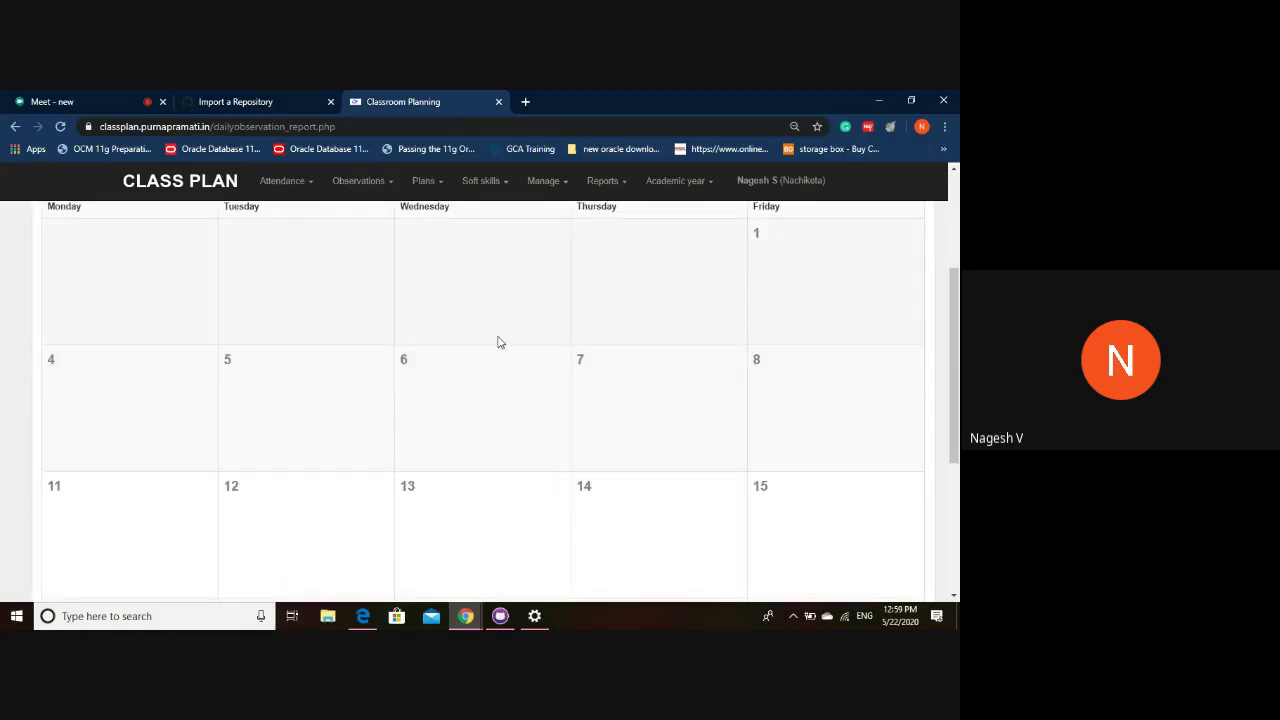
{"action": "scroll", "coordinate": [499, 342], "scroll_direction": "down", "scroll_amount": 3}
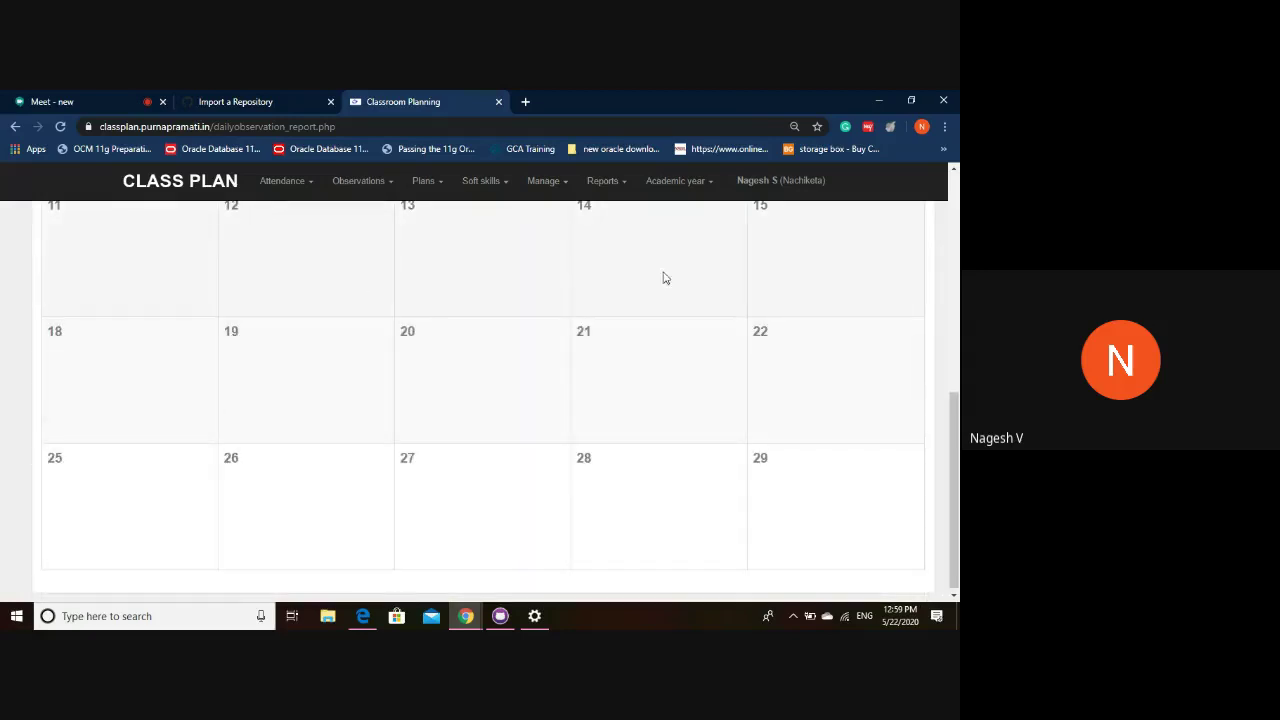
{"action": "scroll", "coordinate": [366, 340], "scroll_direction": "up", "scroll_amount": 2}
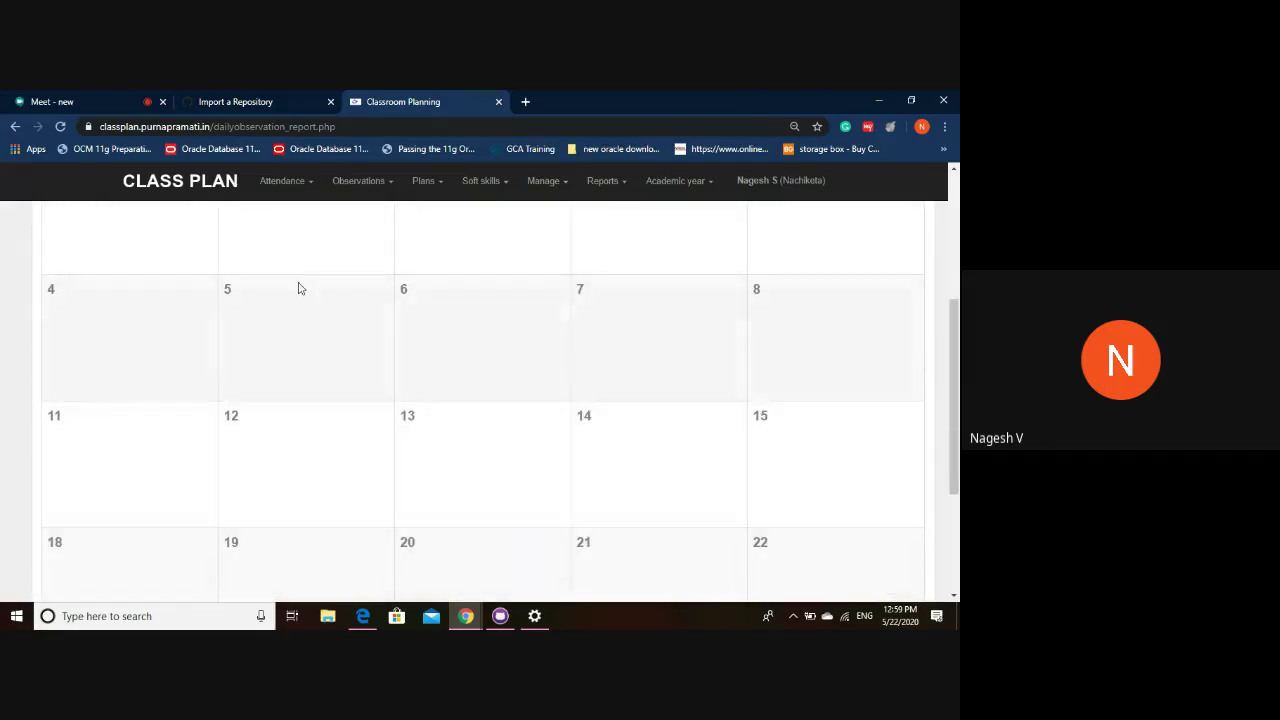
{"action": "scroll", "coordinate": [228, 330], "scroll_direction": "down", "scroll_amount": 2}
{"action": "scroll", "coordinate": [181, 359], "scroll_direction": "up", "scroll_amount": 5}
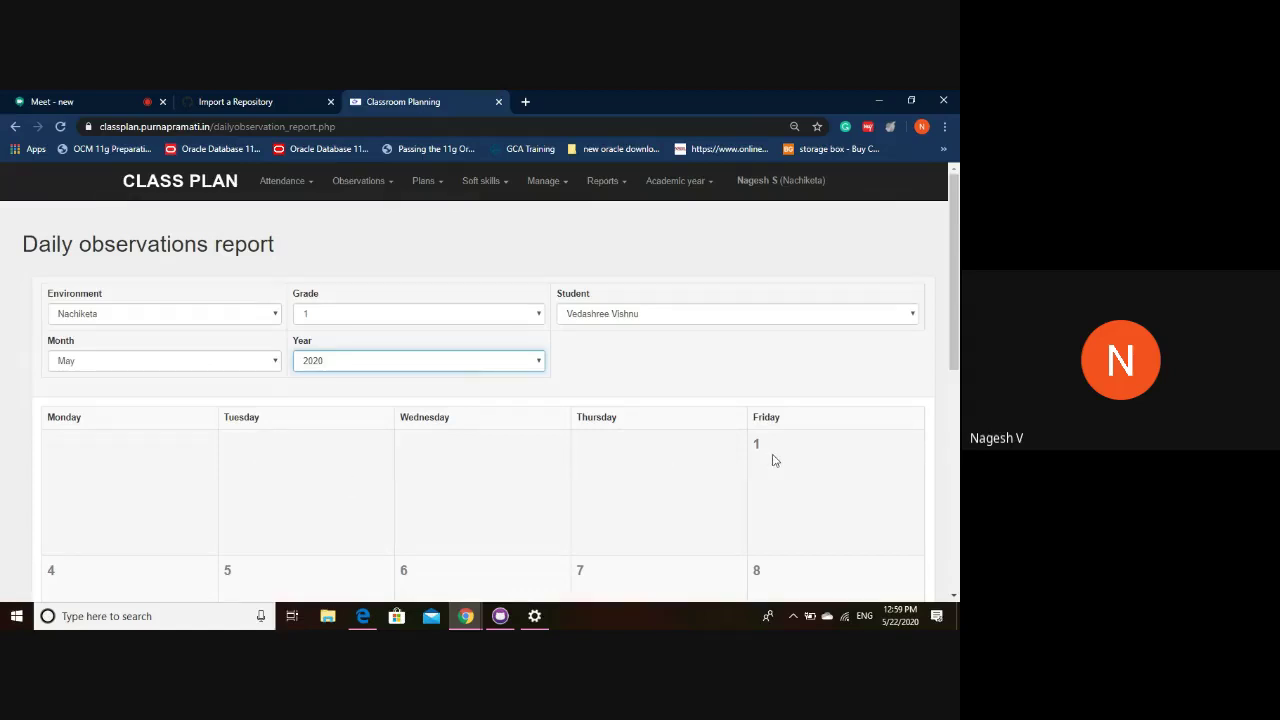
{"action": "scroll", "coordinate": [846, 467], "scroll_direction": "down", "scroll_amount": 2}
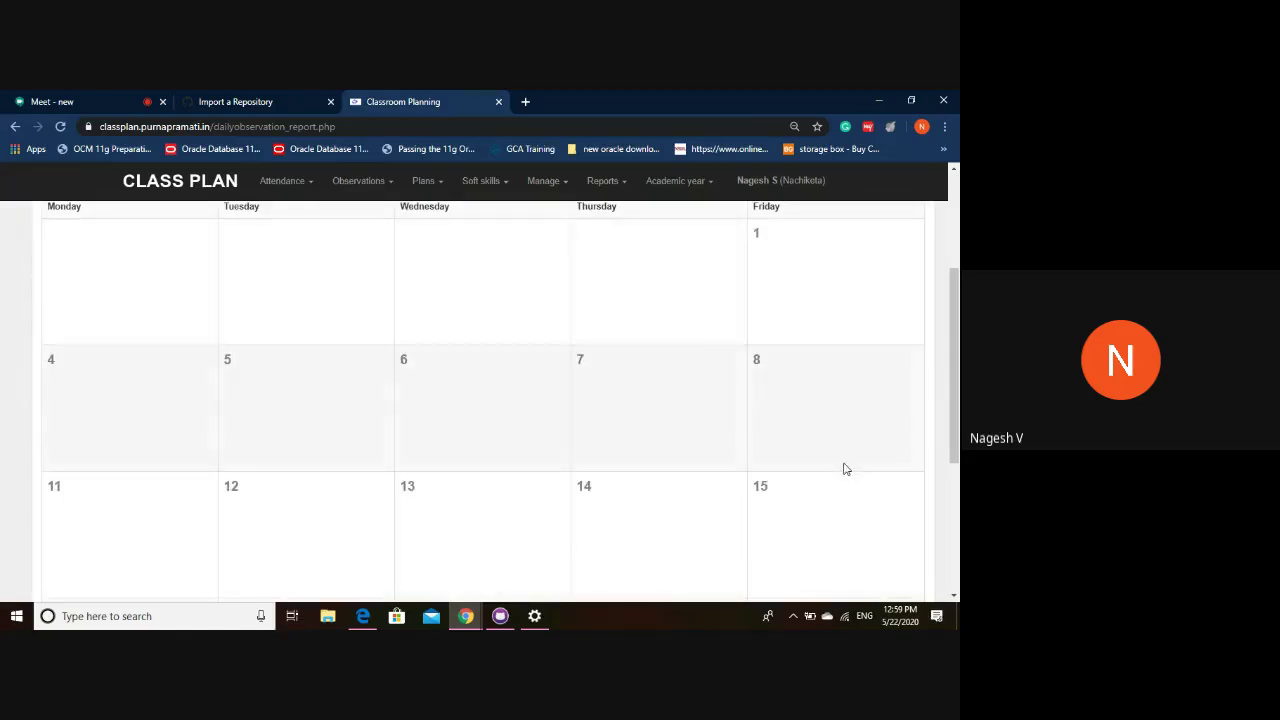
{"action": "scroll", "coordinate": [491, 363], "scroll_direction": "down", "scroll_amount": 3}
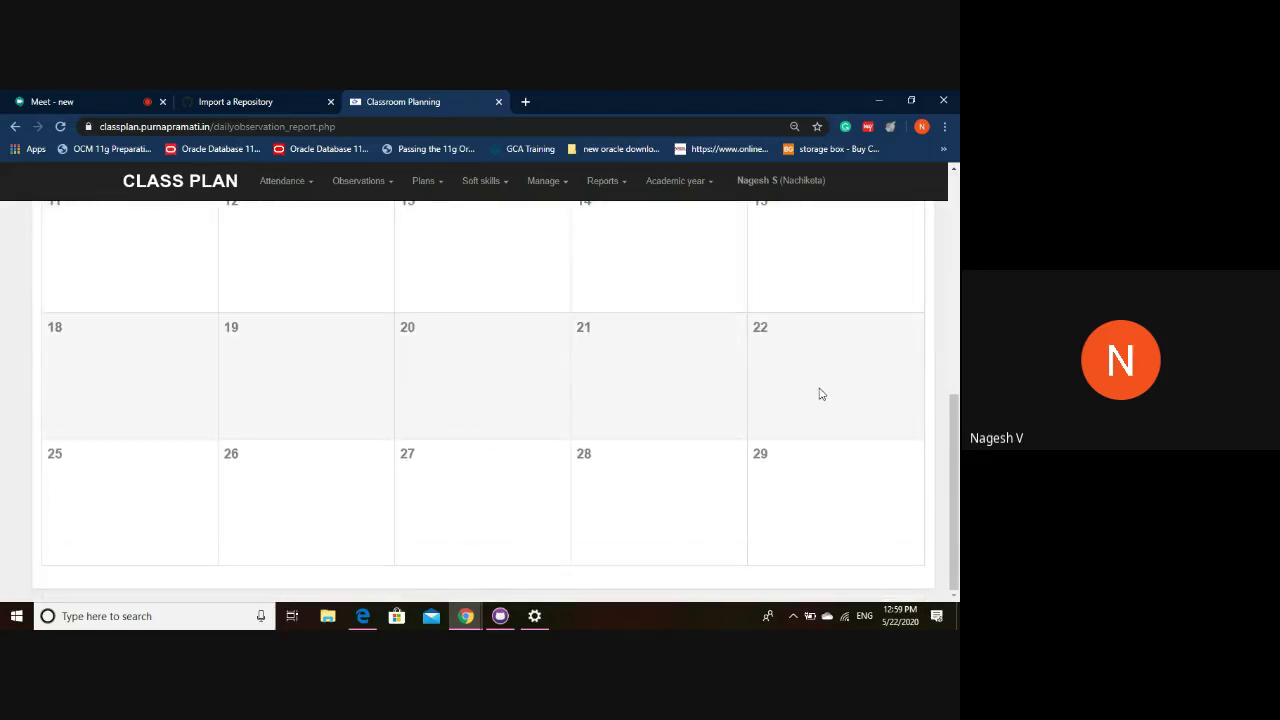
{"action": "scroll", "coordinate": [281, 389], "scroll_direction": "up", "scroll_amount": 5}
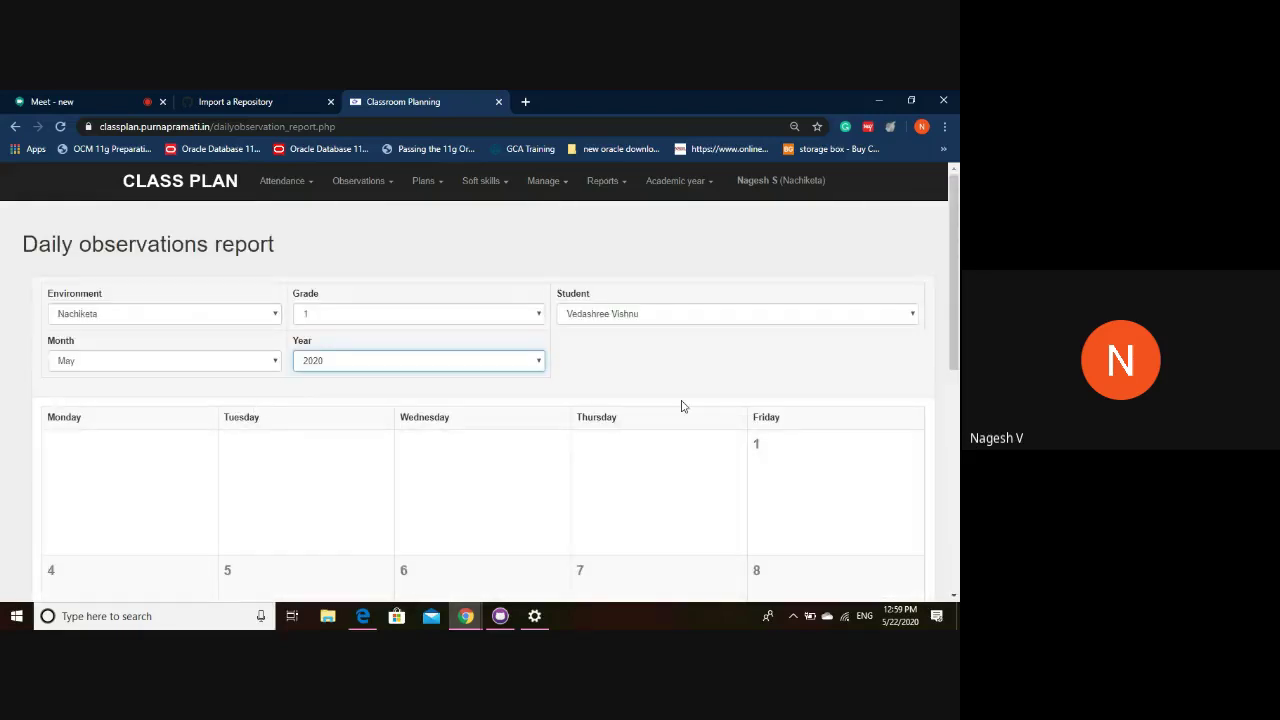
Open the yearly plan and choose grade 1, the first listed student and the subject Samskruta.
{"action": "left_click", "coordinate": [424, 186]}
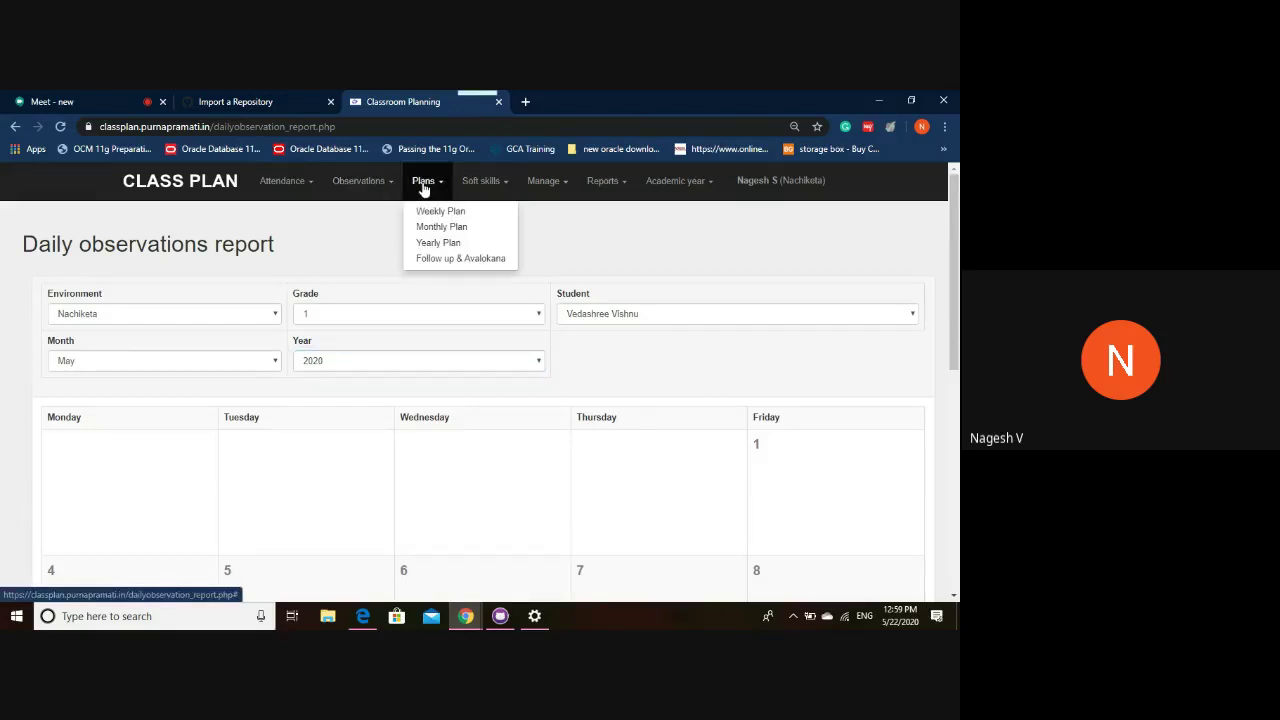
{"action": "left_click", "coordinate": [448, 249]}
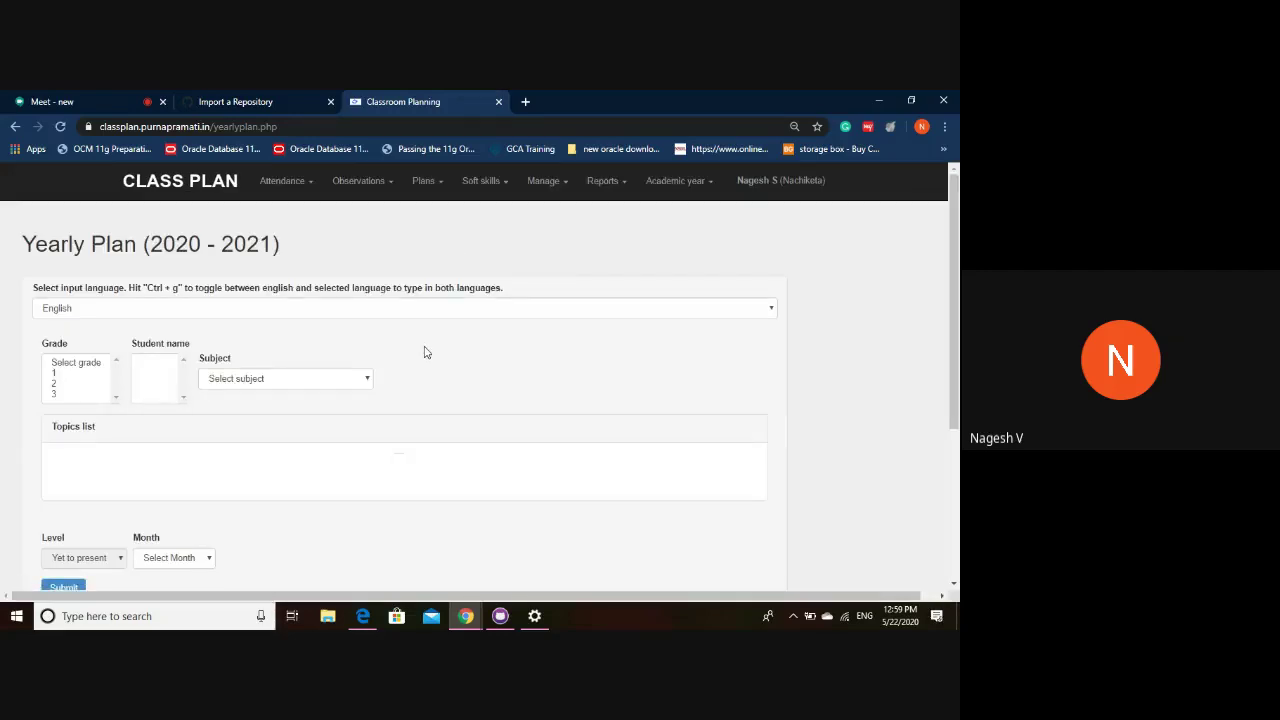
{"action": "left_click", "coordinate": [61, 373]}
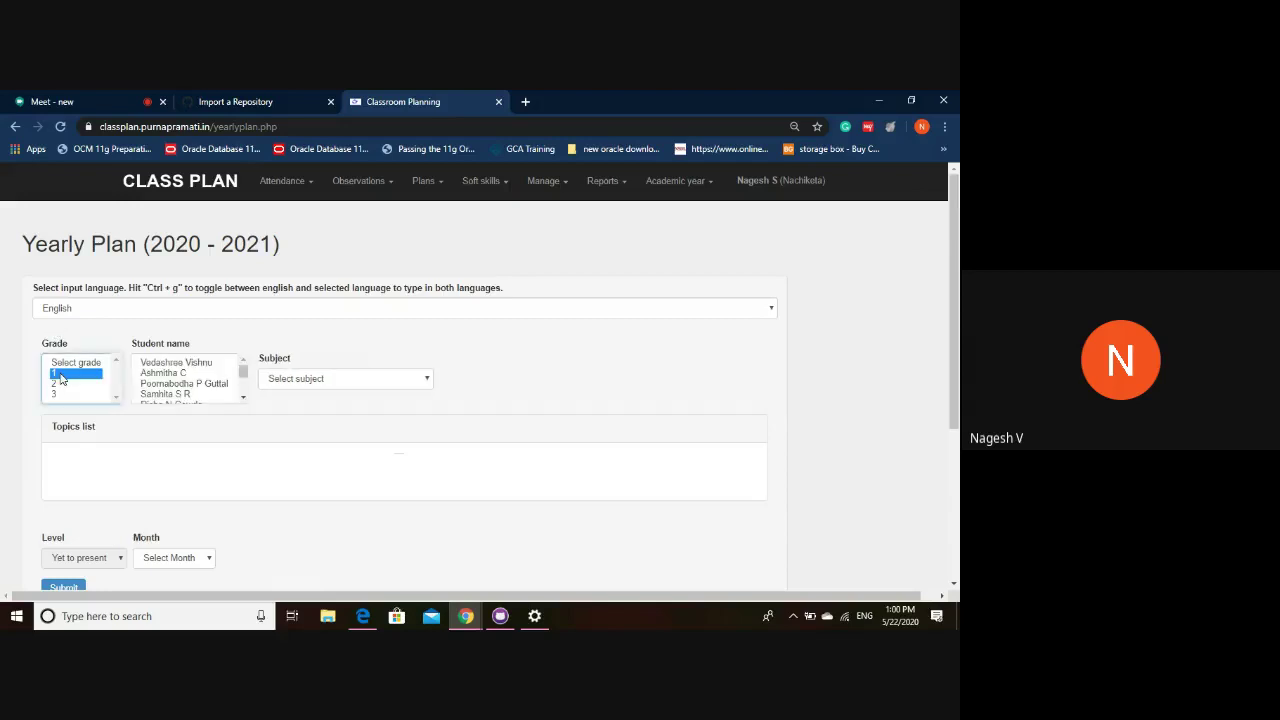
{"action": "left_click", "coordinate": [165, 363]}
{"action": "left_click", "coordinate": [282, 379]}
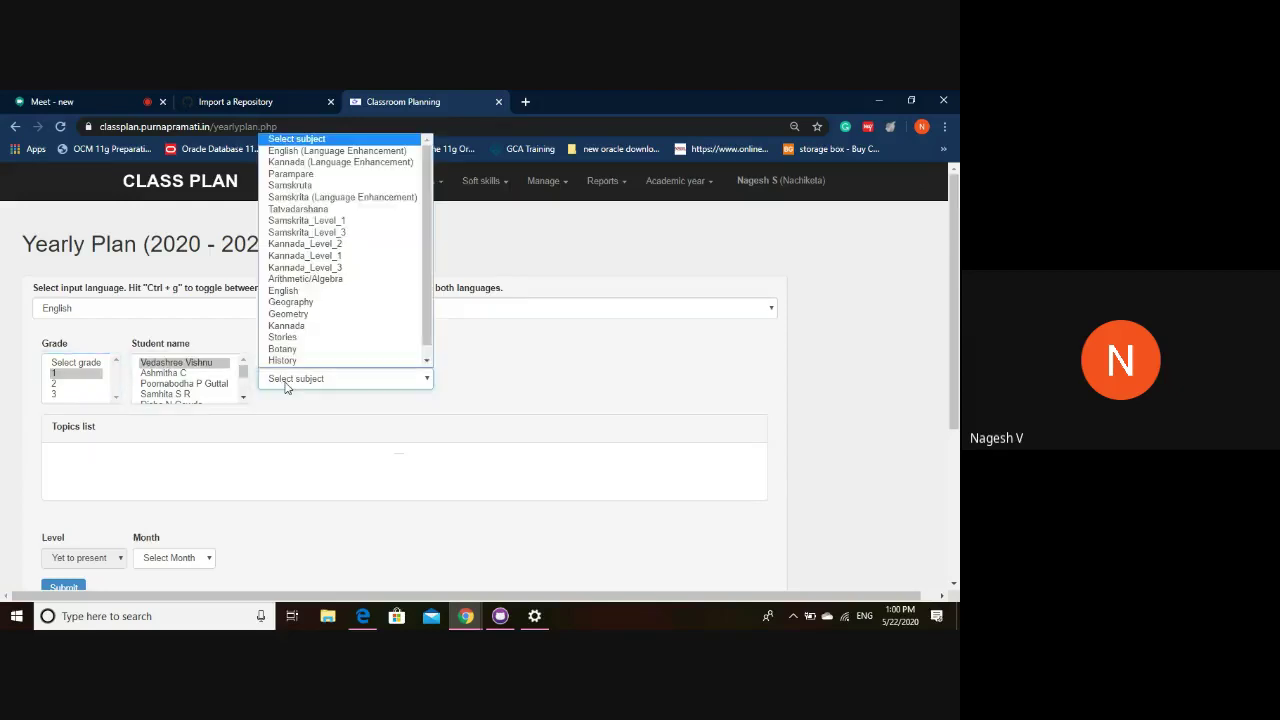
{"action": "left_click", "coordinate": [316, 187]}
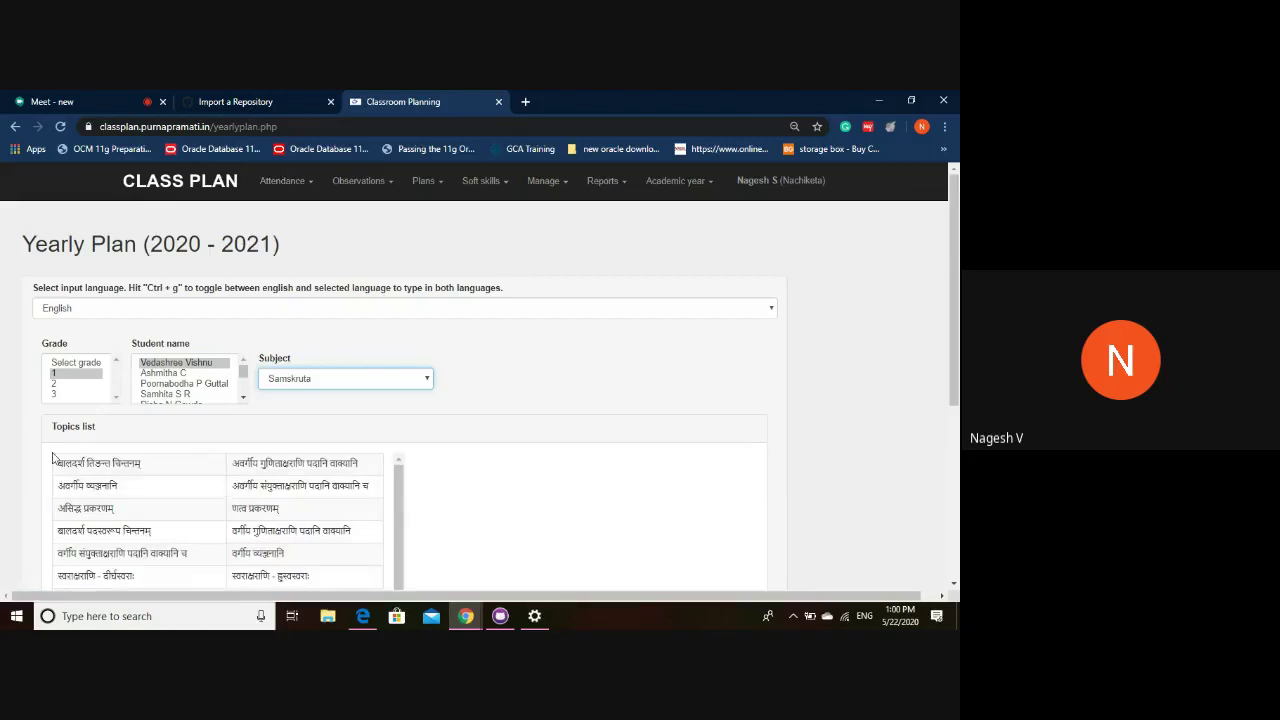
Review the Samskruta topics, then select the topic वर्गीय व्यञ्जनानि and its presentation वर्गीय व्यञ्जनानि - क वर्गः.
{"action": "scroll", "coordinate": [87, 432], "scroll_direction": "down", "scroll_amount": 1}
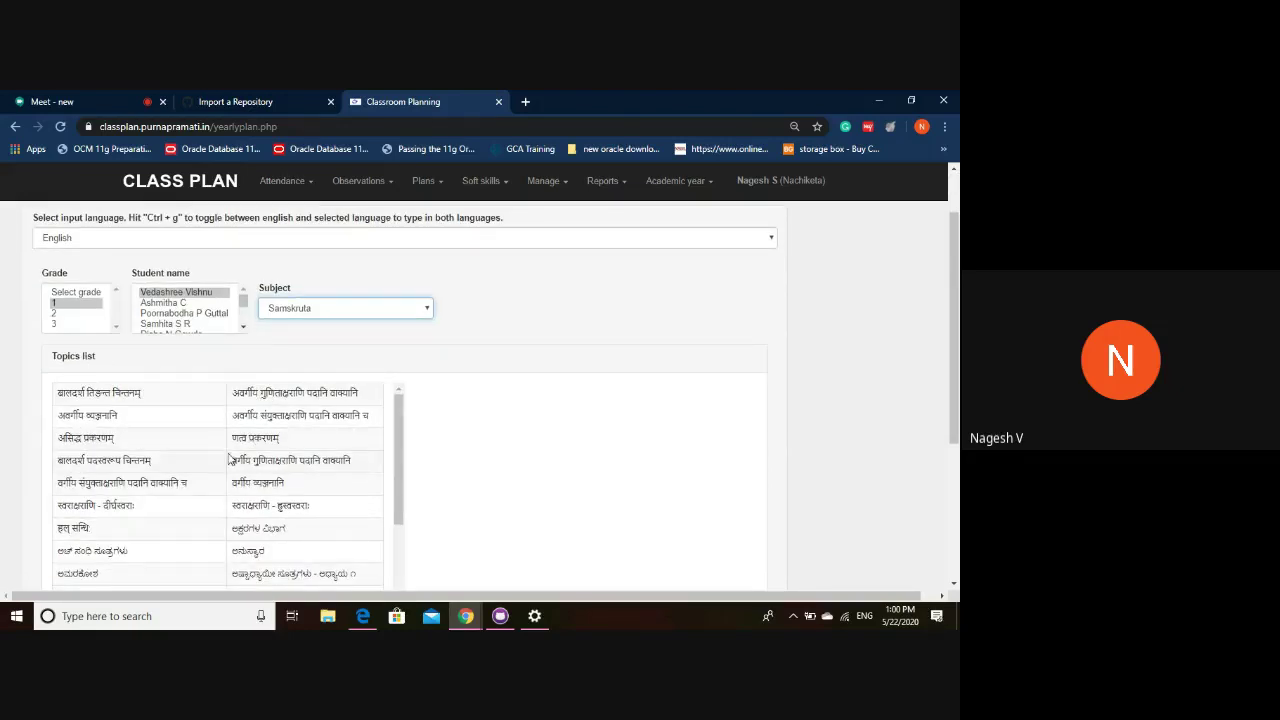
{"action": "scroll", "coordinate": [206, 440], "scroll_direction": "down", "scroll_amount": 3}
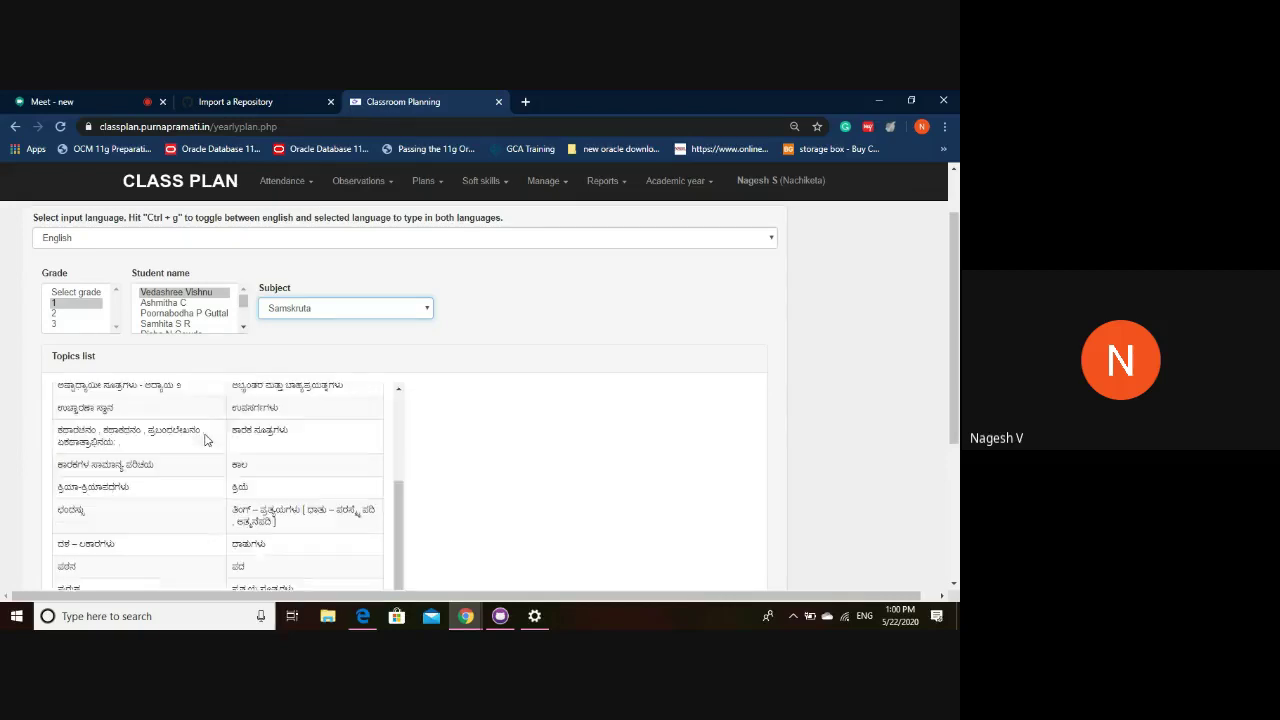
{"action": "scroll", "coordinate": [206, 440], "scroll_direction": "up", "scroll_amount": 3}
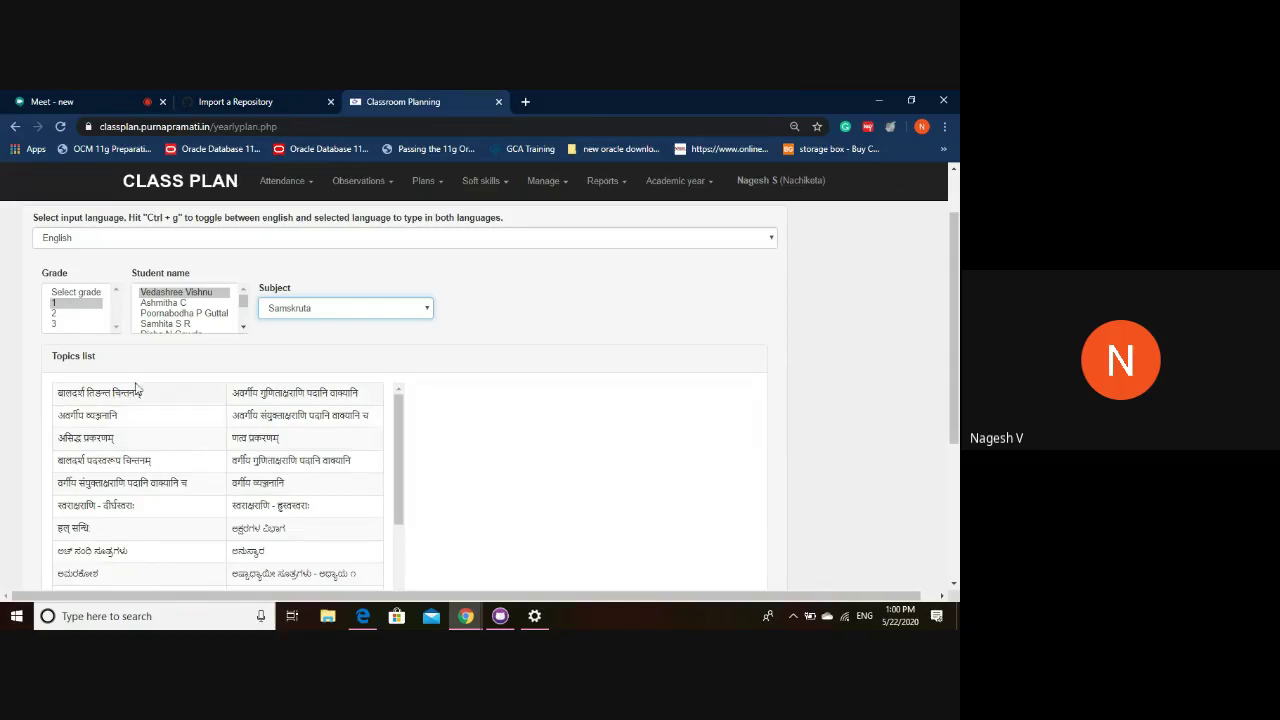
{"action": "left_click", "coordinate": [261, 483]}
{"action": "scroll", "coordinate": [502, 480], "scroll_direction": "down", "scroll_amount": 3}
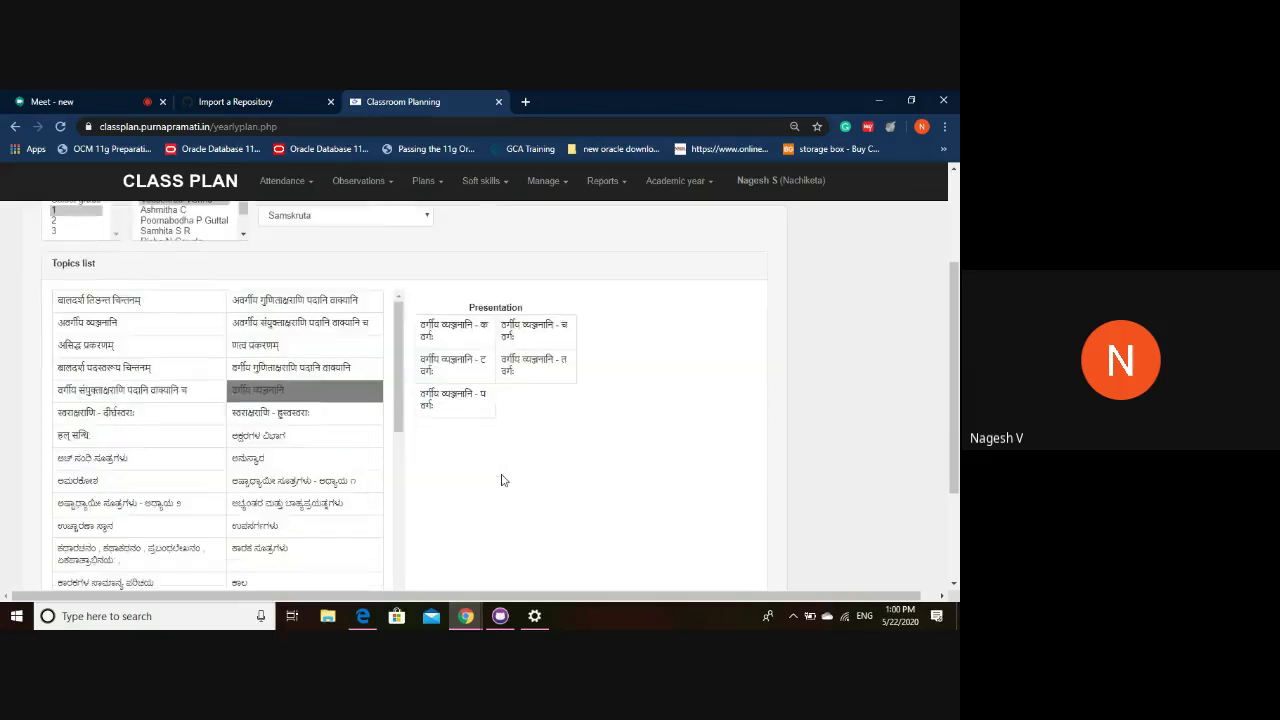
{"action": "scroll", "coordinate": [463, 366], "scroll_direction": "up", "scroll_amount": 2}
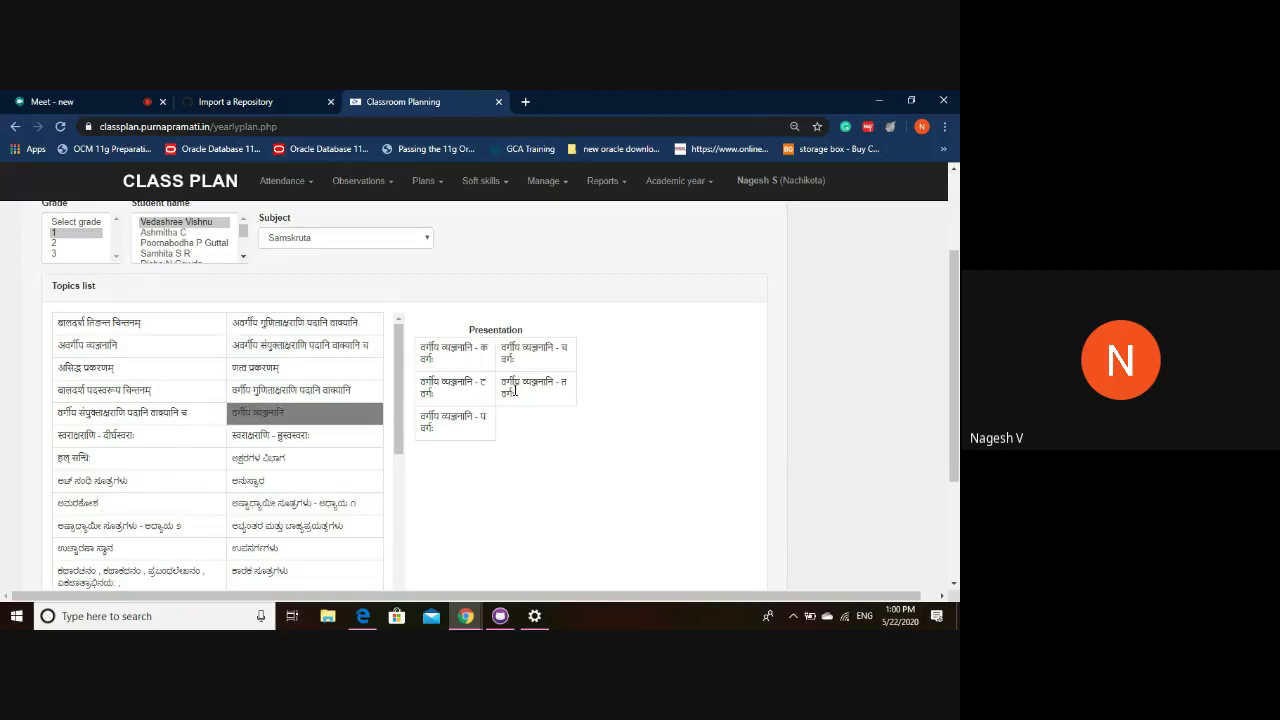
{"action": "left_click", "coordinate": [474, 352]}
{"action": "scroll", "coordinate": [528, 463], "scroll_direction": "down", "scroll_amount": 2}
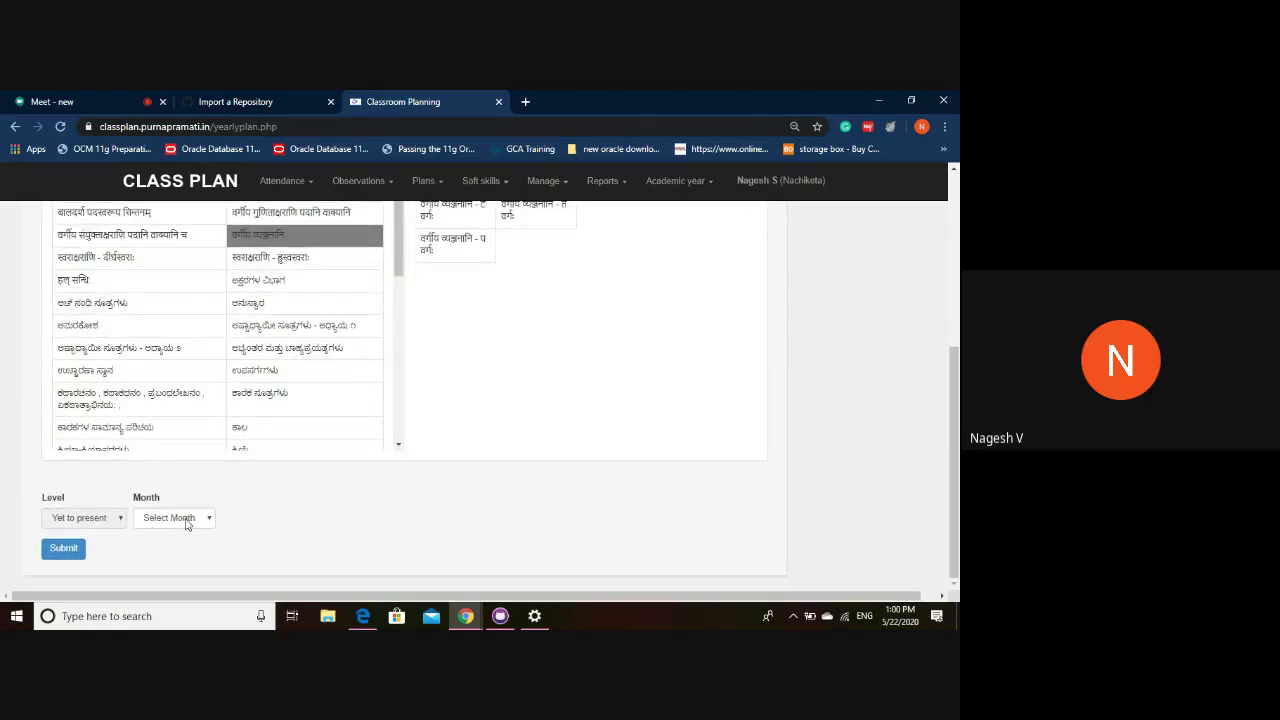
Set the planned month to May, review the selected topic and presentation, and submit the yearly plan.
{"action": "left_click", "coordinate": [186, 521]}
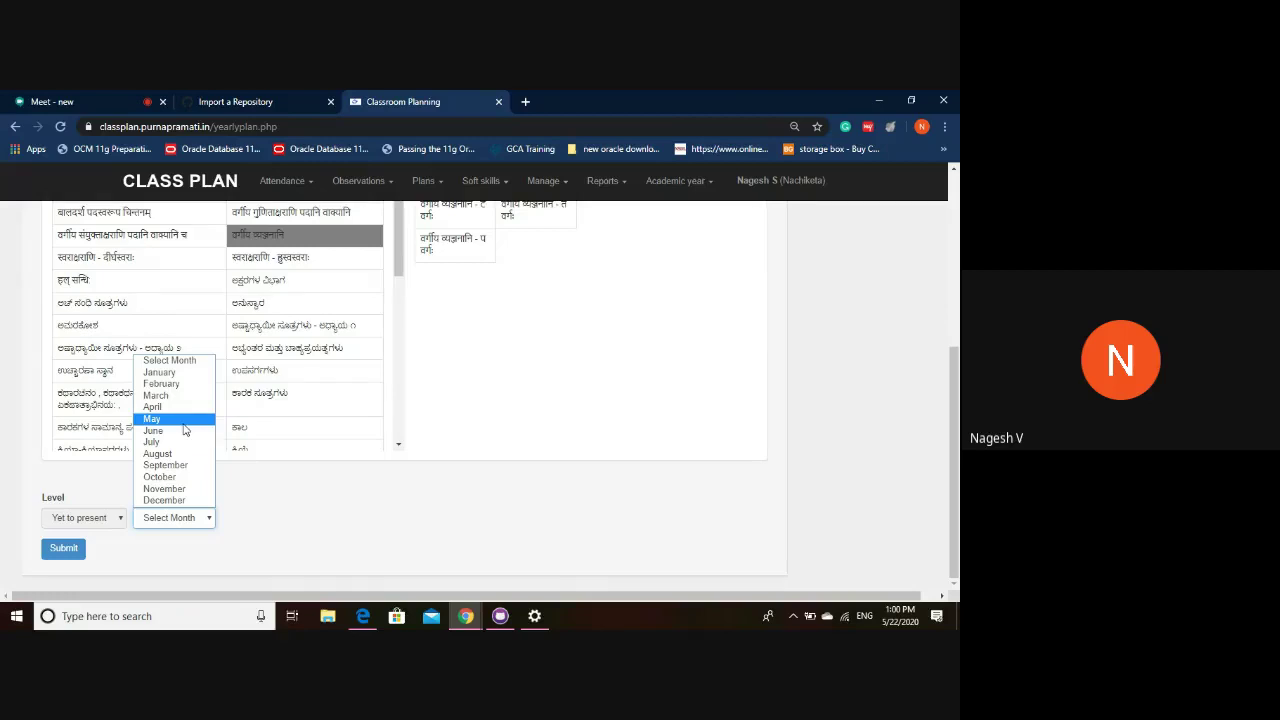
{"action": "left_click", "coordinate": [152, 418]}
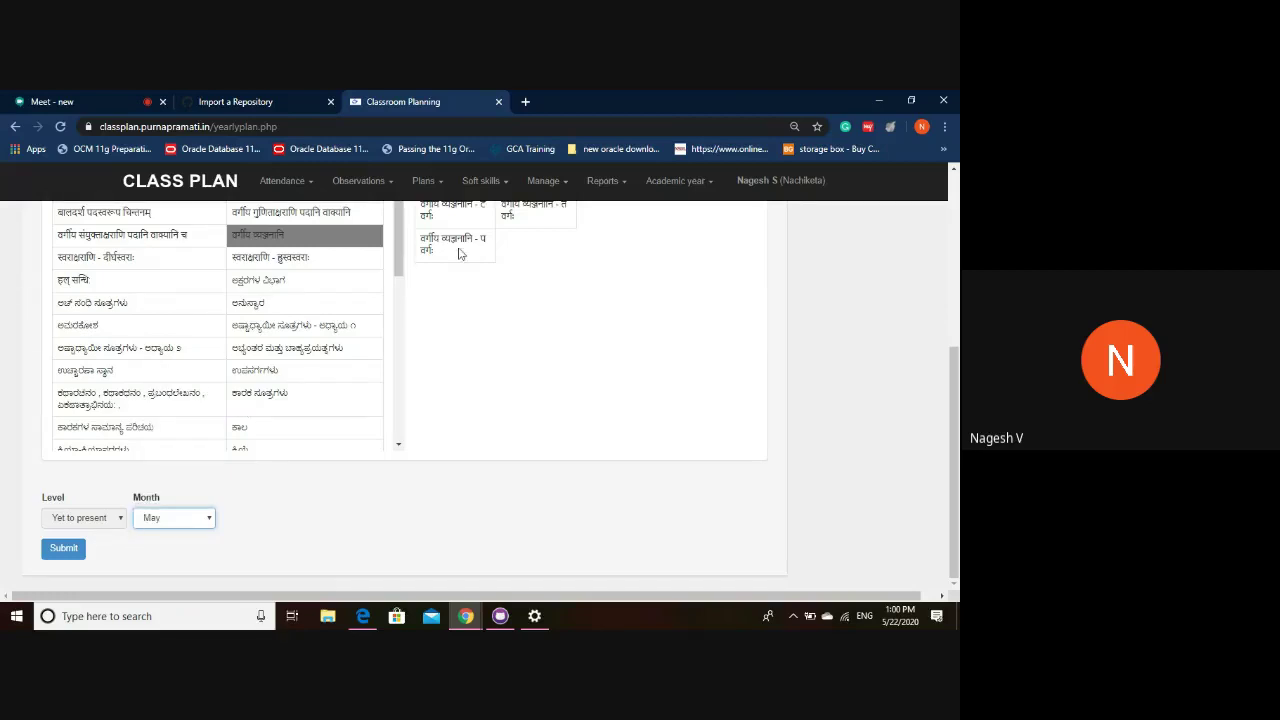
{"action": "scroll", "coordinate": [416, 330], "scroll_direction": "up", "scroll_amount": 1}
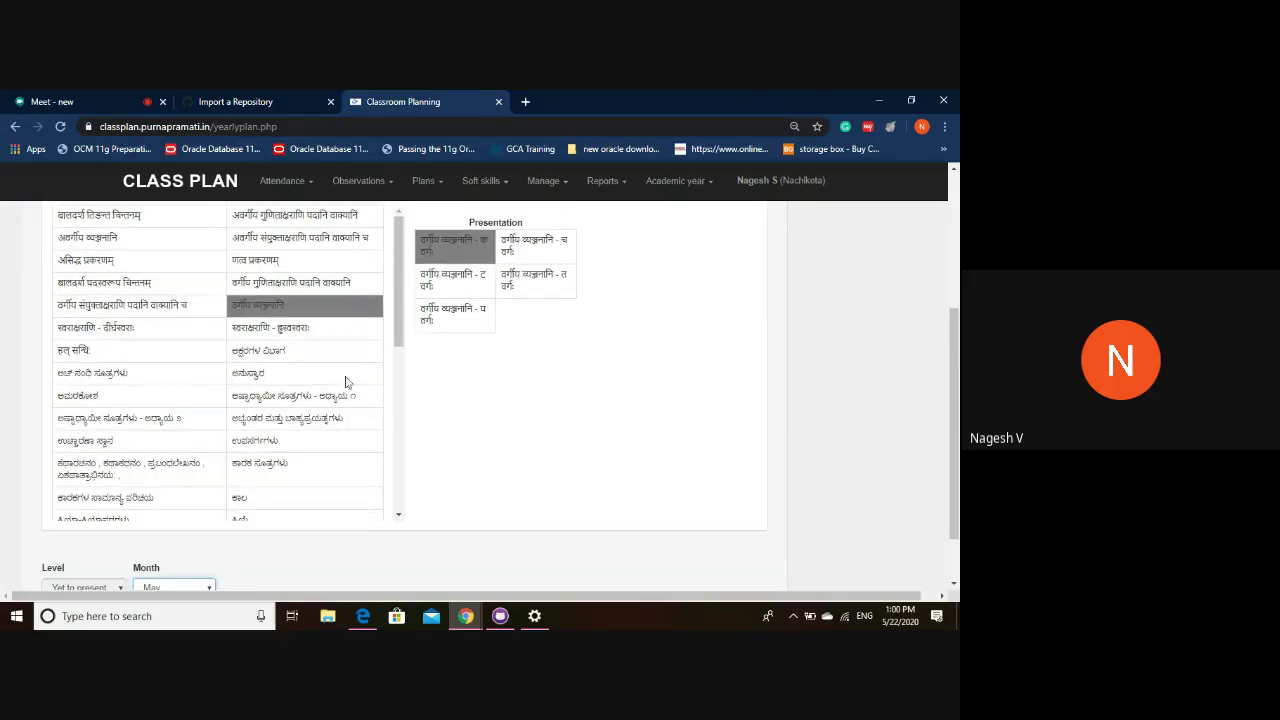
{"action": "scroll", "coordinate": [173, 415], "scroll_direction": "down", "scroll_amount": 3}
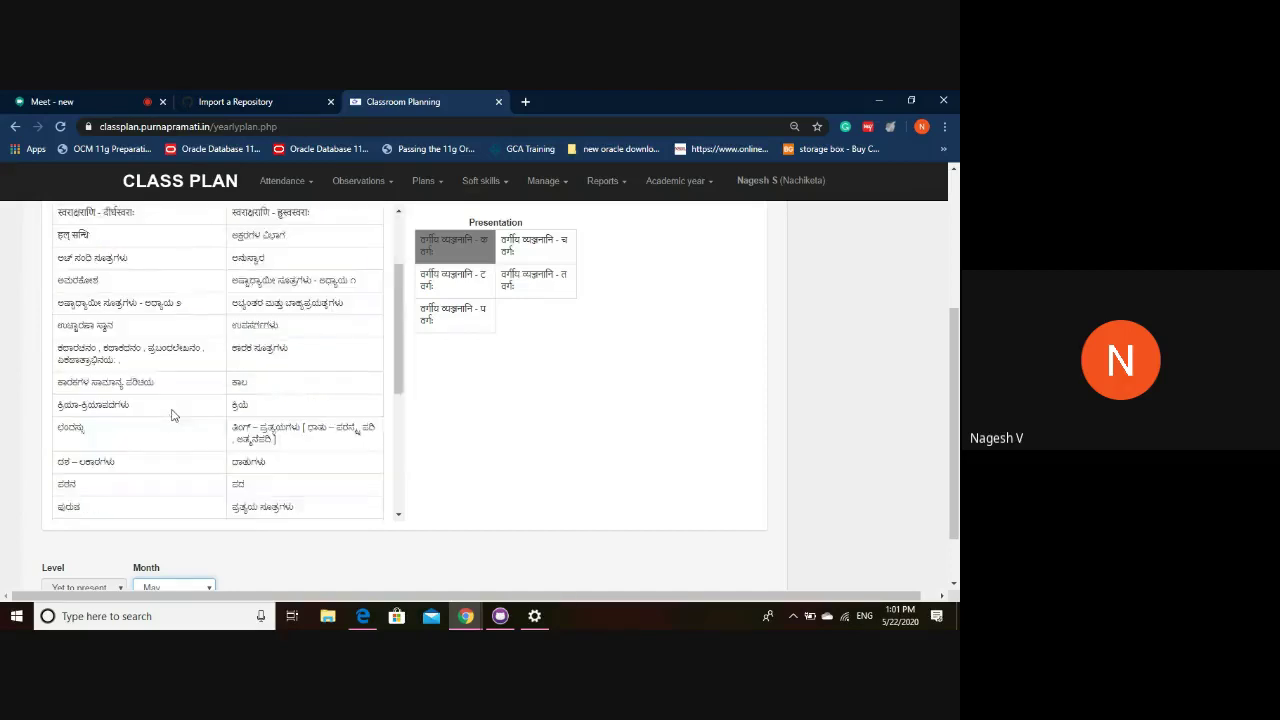
{"action": "scroll", "coordinate": [114, 534], "scroll_direction": "down", "scroll_amount": 1}
{"action": "left_click", "coordinate": [64, 550]}
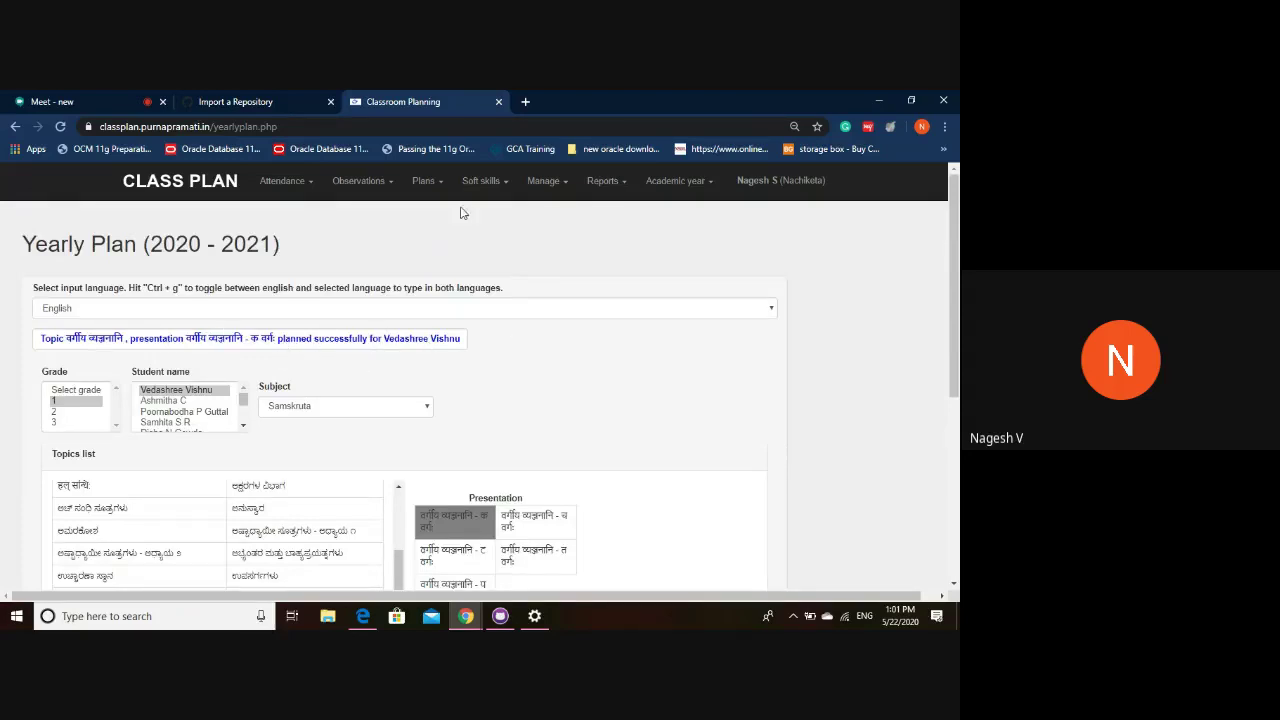
Open the monthly plans and show the entries of the first listed grade 1 student.
{"action": "left_click", "coordinate": [425, 184]}
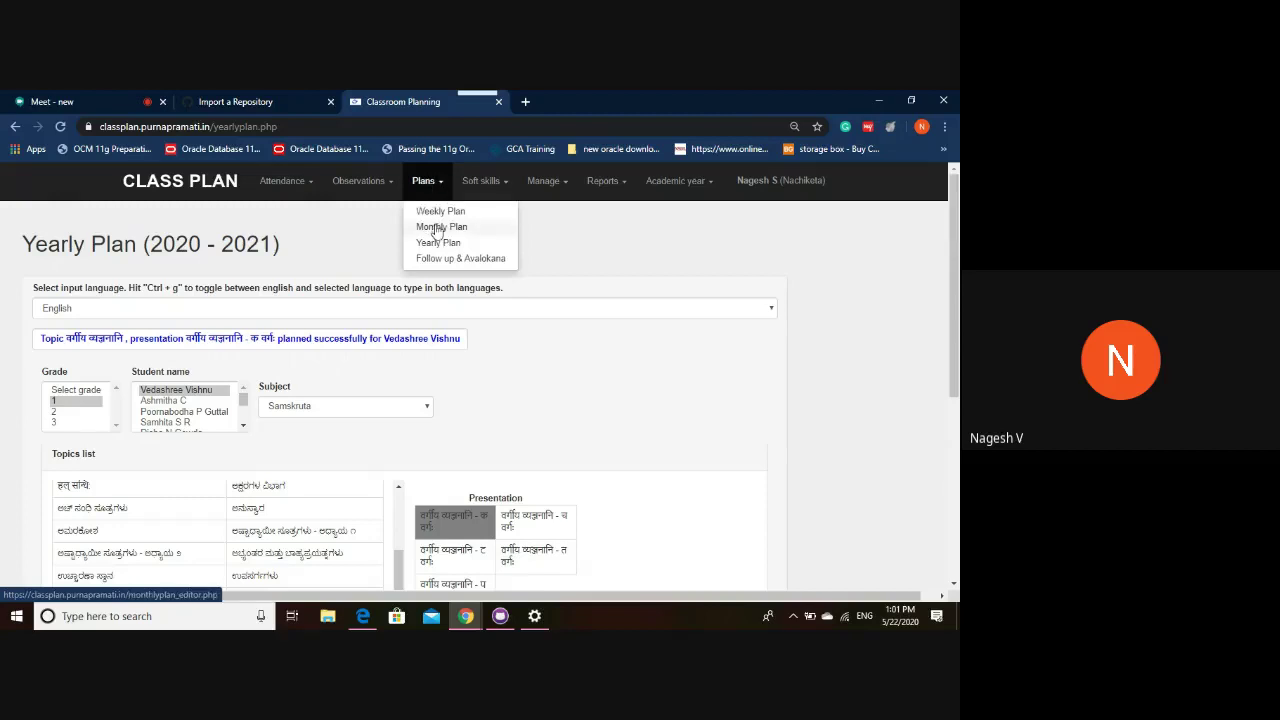
{"action": "left_click", "coordinate": [435, 228]}
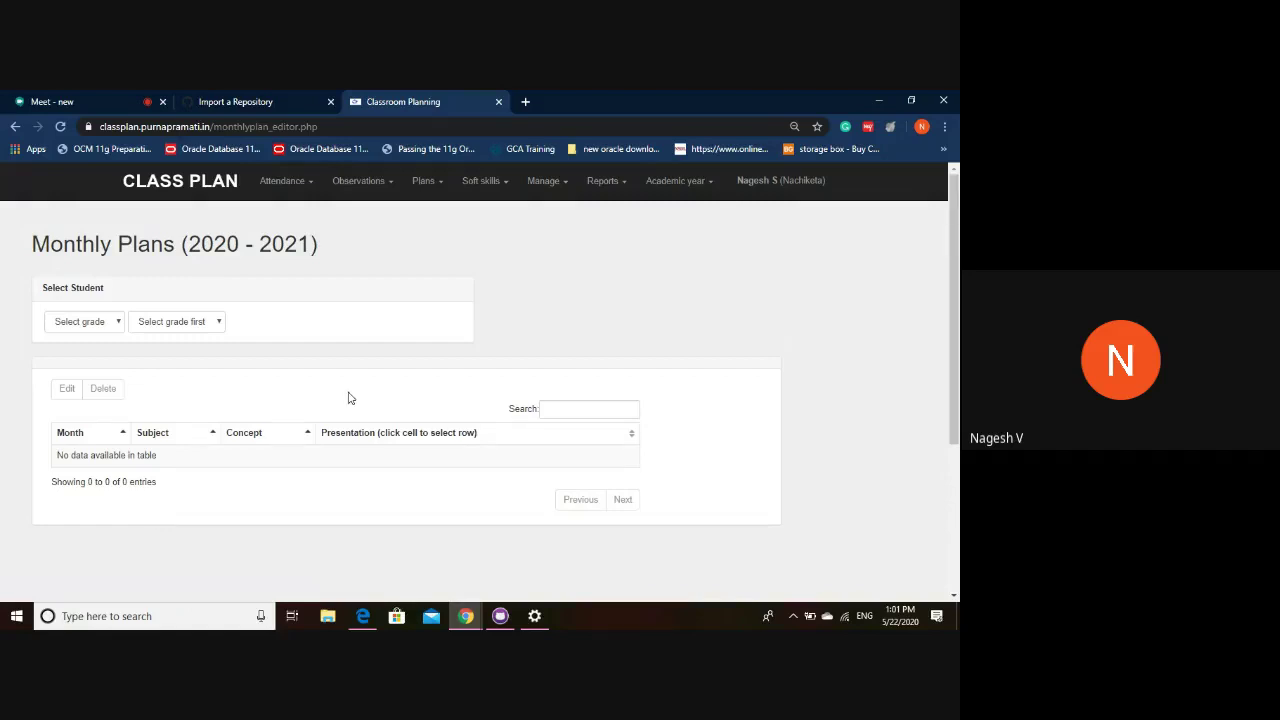
{"action": "left_click", "coordinate": [103, 325]}
{"action": "left_click", "coordinate": [100, 352]}
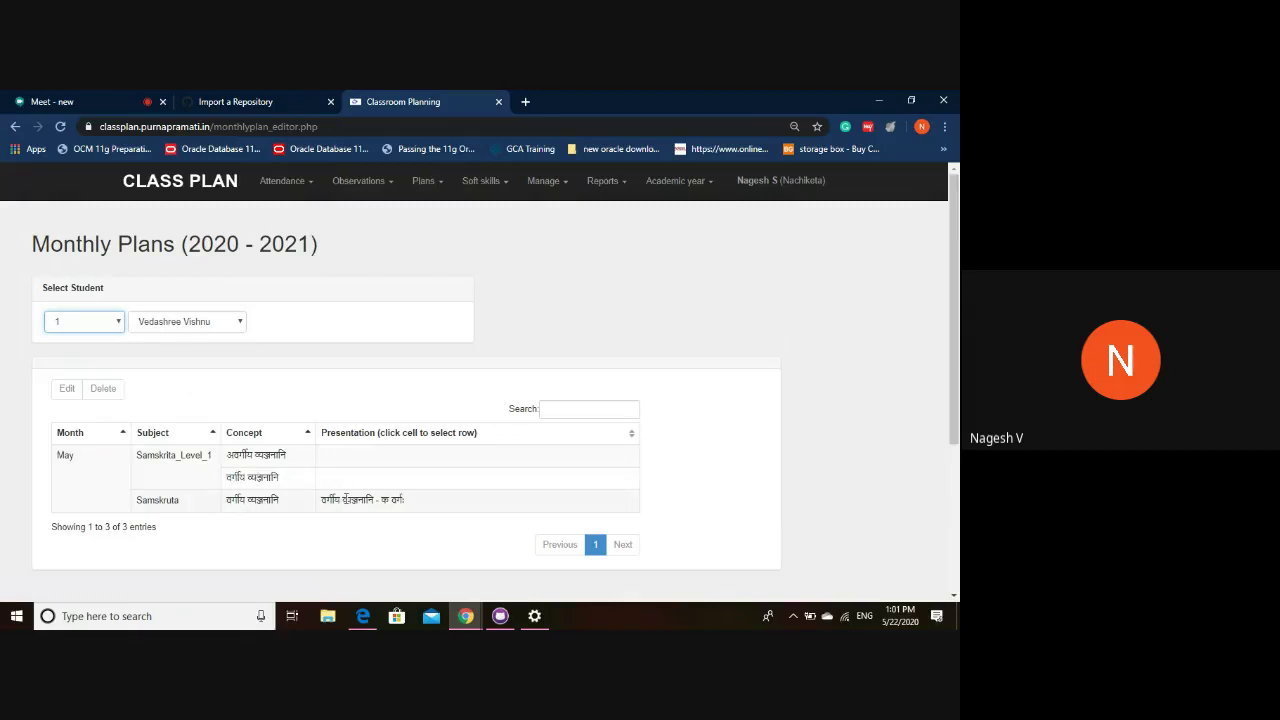
Open the May Samskruta entry for editing, review its presentation choices, and update the entry with presentation वर्गीय व्यञ्जनानि - क वर्गः.
{"action": "left_click", "coordinate": [346, 499]}
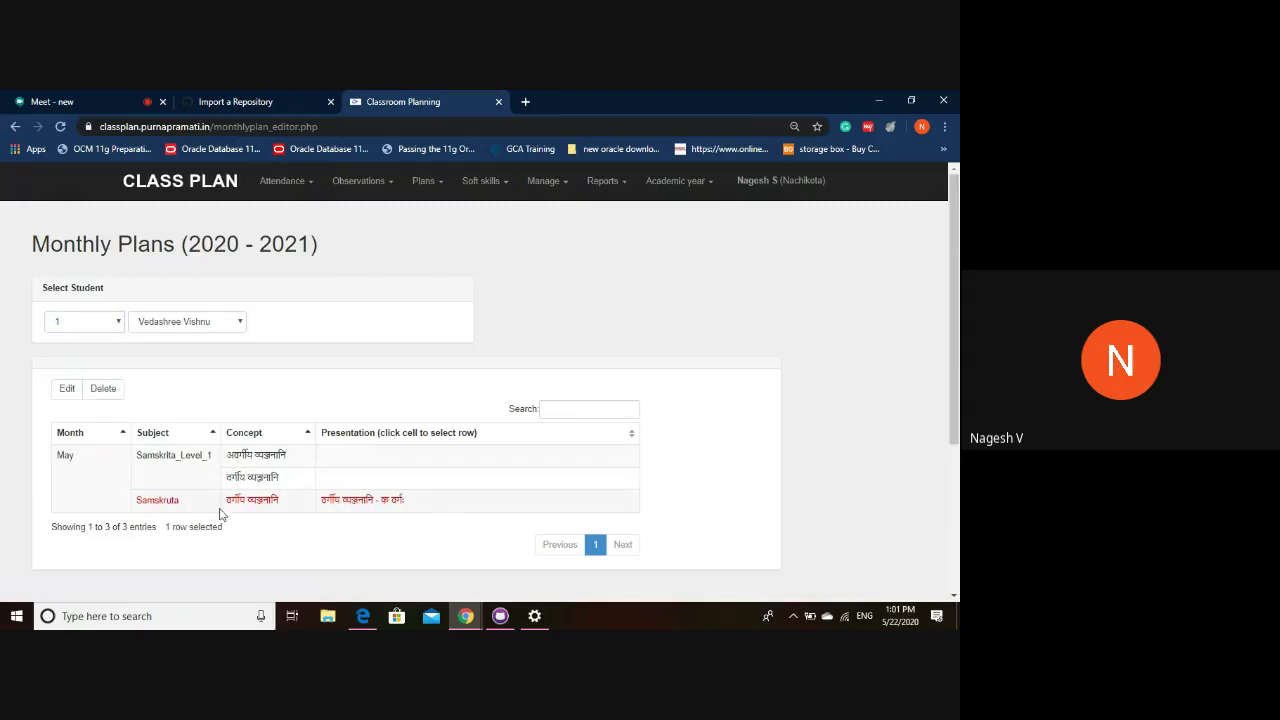
{"action": "left_click", "coordinate": [67, 388]}
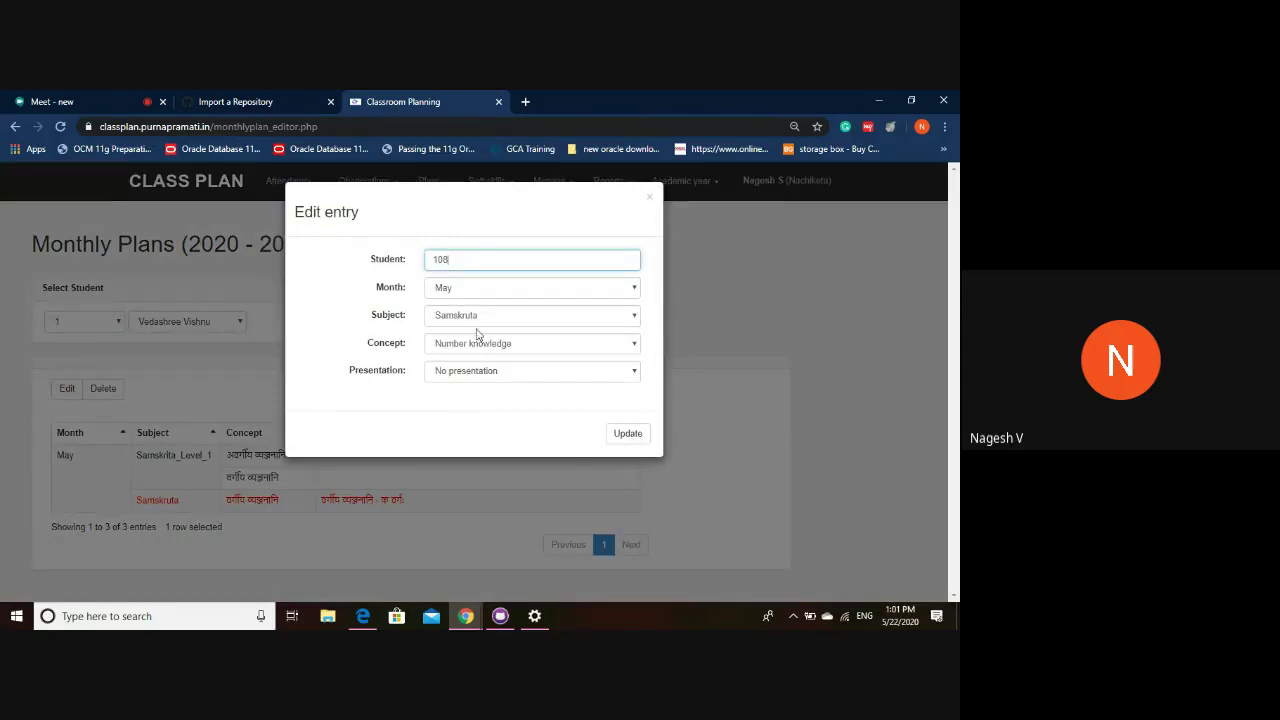
{"action": "left_click", "coordinate": [487, 375]}
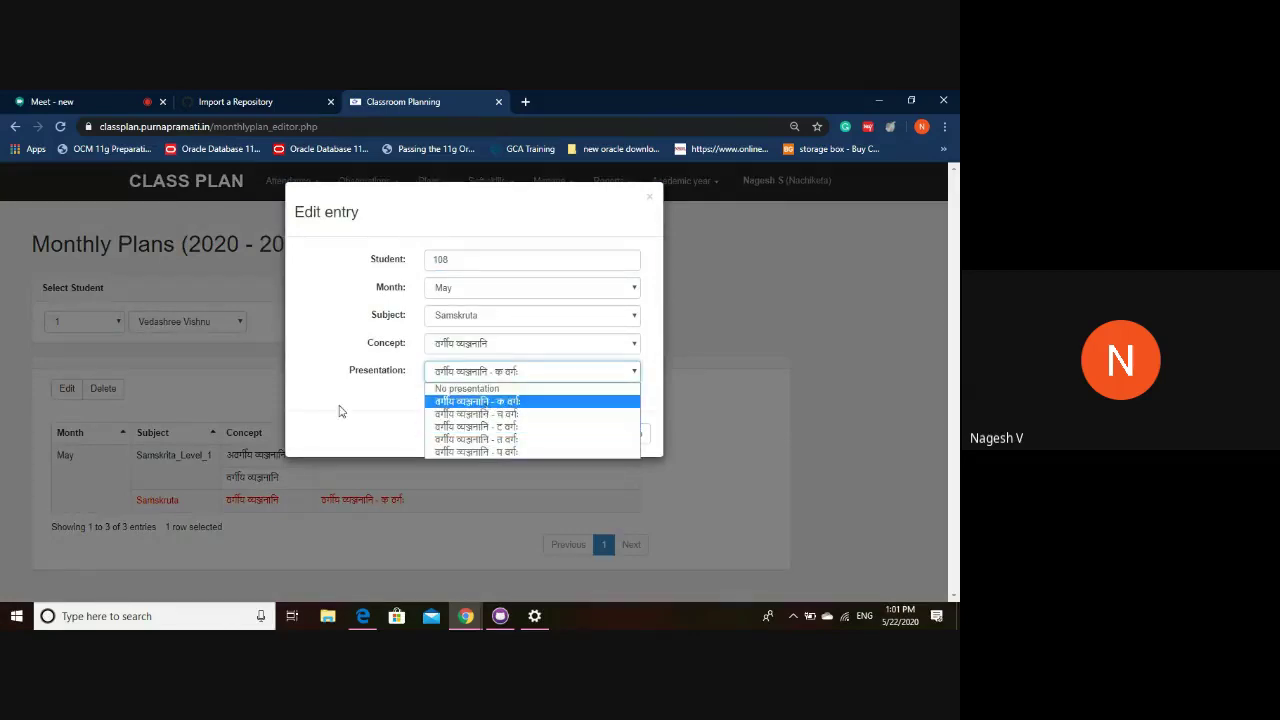
{"action": "left_click", "coordinate": [371, 410]}
{"action": "left_click", "coordinate": [620, 437]}
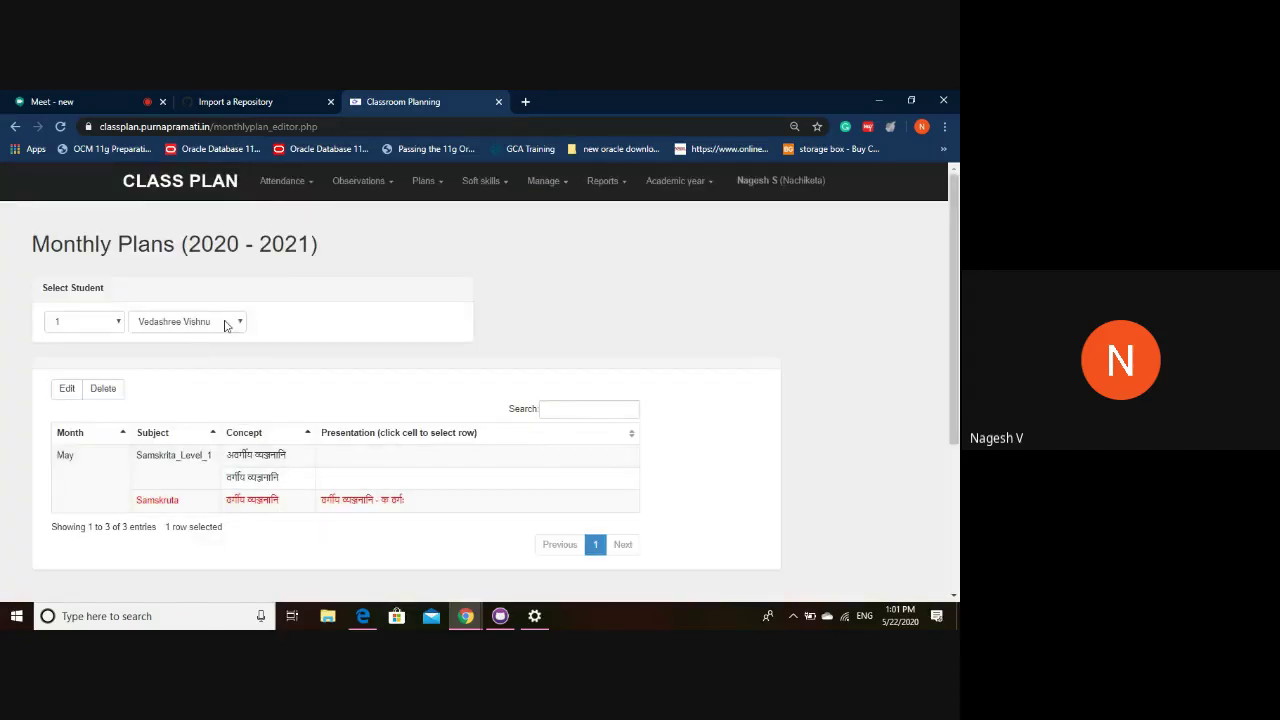
Open the weekly plan and choose grade 1, the first listed student and the subject Samskruta.
{"action": "left_click", "coordinate": [432, 189]}
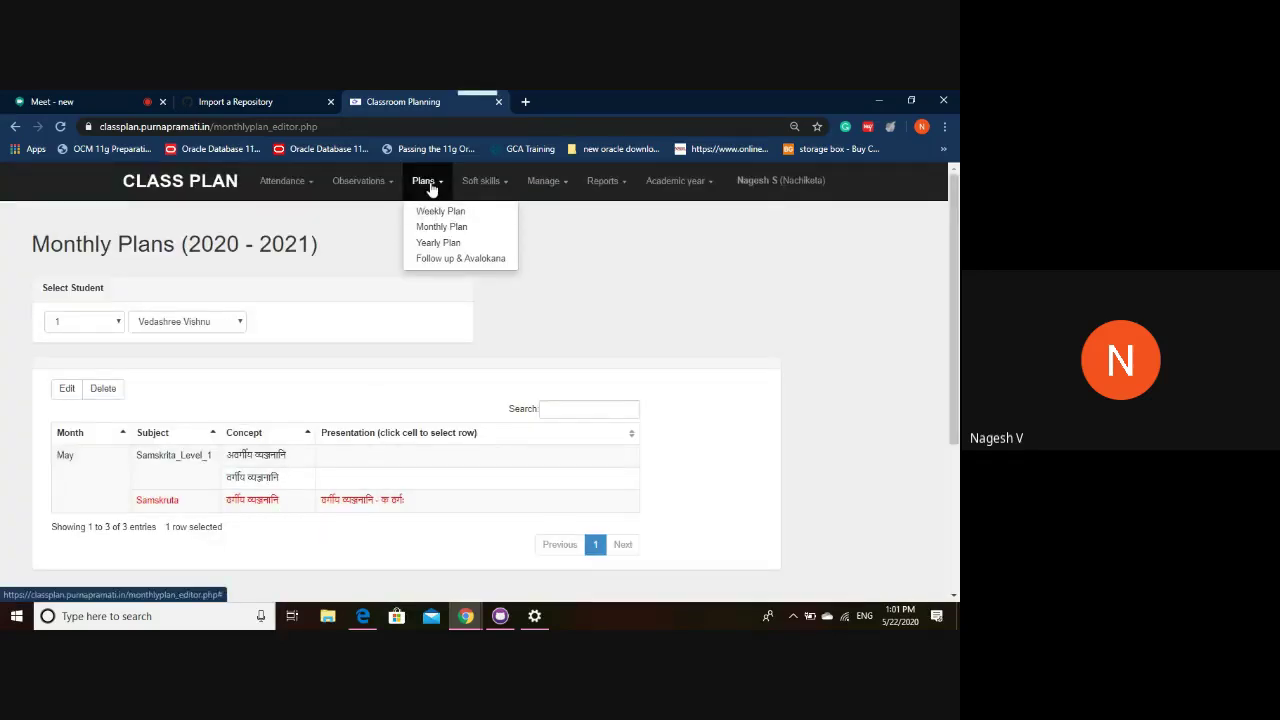
{"action": "left_click", "coordinate": [440, 212]}
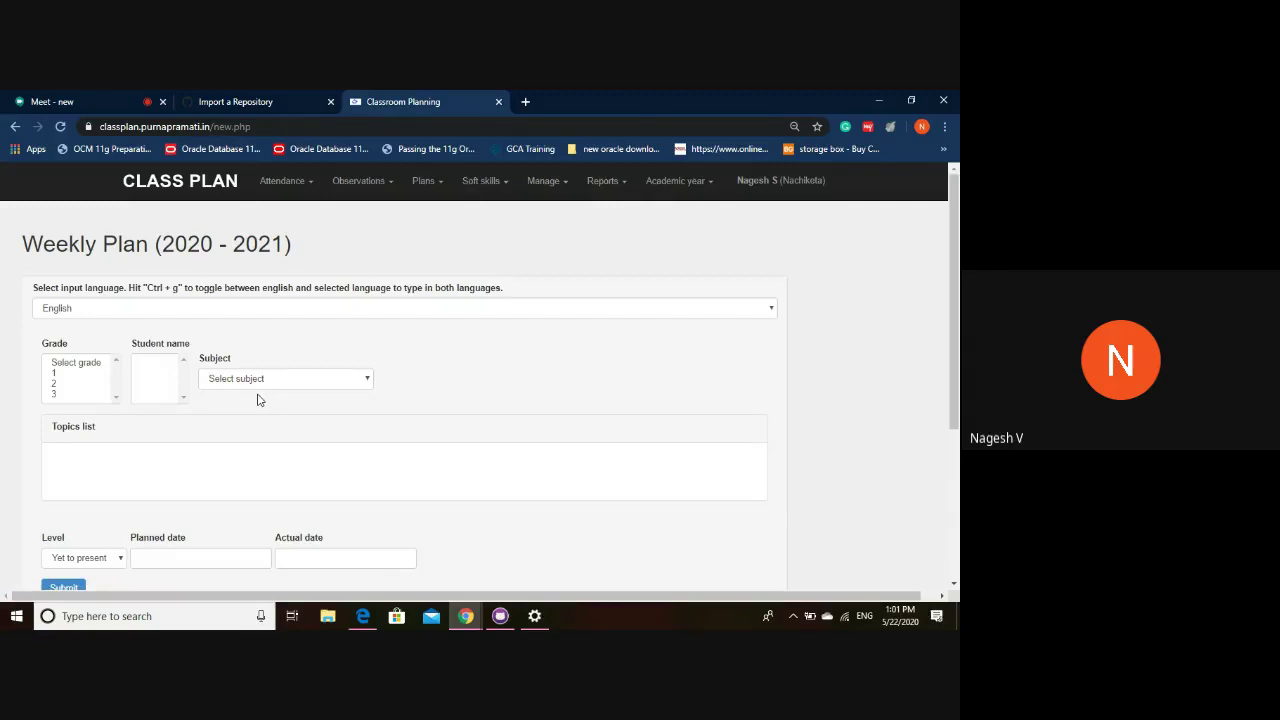
{"action": "left_click", "coordinate": [65, 373]}
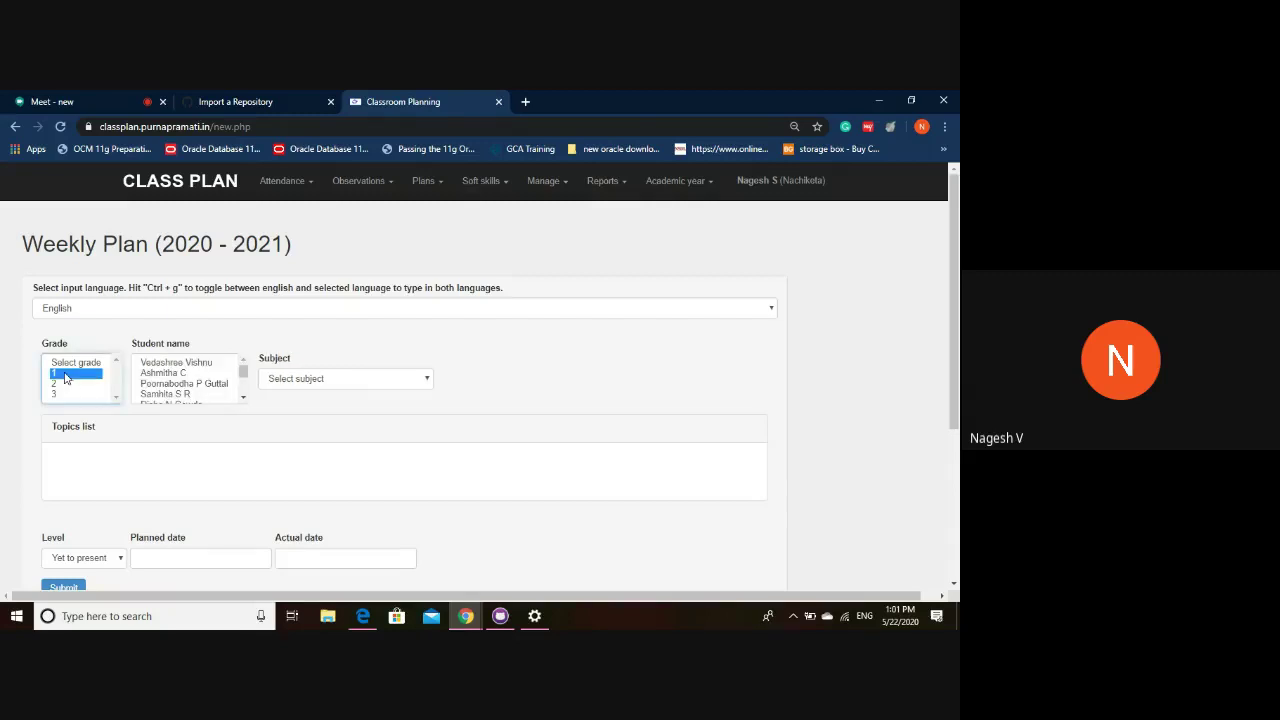
{"action": "left_click", "coordinate": [147, 363]}
{"action": "left_click", "coordinate": [360, 390]}
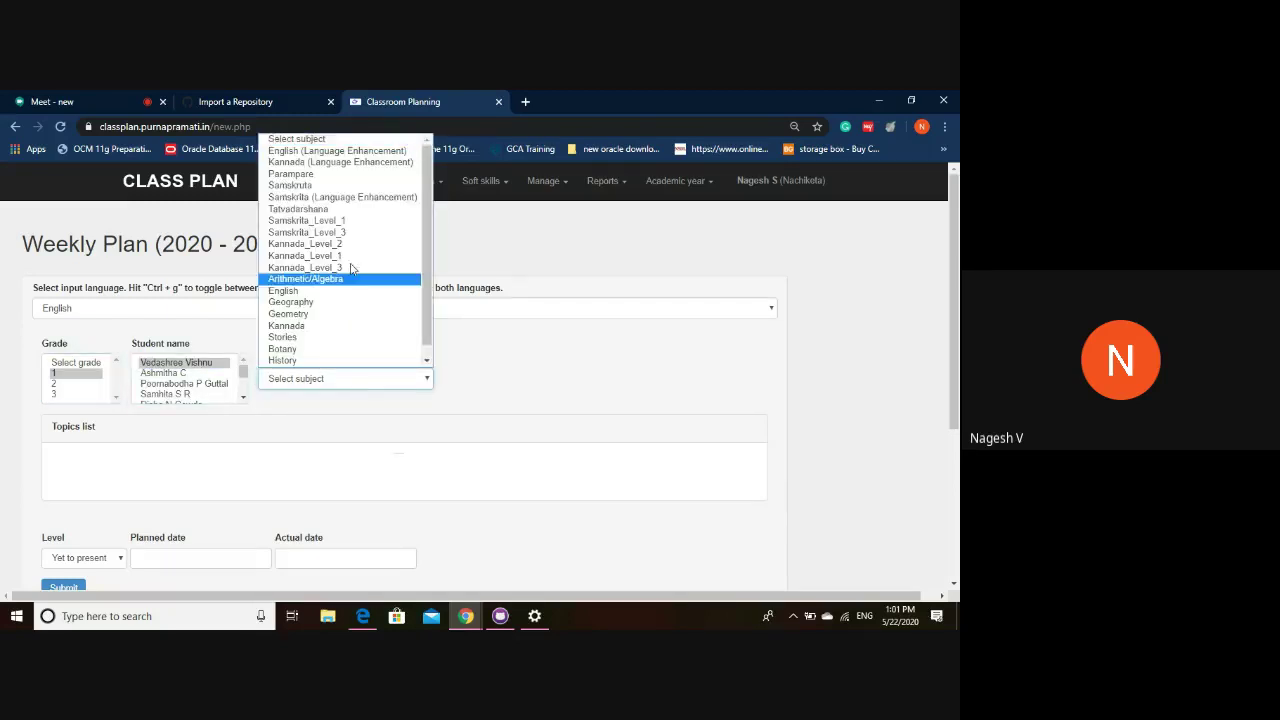
{"action": "left_click", "coordinate": [340, 181]}
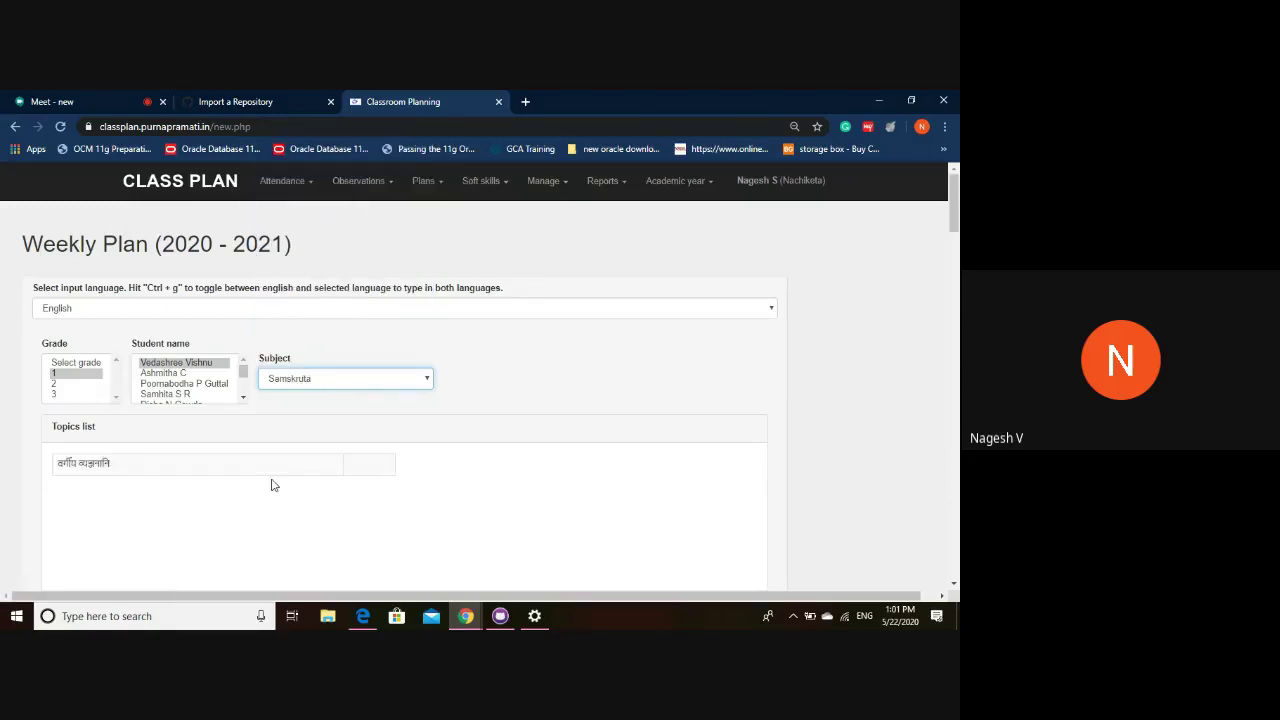
Select the topic वर्गीय व्यञ्जनानि and its presentation वर्गीय व्यञ्जनानि - क वर्गः for the weekly plan.
{"action": "scroll", "coordinate": [272, 490], "scroll_direction": "down", "scroll_amount": 1}
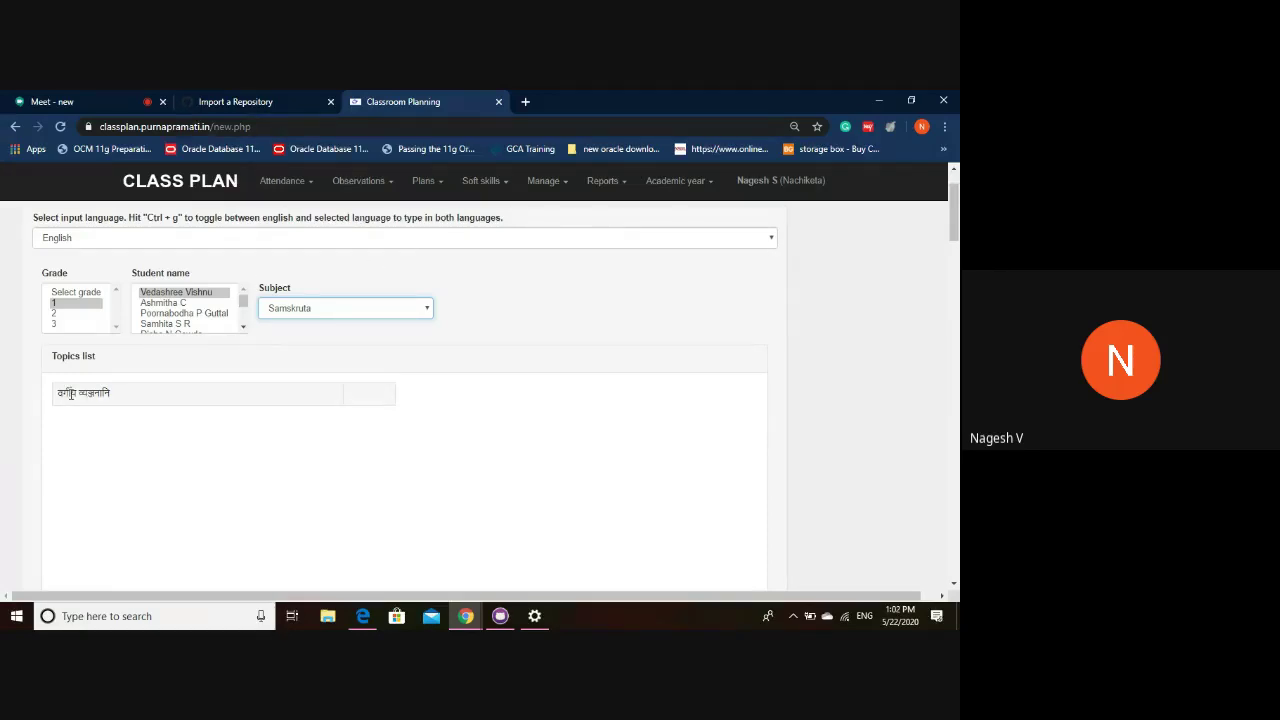
{"action": "left_click", "coordinate": [70, 393]}
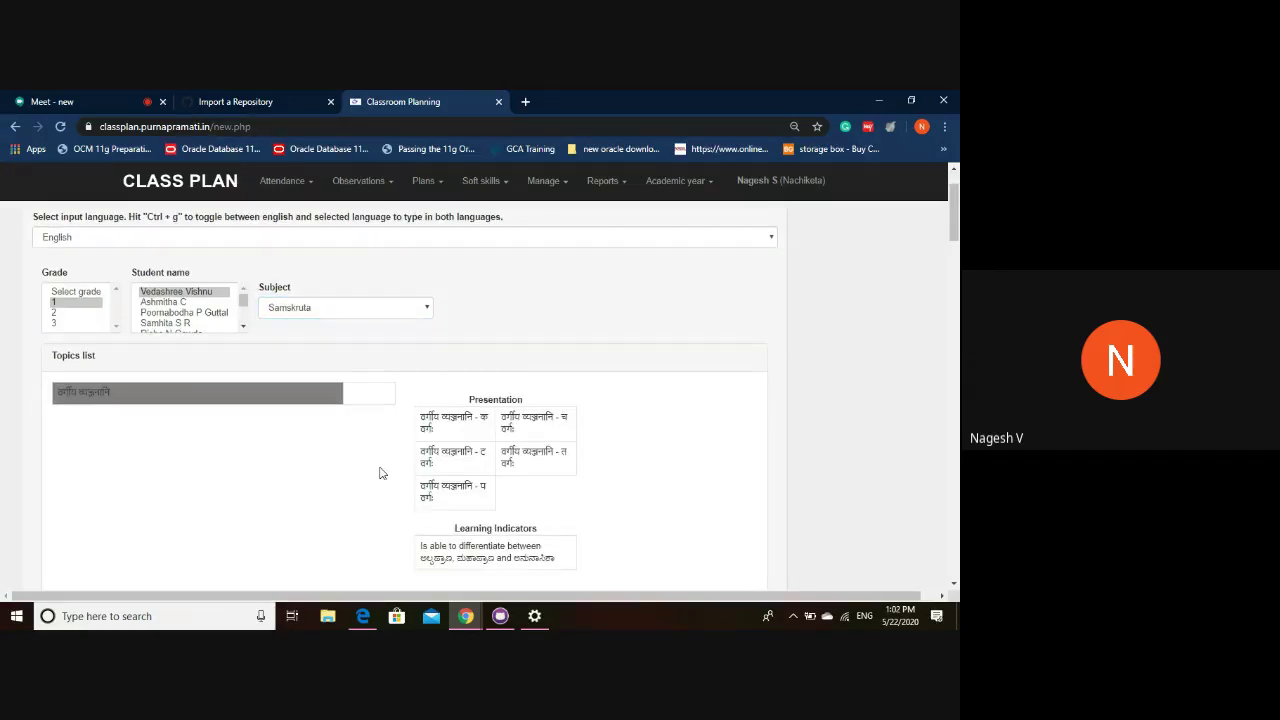
{"action": "scroll", "coordinate": [483, 368], "scroll_direction": "down", "scroll_amount": 1}
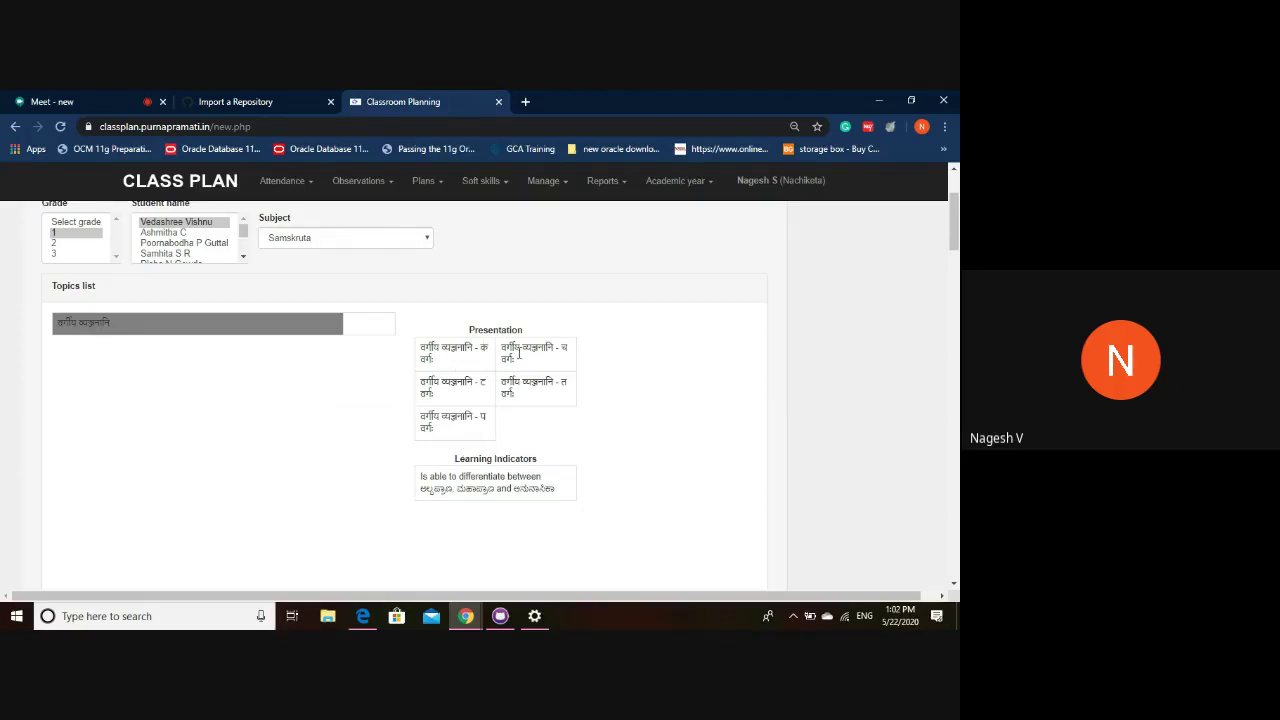
{"action": "scroll", "coordinate": [536, 388], "scroll_direction": "down", "scroll_amount": 4}
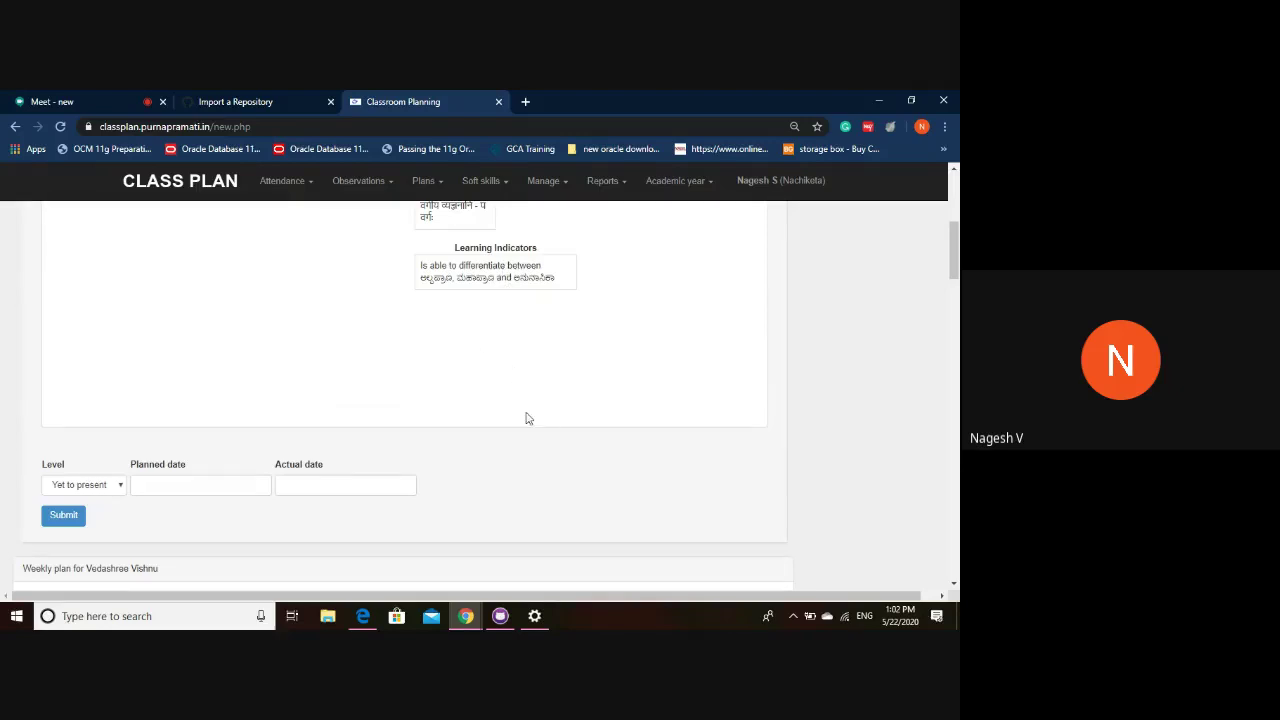
{"action": "scroll", "coordinate": [477, 354], "scroll_direction": "up", "scroll_amount": 3}
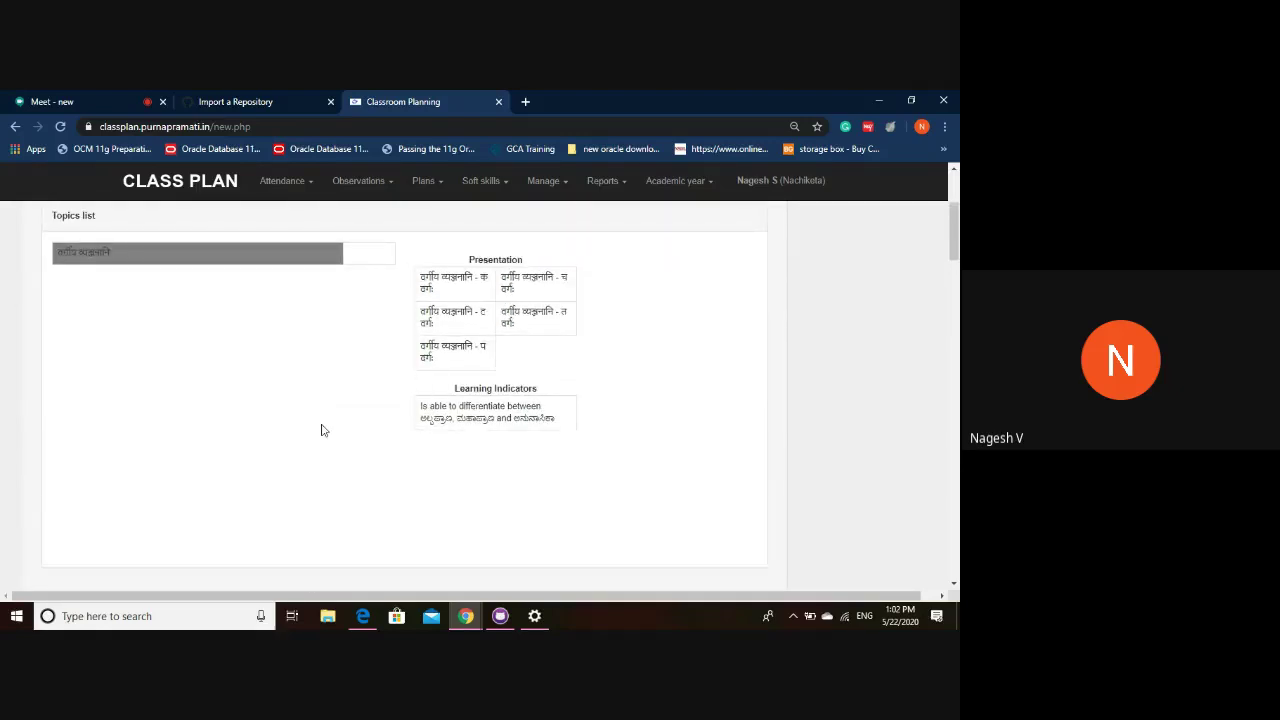
{"action": "scroll", "coordinate": [323, 428], "scroll_direction": "down", "scroll_amount": 3}
{"action": "scroll", "coordinate": [461, 316], "scroll_direction": "up", "scroll_amount": 3}
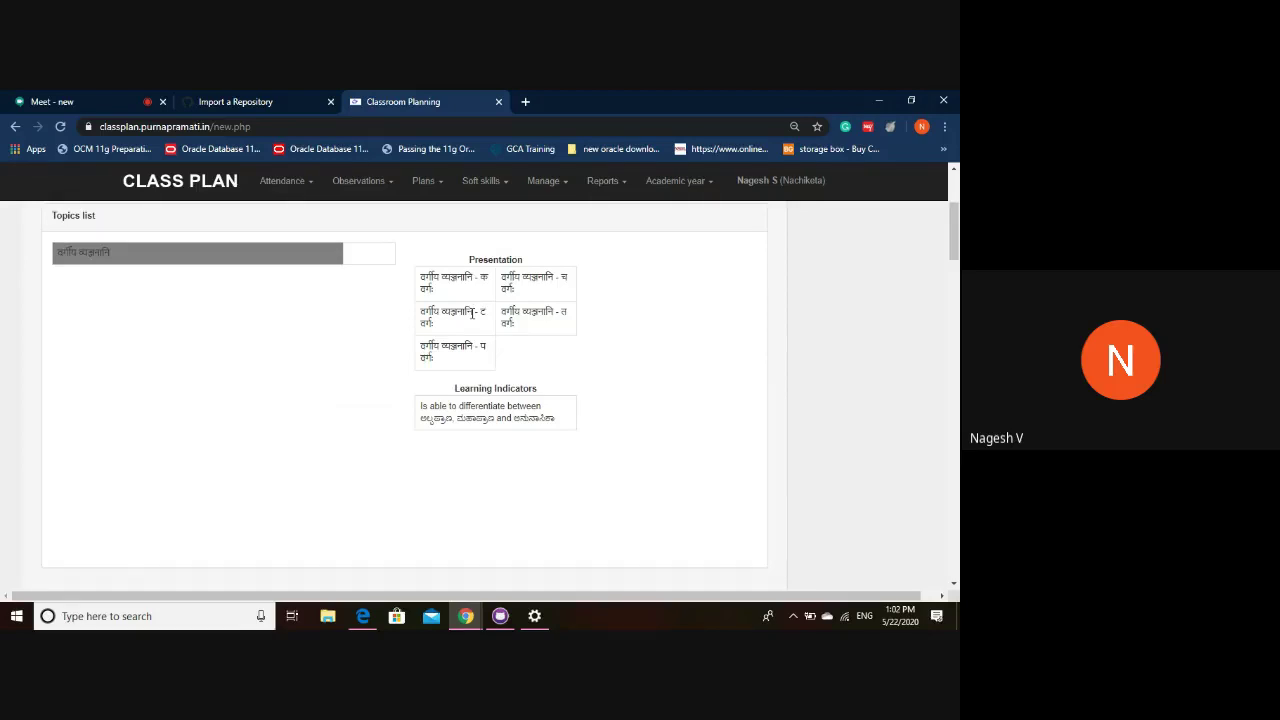
{"action": "scroll", "coordinate": [223, 511], "scroll_direction": "down", "scroll_amount": 2}
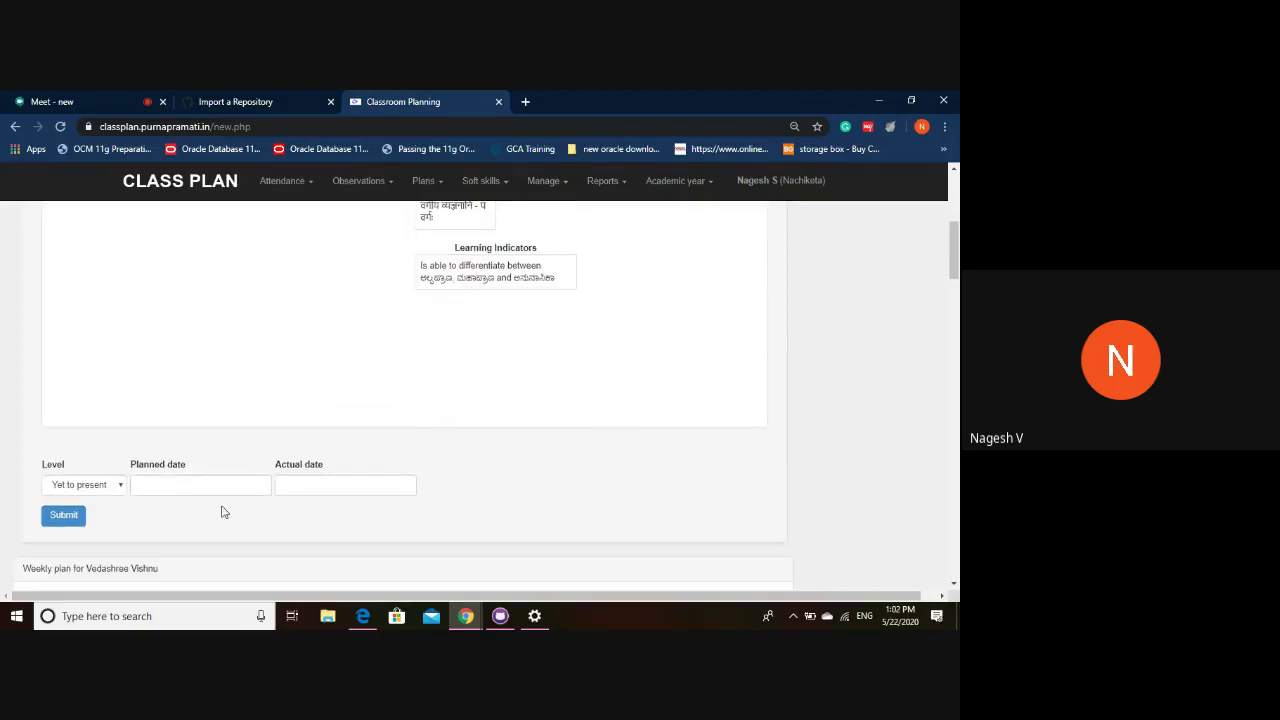
Set the planned date to 25-05-2020, the actual date to 01-06-2020 and the level to Yet to present.
{"action": "left_click", "coordinate": [168, 484]}
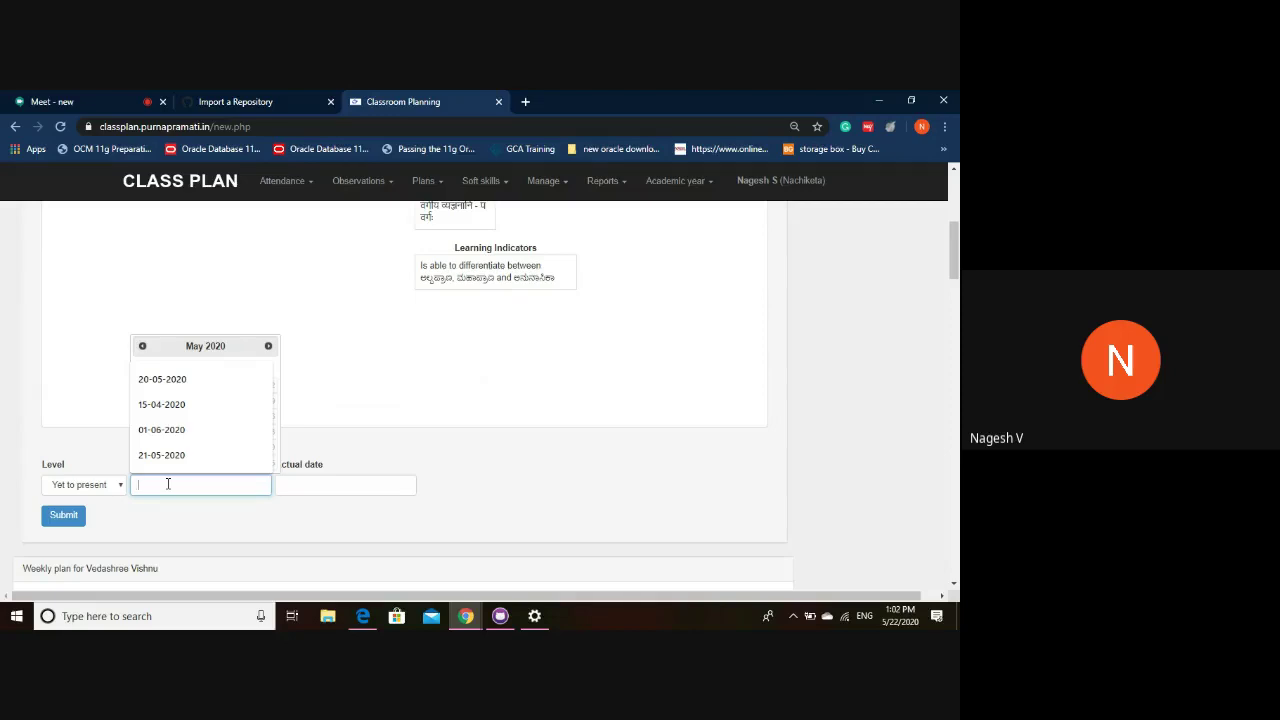
{"action": "left_click", "coordinate": [180, 390]}
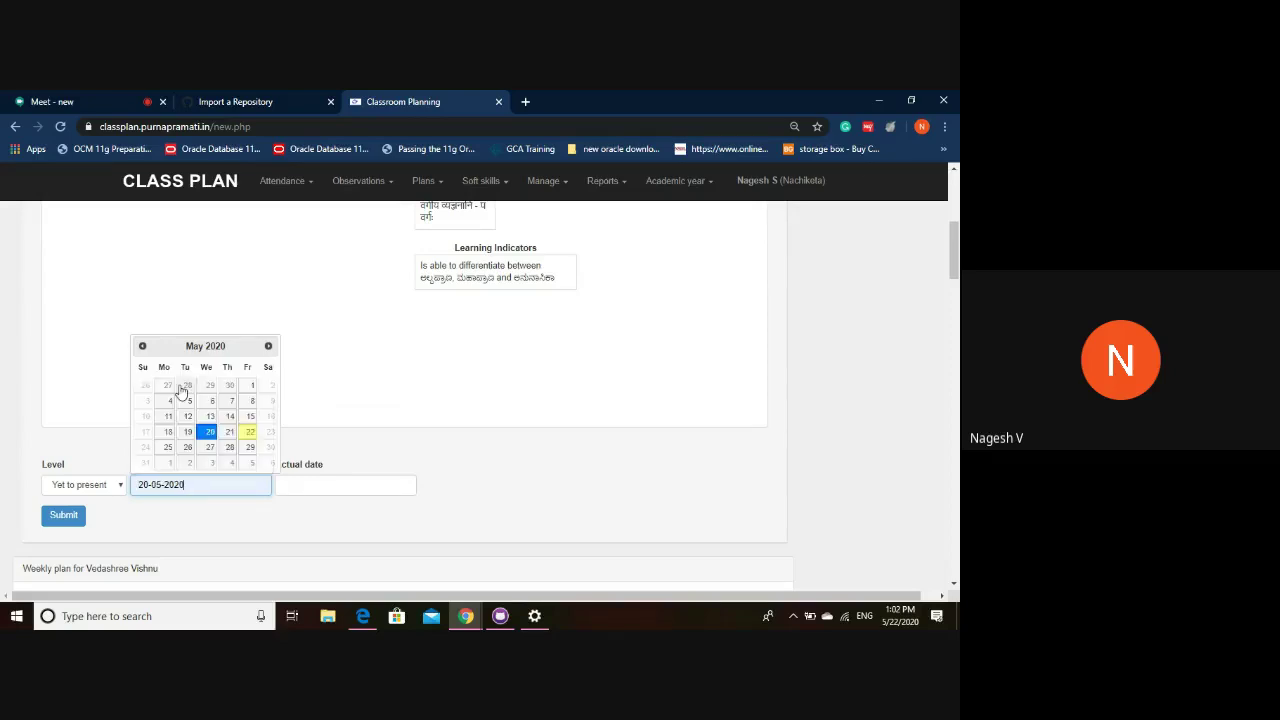
{"action": "left_click", "coordinate": [168, 447]}
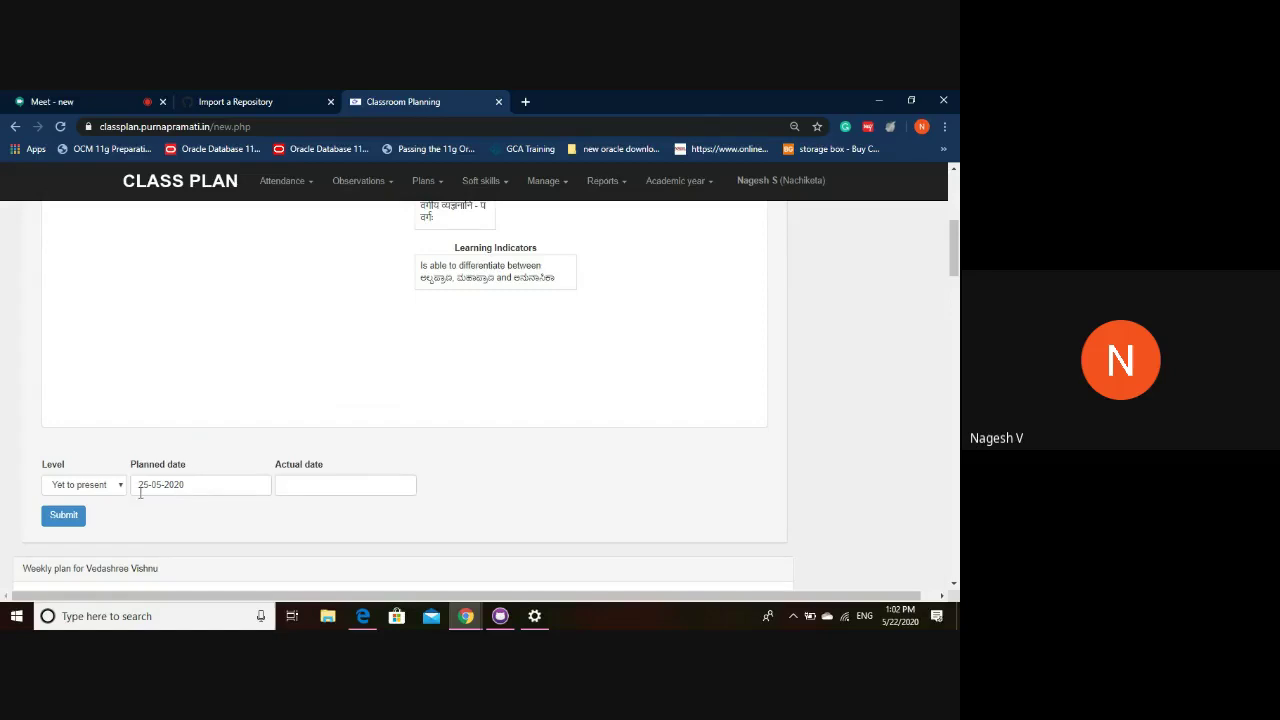
{"action": "left_click", "coordinate": [320, 486]}
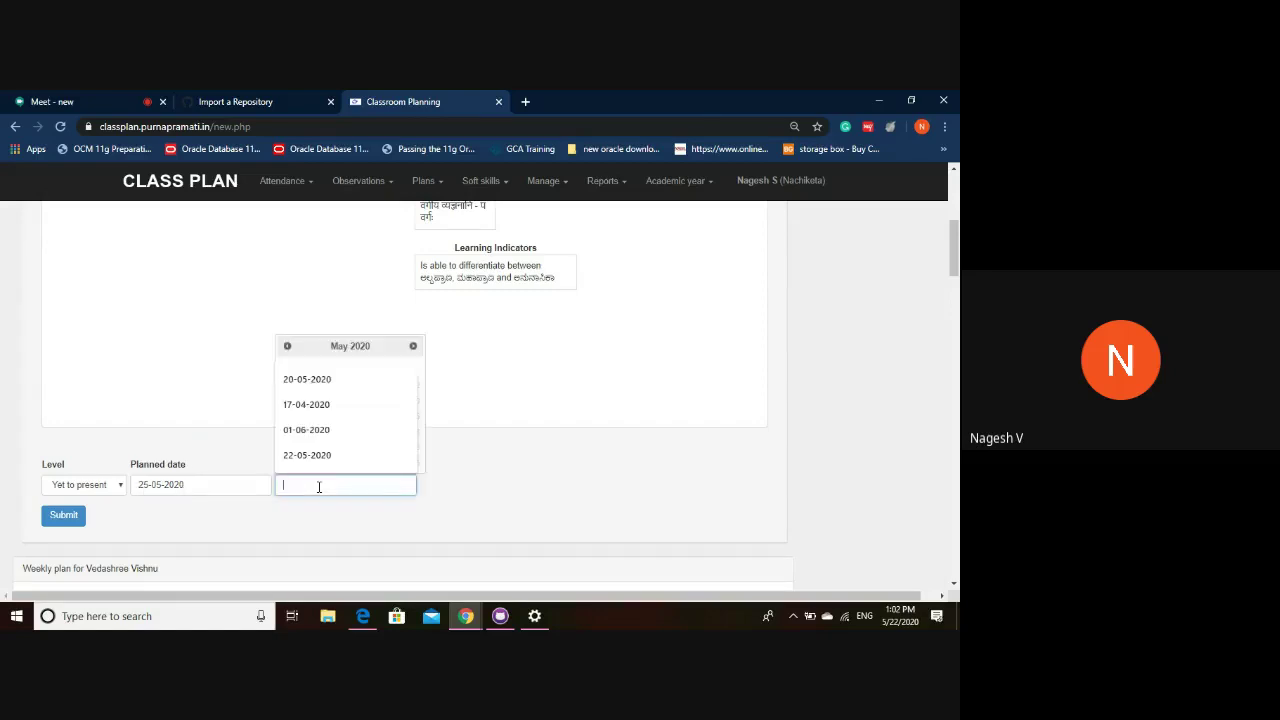
{"action": "left_click", "coordinate": [323, 430]}
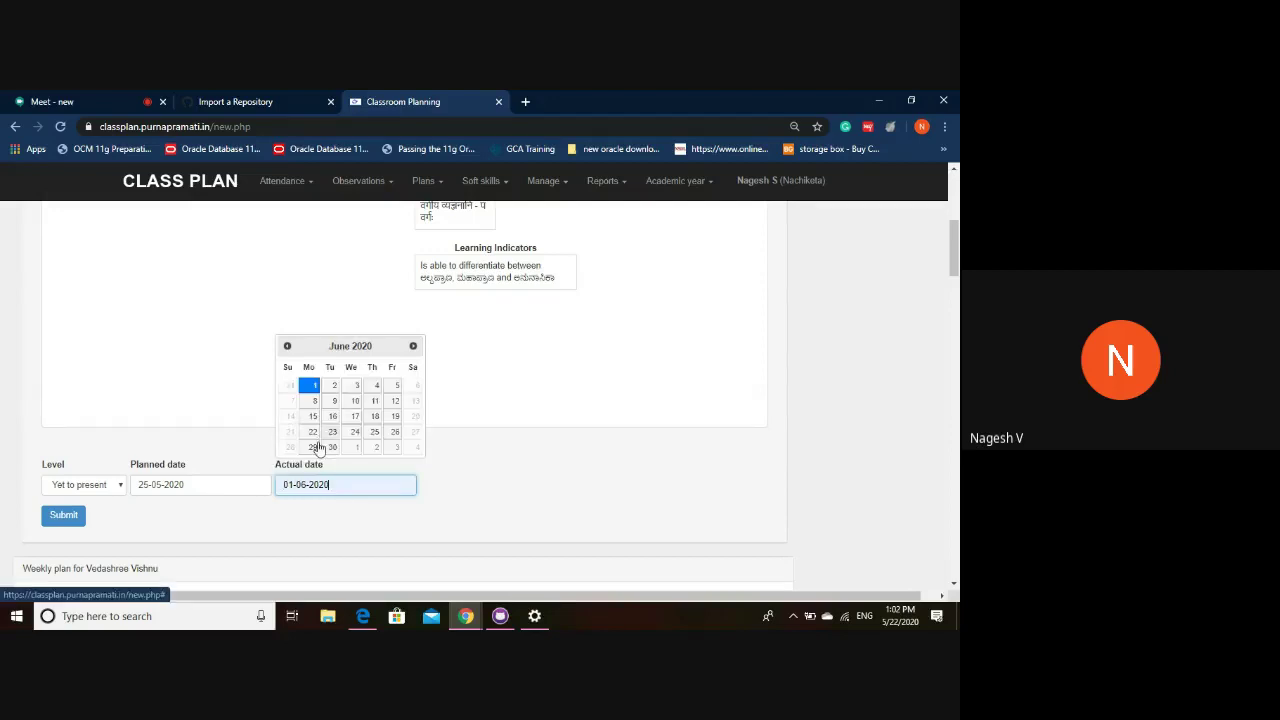
{"action": "left_click", "coordinate": [118, 489]}
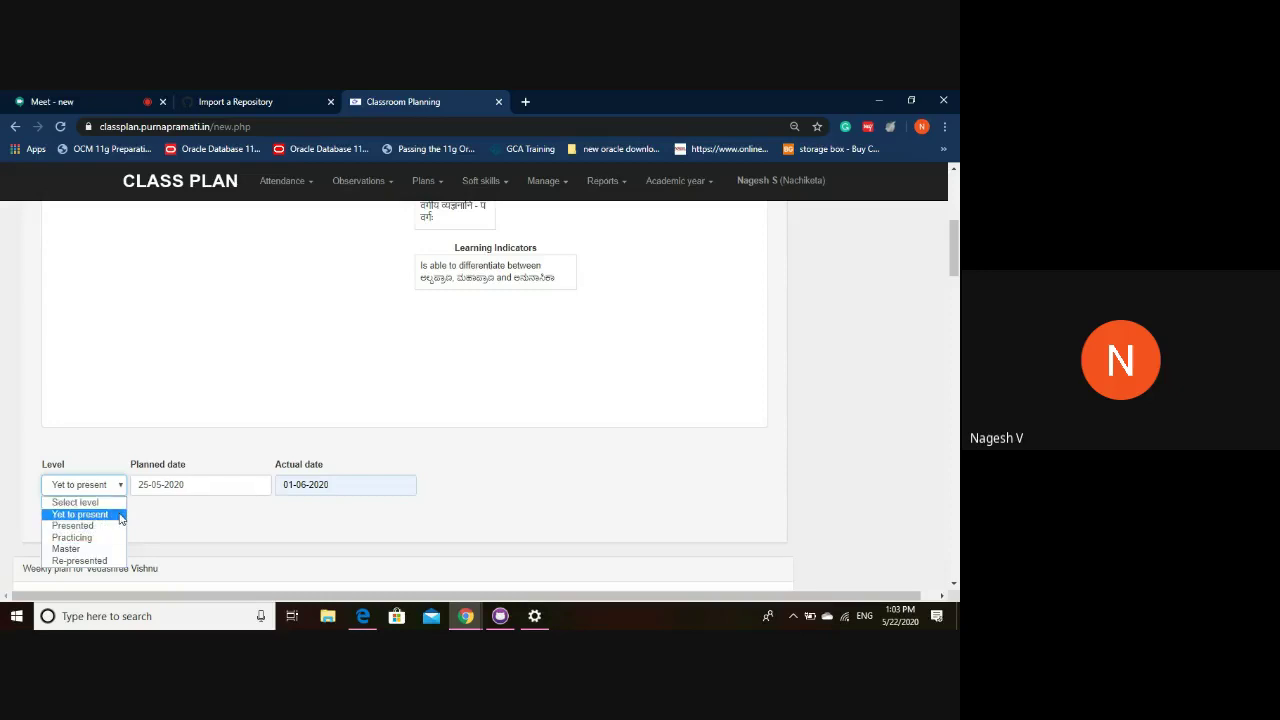
{"action": "left_click", "coordinate": [120, 514]}
Review the selected topic and the student's weekly plan table, and submit the weekly plan.
{"action": "scroll", "coordinate": [97, 497], "scroll_direction": "down", "scroll_amount": 2}
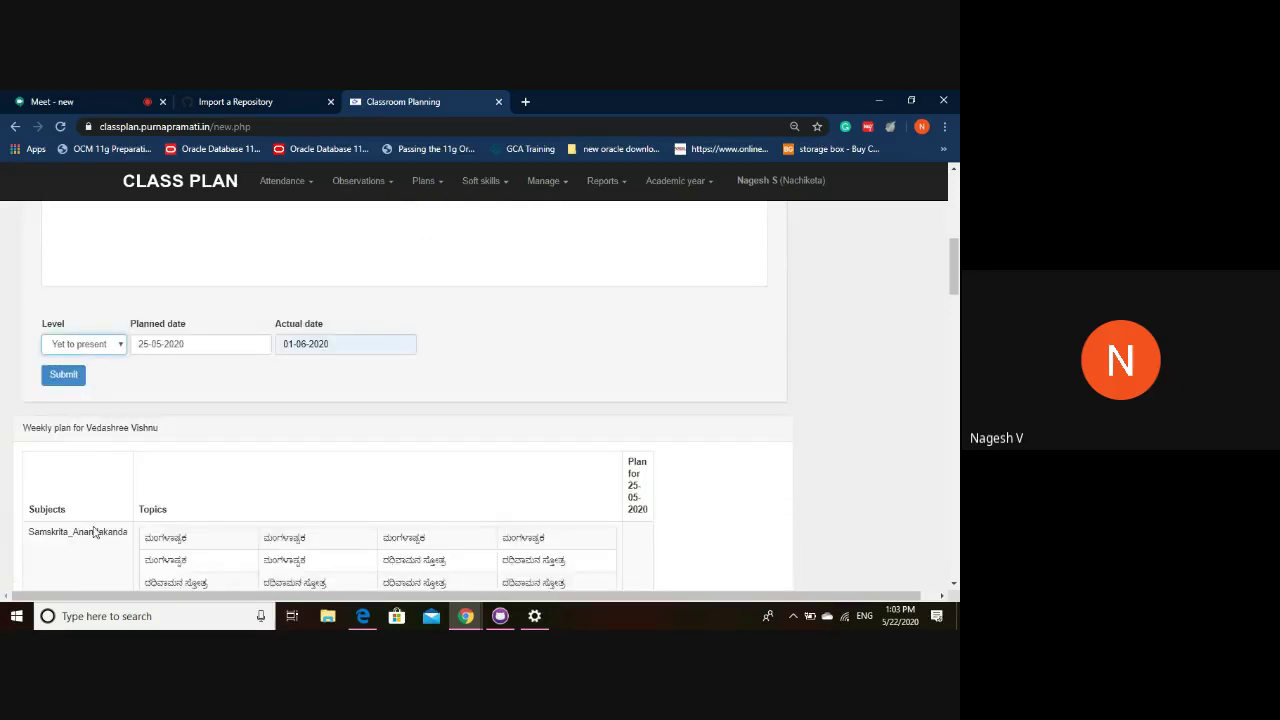
{"action": "scroll", "coordinate": [171, 451], "scroll_direction": "up", "scroll_amount": 5}
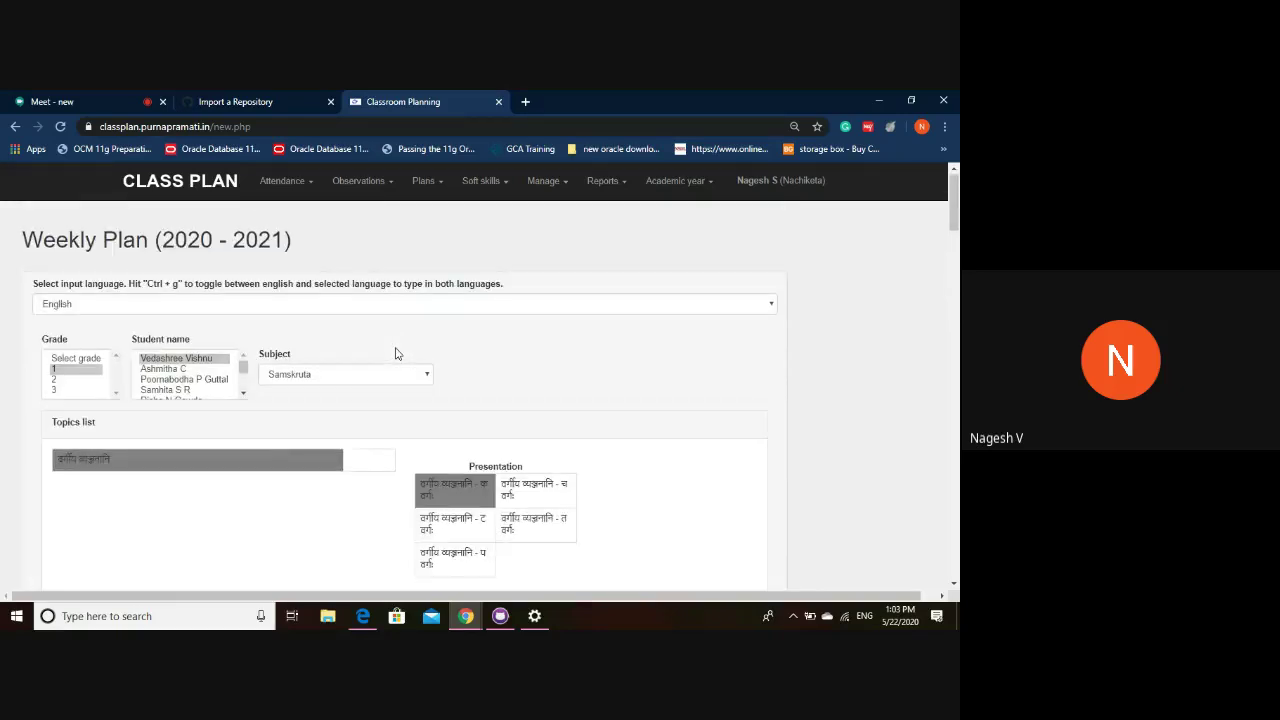
{"action": "scroll", "coordinate": [395, 353], "scroll_direction": "down", "scroll_amount": 20}
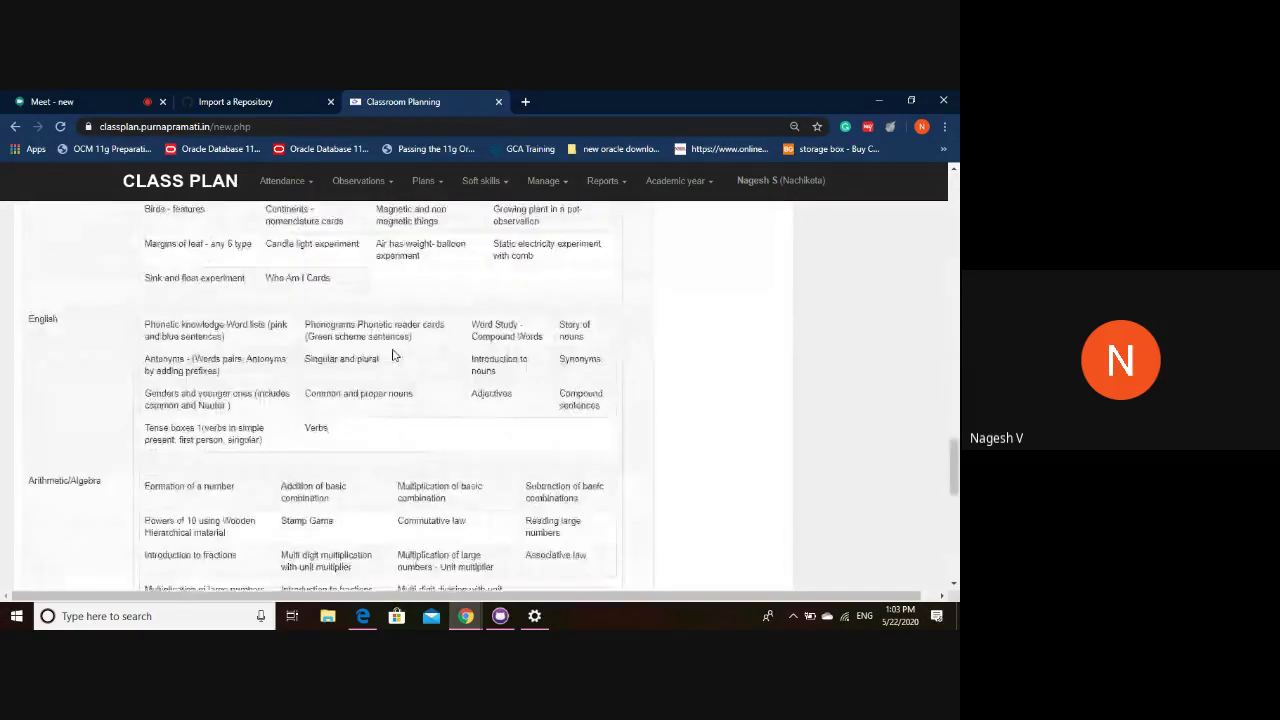
{"action": "scroll", "coordinate": [274, 371], "scroll_direction": "up", "scroll_amount": 10}
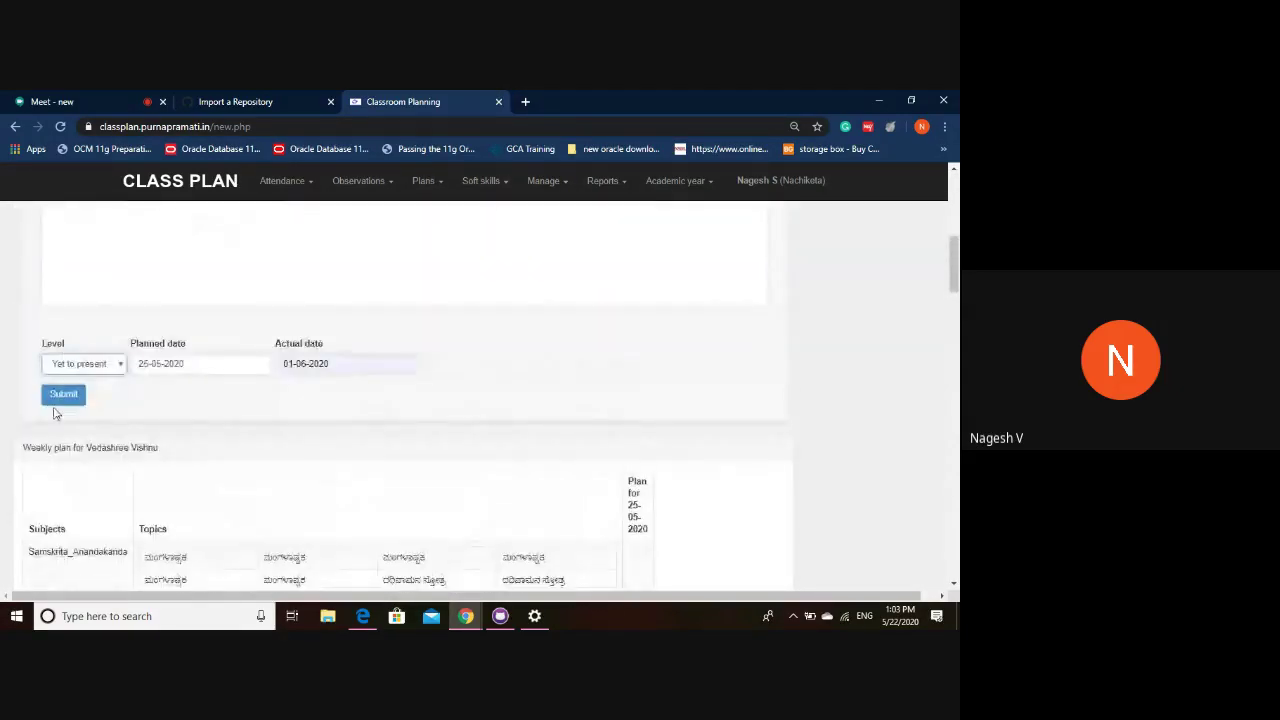
{"action": "left_click", "coordinate": [60, 395]}
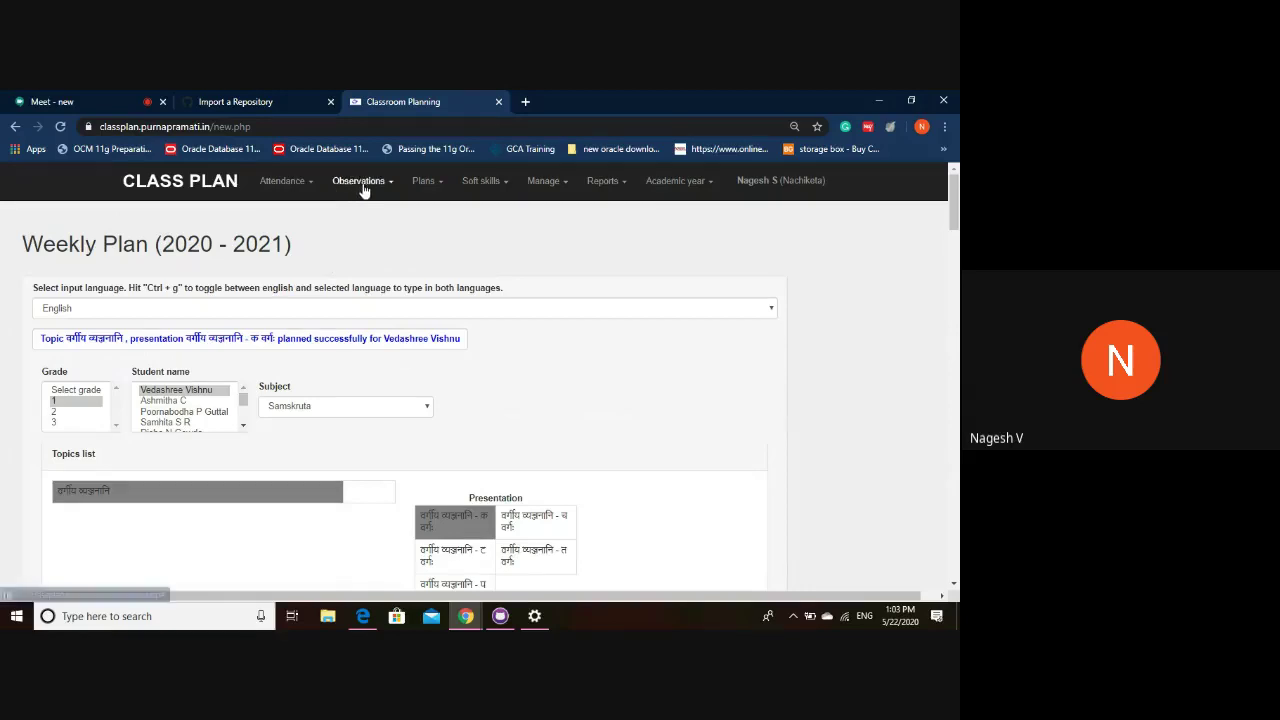
Start a new soft skills entry for the first listed grade 1 student with the softskill Extra Curricular Activities.
{"action": "left_click", "coordinate": [476, 189]}
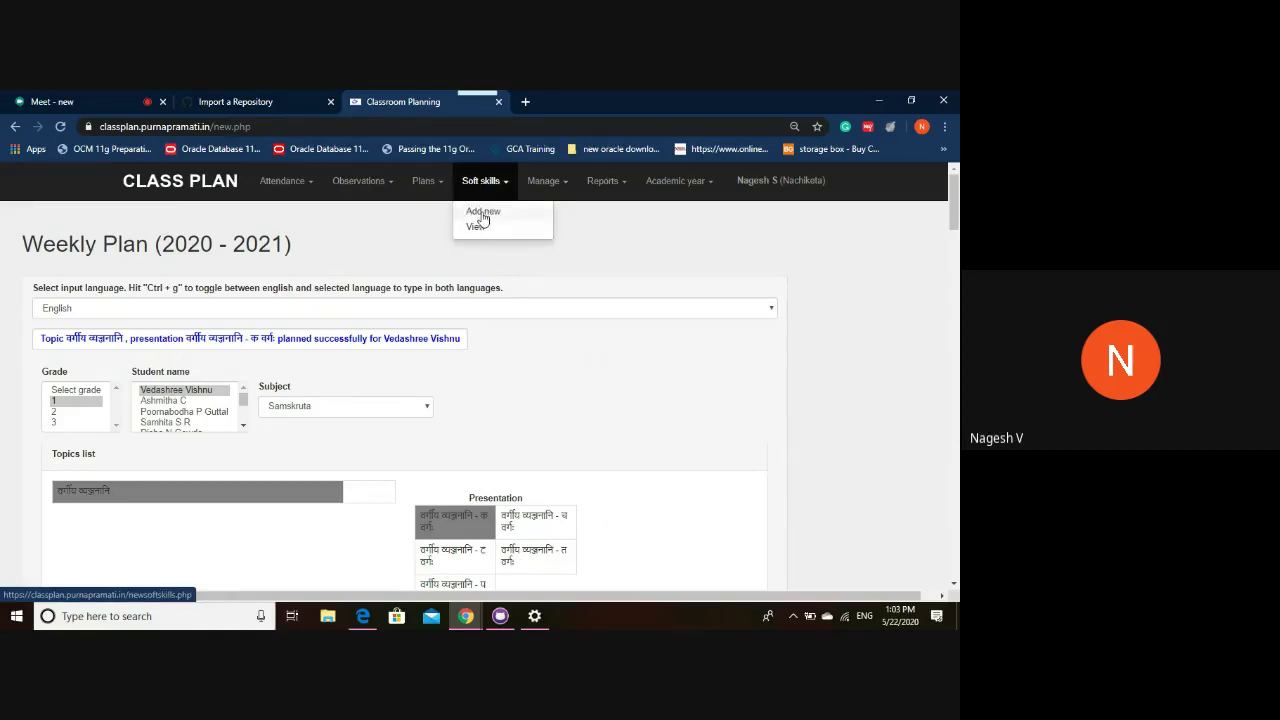
{"action": "left_click", "coordinate": [482, 213]}
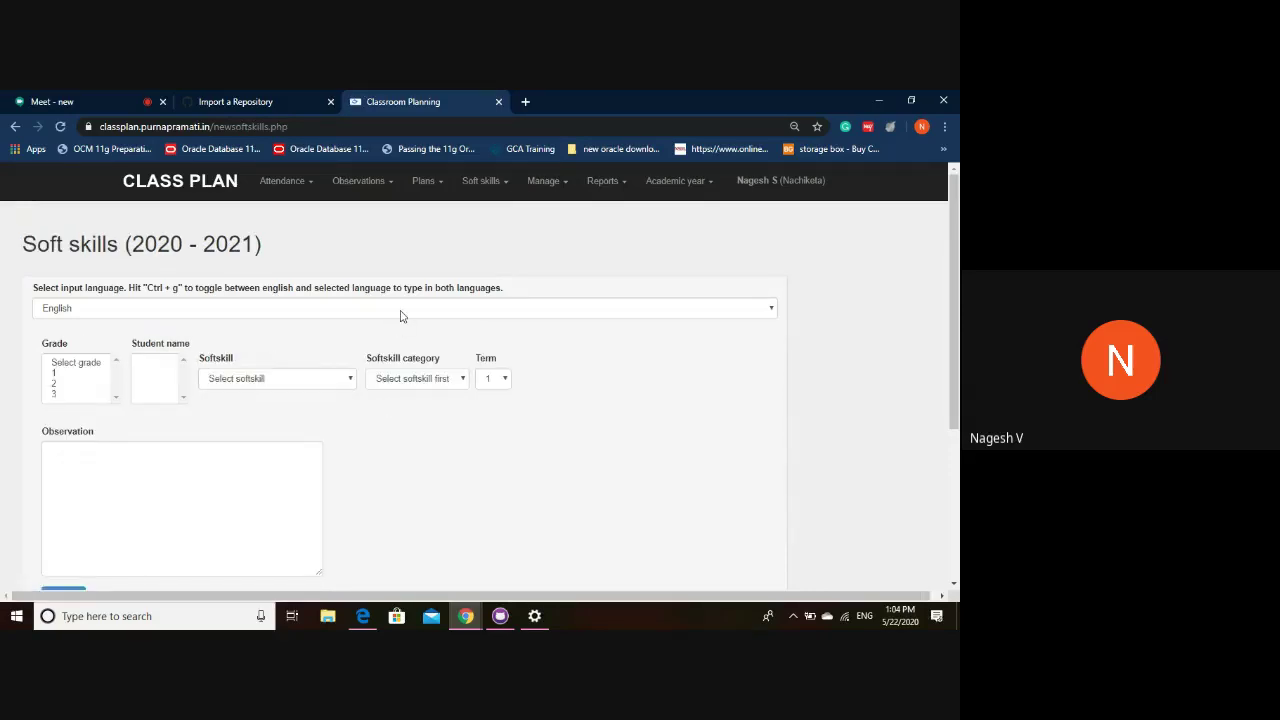
{"action": "left_click", "coordinate": [57, 375]}
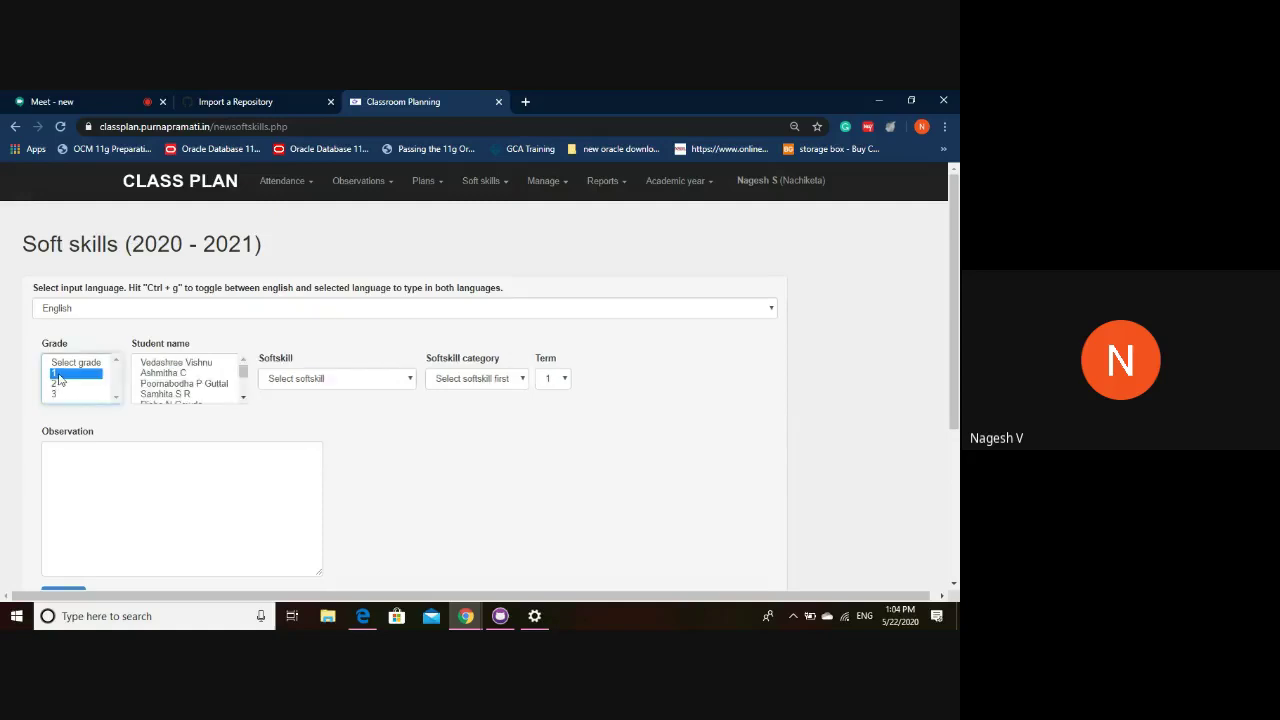
{"action": "left_click", "coordinate": [195, 363]}
{"action": "left_click", "coordinate": [380, 380]}
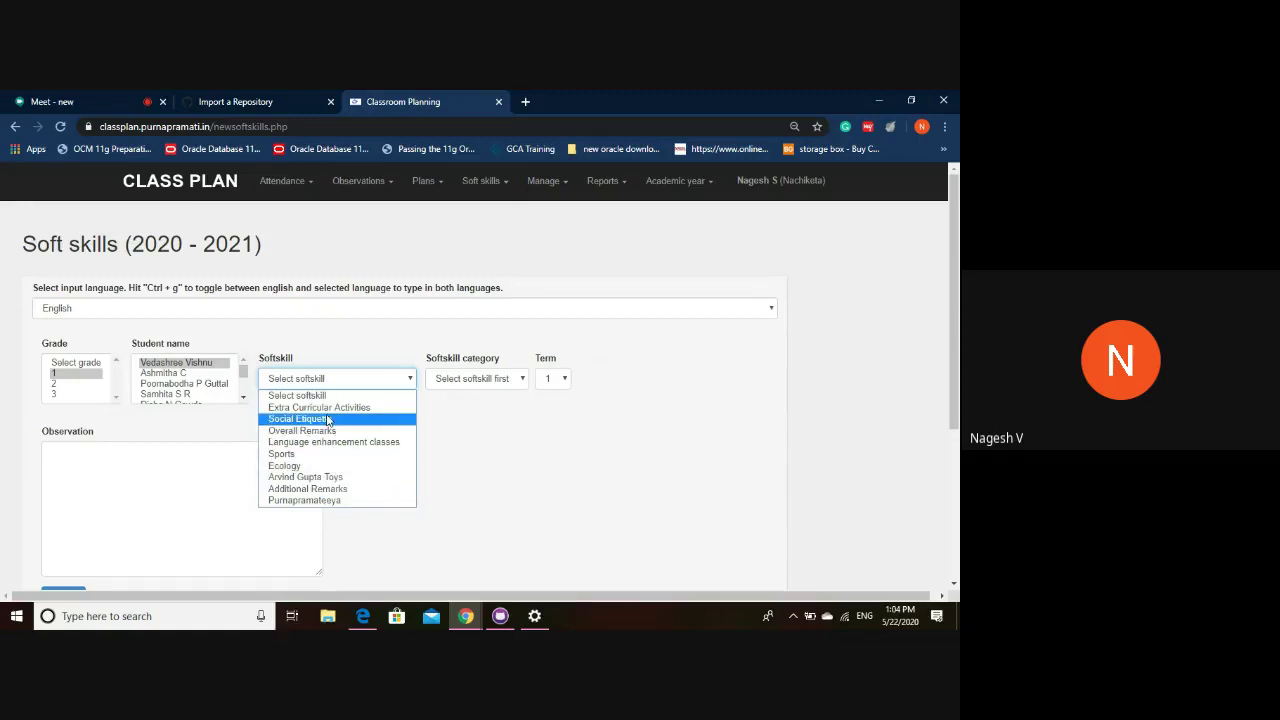
{"action": "left_click", "coordinate": [330, 408]}
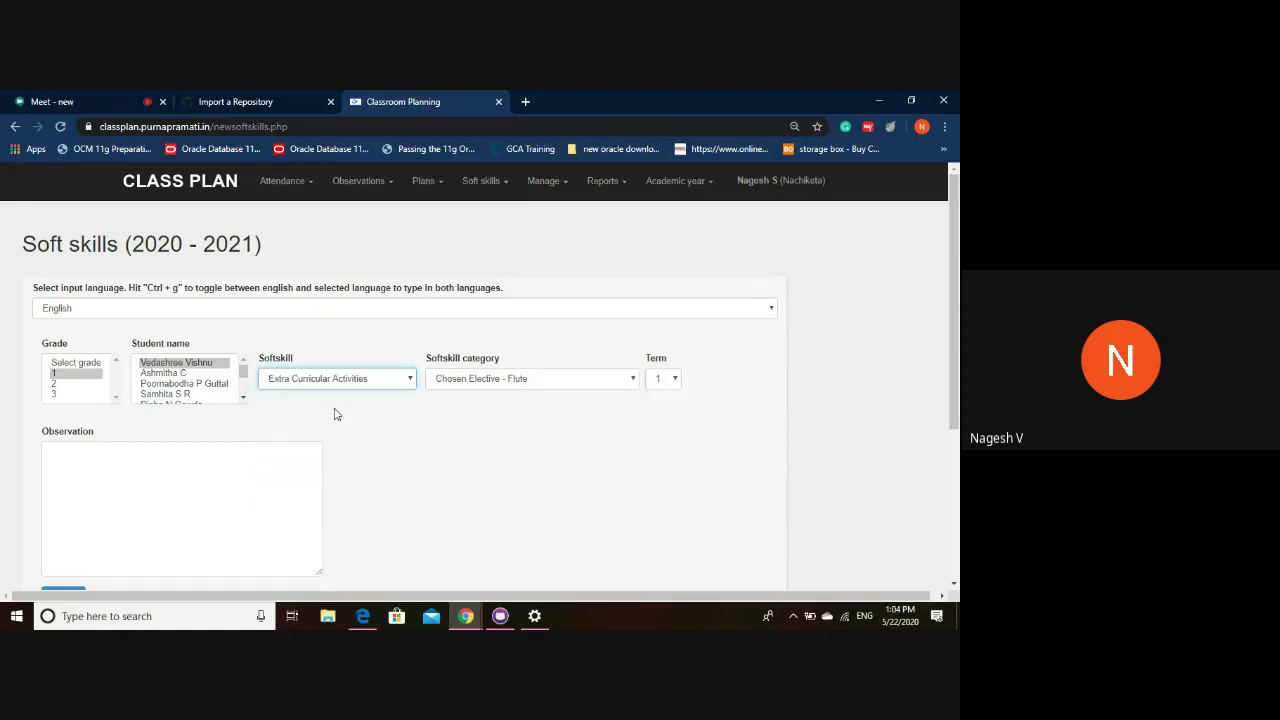
Review the softskill categories, keep Chosen Elective - Flute, and set the term to 1.
{"action": "left_click", "coordinate": [448, 388]}
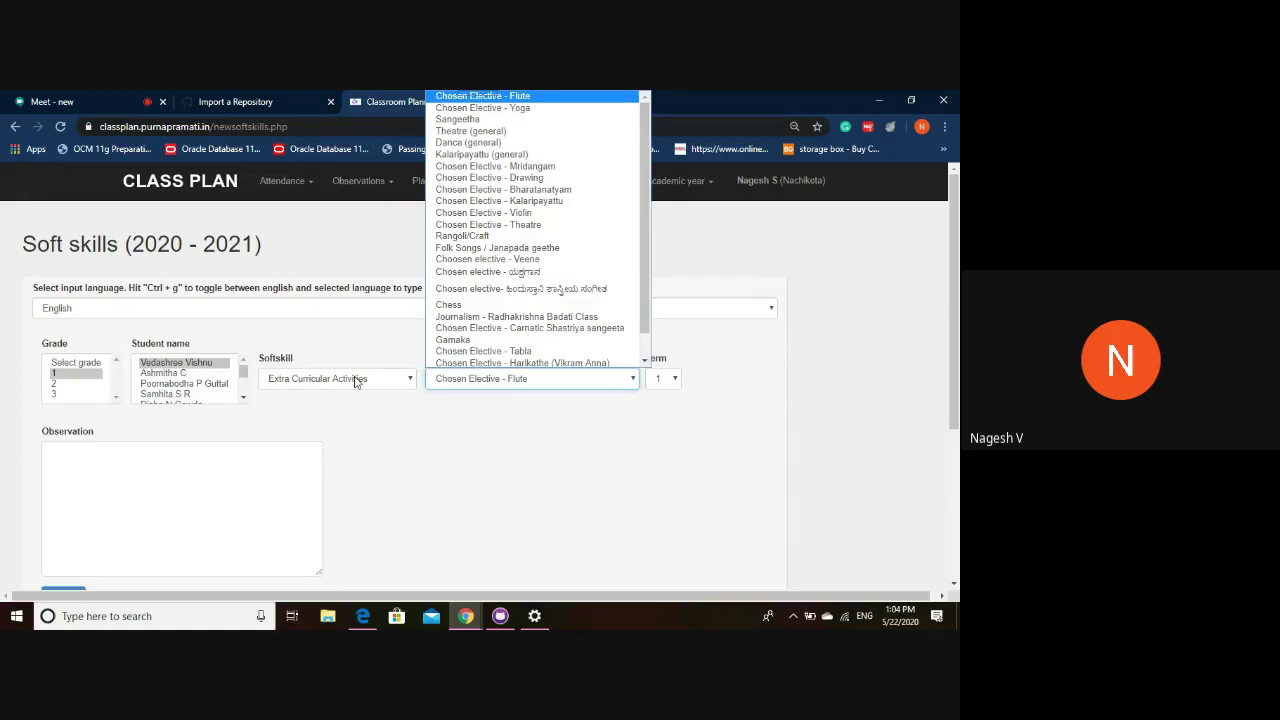
{"action": "scroll", "coordinate": [483, 120], "scroll_direction": "down", "scroll_amount": 1}
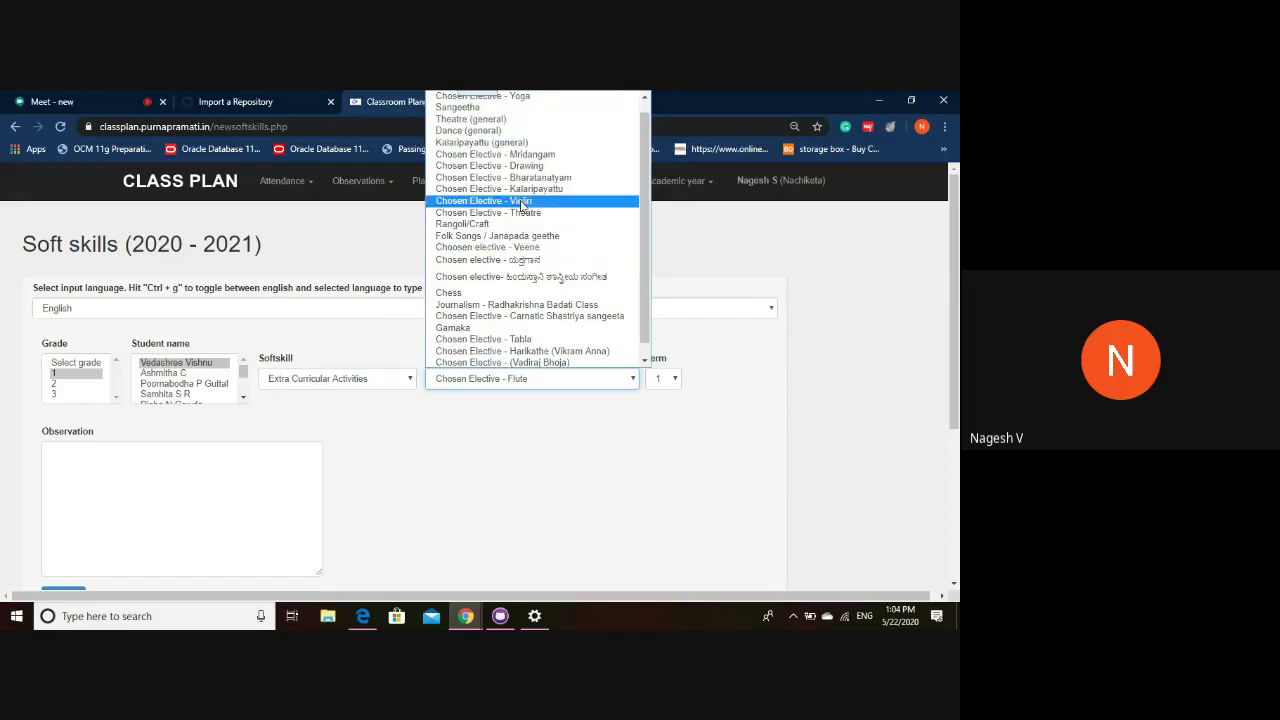
{"action": "scroll", "coordinate": [509, 331], "scroll_direction": "down", "scroll_amount": 1}
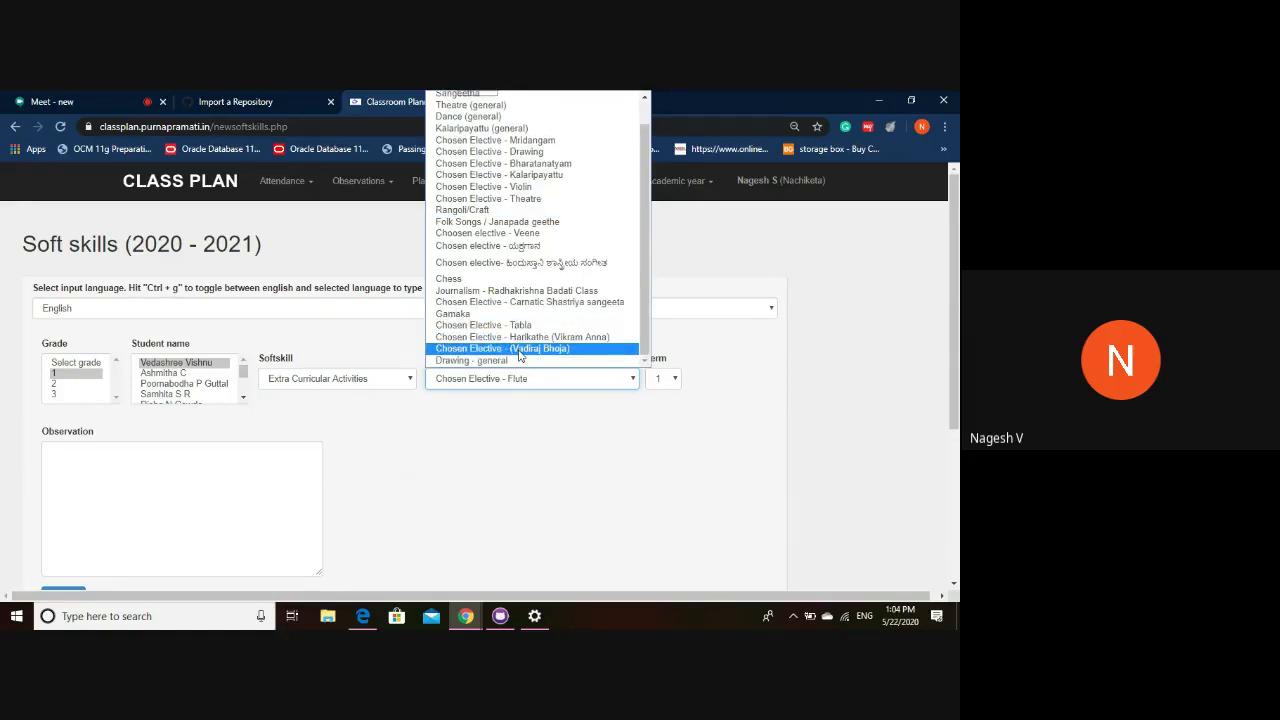
{"action": "left_click", "coordinate": [572, 438]}
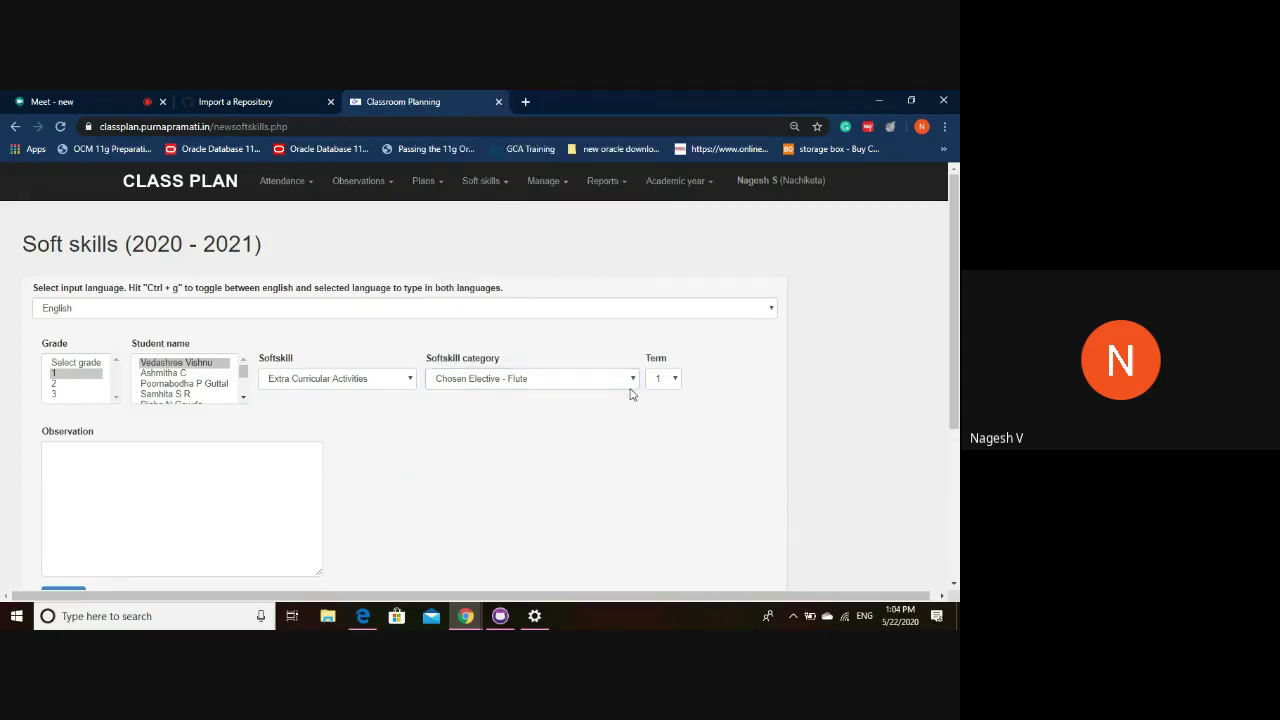
{"action": "left_click", "coordinate": [675, 381]}
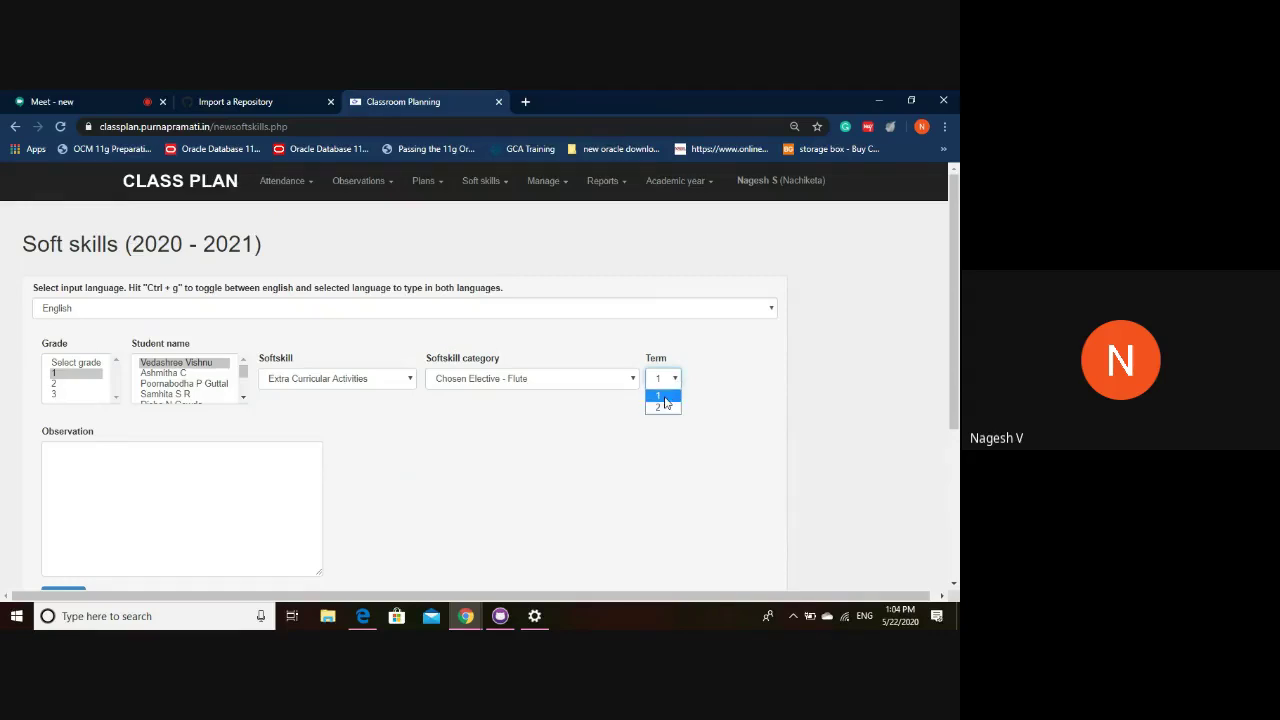
{"action": "left_click", "coordinate": [664, 397]}
Submit the soft skills entry with the observation left blank.
{"action": "scroll", "coordinate": [139, 314], "scroll_direction": "down", "scroll_amount": 3}
{"action": "left_click", "coordinate": [92, 250]}
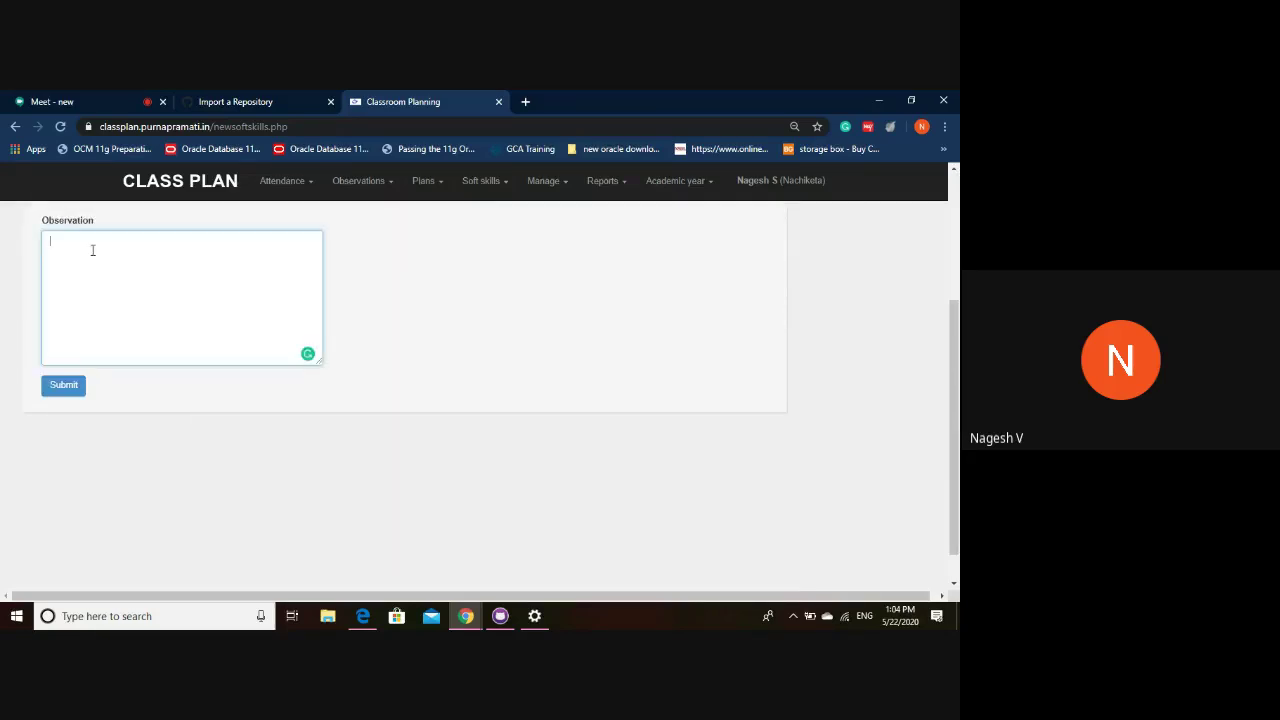
{"action": "scroll", "coordinate": [251, 344], "scroll_direction": "up", "scroll_amount": 3}
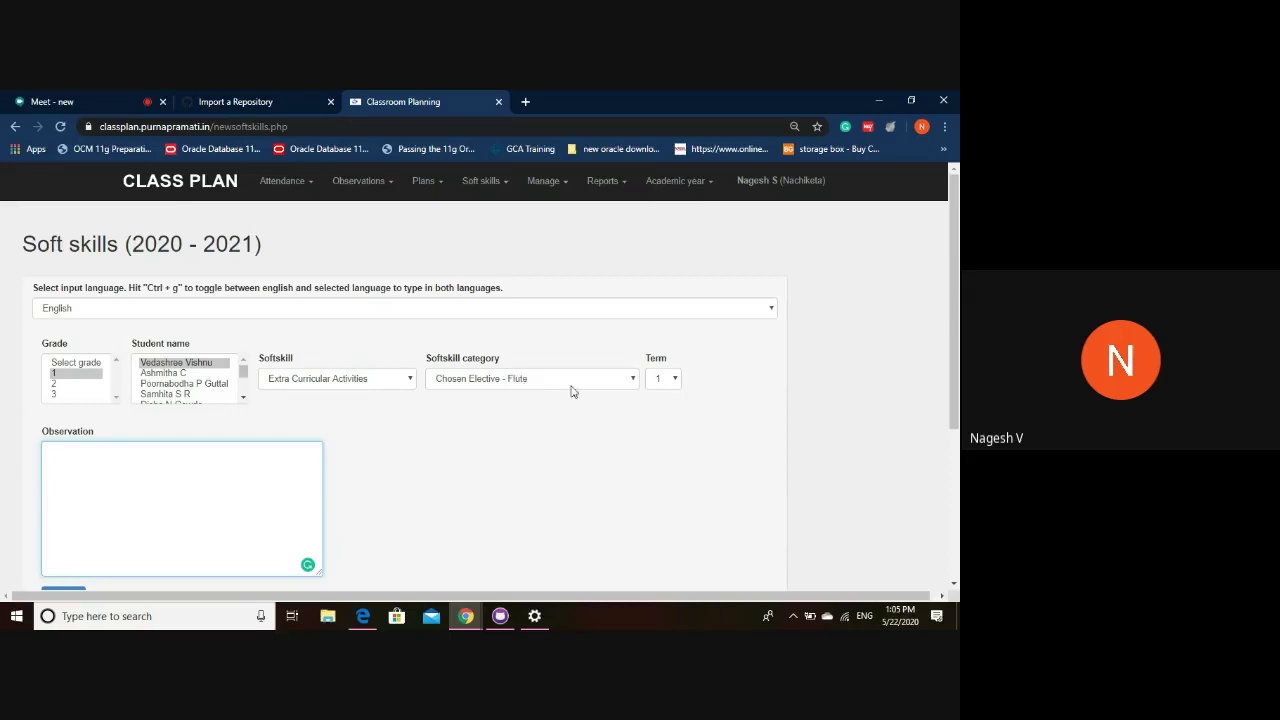
{"action": "scroll", "coordinate": [86, 480], "scroll_direction": "down", "scroll_amount": 3}
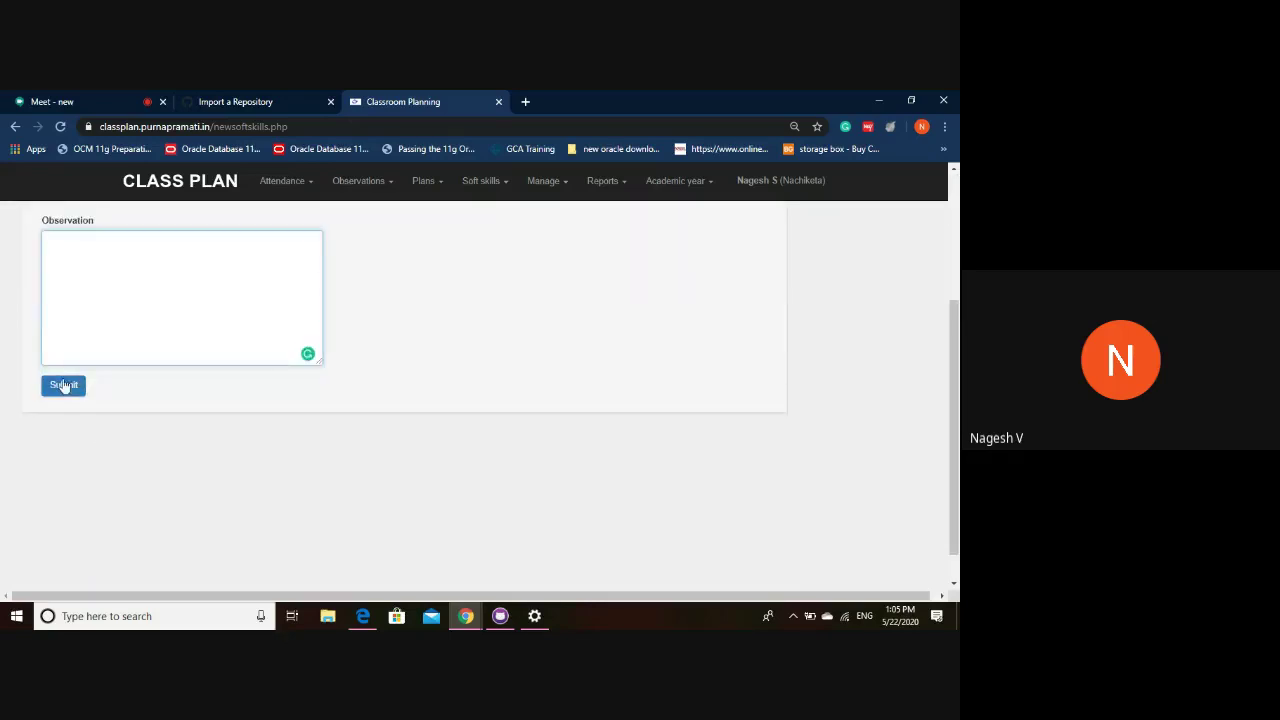
{"action": "left_click", "coordinate": [61, 391]}
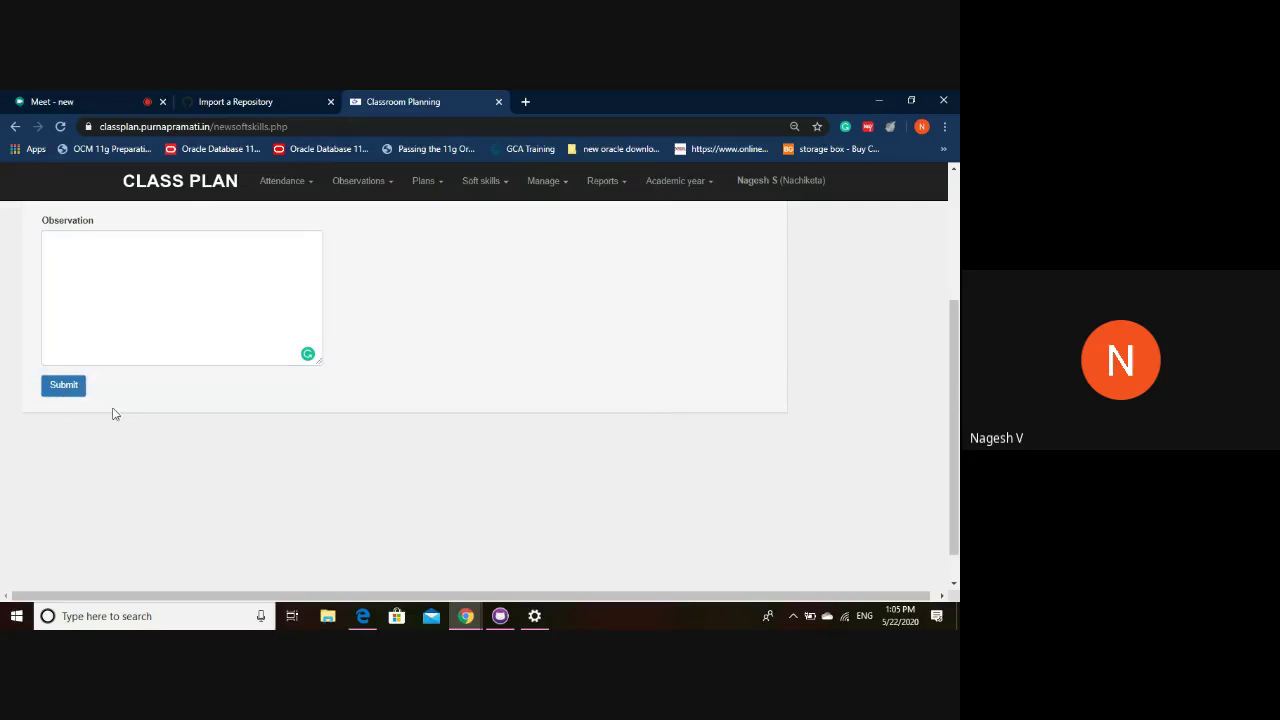
{"action": "left_click", "coordinate": [52, 393]}
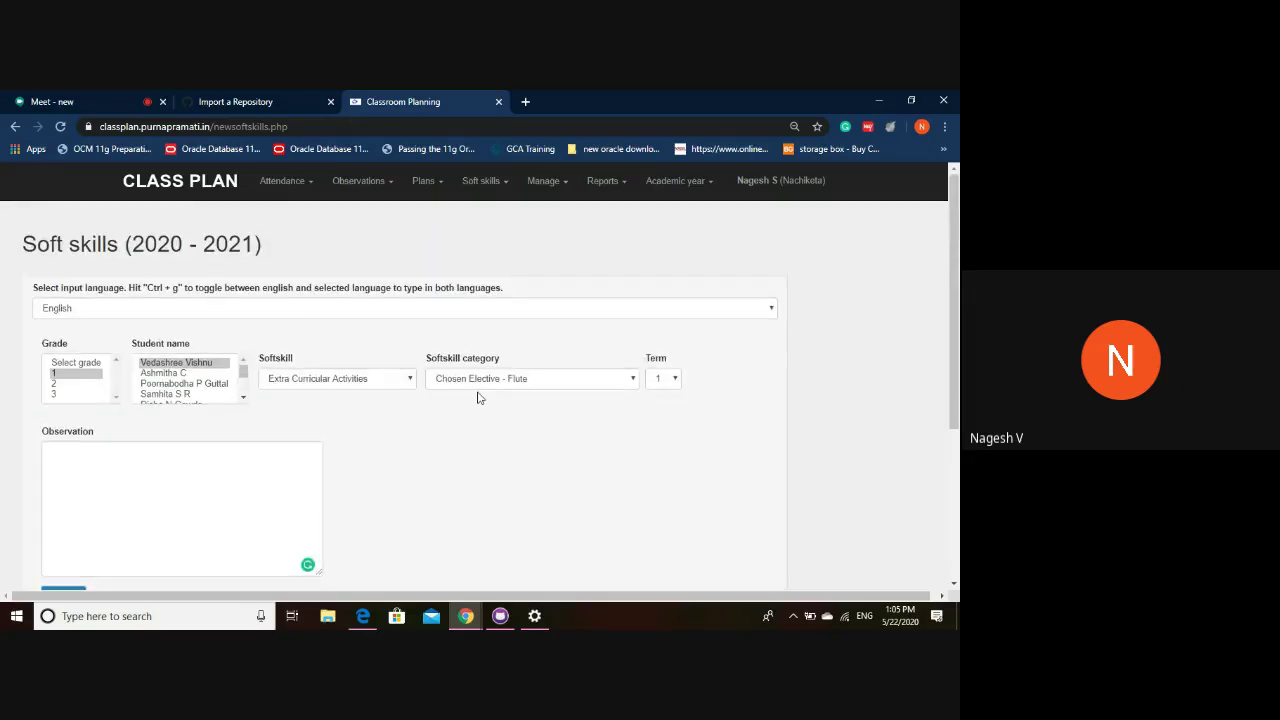
Enter the observation "good in flute" for the student's Flute elective and submit the soft skills entry.
{"action": "scroll", "coordinate": [477, 397], "scroll_direction": "down", "scroll_amount": 2}
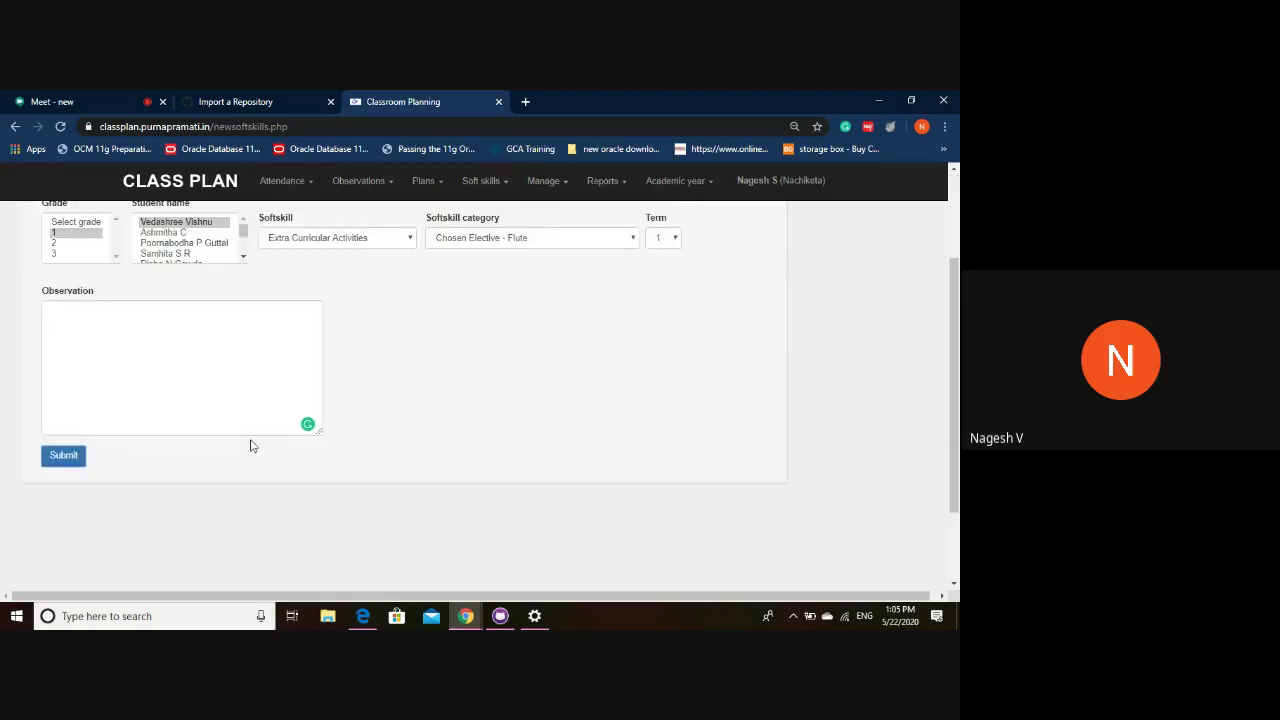
{"action": "left_click", "coordinate": [102, 343]}
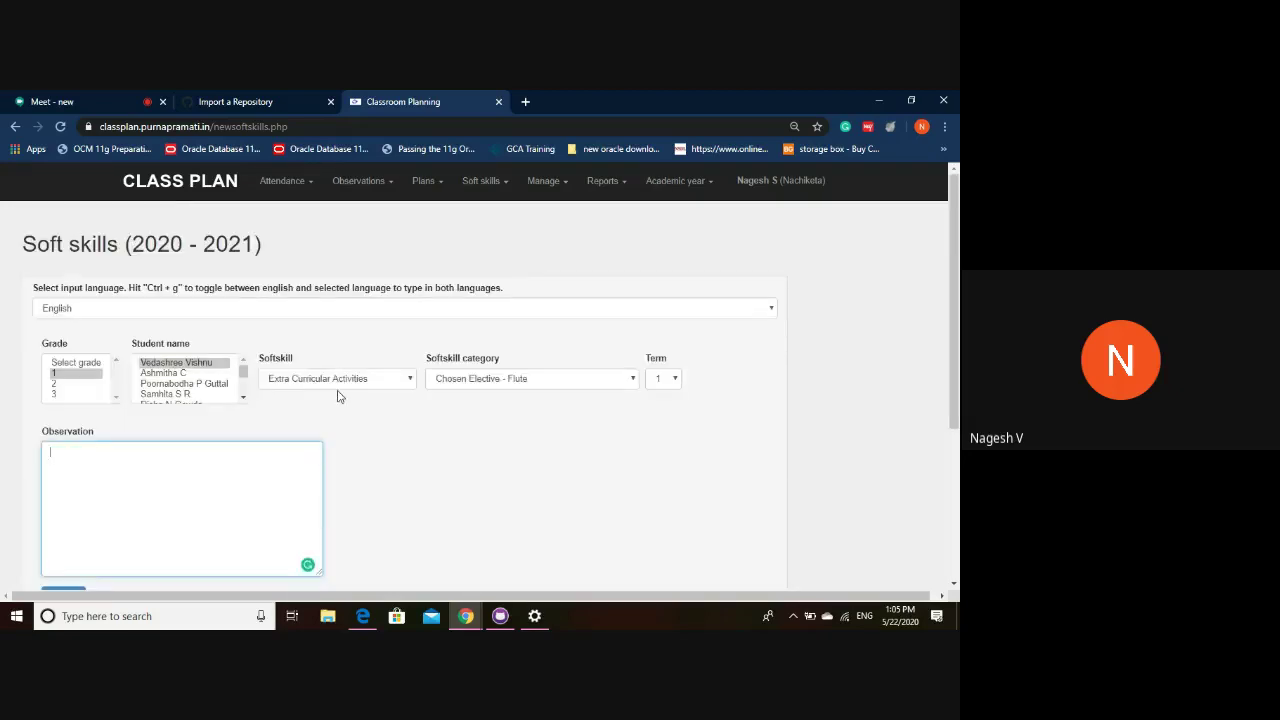
{"action": "scroll", "coordinate": [340, 396], "scroll_direction": "down", "scroll_amount": 2}
{"action": "scroll", "coordinate": [337, 396], "scroll_direction": "up", "scroll_amount": 5}
{"action": "scroll", "coordinate": [254, 489], "scroll_direction": "down", "scroll_amount": 2}
{"action": "left_click", "coordinate": [63, 455]}
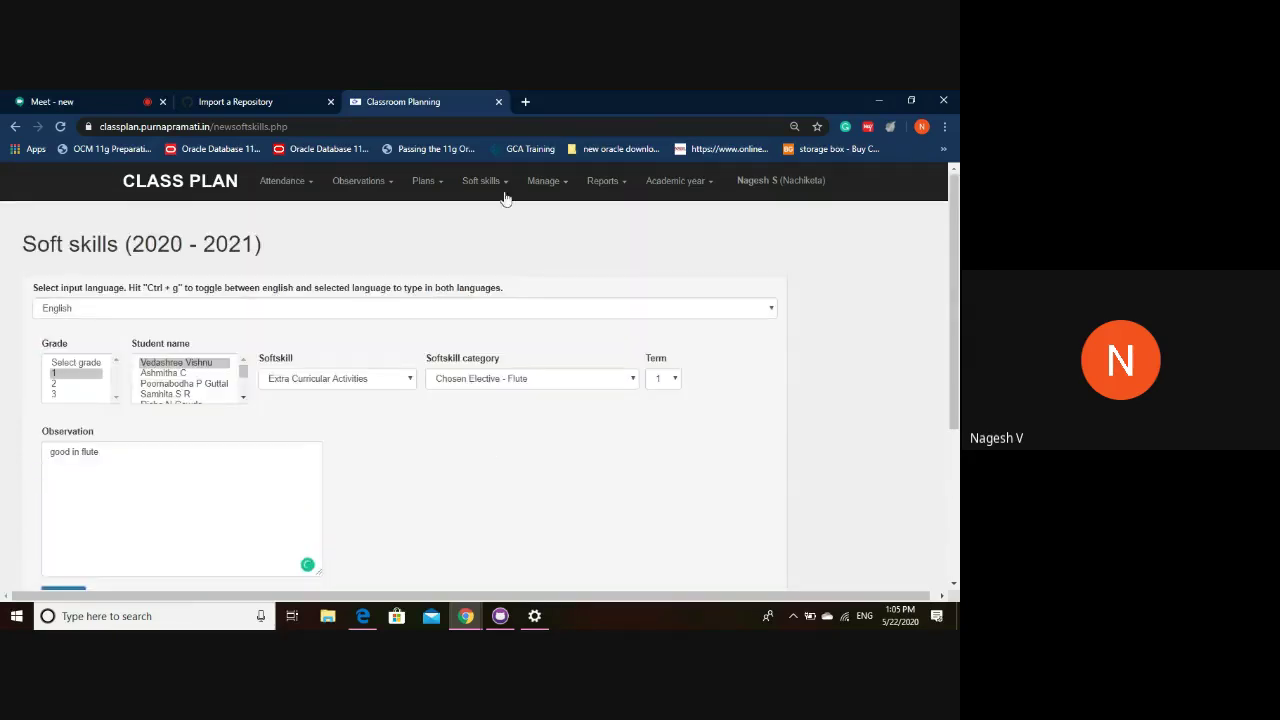
View the saved soft skills entries for 2020-21, term 1, and check their observations.
{"action": "left_click", "coordinate": [478, 196]}
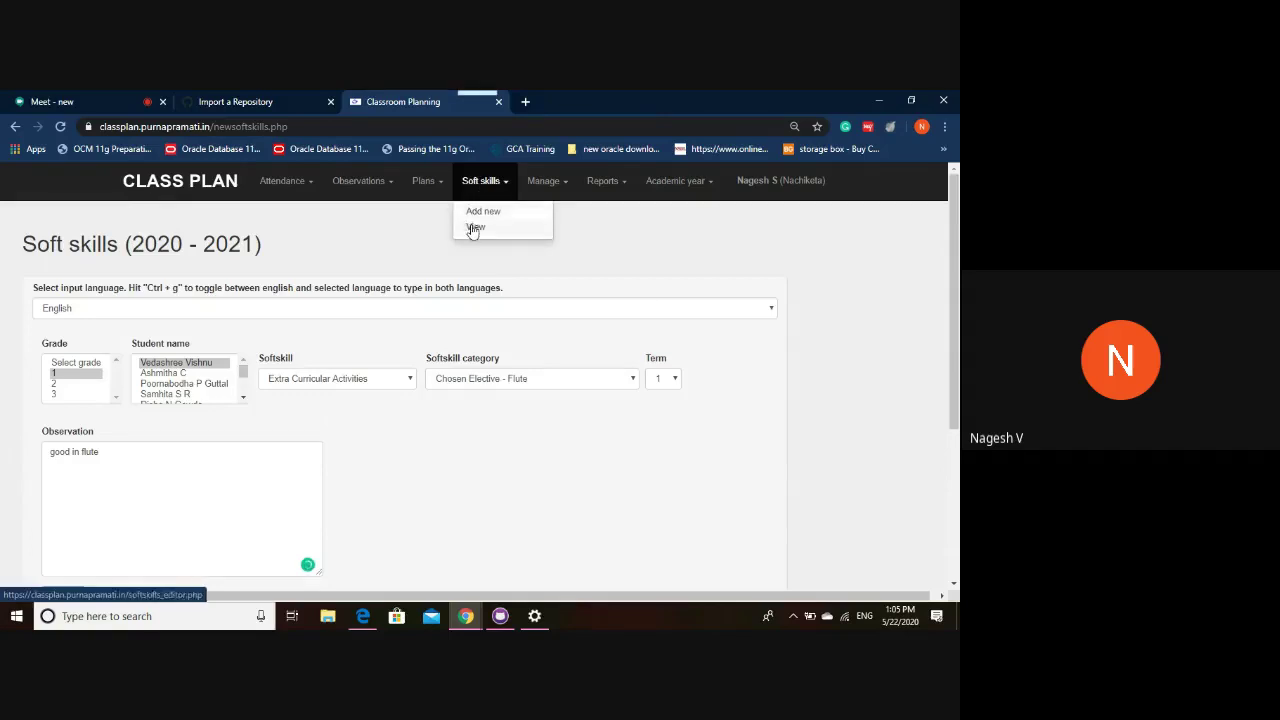
{"action": "left_click", "coordinate": [473, 229]}
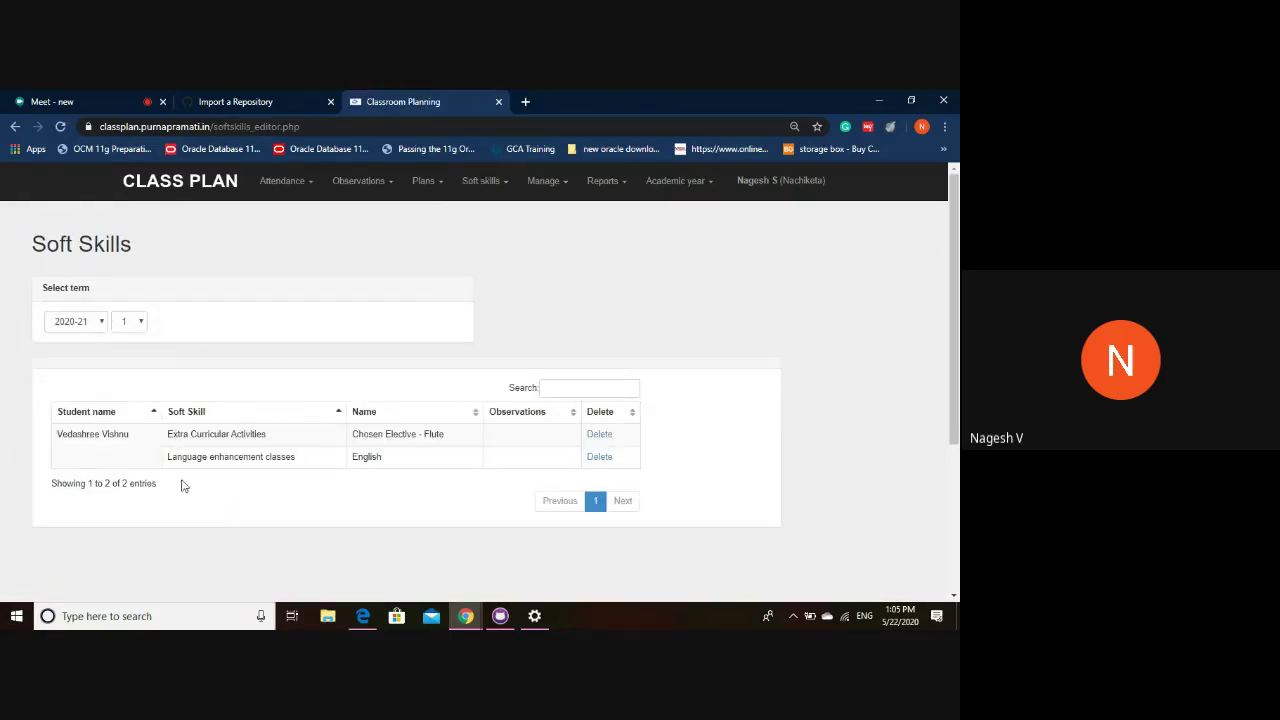
{"action": "left_click", "coordinate": [133, 331]}
{"action": "left_click", "coordinate": [137, 331]}
{"action": "left_click", "coordinate": [543, 438]}
{"action": "left_click", "coordinate": [491, 494]}
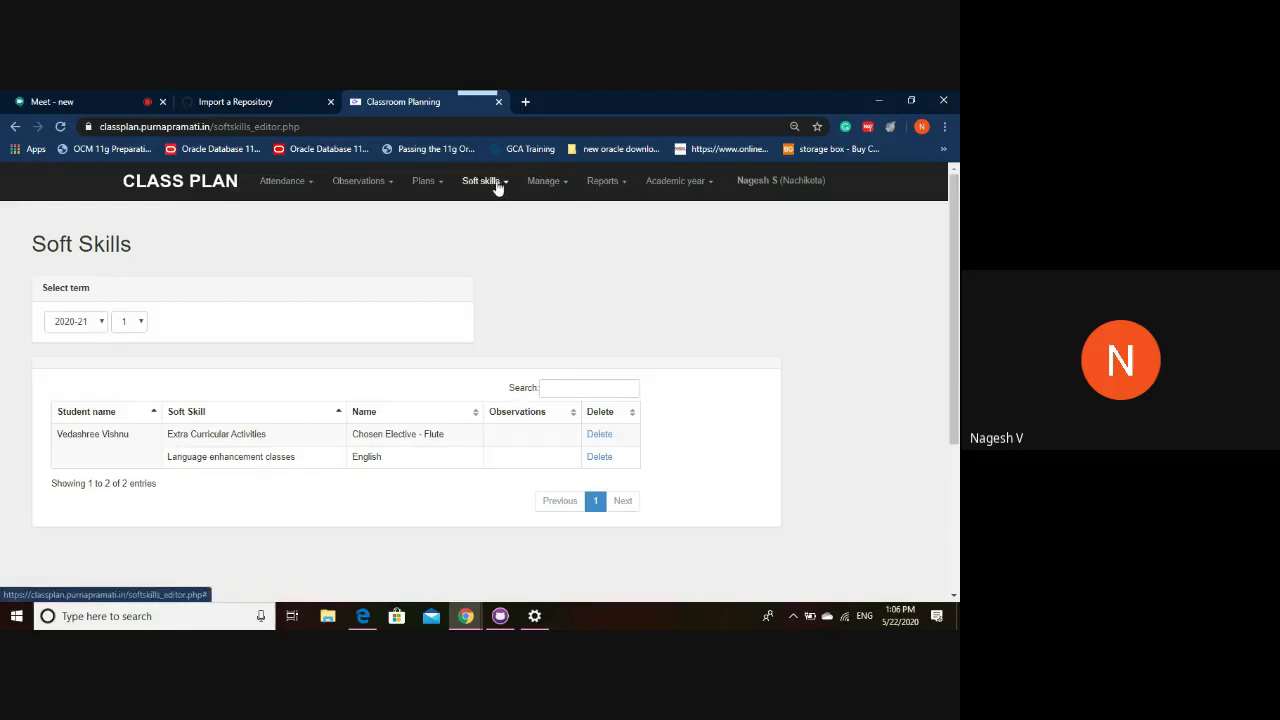
View the student management list and the parent management list.
{"action": "left_click", "coordinate": [542, 182]}
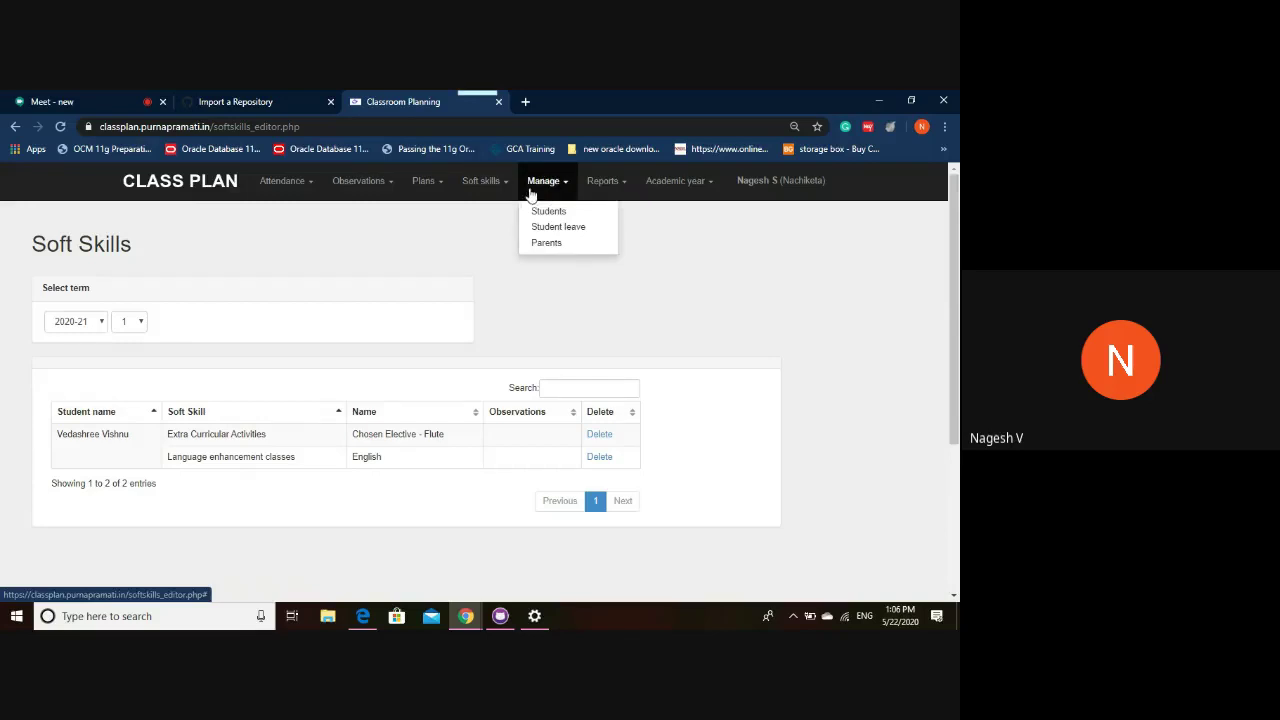
{"action": "left_click", "coordinate": [560, 211]}
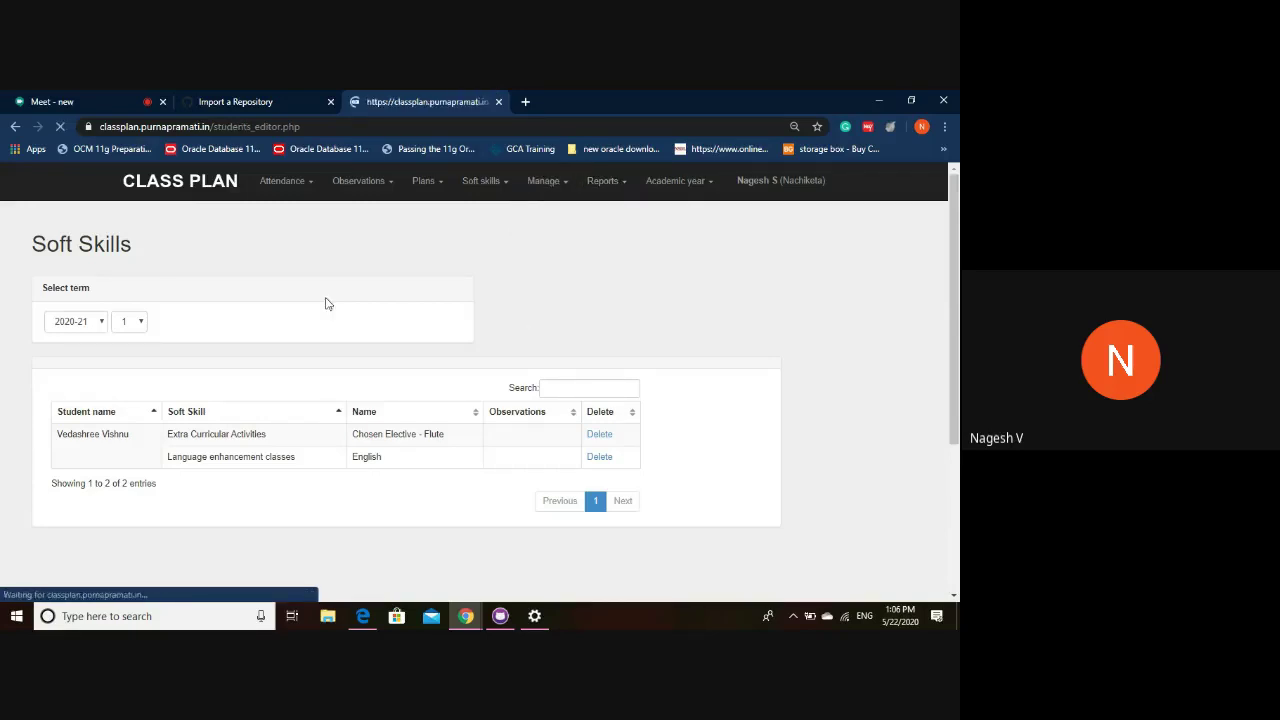
{"action": "left_click", "coordinate": [545, 182]}
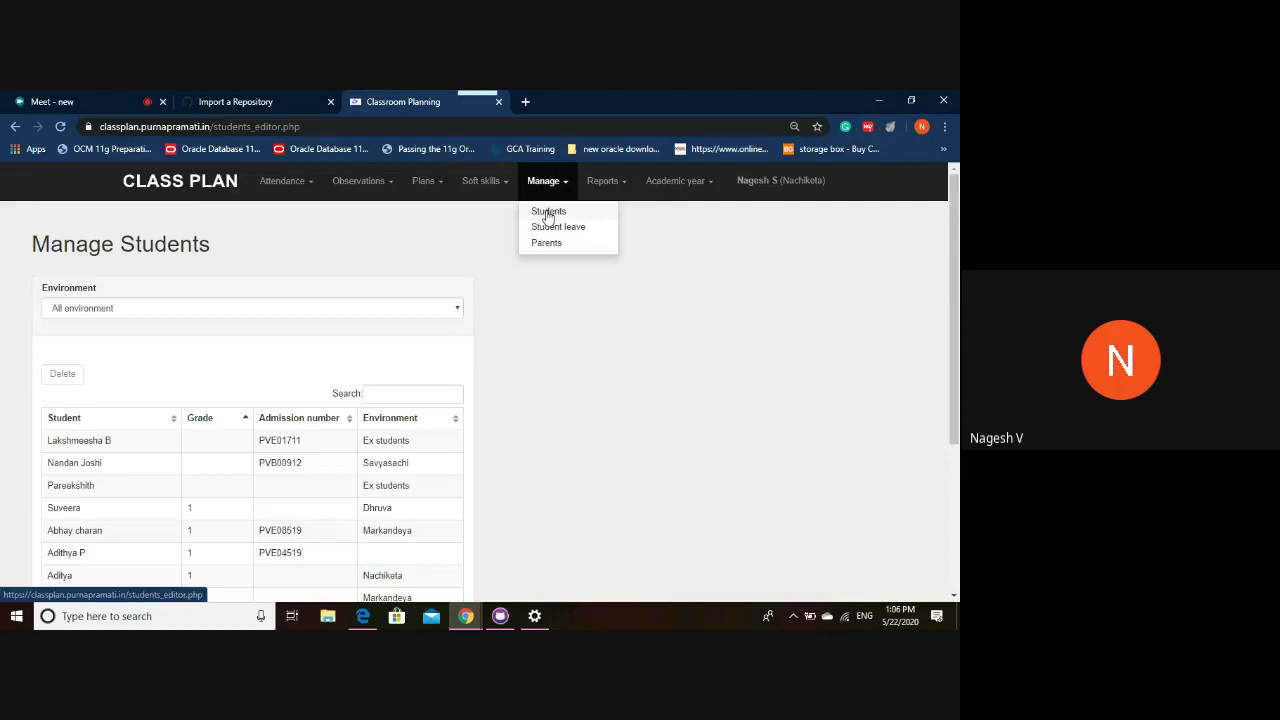
{"action": "left_click", "coordinate": [545, 243]}
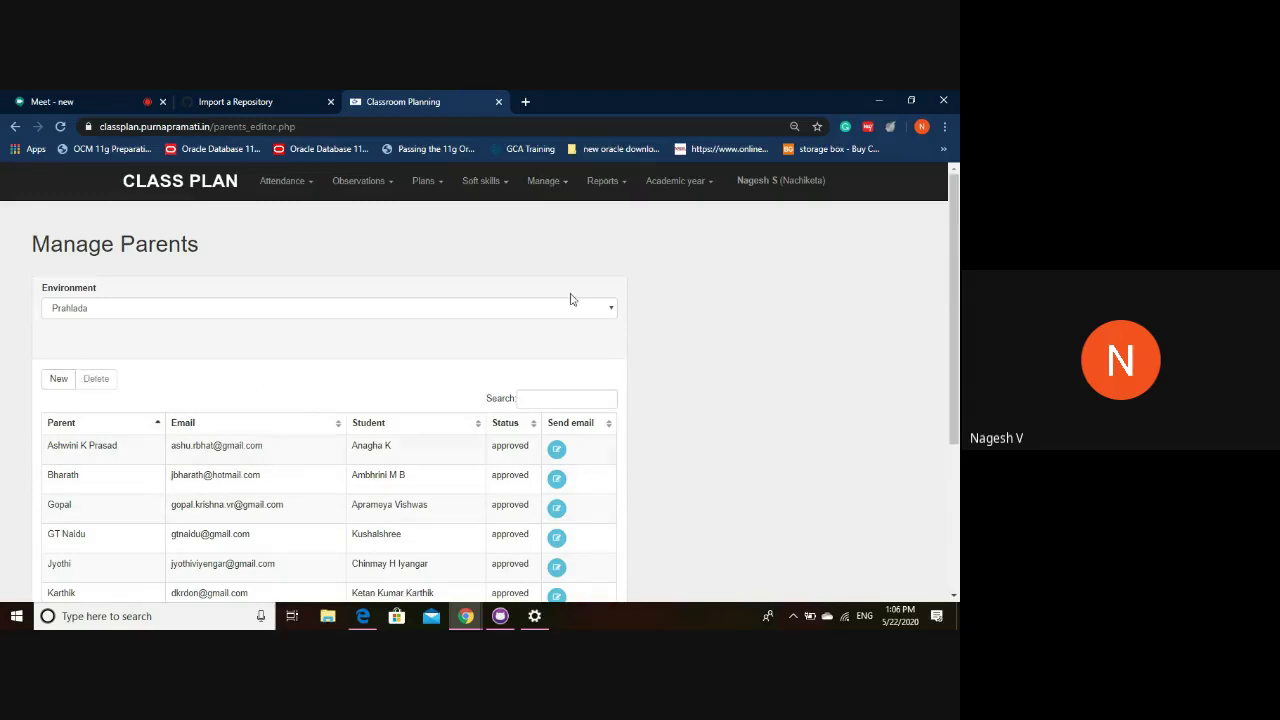
Start a print report and set its date range from 2020-05-04 to 2020-05-29.
{"action": "left_click", "coordinate": [603, 188]}
{"action": "left_click", "coordinate": [606, 213]}
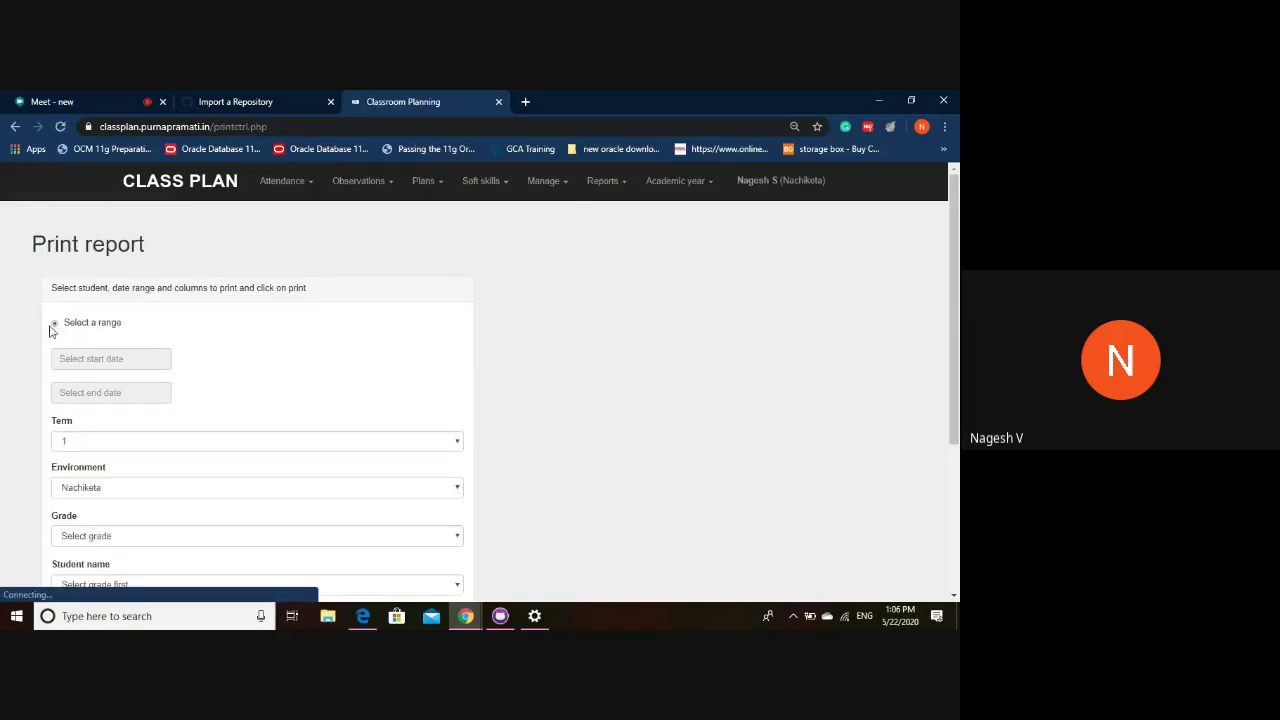
{"action": "left_click", "coordinate": [120, 359]}
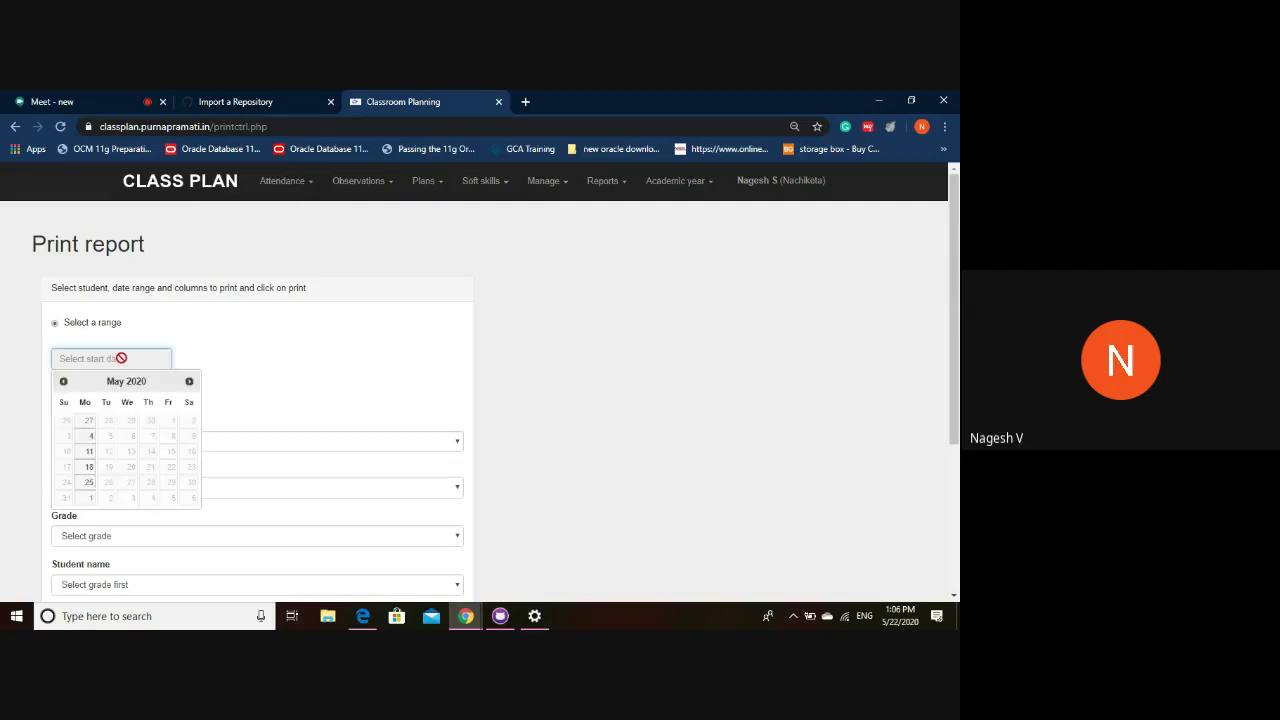
{"action": "left_click", "coordinate": [89, 436]}
{"action": "left_click", "coordinate": [92, 394]}
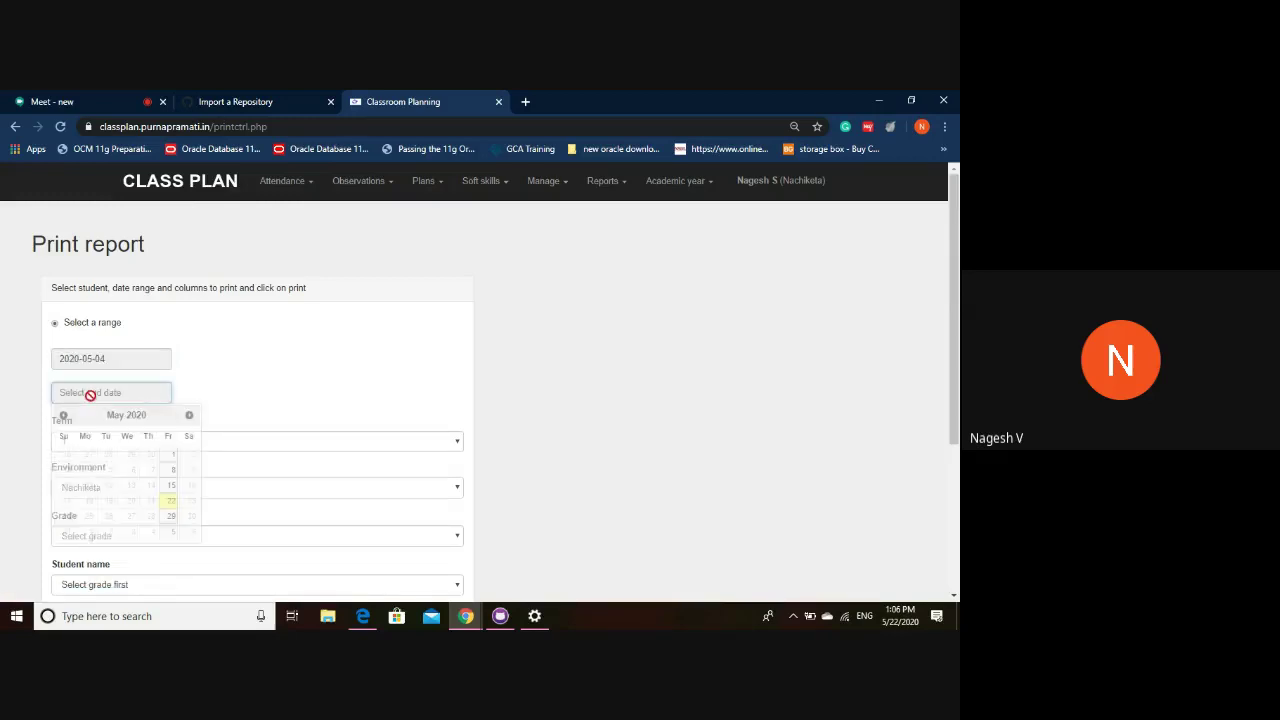
{"action": "left_click", "coordinate": [171, 516]}
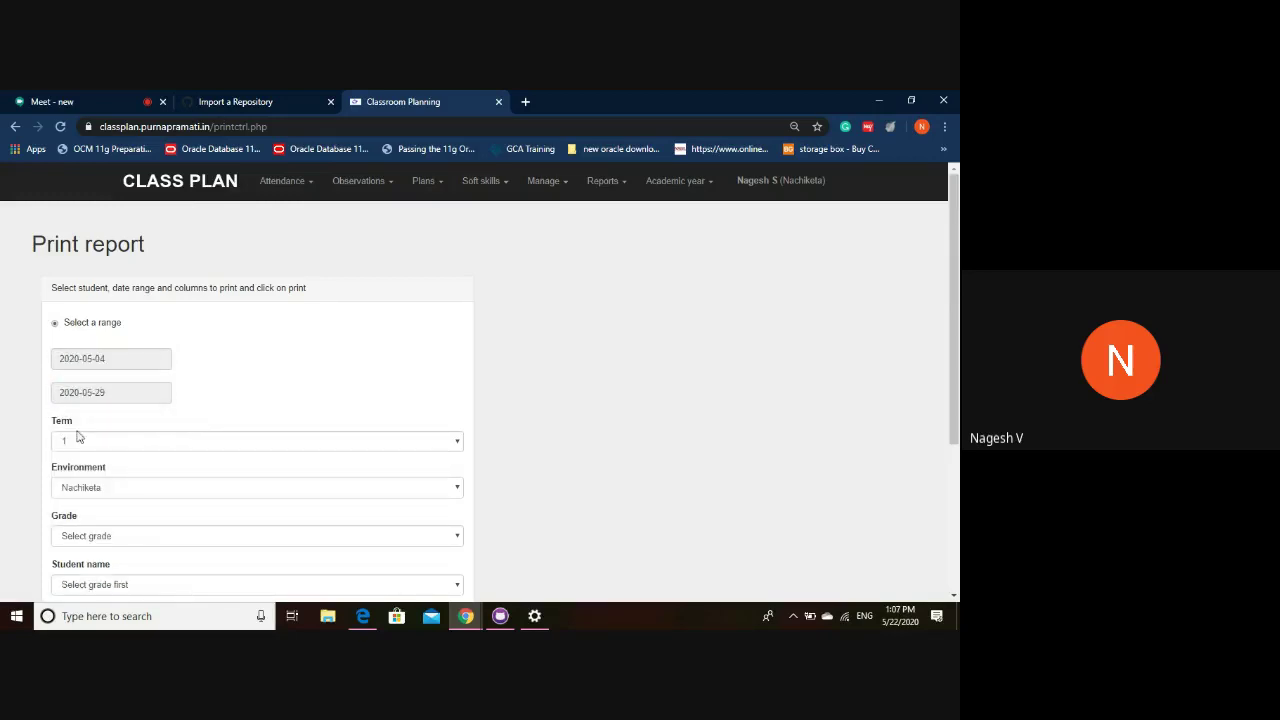
Set the report to term 1 and grade 1, keeping the Nachiketa environment and the first listed student.
{"action": "scroll", "coordinate": [80, 440], "scroll_direction": "down", "scroll_amount": 1}
{"action": "left_click", "coordinate": [89, 371]}
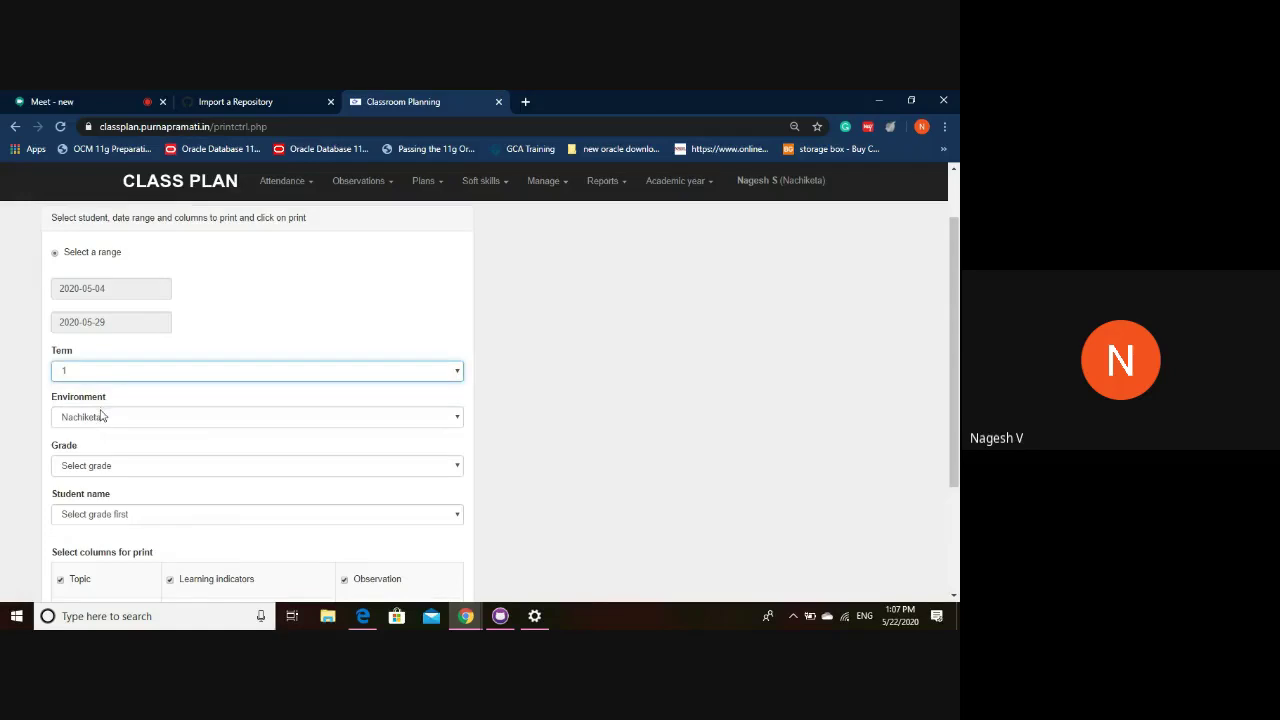
{"action": "scroll", "coordinate": [99, 424], "scroll_direction": "down", "scroll_amount": 2}
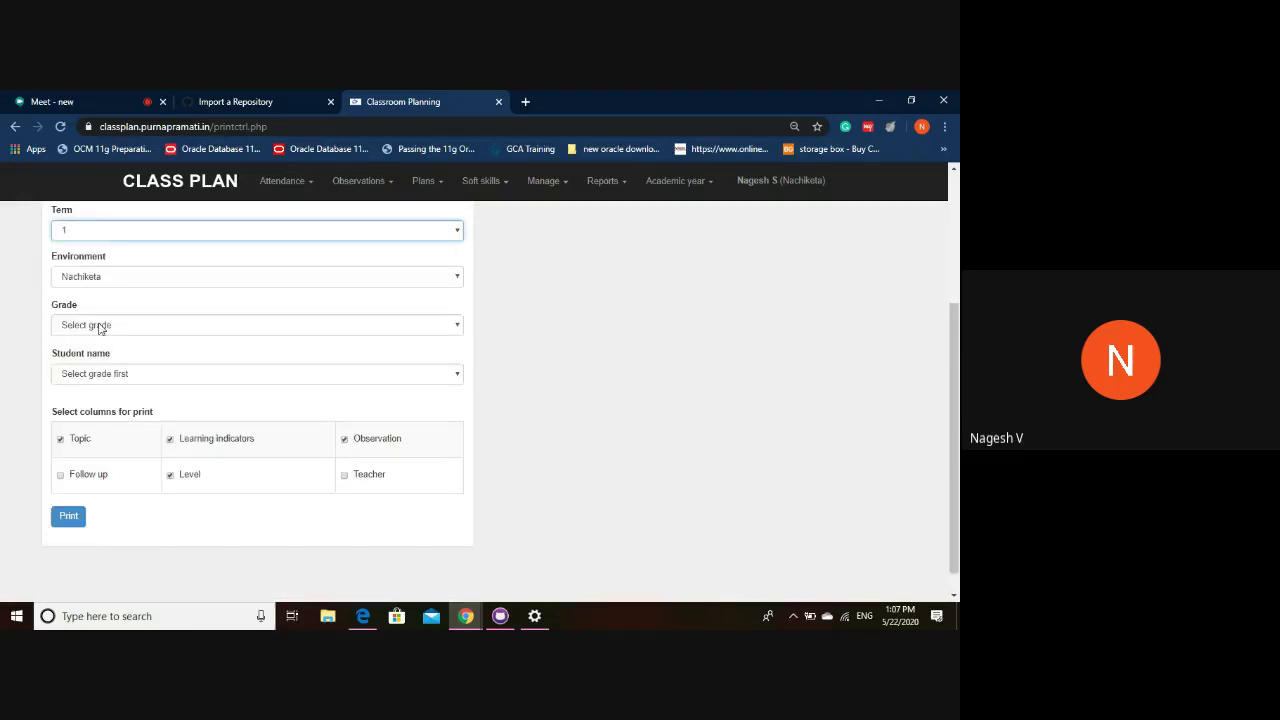
{"action": "left_click", "coordinate": [100, 325]}
{"action": "left_click", "coordinate": [93, 346]}
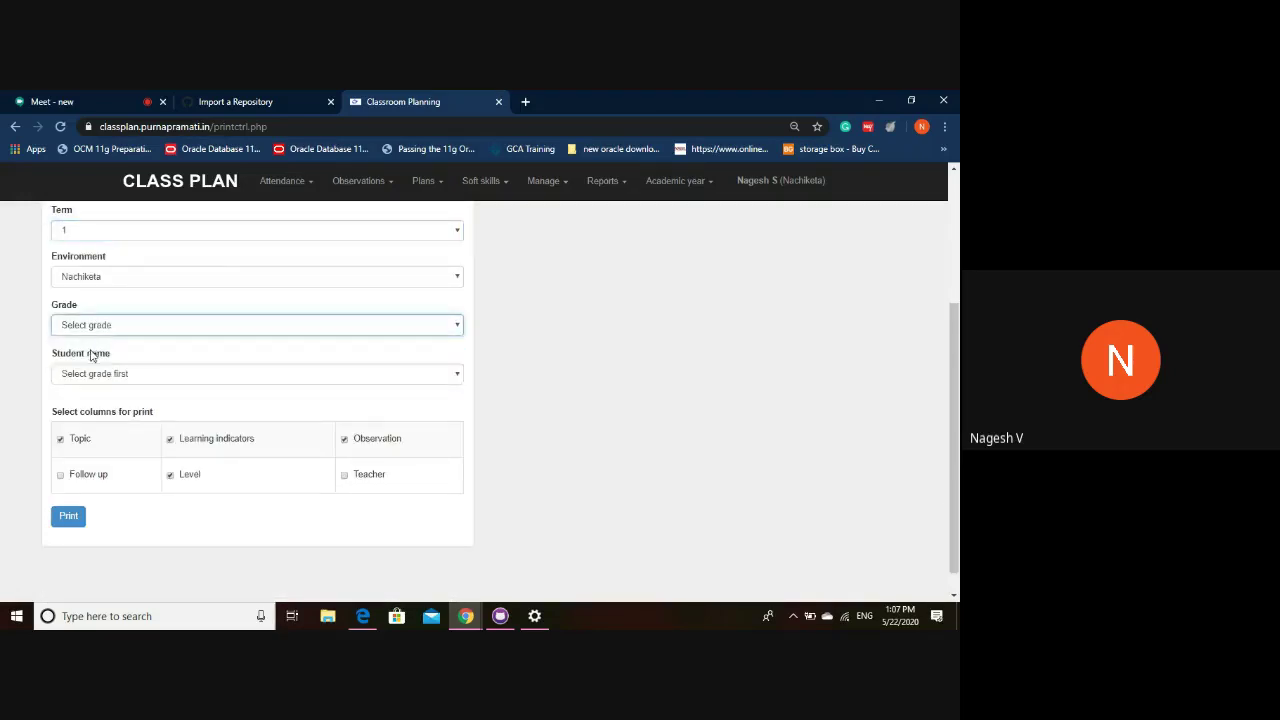
{"action": "left_click", "coordinate": [97, 328]}
{"action": "left_click", "coordinate": [94, 354]}
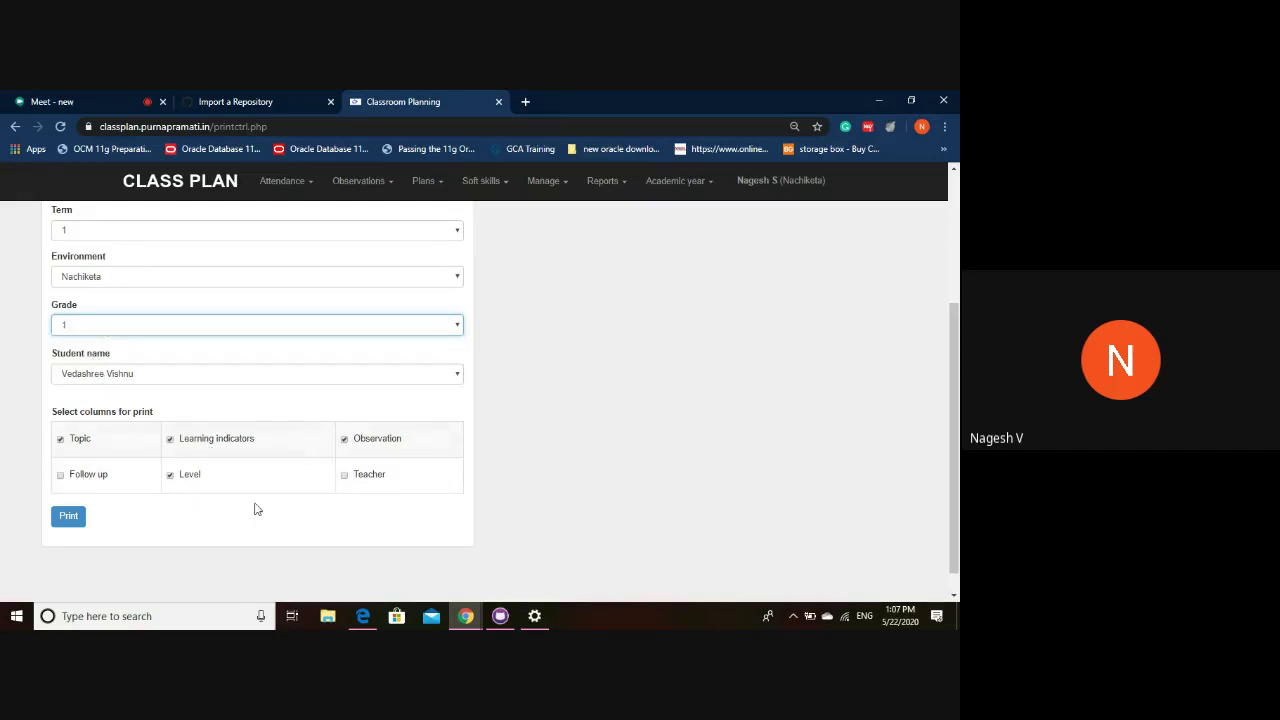
Include the Teacher and Follow up columns in the report and generate it for printing.
{"action": "left_click", "coordinate": [345, 477]}
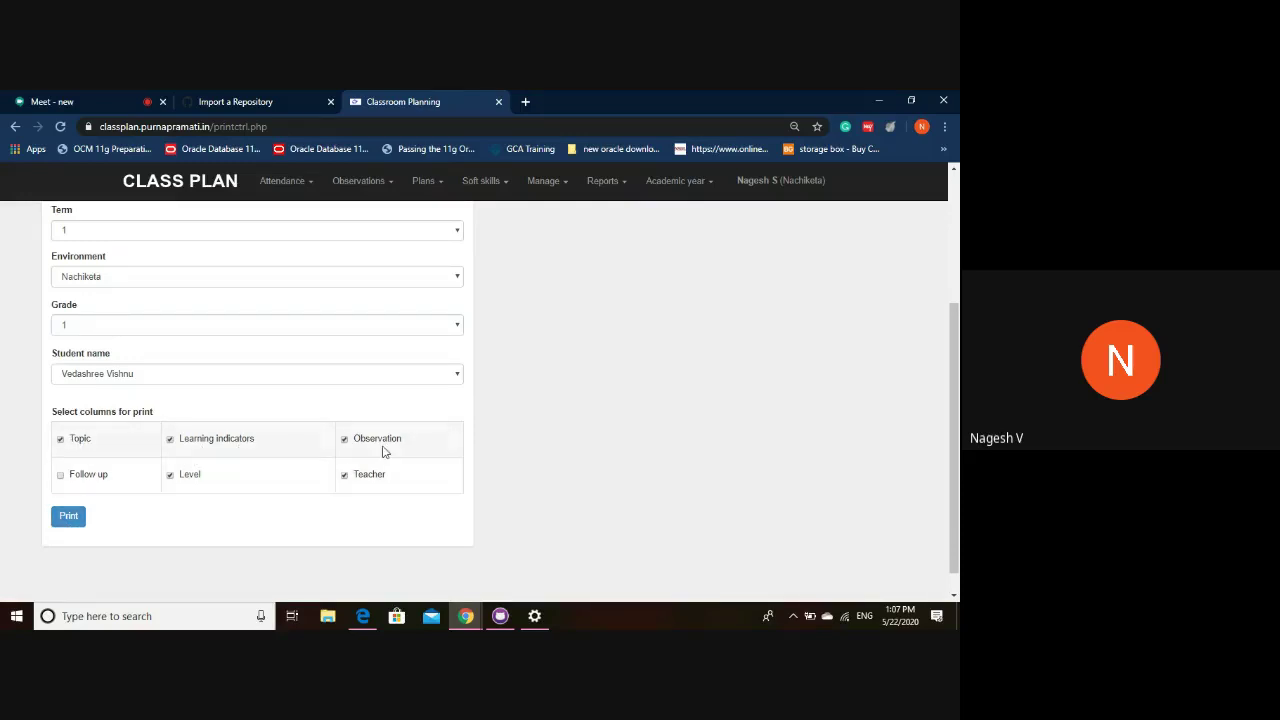
{"action": "left_click", "coordinate": [60, 477]}
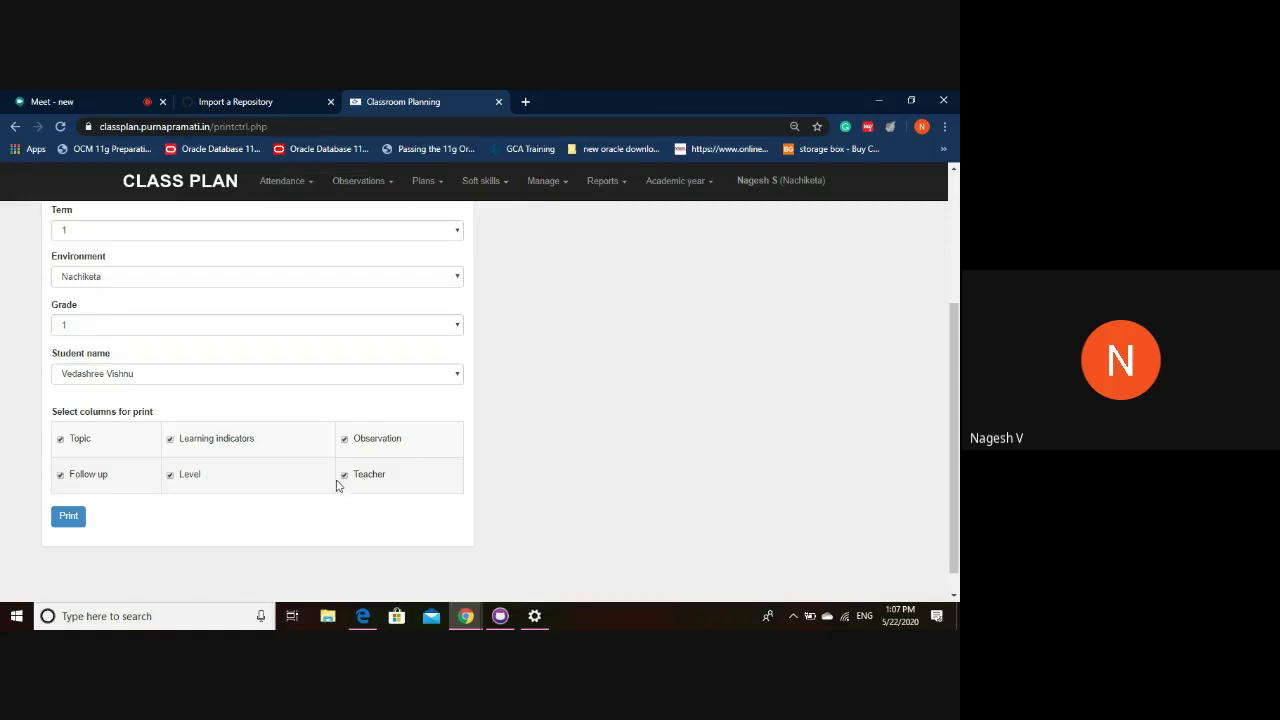
{"action": "left_click", "coordinate": [67, 519]}
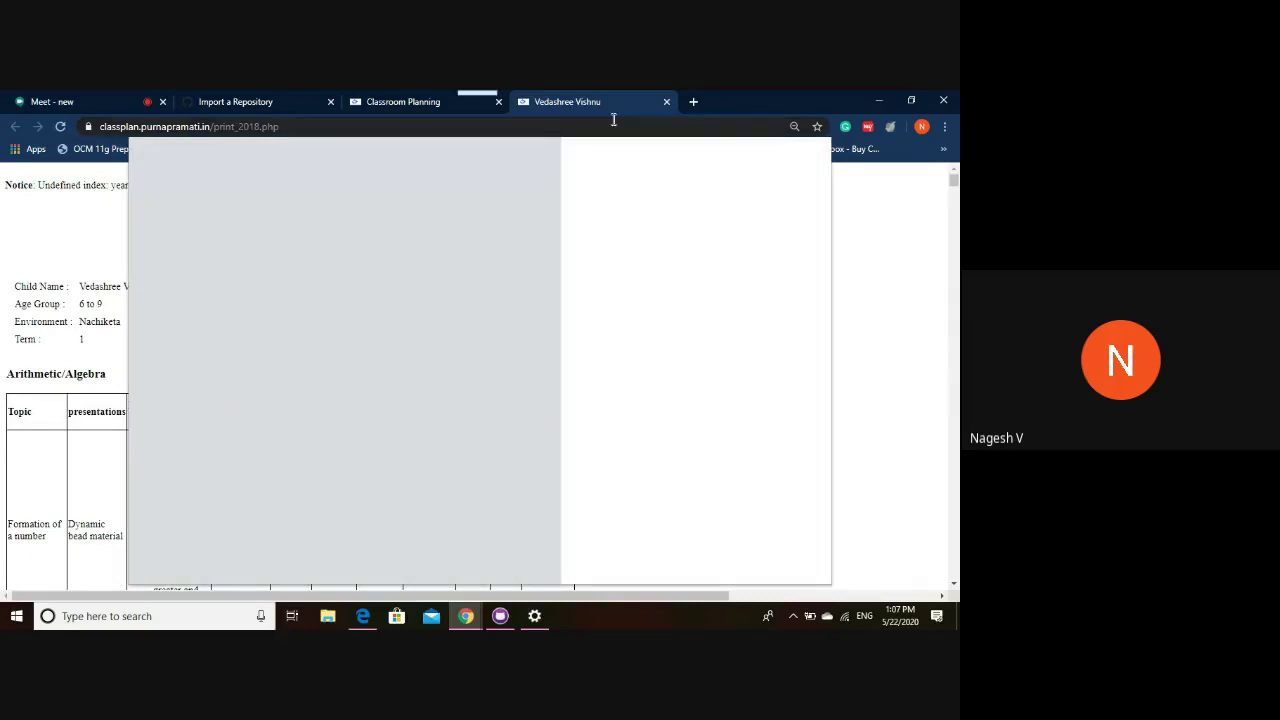
Cancel the browser's print dialog and review the student's generated report, including the attendance details and the Arithmetic/Algebra table.
{"action": "left_click", "coordinate": [792, 563]}
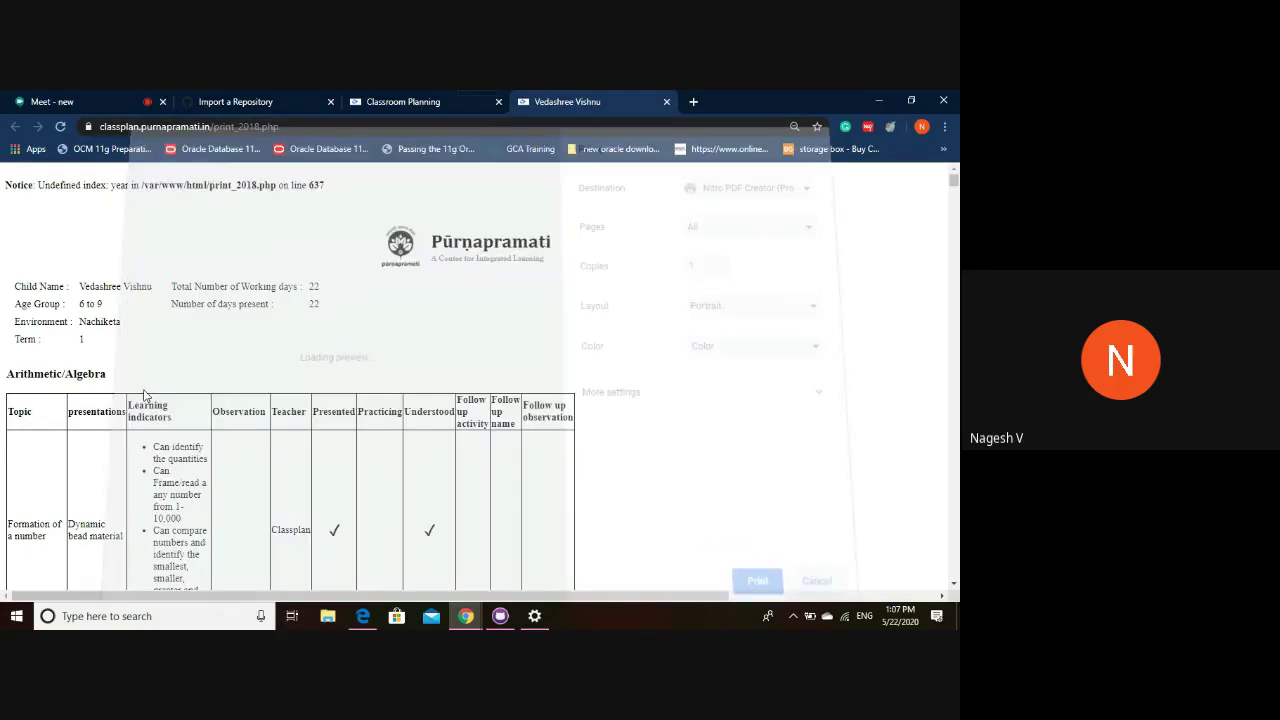
{"action": "scroll", "coordinate": [508, 300], "scroll_direction": "down", "scroll_amount": 1}
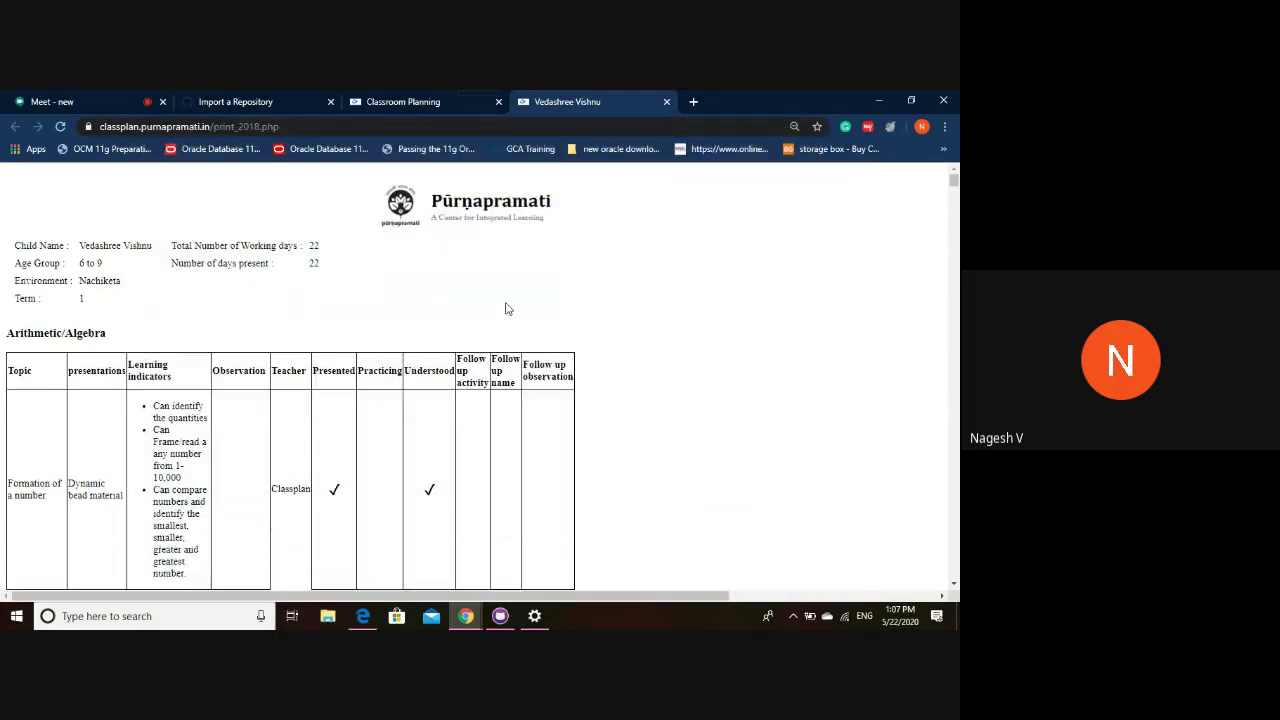
{"action": "scroll", "coordinate": [505, 311], "scroll_direction": "down", "scroll_amount": 15}
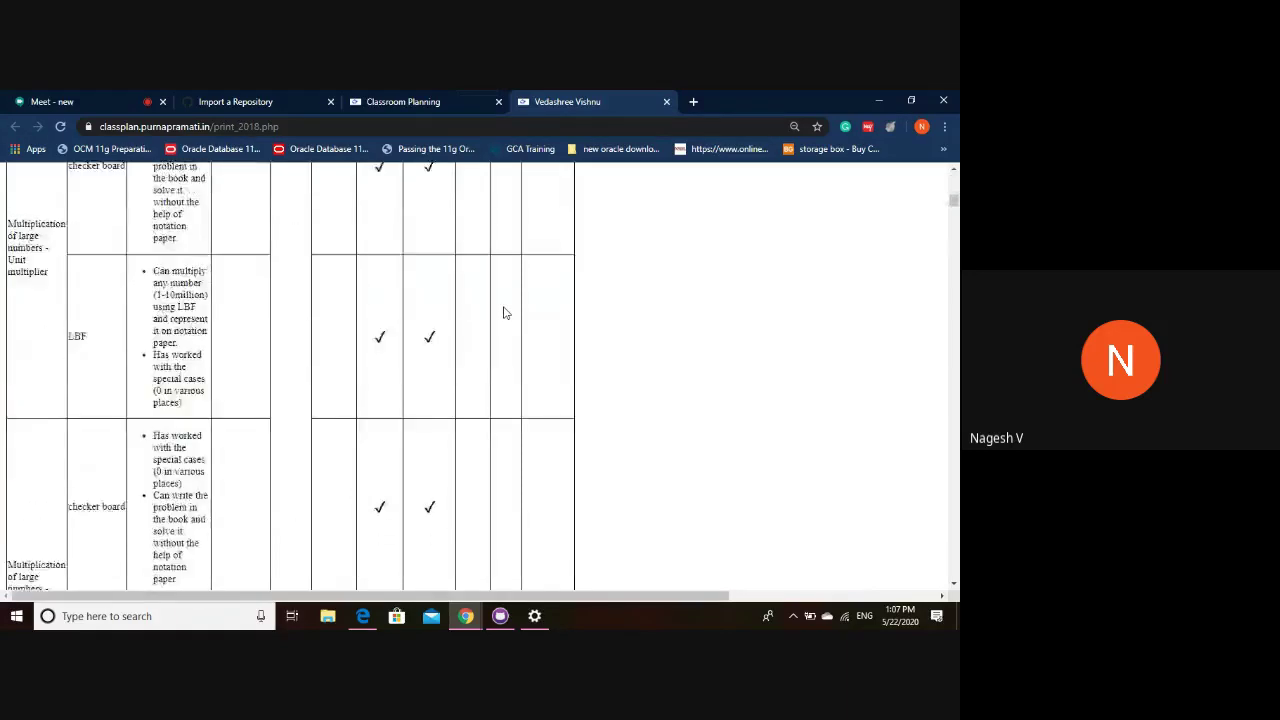
{"action": "scroll", "coordinate": [504, 312], "scroll_direction": "up", "scroll_amount": 16}
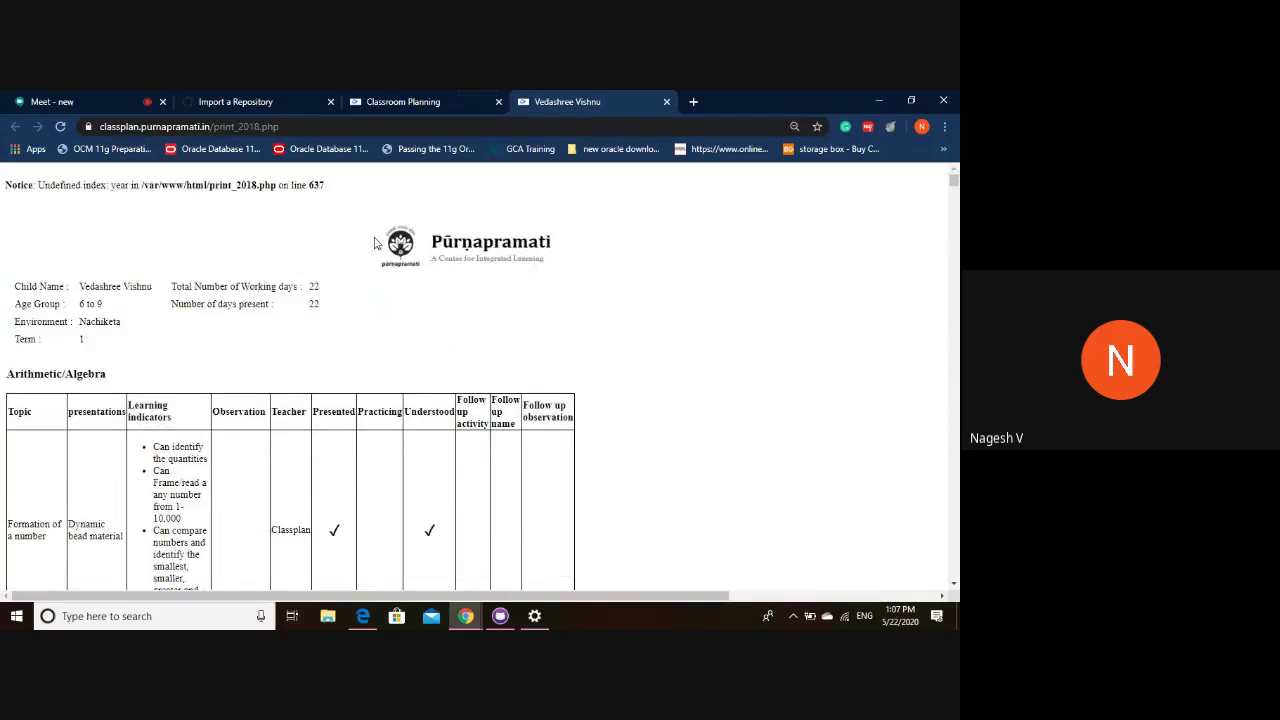
Review the presentation rows in the student's Arithmetic/Algebra report table and close the report to return to the print form.
{"action": "scroll", "coordinate": [347, 495], "scroll_direction": "down", "scroll_amount": 4}
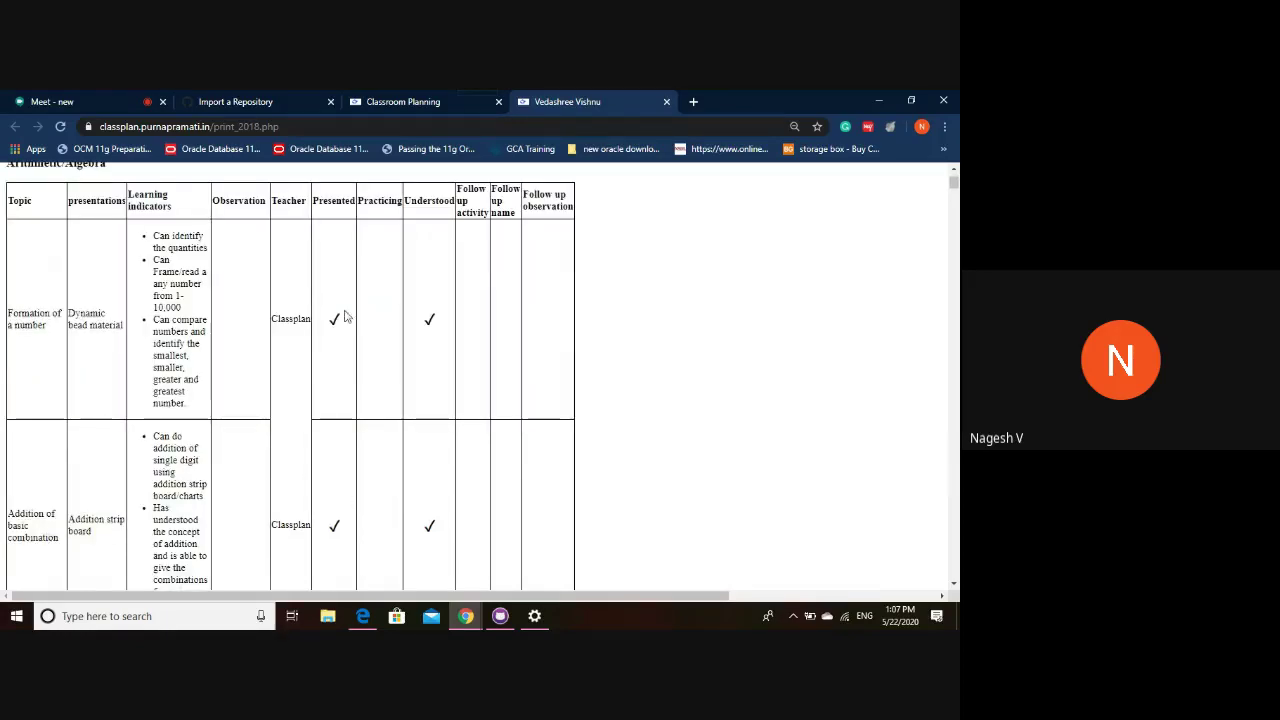
{"action": "scroll", "coordinate": [438, 343], "scroll_direction": "up", "scroll_amount": 4}
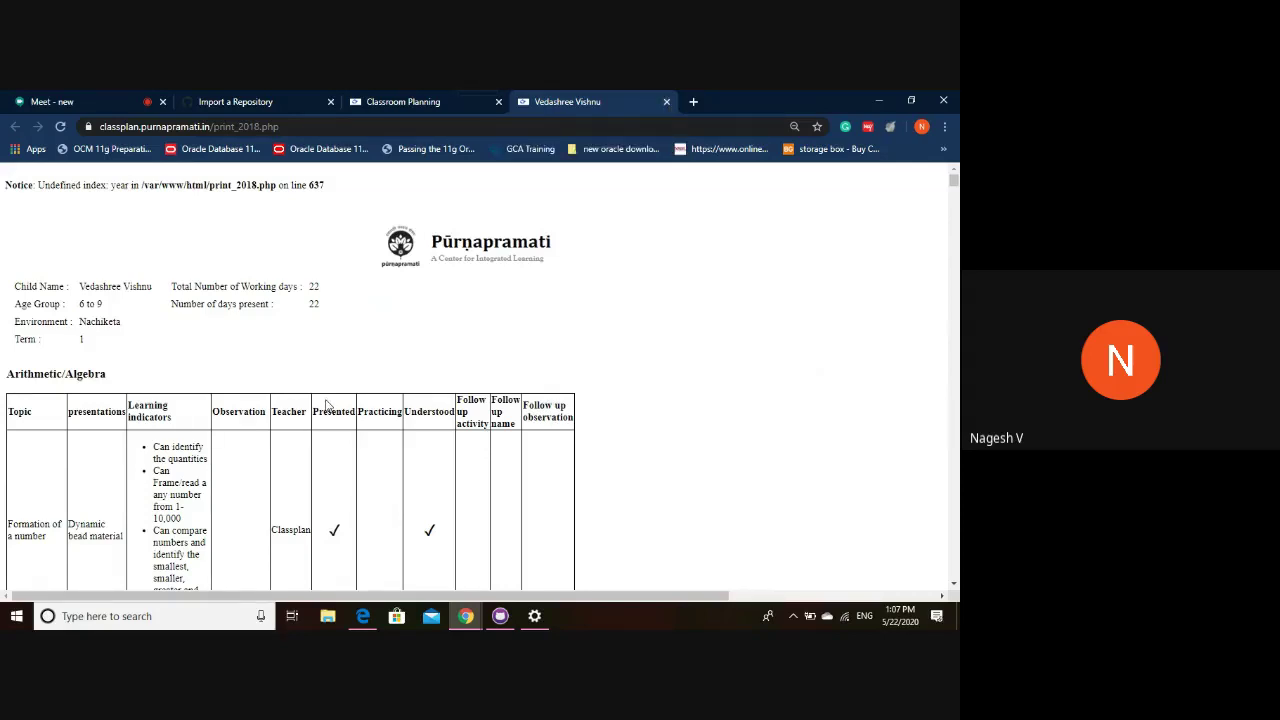
{"action": "left_click", "coordinate": [666, 101]}
{"action": "scroll", "coordinate": [223, 459], "scroll_direction": "up", "scroll_amount": 3}
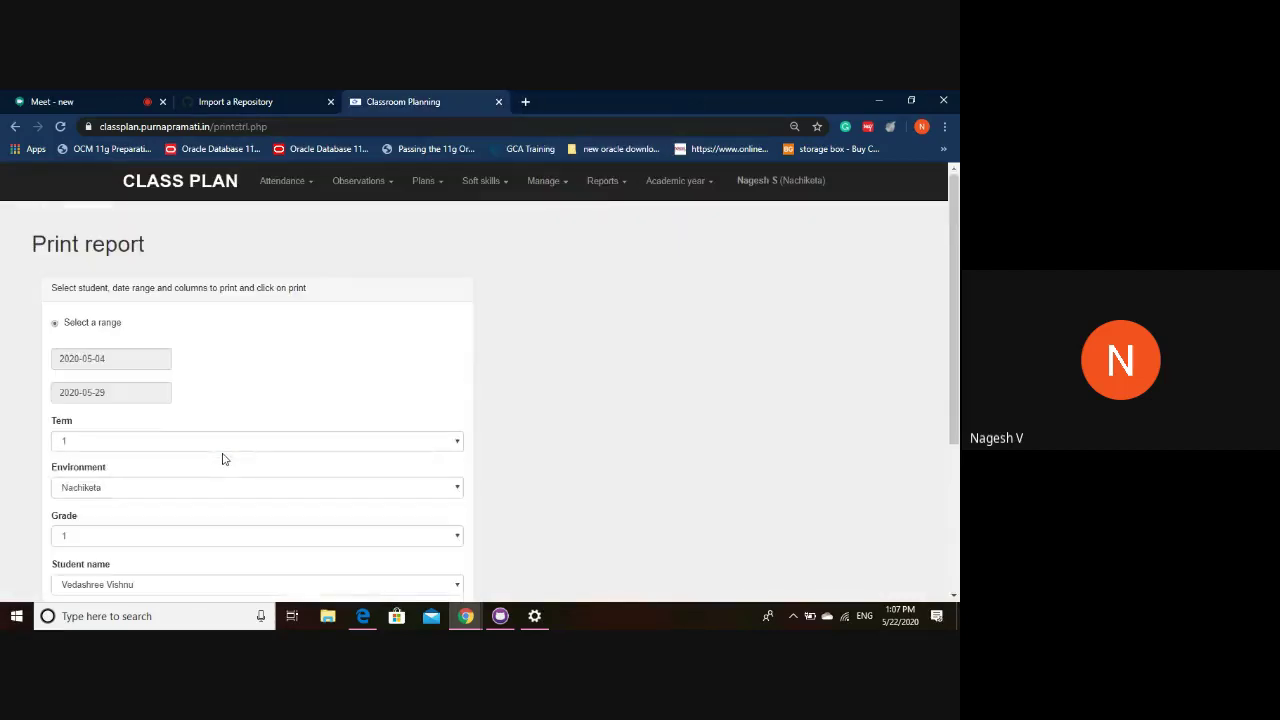
Switch the academic year to 2019 - 2020 and open the environment weekly report entry page.
{"action": "left_click", "coordinate": [606, 181]}
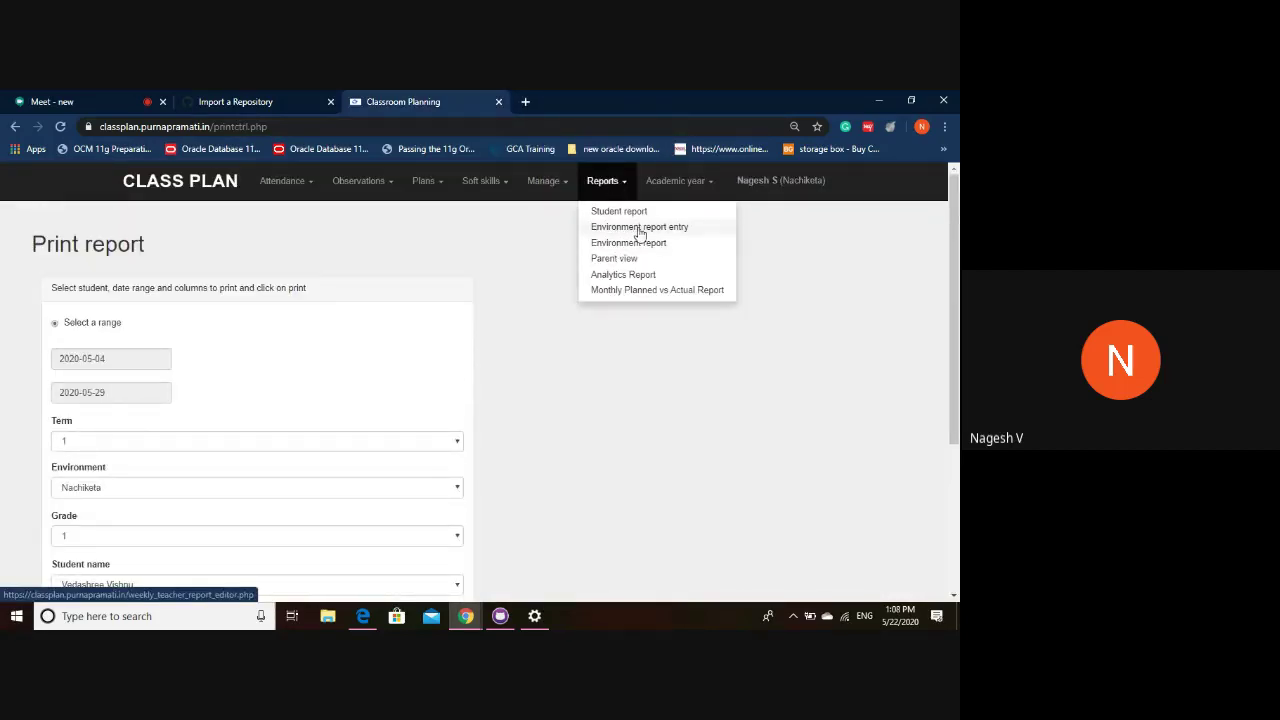
{"action": "left_click", "coordinate": [640, 228]}
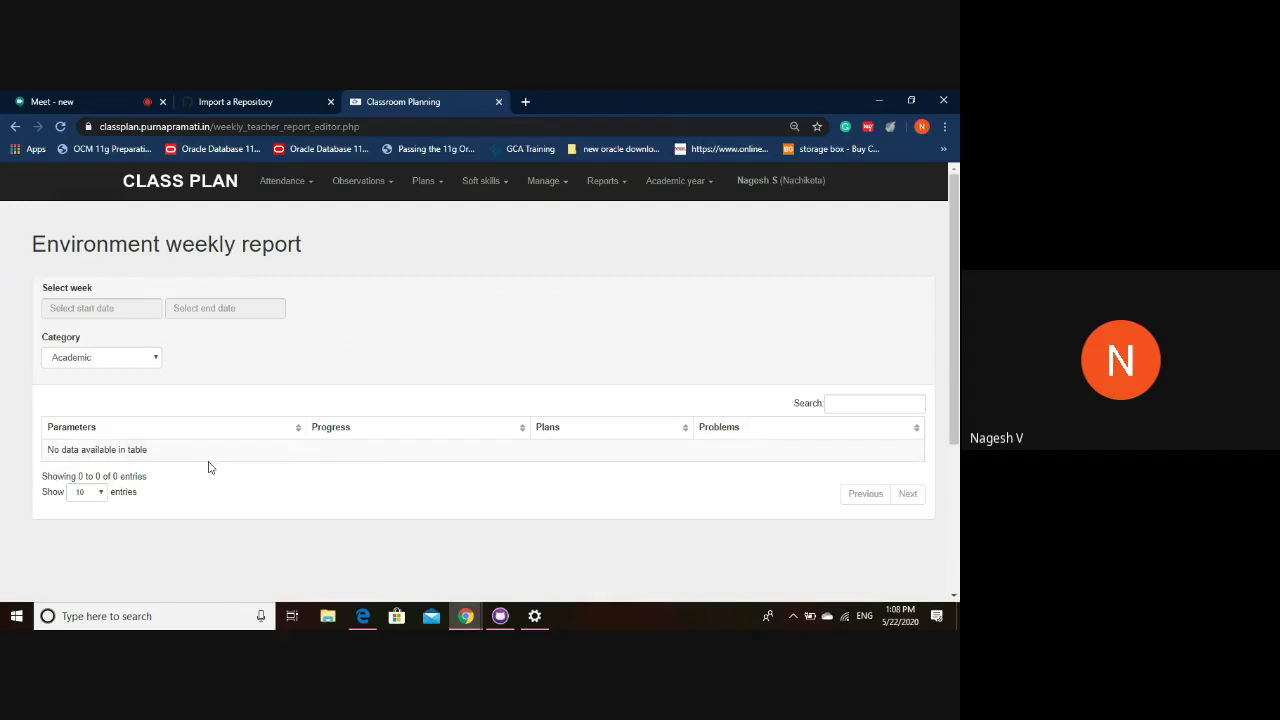
{"action": "left_click", "coordinate": [688, 190]}
{"action": "left_click", "coordinate": [678, 258]}
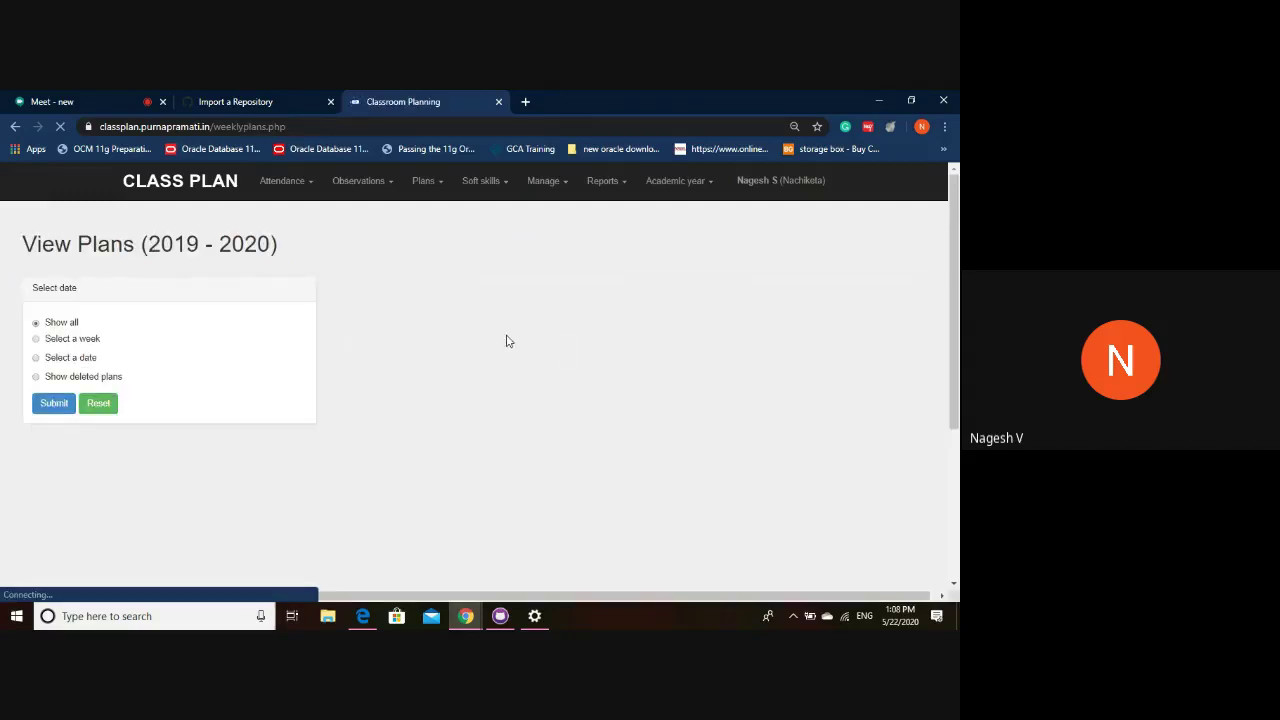
{"action": "left_click", "coordinate": [600, 182]}
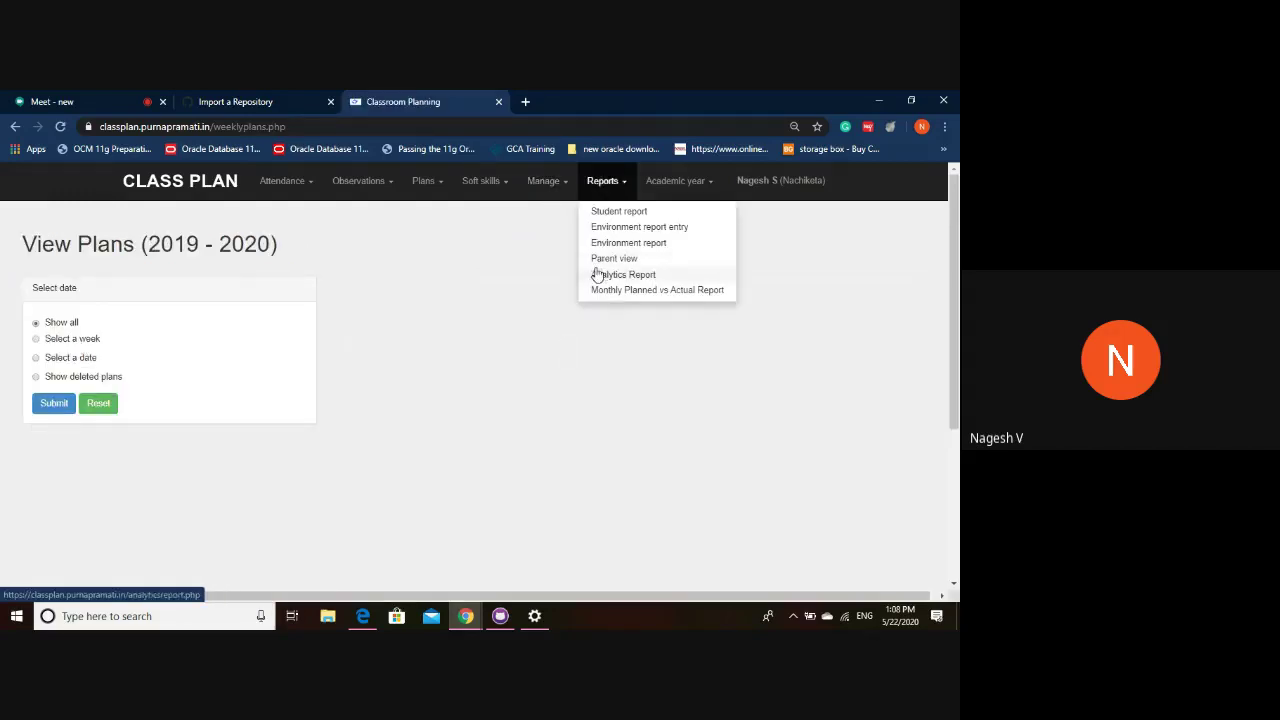
{"action": "left_click", "coordinate": [620, 227]}
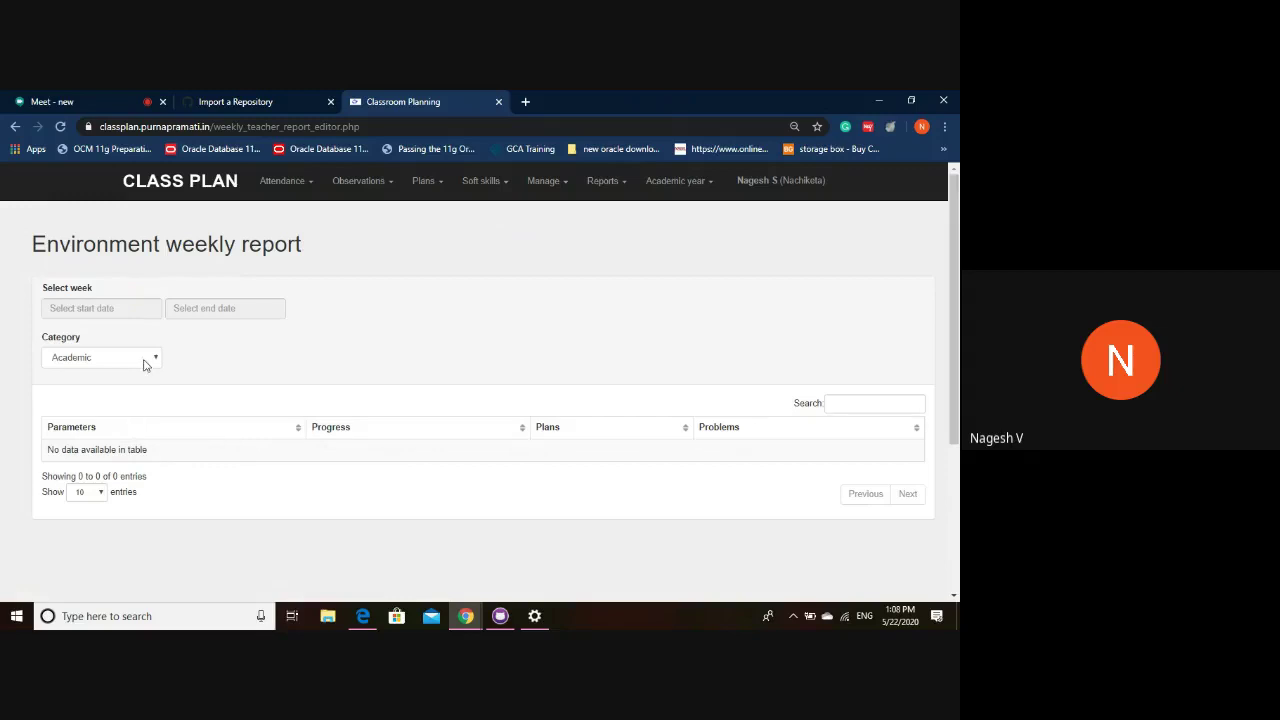
Set the weekly report entry's start date to 2019-12-02.
{"action": "left_click", "coordinate": [143, 310]}
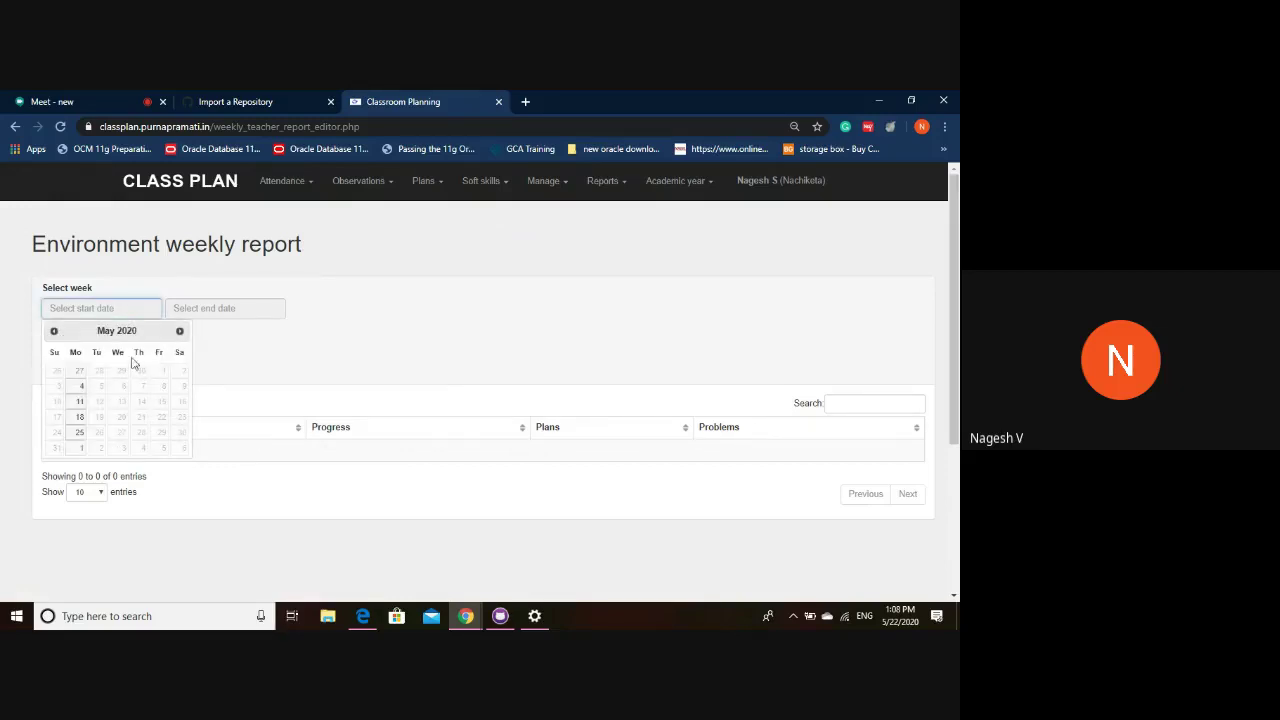
{"action": "left_click", "coordinate": [54, 331]}
{"action": "left_click", "coordinate": [54, 331]}
{"action": "left_click", "coordinate": [54, 331]}
{"action": "left_click", "coordinate": [54, 331]}
{"action": "left_click", "coordinate": [54, 331]}
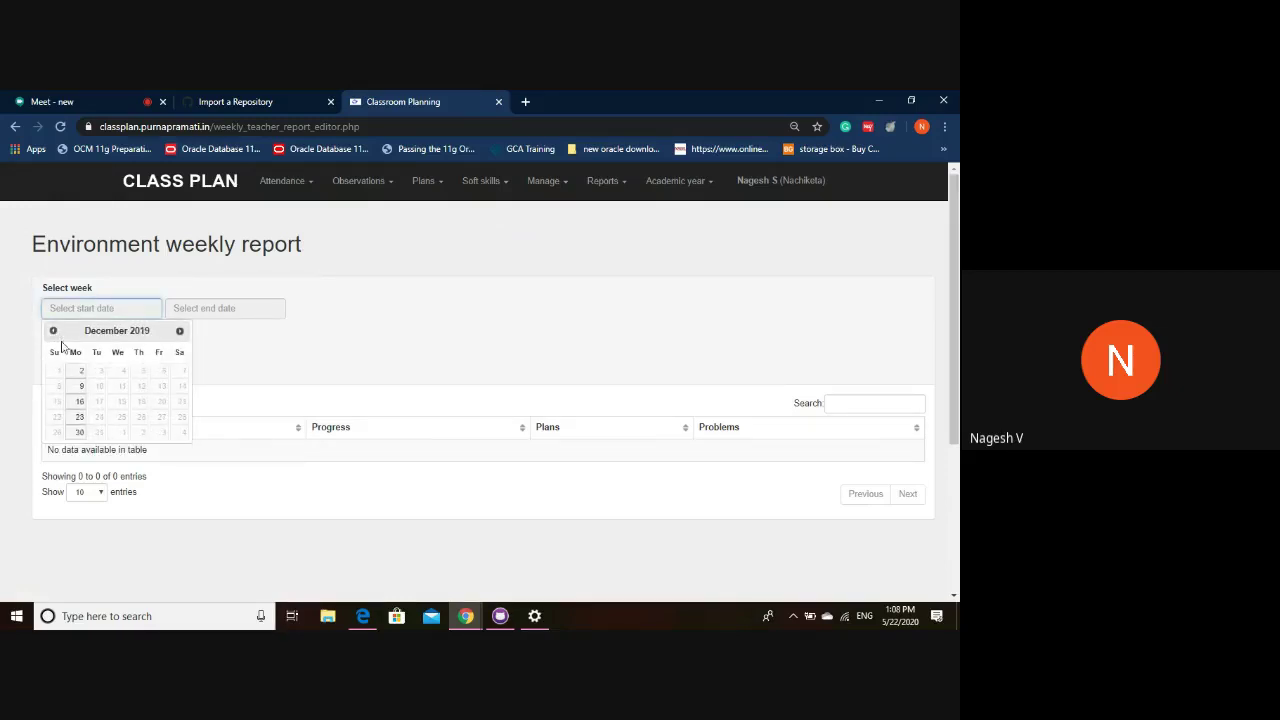
{"action": "left_click", "coordinate": [80, 370]}
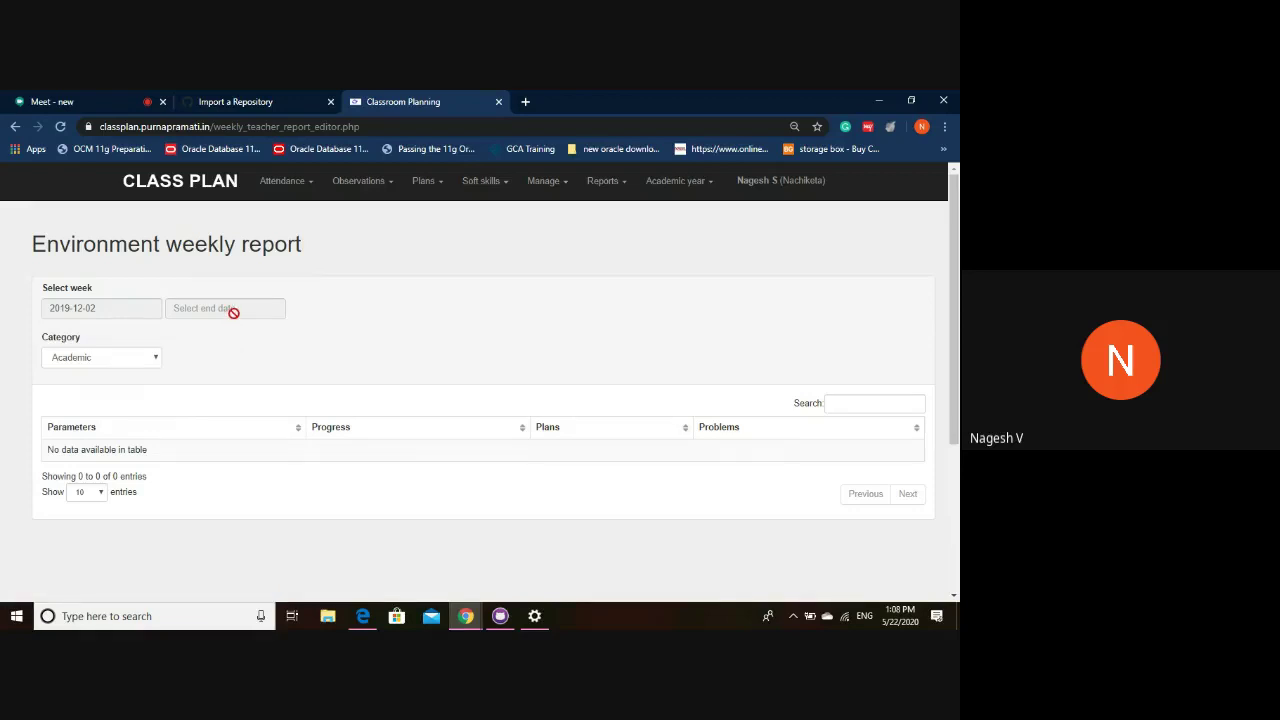
Set the weekly report entry's end date to 2019-12-06 to load that week's parameters.
{"action": "left_click", "coordinate": [233, 313]}
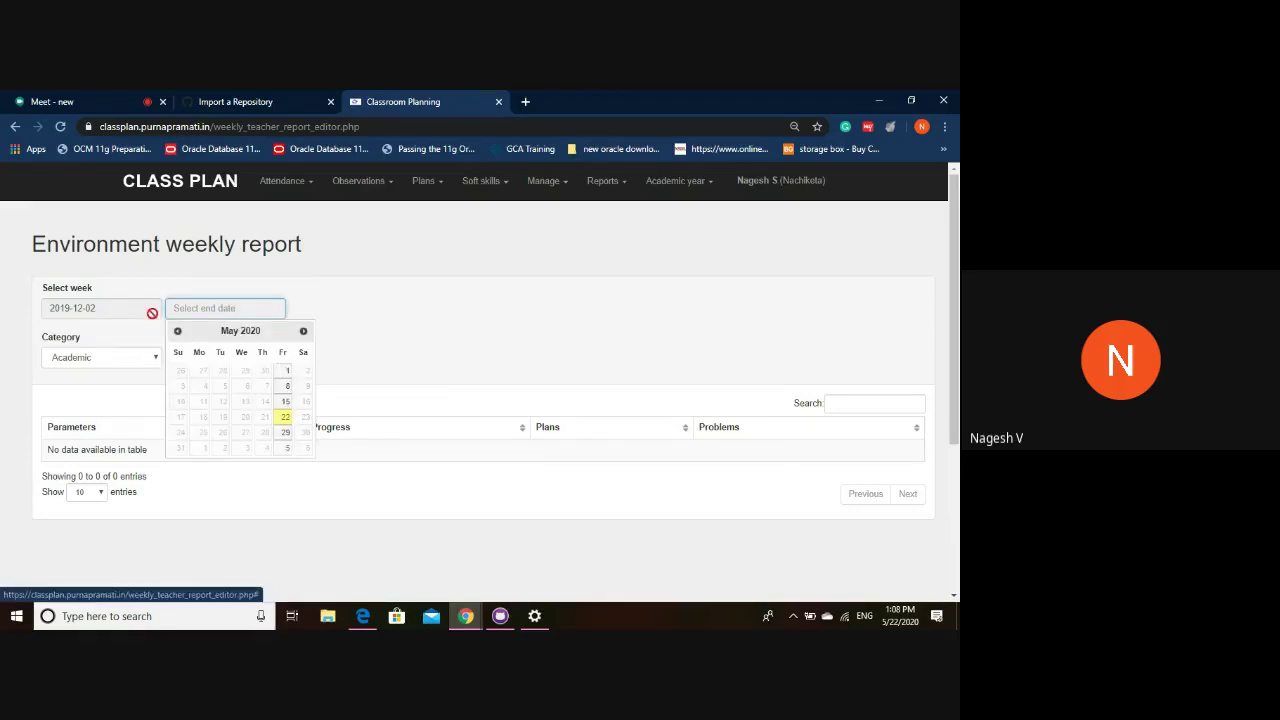
{"action": "left_click", "coordinate": [177, 331]}
{"action": "left_click", "coordinate": [177, 331]}
{"action": "left_click", "coordinate": [177, 331]}
{"action": "left_click", "coordinate": [177, 331]}
{"action": "left_click", "coordinate": [177, 331]}
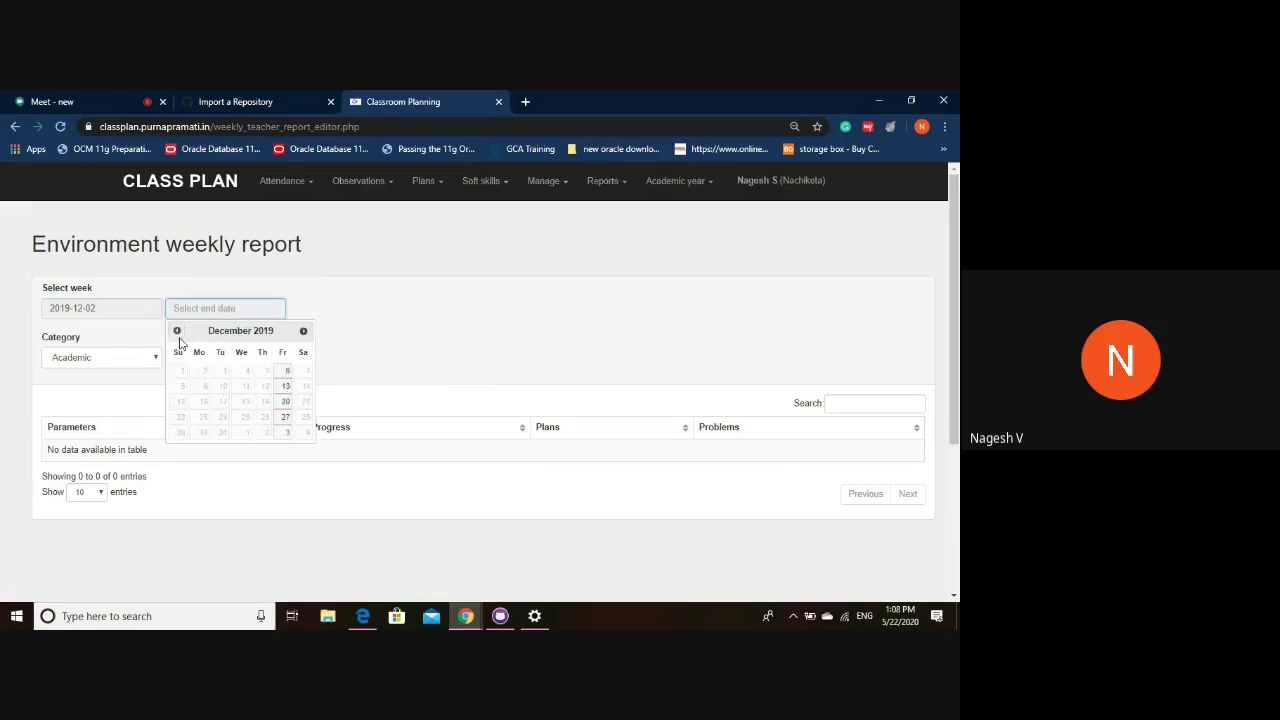
{"action": "left_click", "coordinate": [288, 371]}
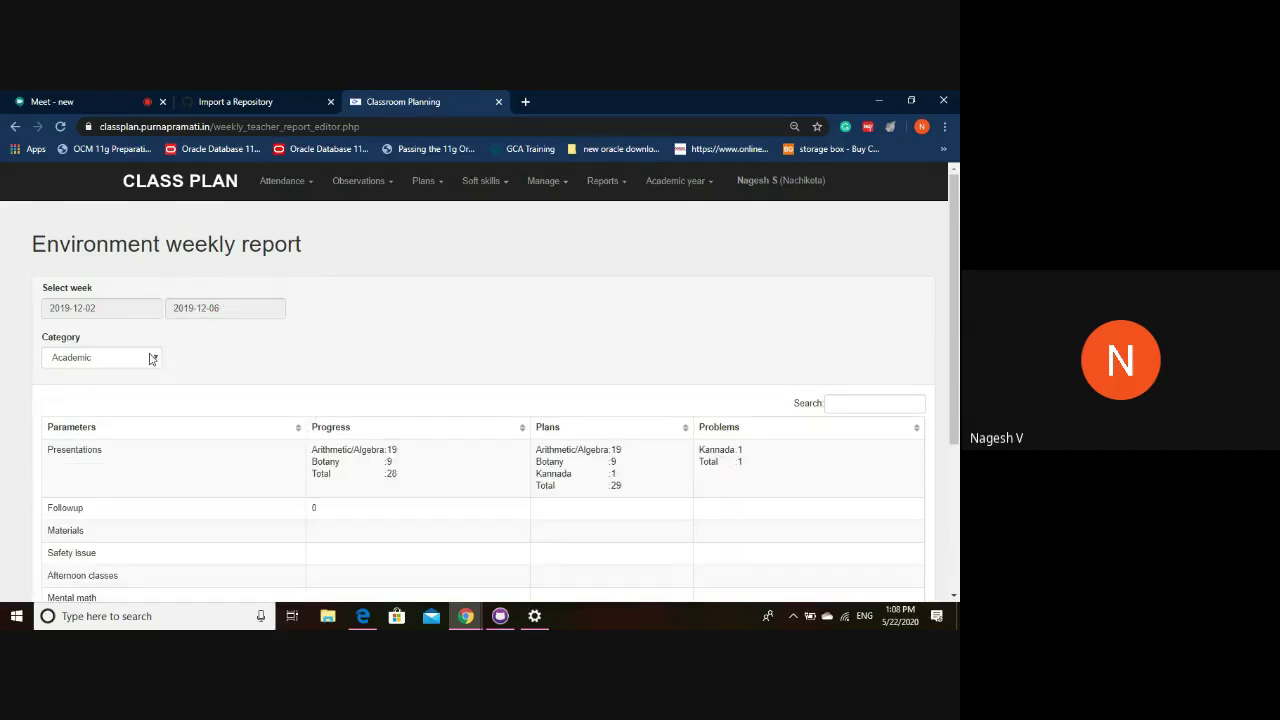
Keep the Academic category and submit the Materials row's Progress entry without any text.
{"action": "scroll", "coordinate": [151, 453], "scroll_direction": "down", "scroll_amount": 1}
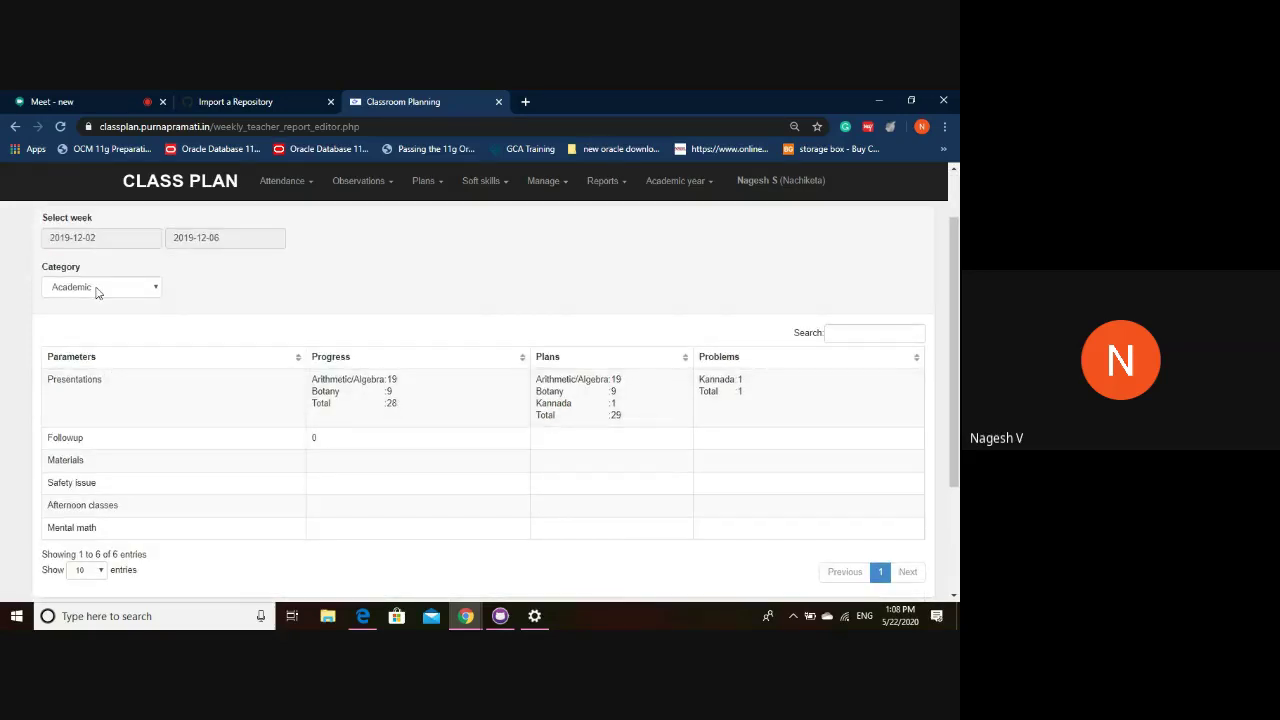
{"action": "left_click", "coordinate": [97, 292]}
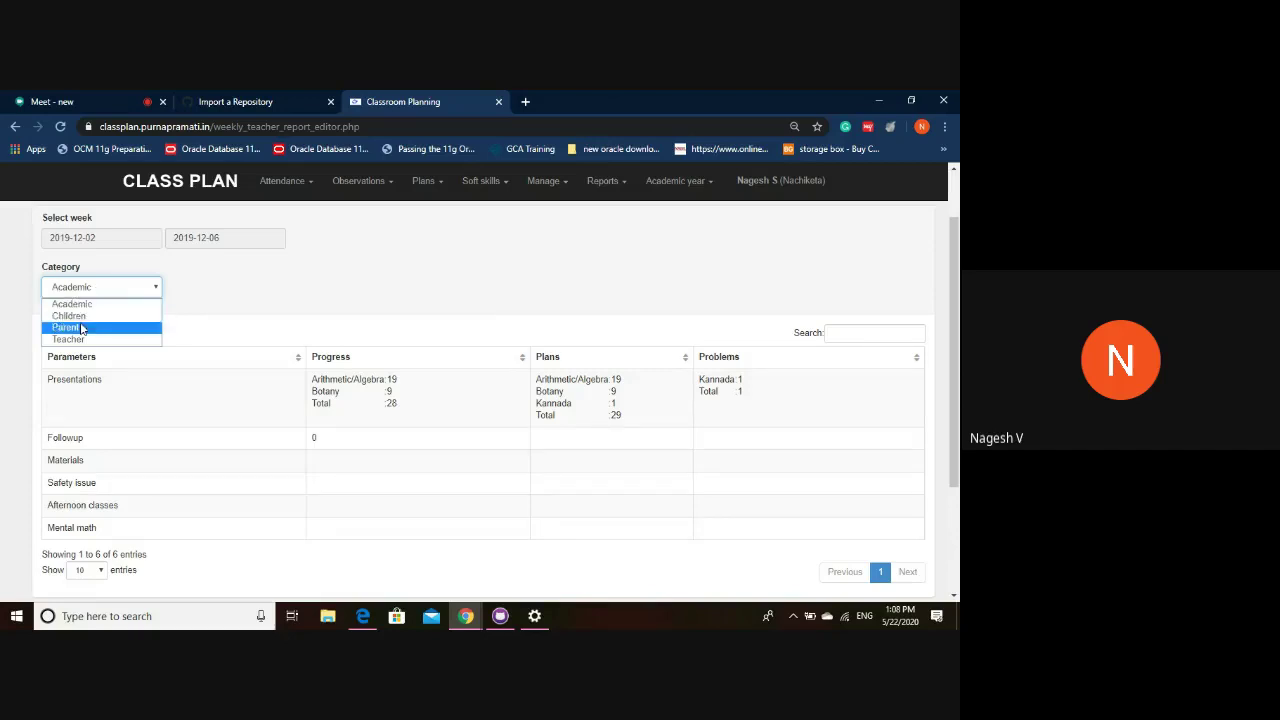
{"action": "left_click", "coordinate": [133, 306]}
{"action": "scroll", "coordinate": [189, 360], "scroll_direction": "down", "scroll_amount": 1}
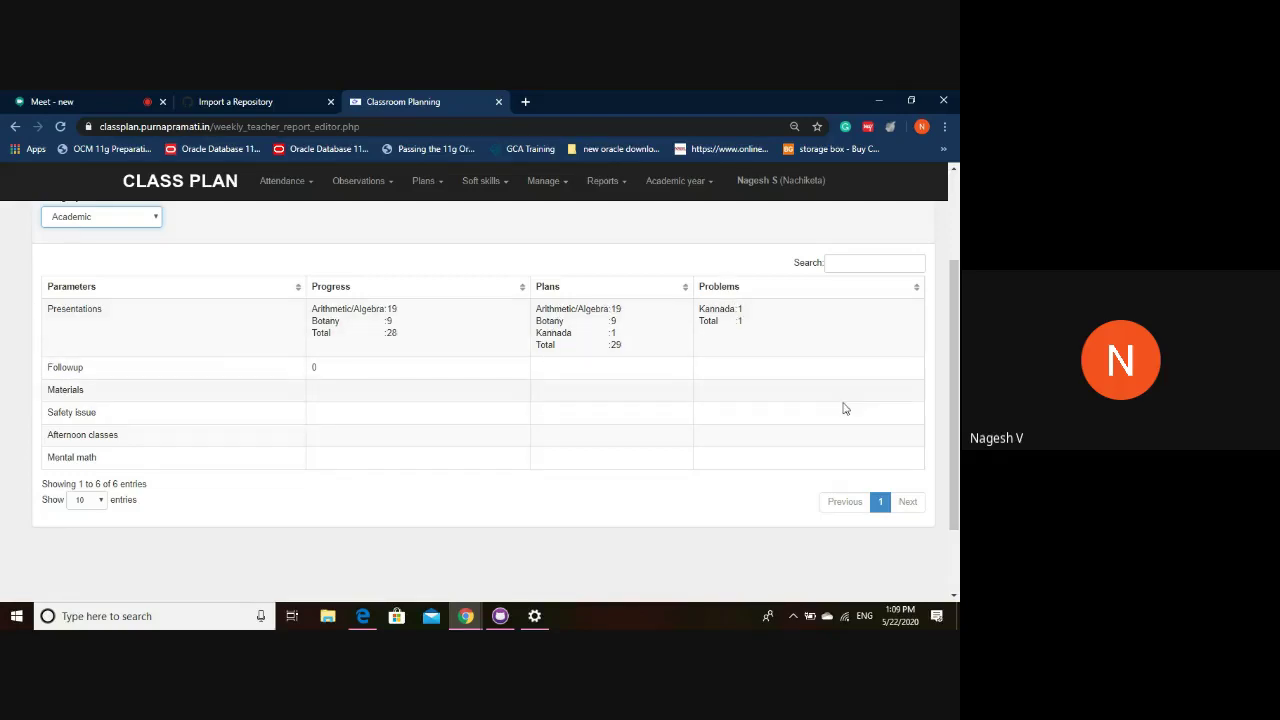
{"action": "left_click", "coordinate": [342, 392]}
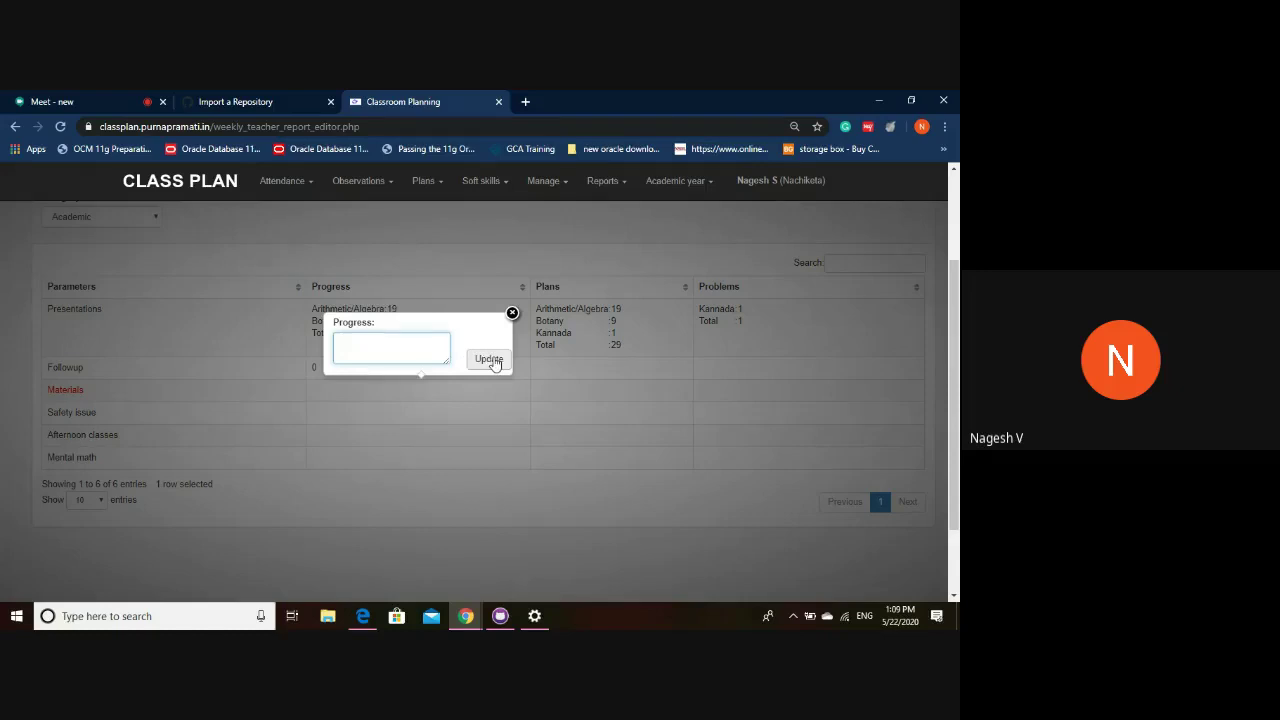
{"action": "left_click", "coordinate": [489, 361]}
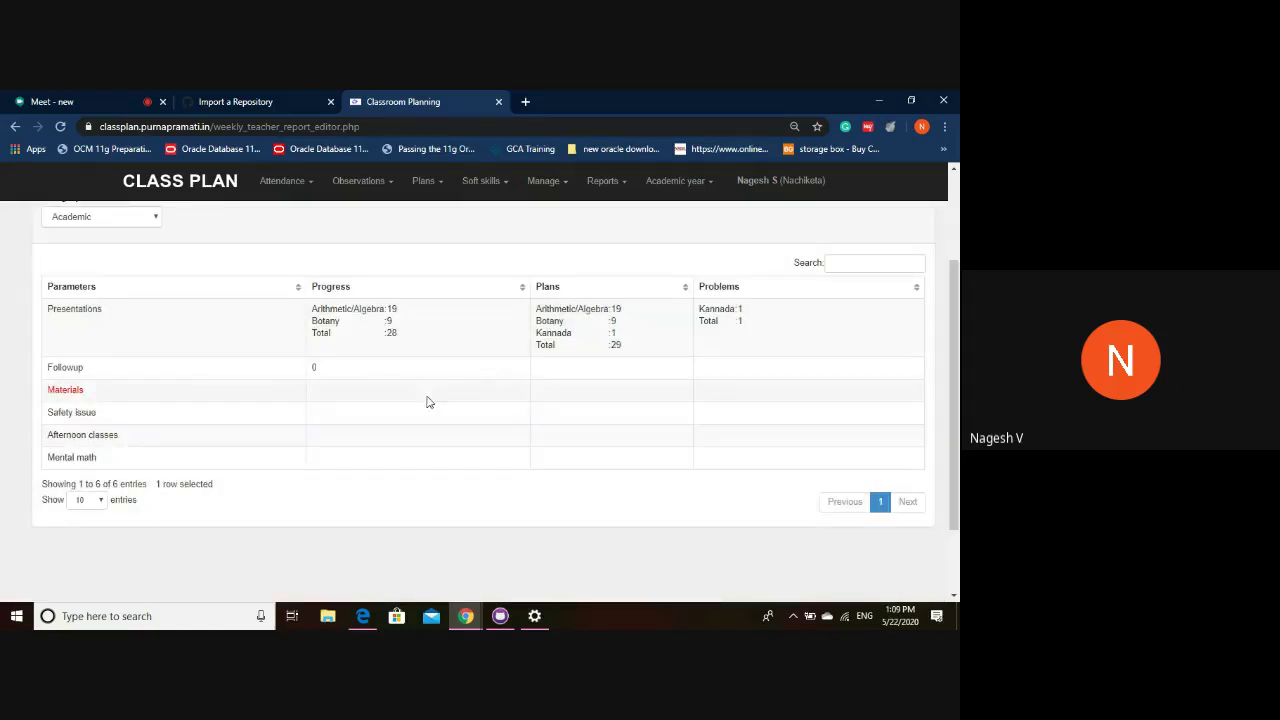
View the weekly report parameters for the Children, Parent and Teacher categories in turn.
{"action": "scroll", "coordinate": [440, 410], "scroll_direction": "up", "scroll_amount": 2}
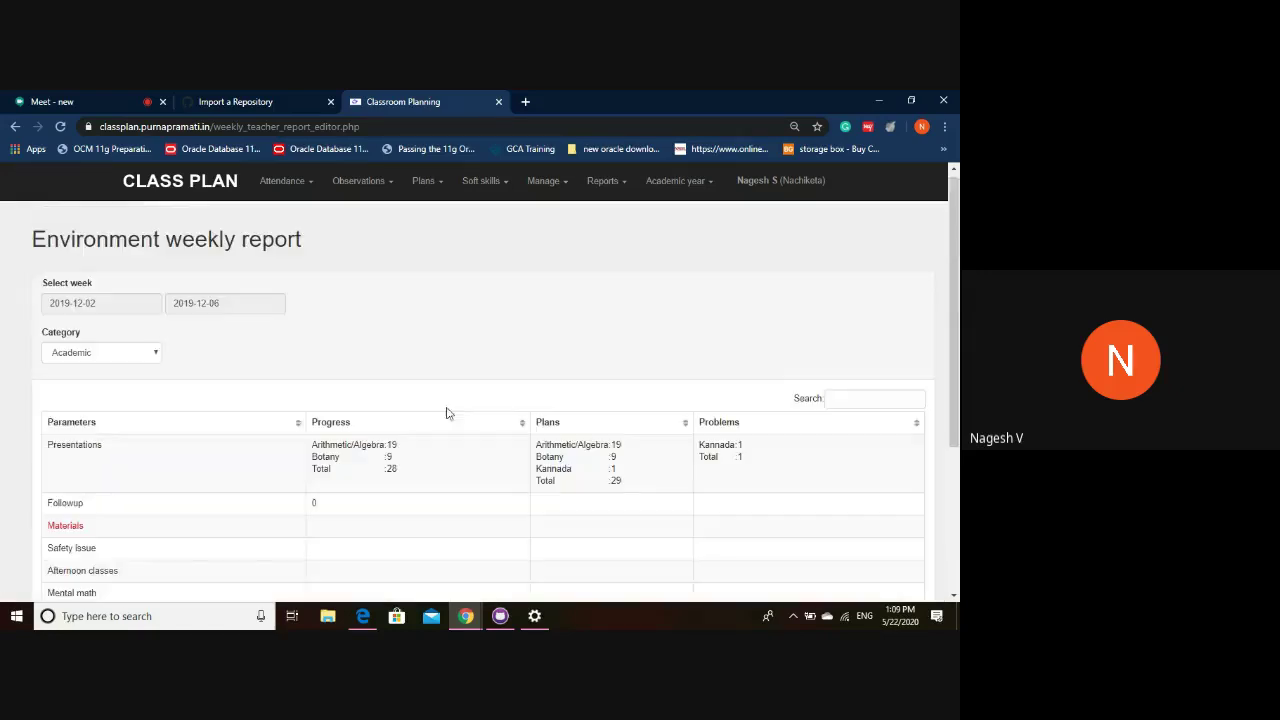
{"action": "left_click", "coordinate": [156, 358]}
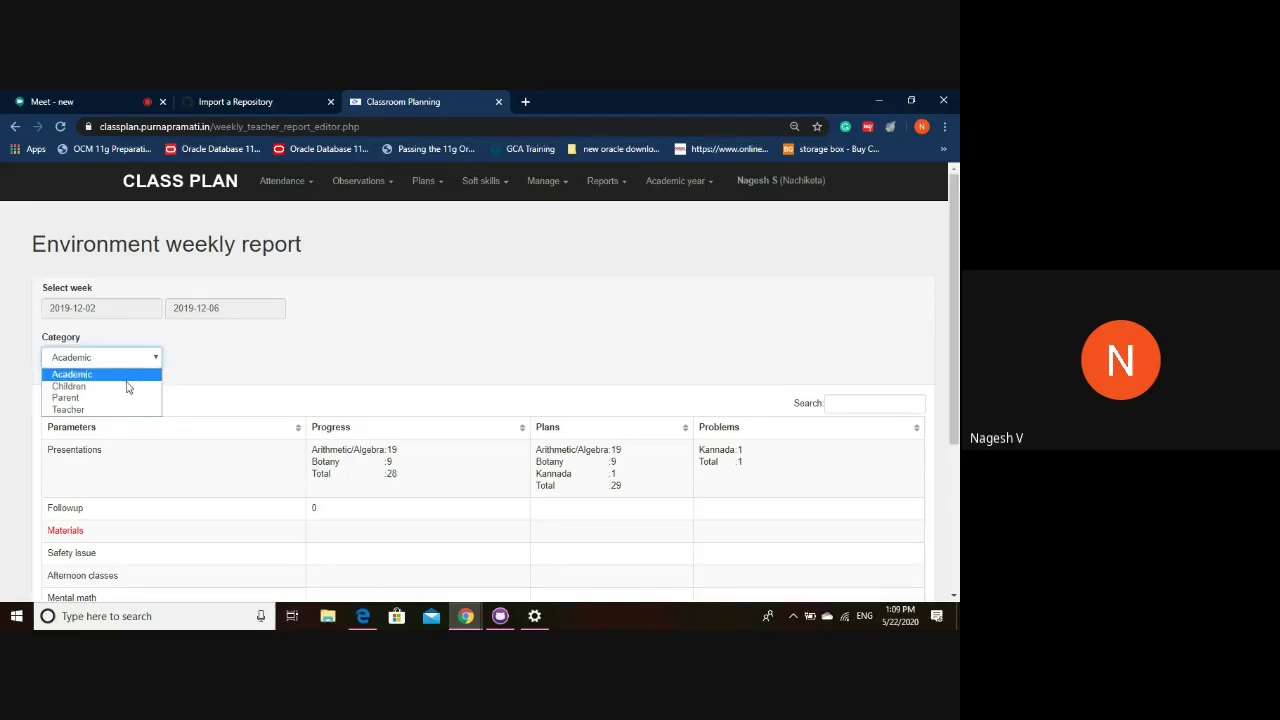
{"action": "left_click", "coordinate": [125, 386]}
{"action": "scroll", "coordinate": [280, 447], "scroll_direction": "down", "scroll_amount": 1}
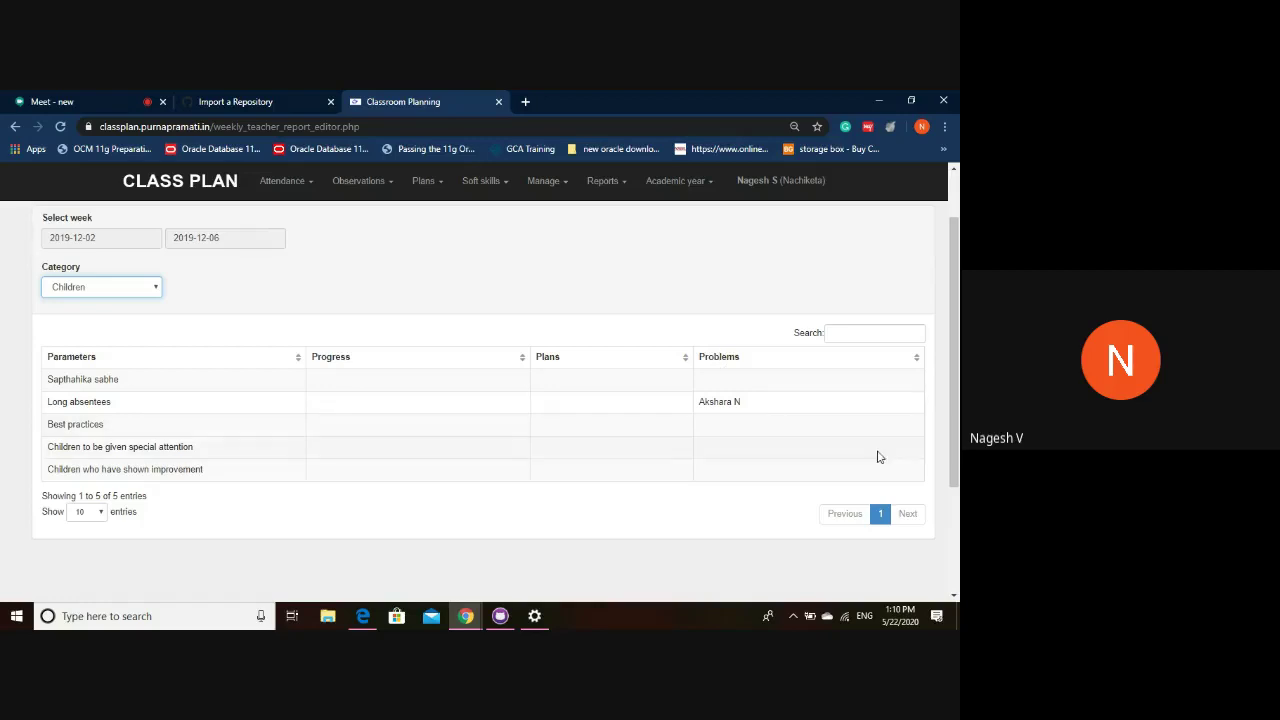
{"action": "left_click", "coordinate": [156, 287]}
{"action": "left_click", "coordinate": [139, 327]}
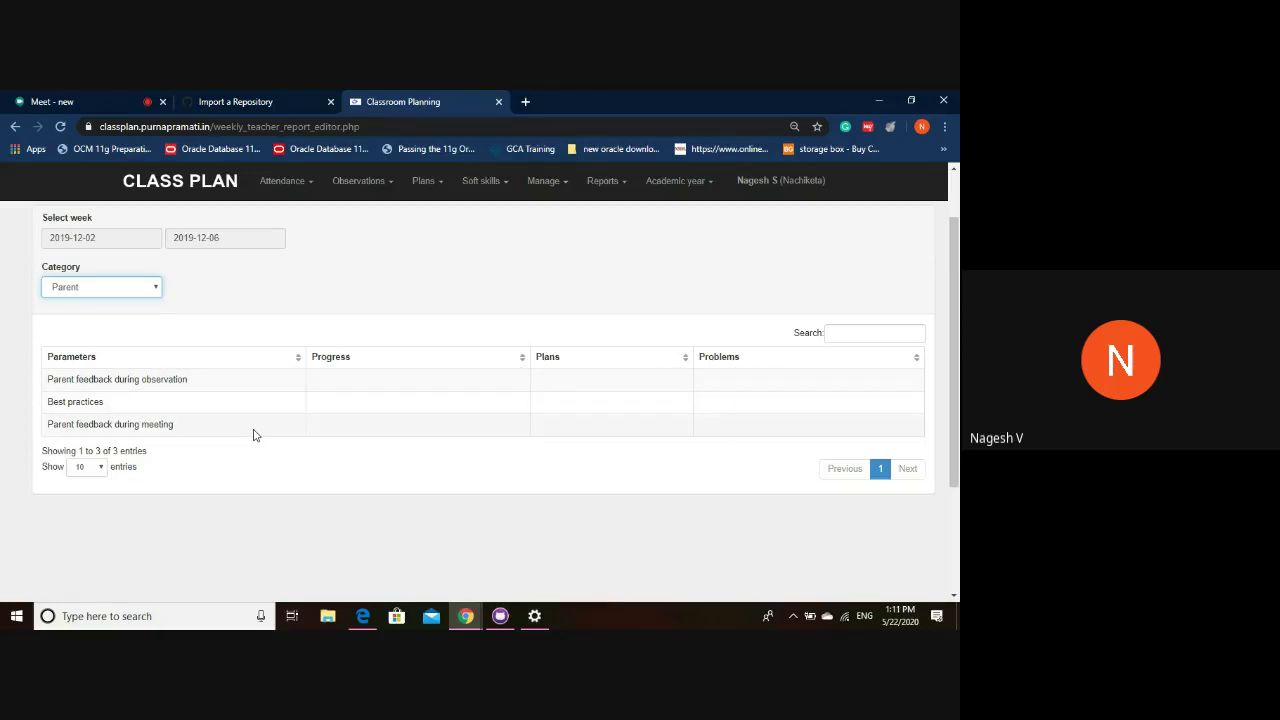
{"action": "left_click", "coordinate": [155, 289]}
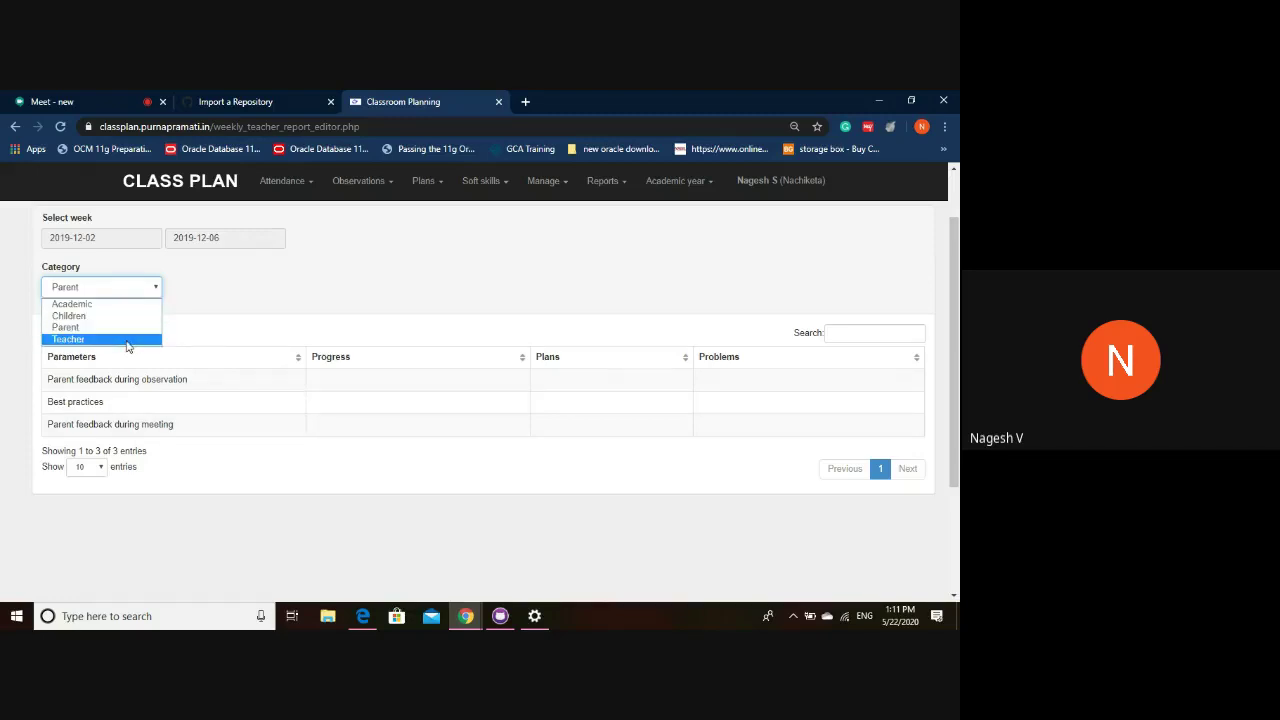
{"action": "left_click", "coordinate": [127, 340]}
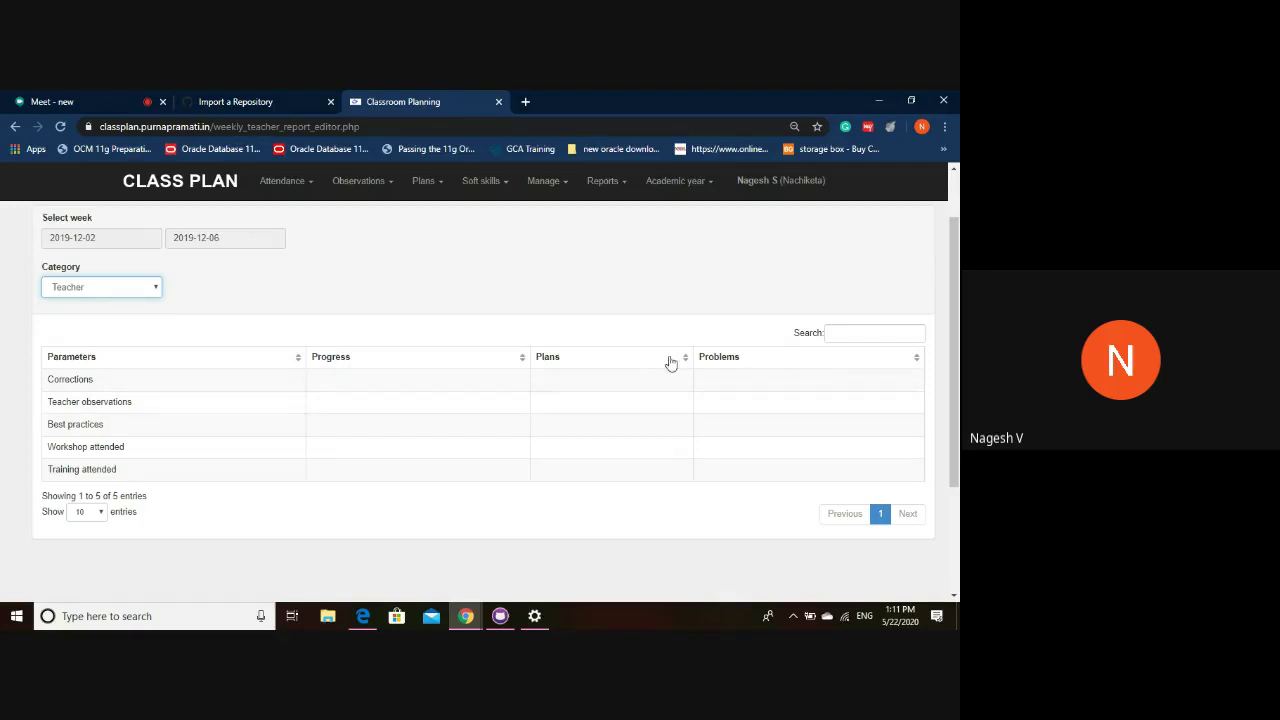
Open the Progress entry for Best practices in the Teacher category and close it without updating.
{"action": "left_click", "coordinate": [332, 426]}
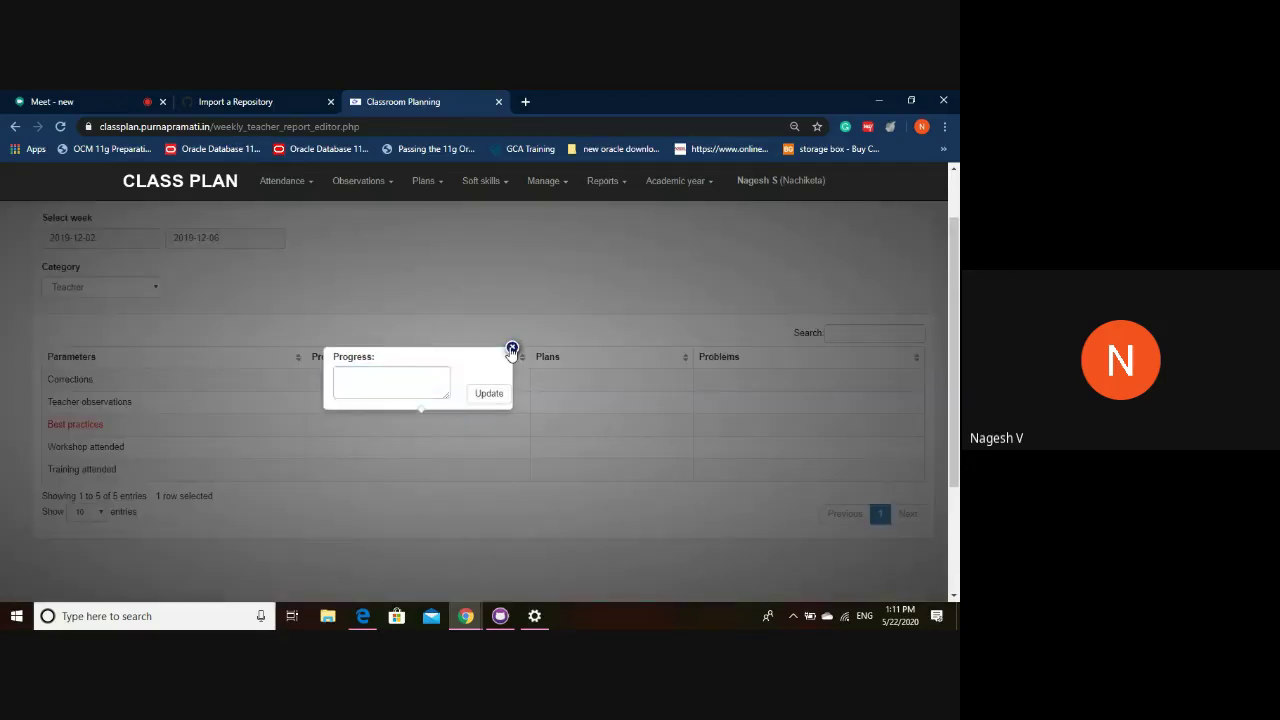
{"action": "left_click", "coordinate": [511, 349]}
{"action": "scroll", "coordinate": [271, 371], "scroll_direction": "up", "scroll_amount": 1}
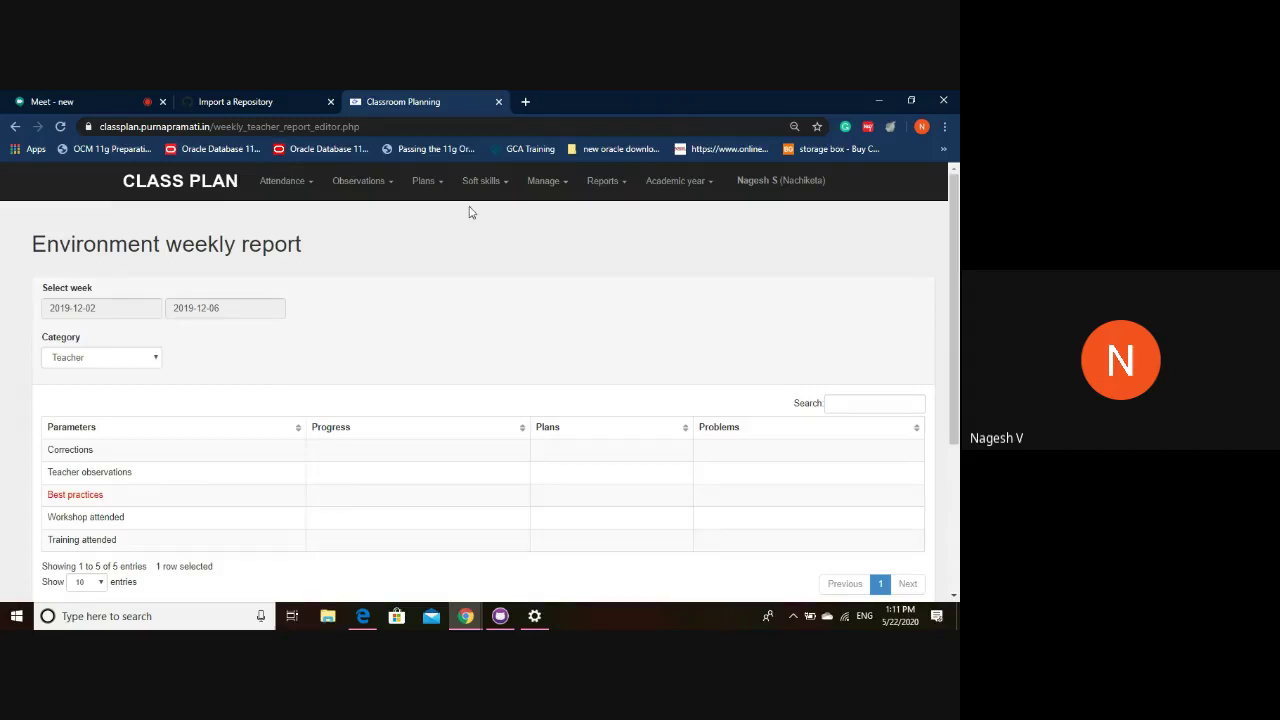
Open the environment report for viewing and set its start date to 2019-12-02.
{"action": "left_click", "coordinate": [607, 186]}
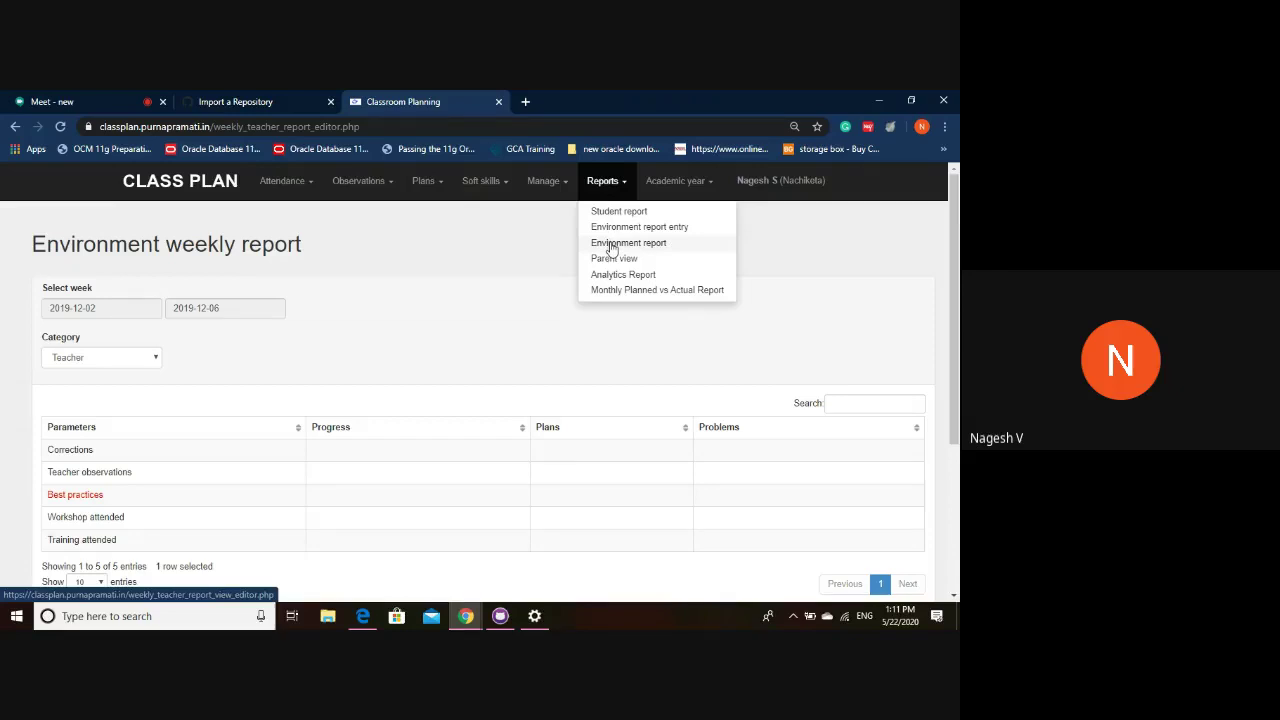
{"action": "left_click", "coordinate": [612, 246]}
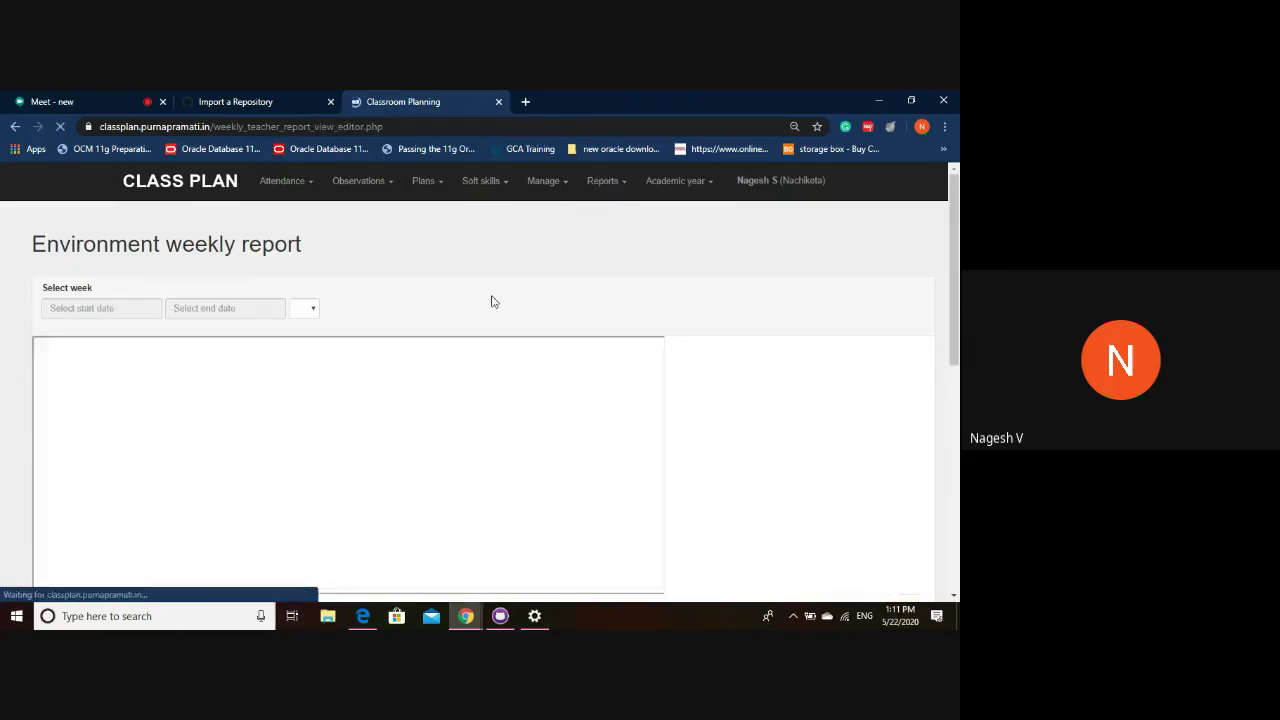
{"action": "left_click", "coordinate": [103, 307]}
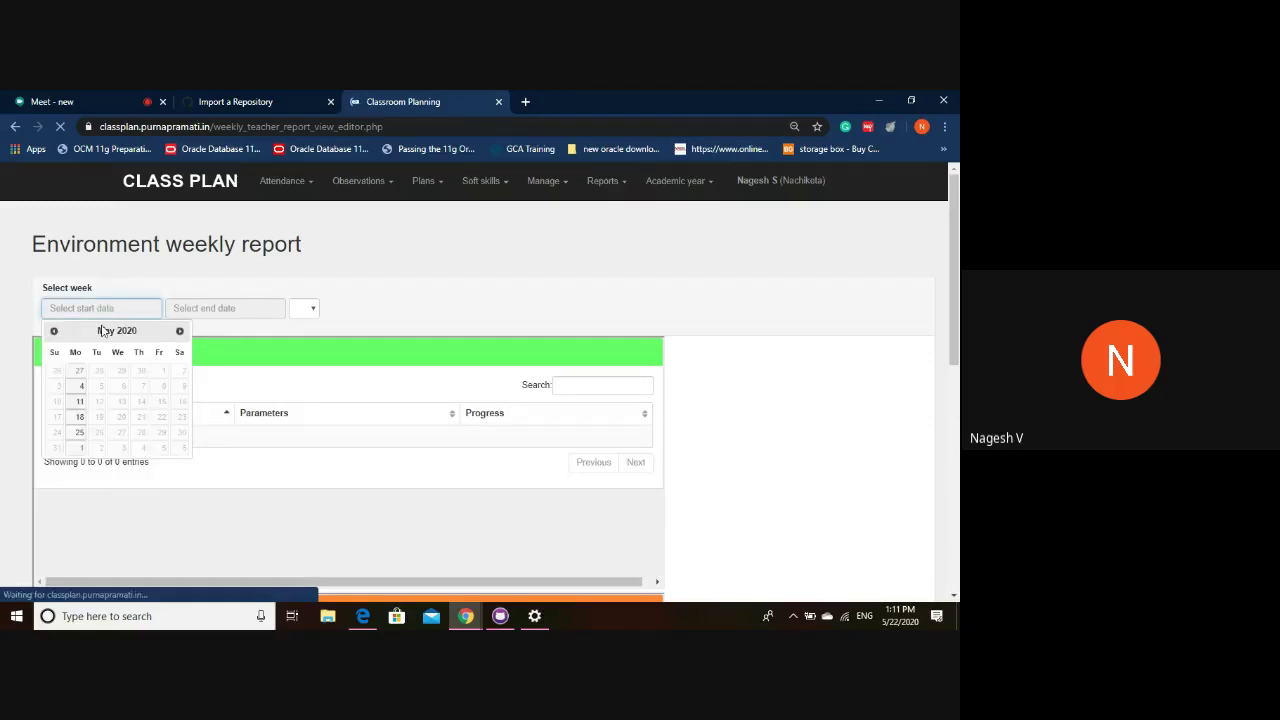
{"action": "left_click", "coordinate": [53, 331]}
{"action": "left_click", "coordinate": [53, 331]}
{"action": "left_click", "coordinate": [53, 331]}
{"action": "left_click", "coordinate": [53, 331]}
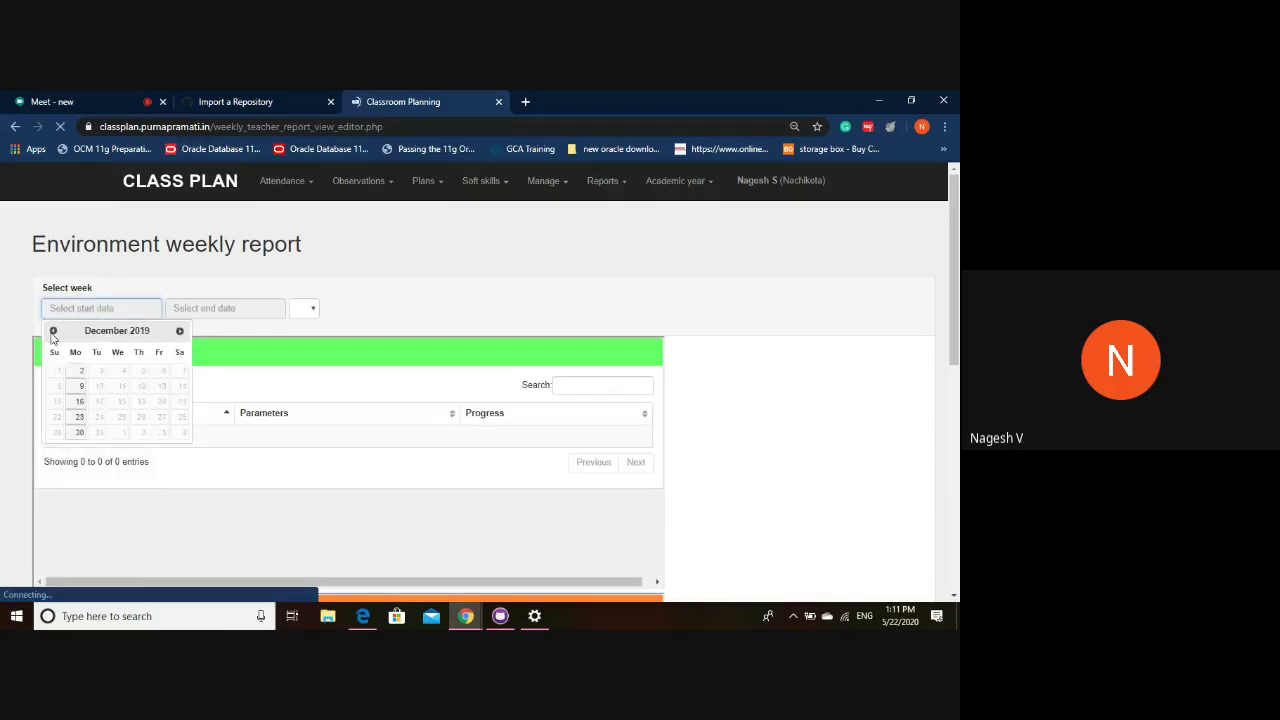
{"action": "left_click", "coordinate": [78, 372]}
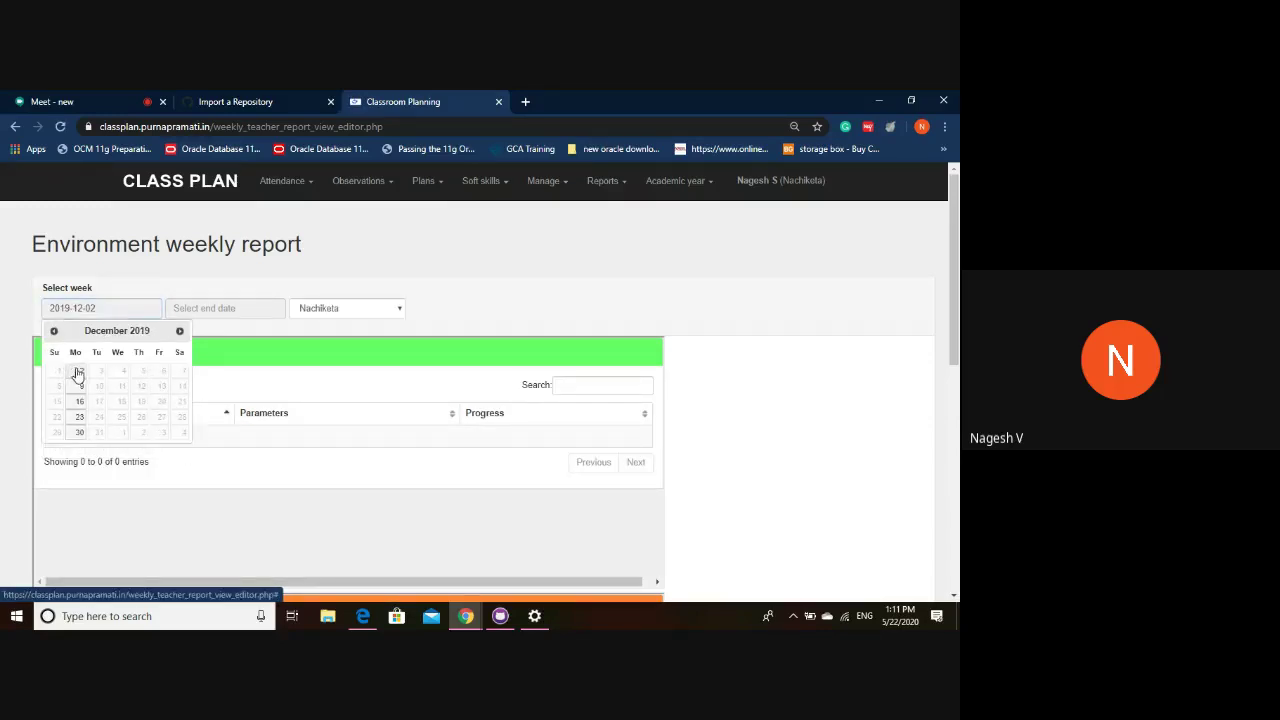
Set the environment report's end date to 2019-12-06 and load it for the Nachiketa environment.
{"action": "left_click", "coordinate": [215, 310]}
{"action": "left_click", "coordinate": [177, 332]}
{"action": "left_click", "coordinate": [177, 332]}
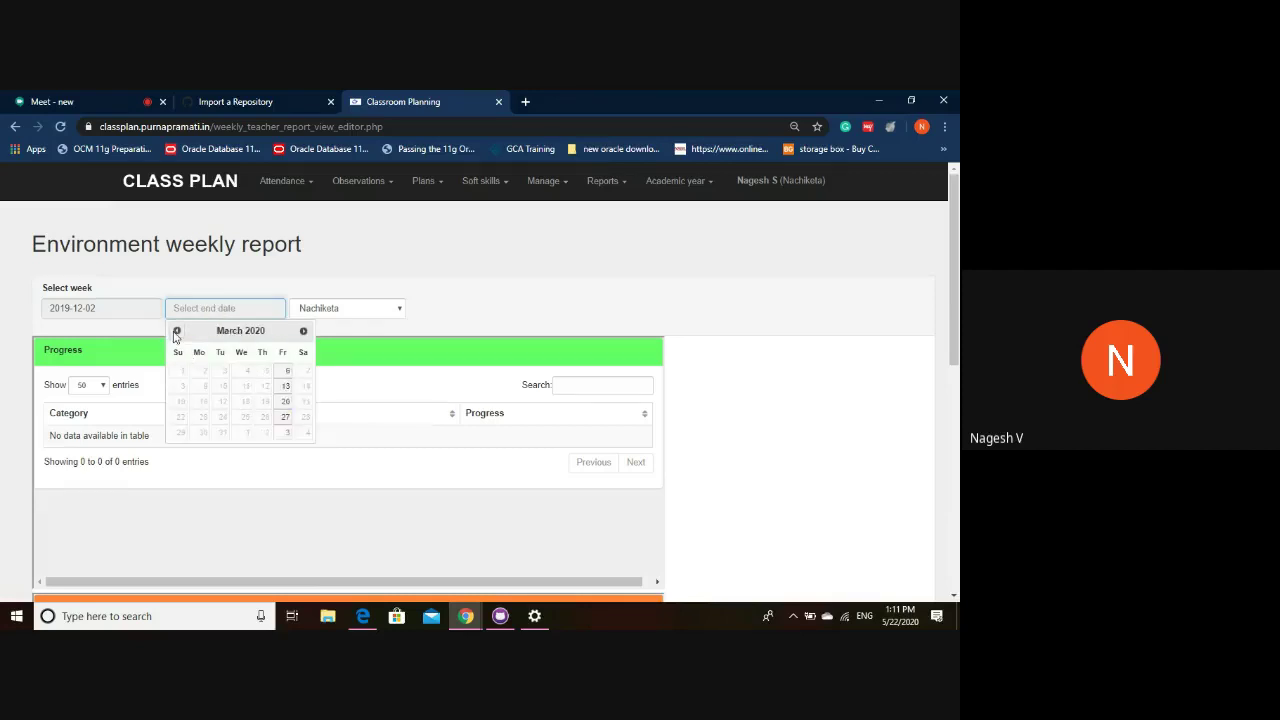
{"action": "left_click", "coordinate": [177, 332]}
{"action": "left_click", "coordinate": [177, 332]}
{"action": "left_click", "coordinate": [177, 332]}
{"action": "left_click", "coordinate": [288, 372]}
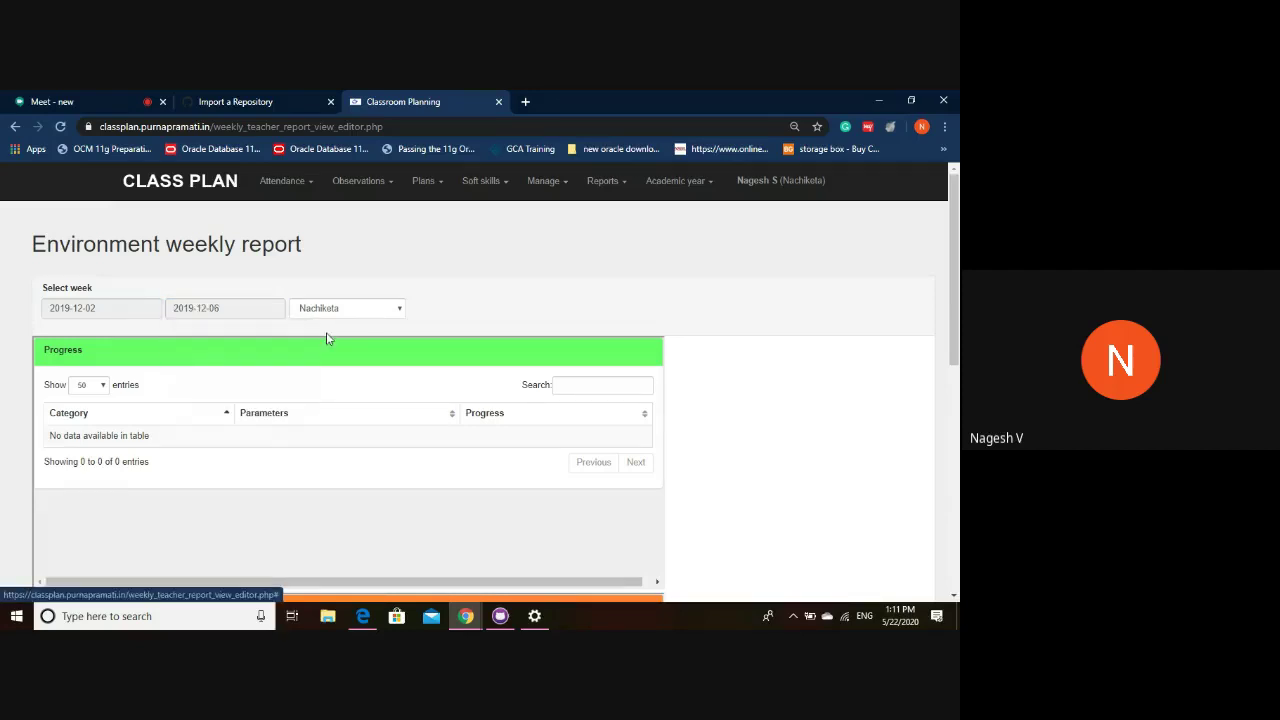
{"action": "left_click", "coordinate": [334, 312]}
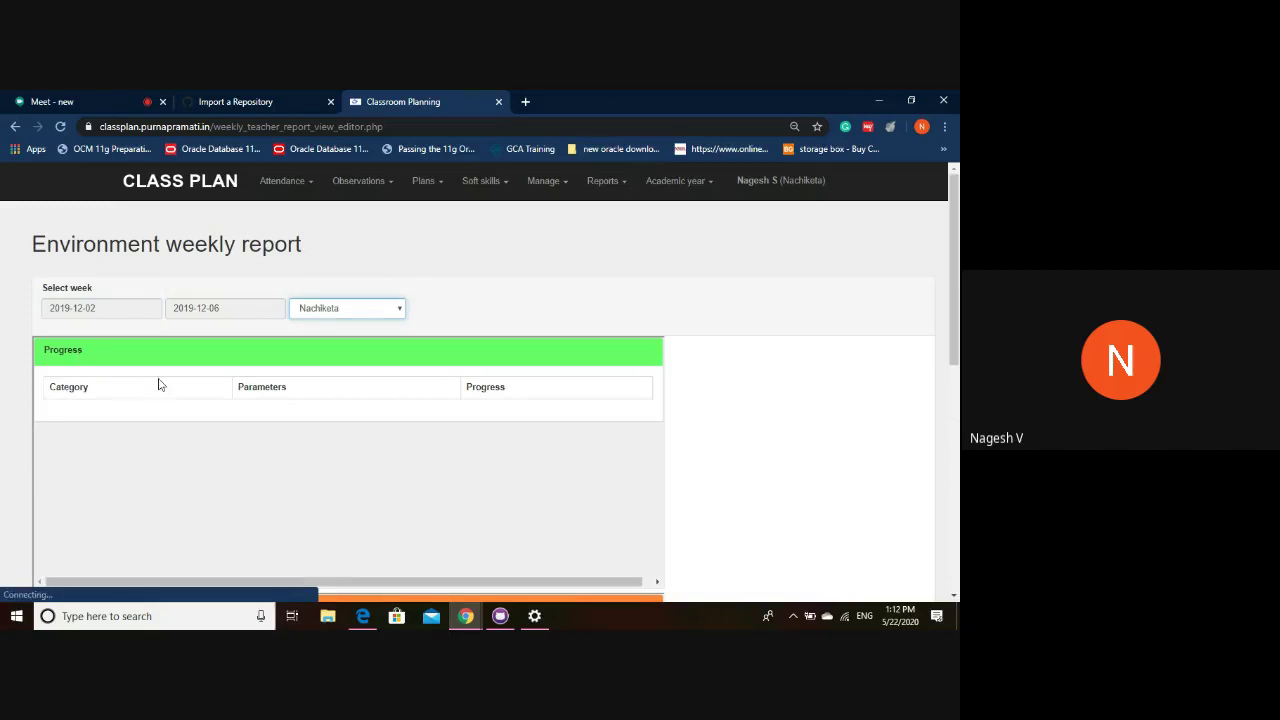
Review the Progress, Plans and Problems sections of the Nachiketa environment weekly report.
{"action": "scroll", "coordinate": [158, 384], "scroll_direction": "down", "scroll_amount": 3}
{"action": "scroll", "coordinate": [158, 384], "scroll_direction": "up", "scroll_amount": 3}
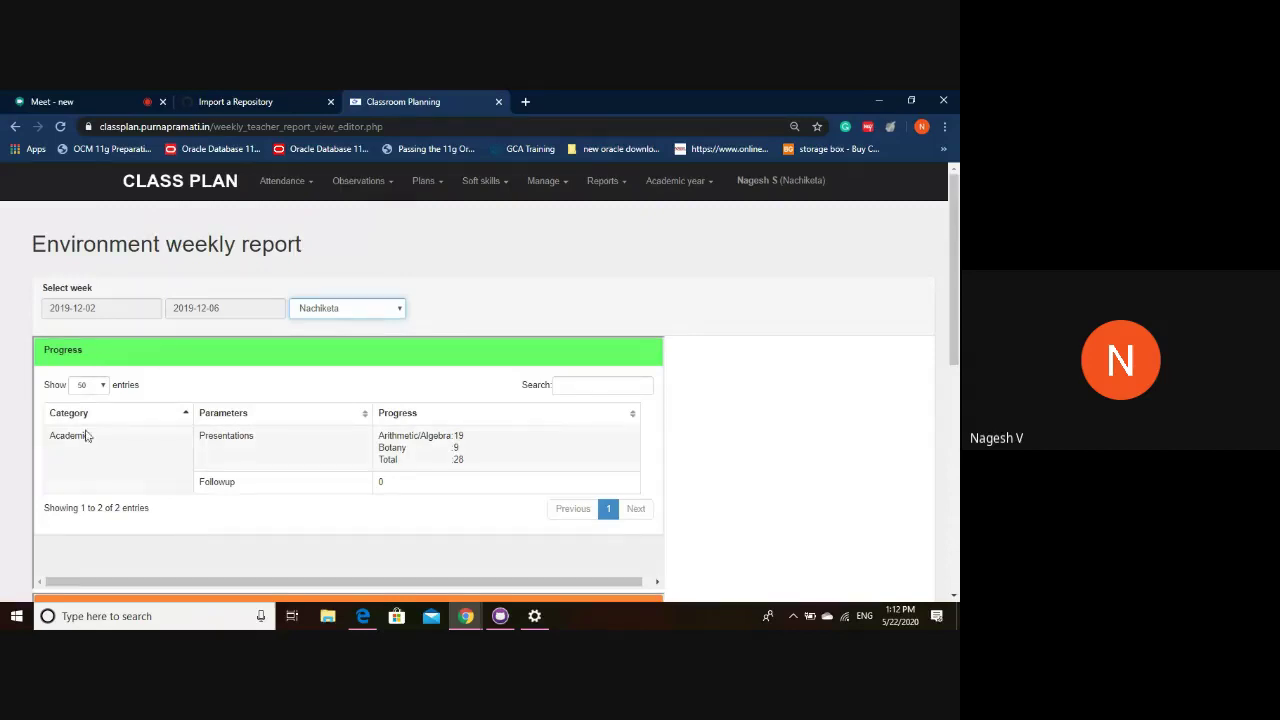
{"action": "scroll", "coordinate": [231, 510], "scroll_direction": "down", "scroll_amount": 2}
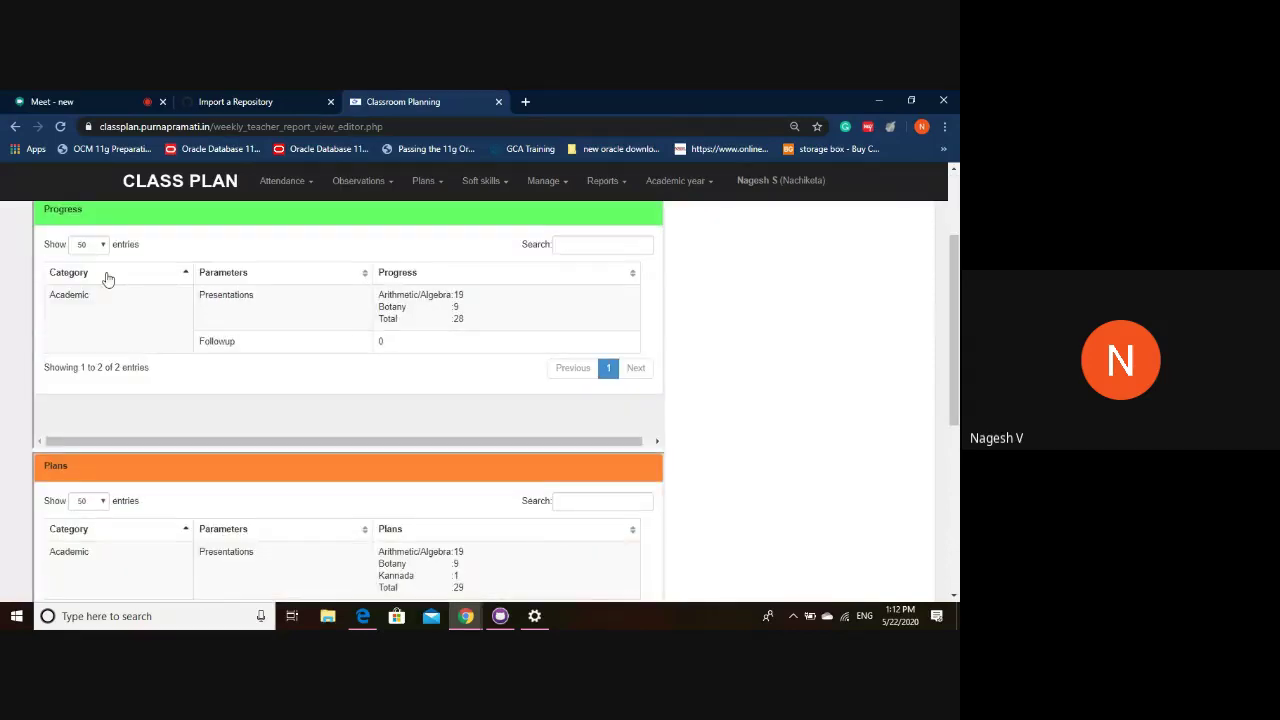
{"action": "scroll", "coordinate": [486, 457], "scroll_direction": "down", "scroll_amount": 4}
{"action": "scroll", "coordinate": [486, 457], "scroll_direction": "down", "scroll_amount": 1}
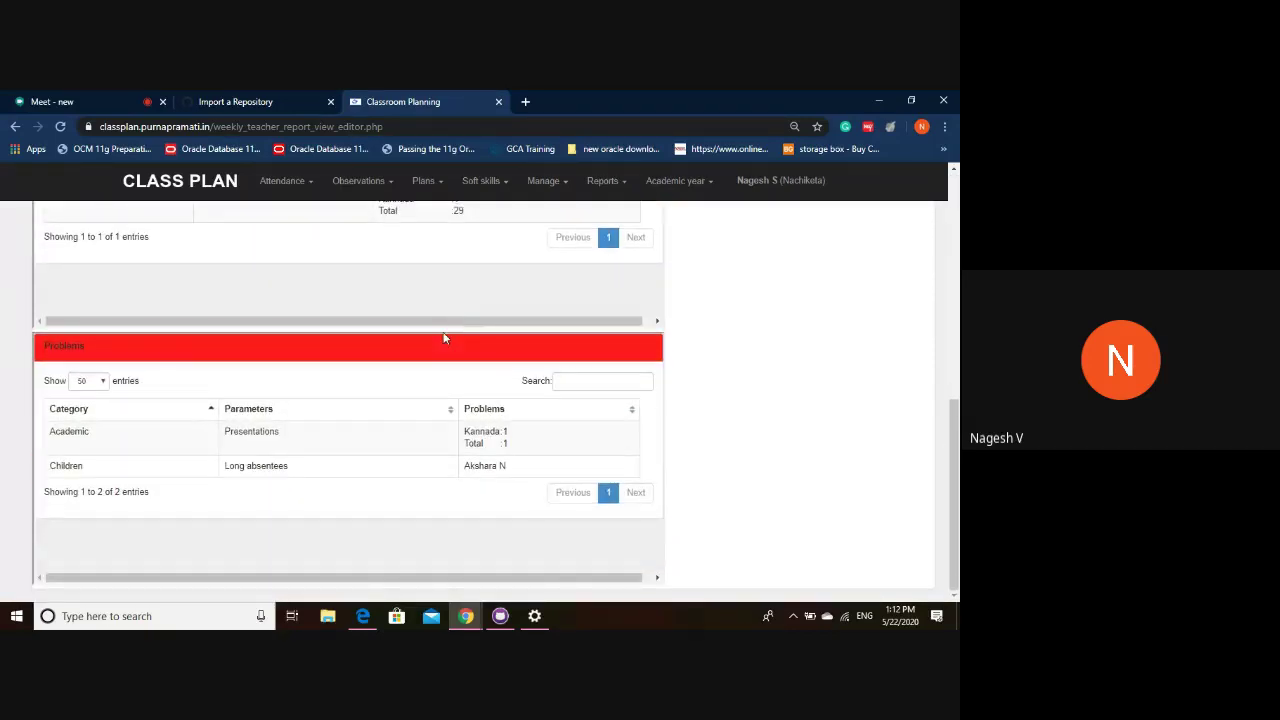
{"action": "scroll", "coordinate": [436, 483], "scroll_direction": "up", "scroll_amount": 8}
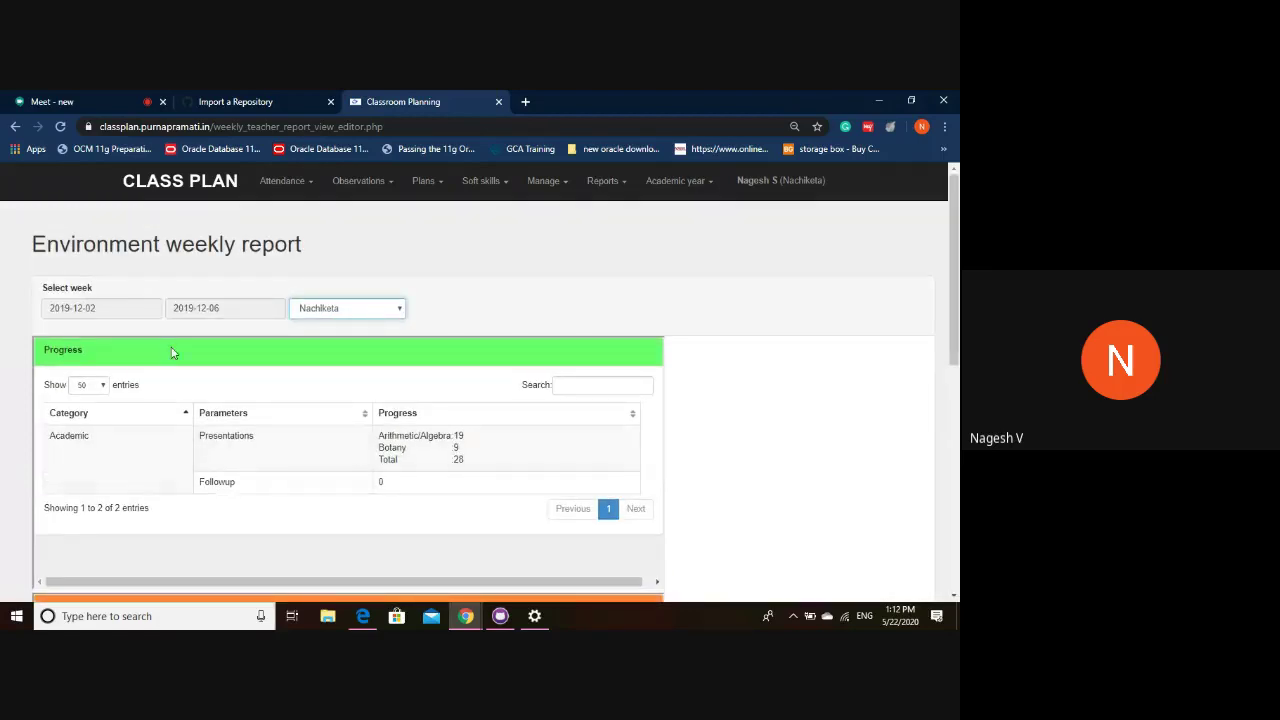
Open the parent view report, keep the first listed child and choose academic year 2019.
{"action": "left_click", "coordinate": [618, 190]}
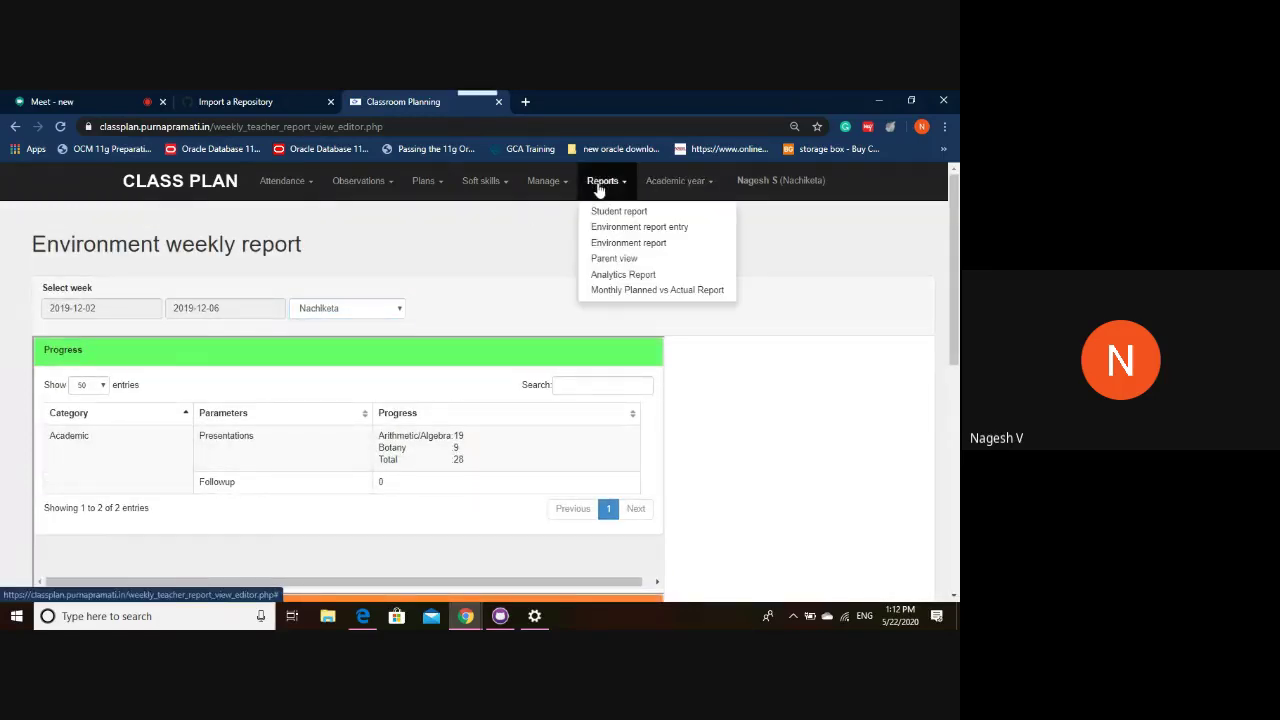
{"action": "left_click", "coordinate": [598, 263]}
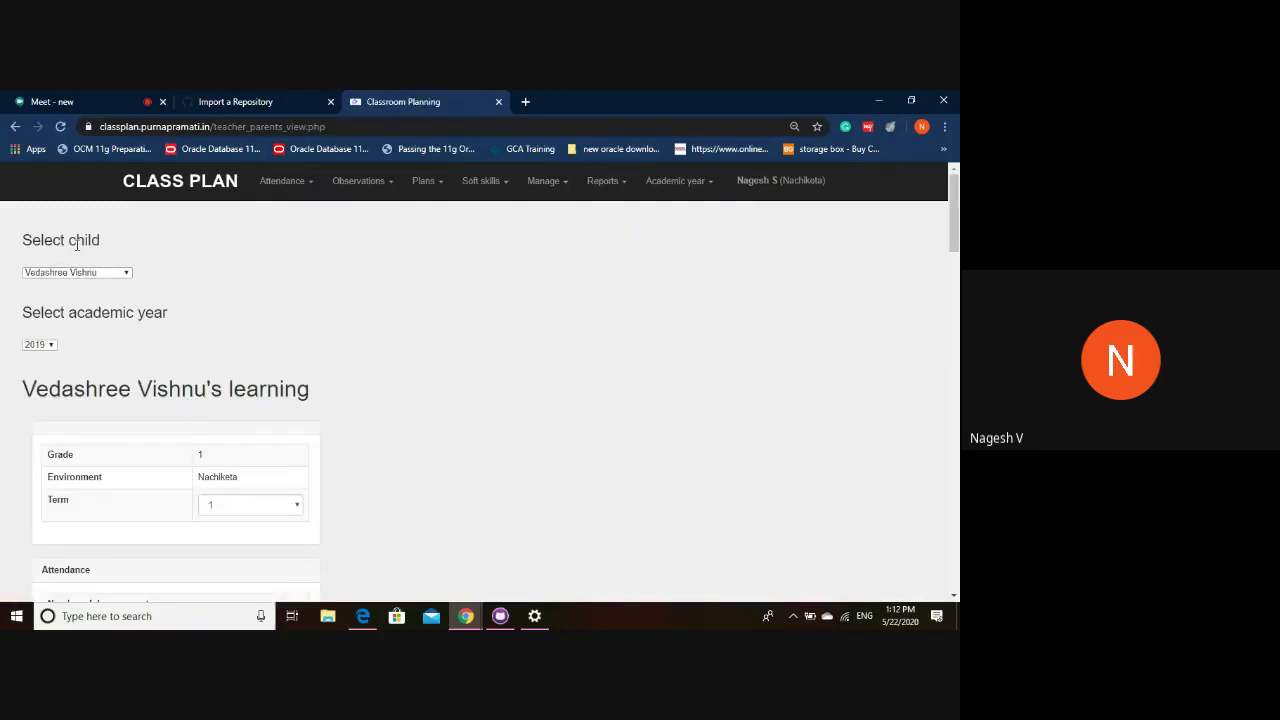
{"action": "left_click", "coordinate": [126, 274]}
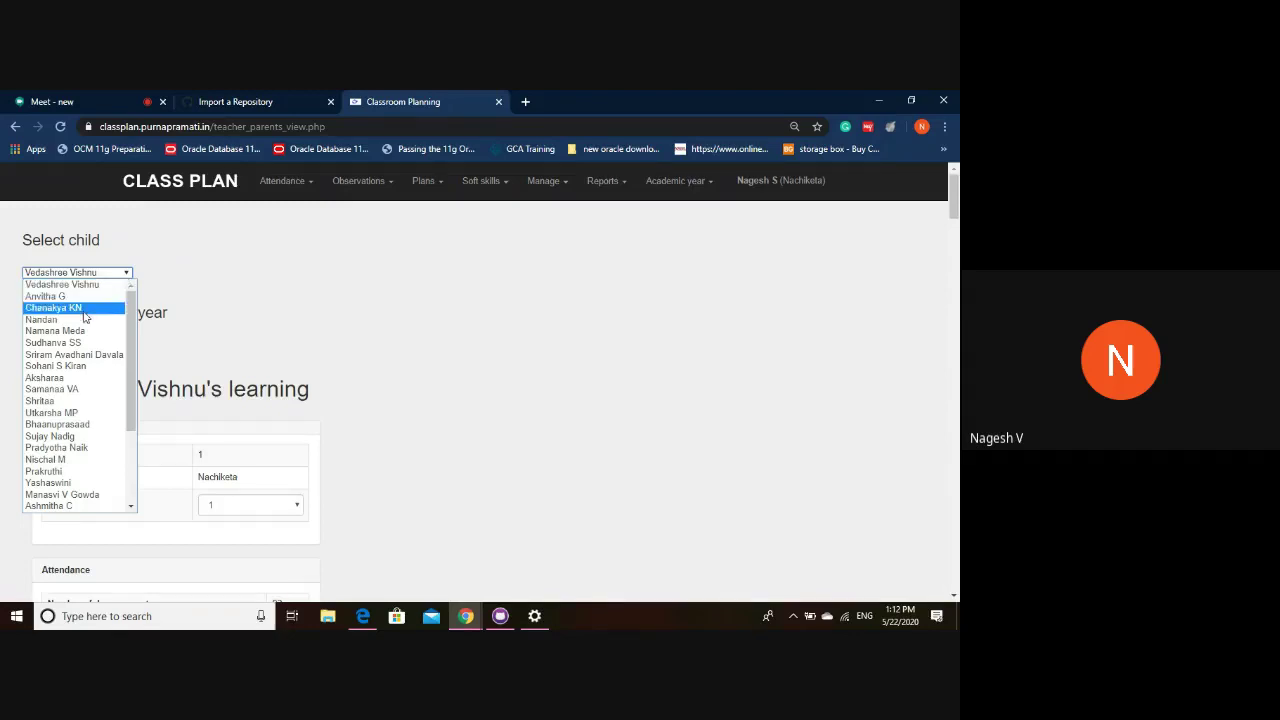
{"action": "left_click", "coordinate": [222, 293]}
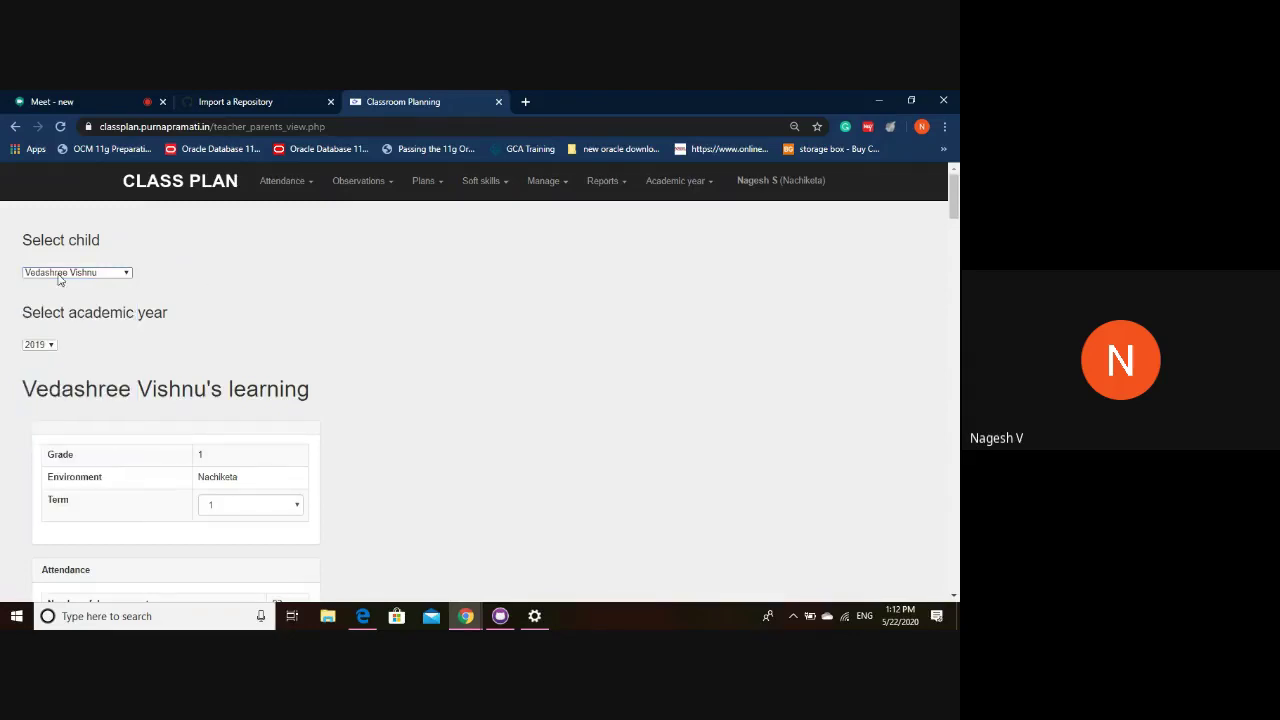
{"action": "left_click", "coordinate": [49, 345]}
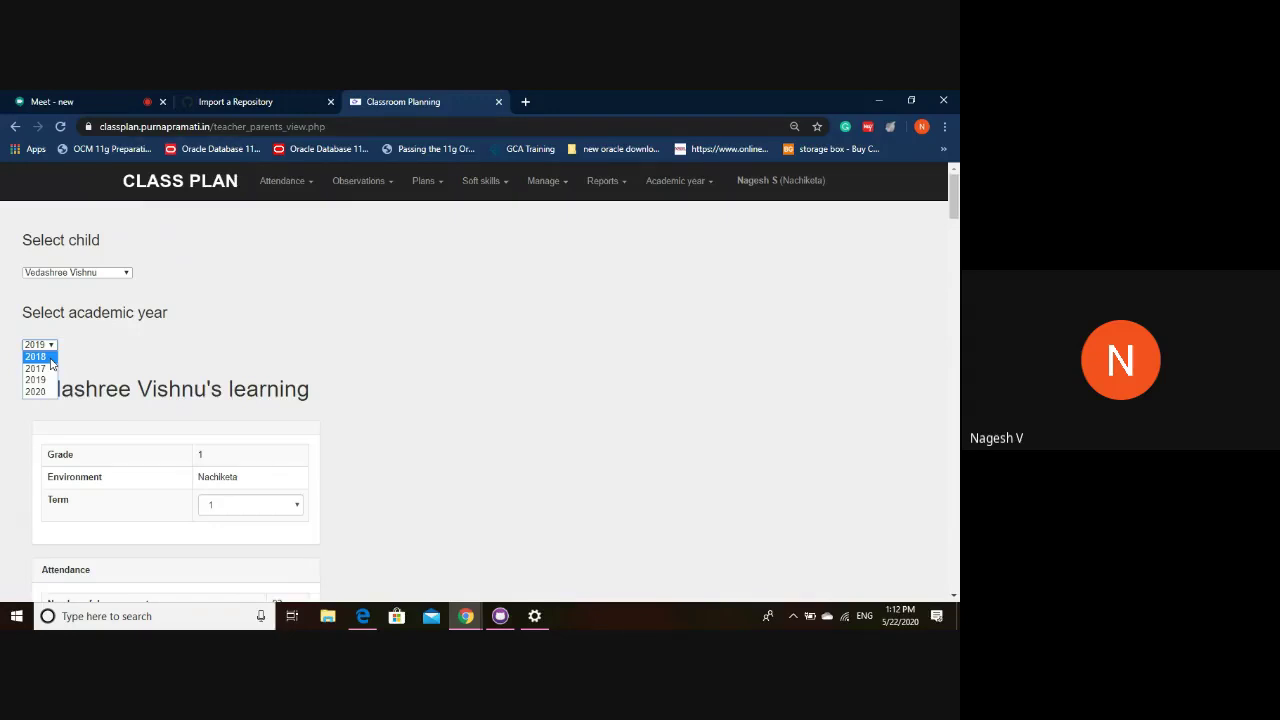
{"action": "left_click", "coordinate": [40, 379]}
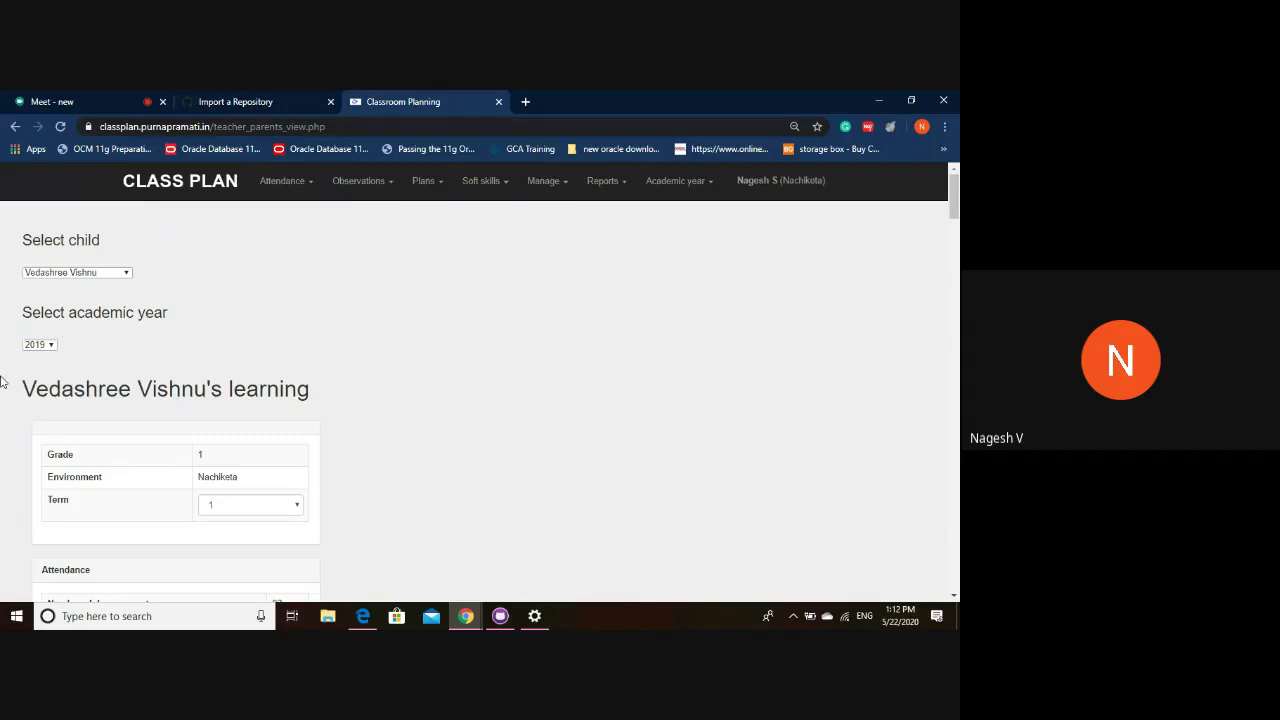
Highlight the environment name in the child's learning summary and keep the term at 1.
{"action": "scroll", "coordinate": [194, 366], "scroll_direction": "down", "scroll_amount": 3}
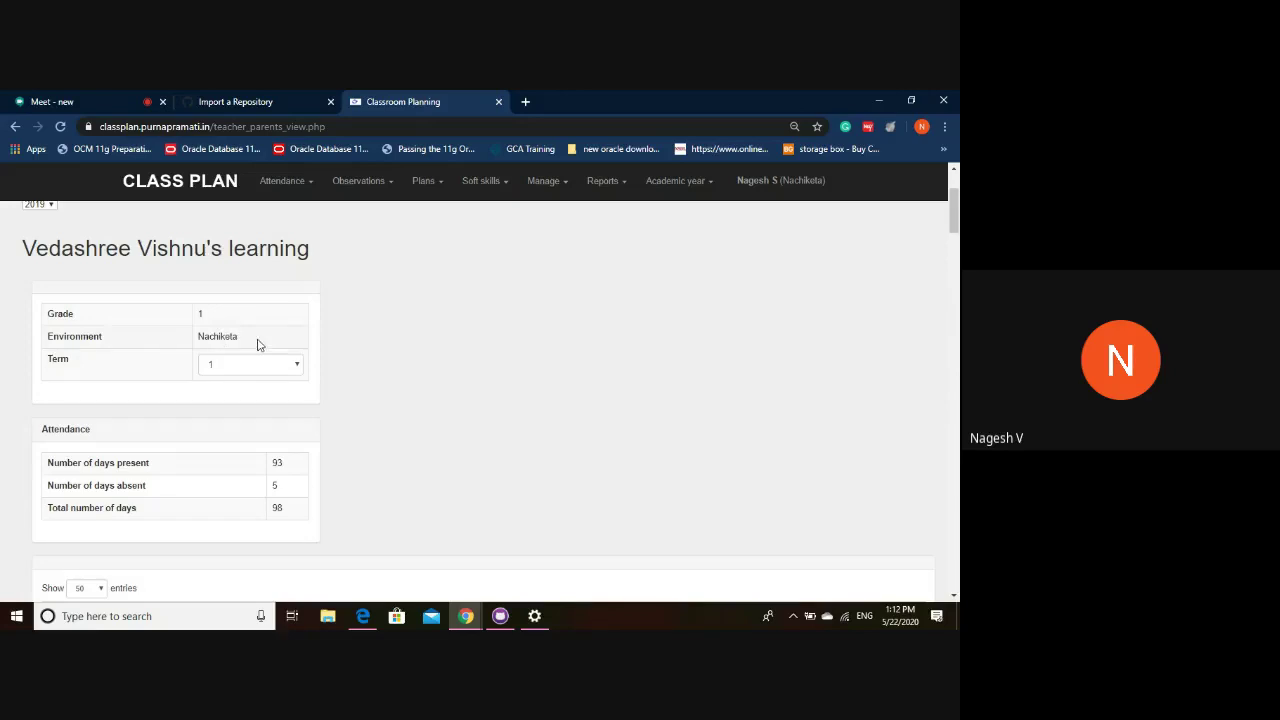
{"action": "left_click_drag", "start_coordinate": [257, 344], "coordinate": [195, 342]}
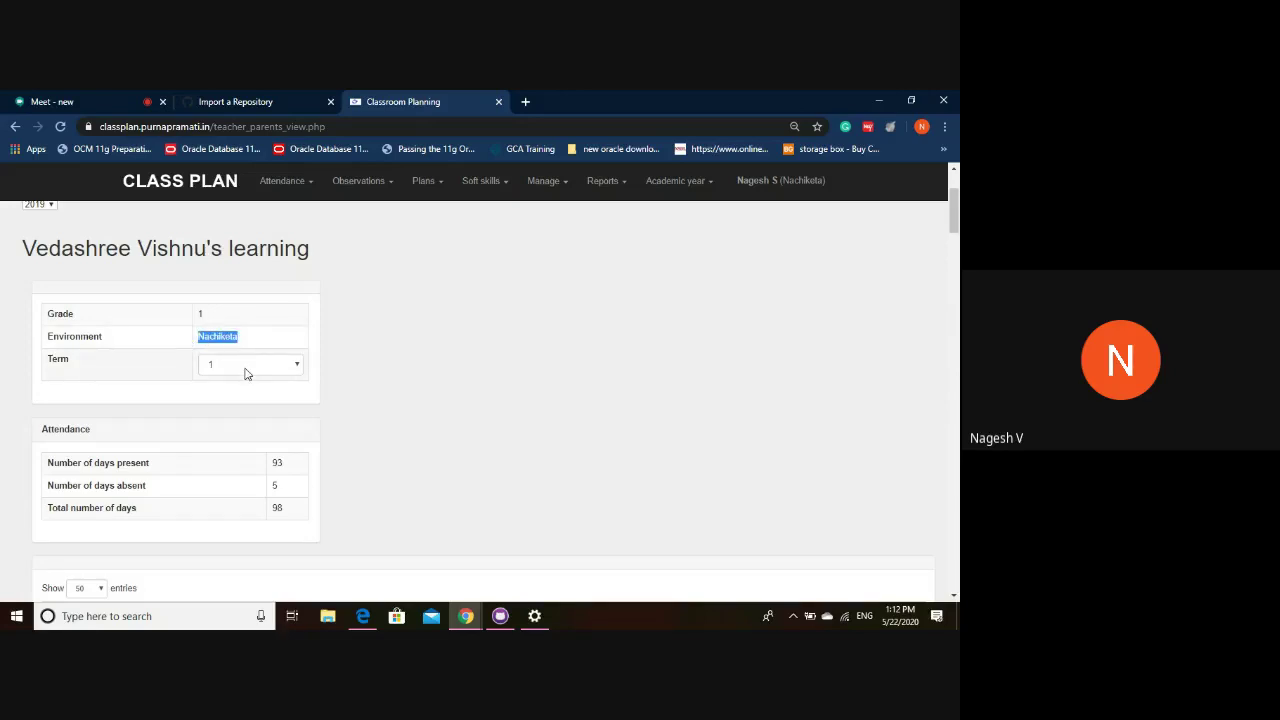
{"action": "left_click", "coordinate": [232, 371]}
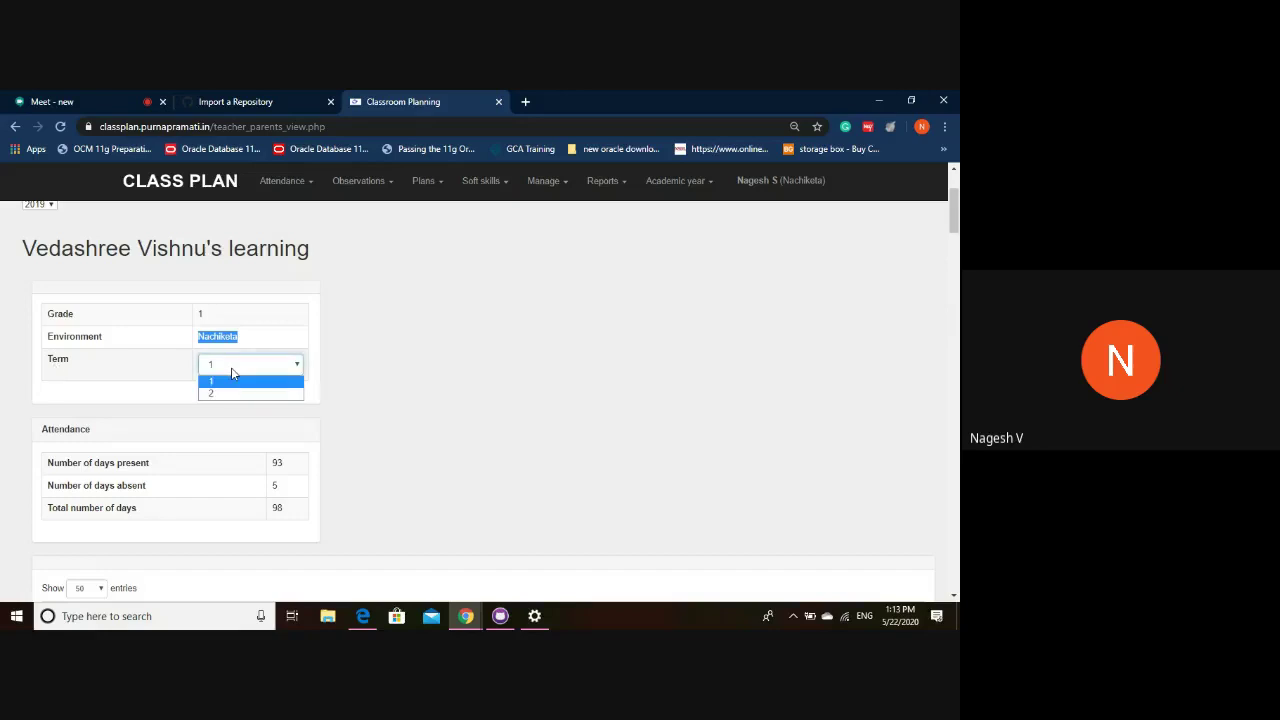
{"action": "left_click", "coordinate": [231, 367]}
Examine the child's attendance summary and the topics, presentations, learning indicators and observations for each subject.
{"action": "scroll", "coordinate": [128, 462], "scroll_direction": "down", "scroll_amount": 2}
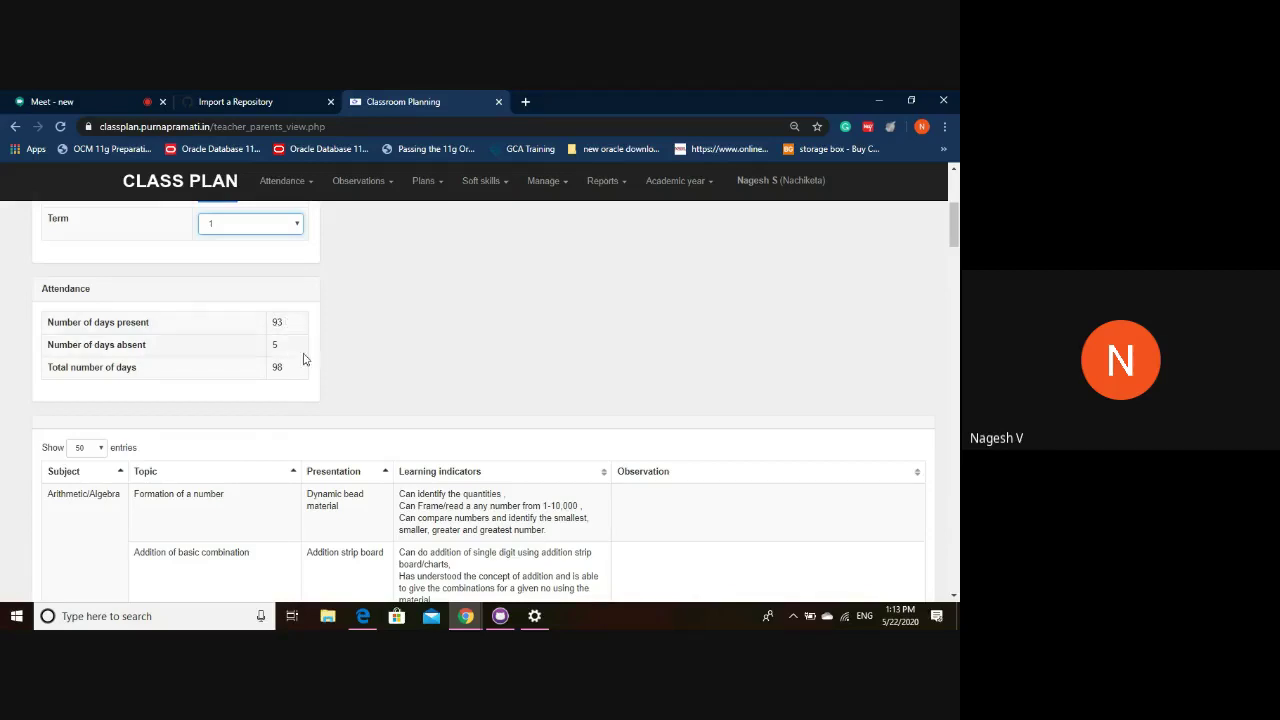
{"action": "scroll", "coordinate": [302, 488], "scroll_direction": "down", "scroll_amount": 3}
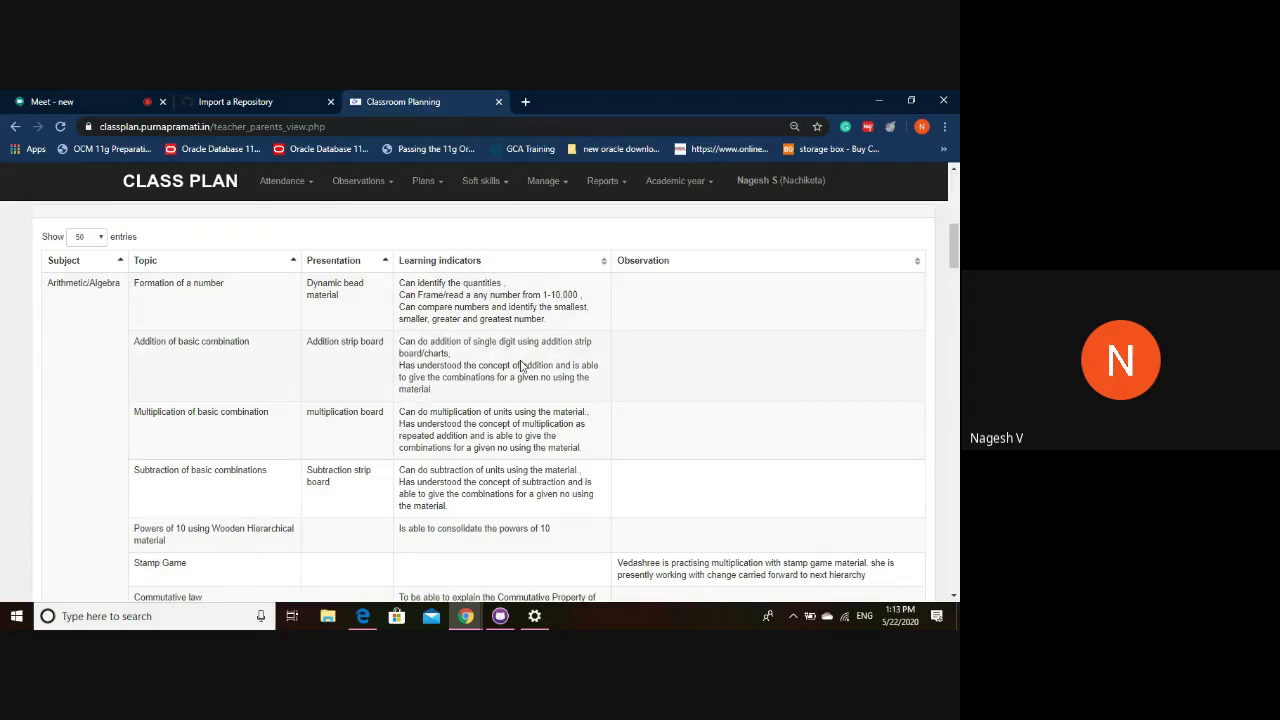
{"action": "scroll", "coordinate": [520, 360], "scroll_direction": "down", "scroll_amount": 4}
{"action": "scroll", "coordinate": [241, 405], "scroll_direction": "up", "scroll_amount": 10}
{"action": "left_click_drag", "start_coordinate": [198, 406], "coordinate": [241, 405]}
{"action": "scroll", "coordinate": [241, 405], "scroll_direction": "down", "scroll_amount": 15}
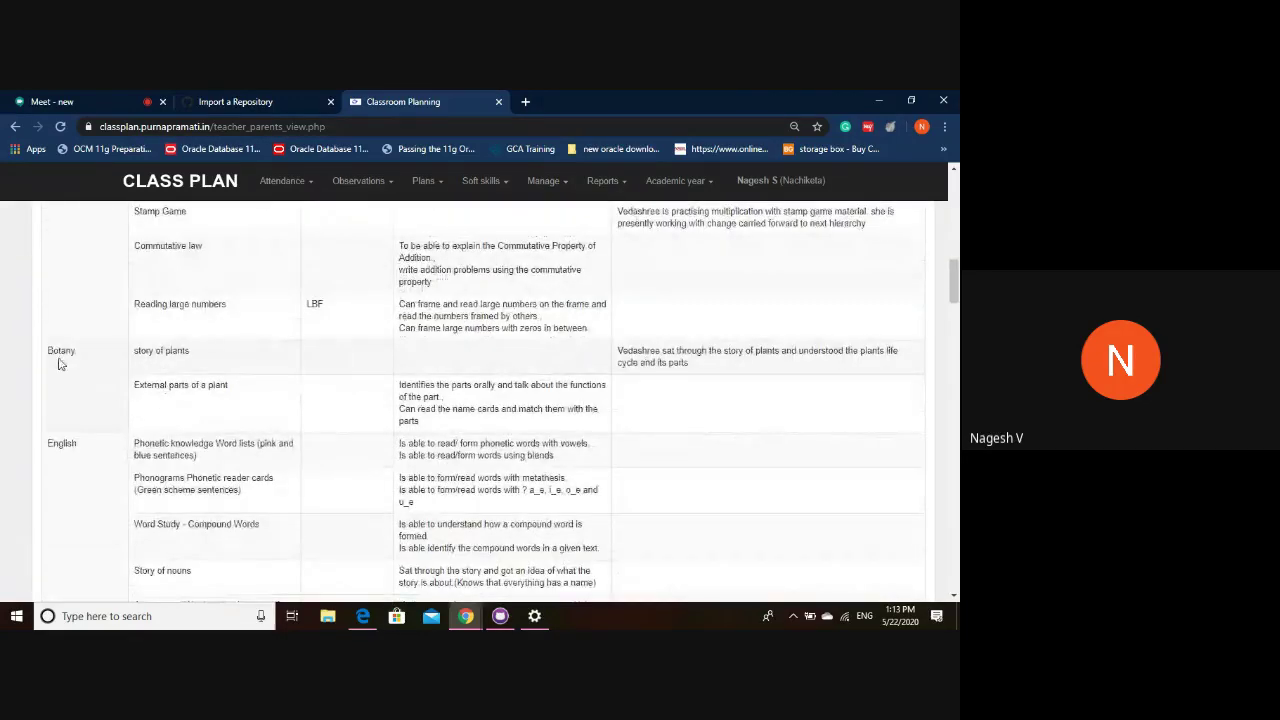
{"action": "scroll", "coordinate": [369, 404], "scroll_direction": "down", "scroll_amount": 1}
{"action": "scroll", "coordinate": [369, 404], "scroll_direction": "down", "scroll_amount": 5}
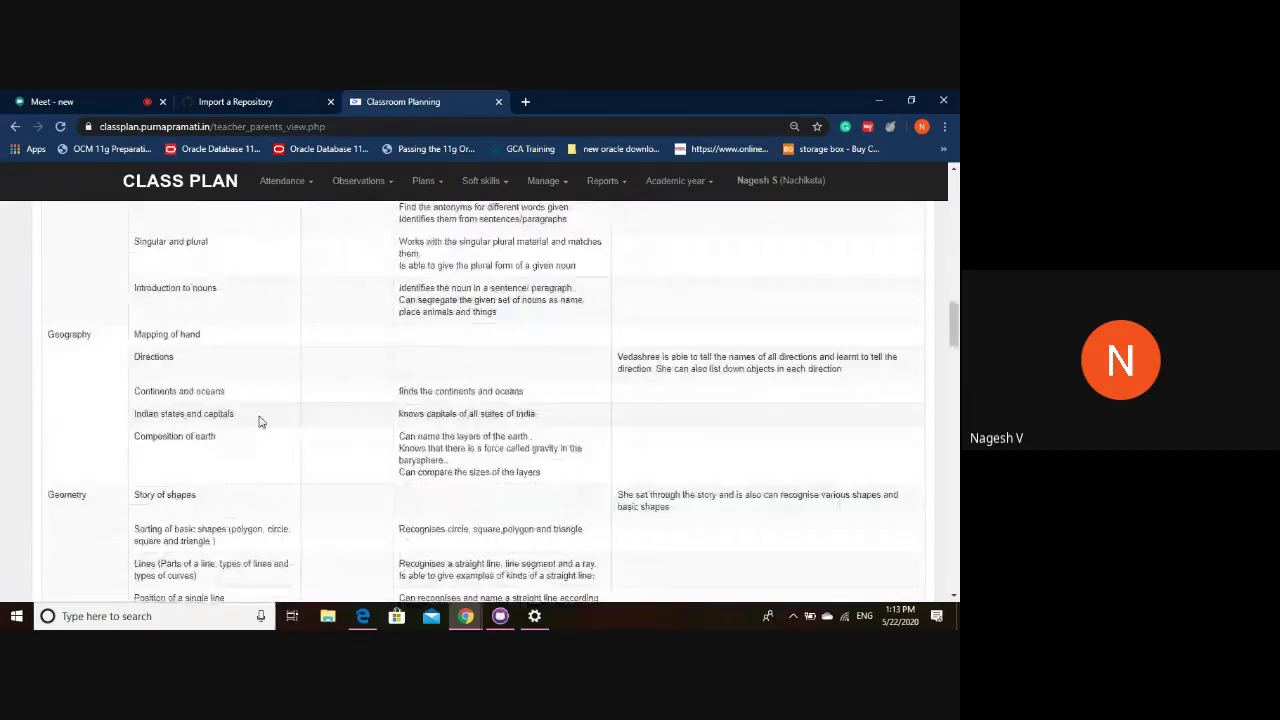
{"action": "scroll", "coordinate": [280, 435], "scroll_direction": "down", "scroll_amount": 1}
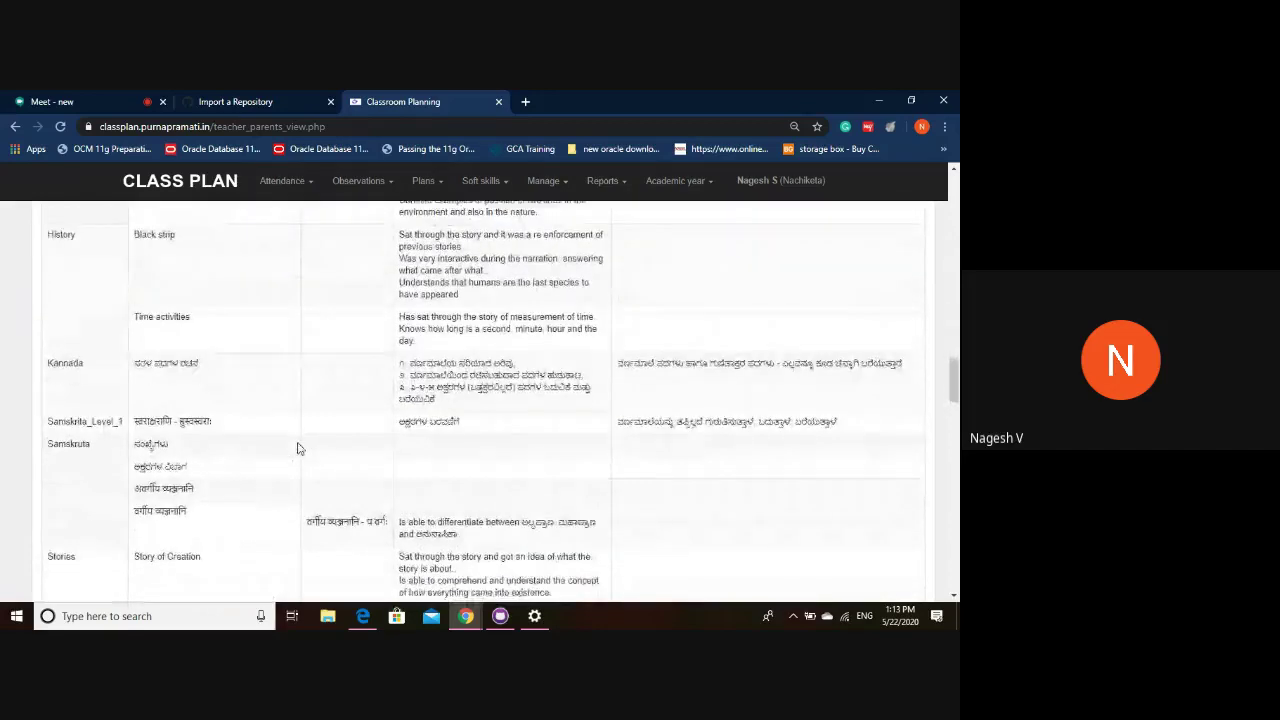
{"action": "scroll", "coordinate": [298, 448], "scroll_direction": "up", "scroll_amount": 20}
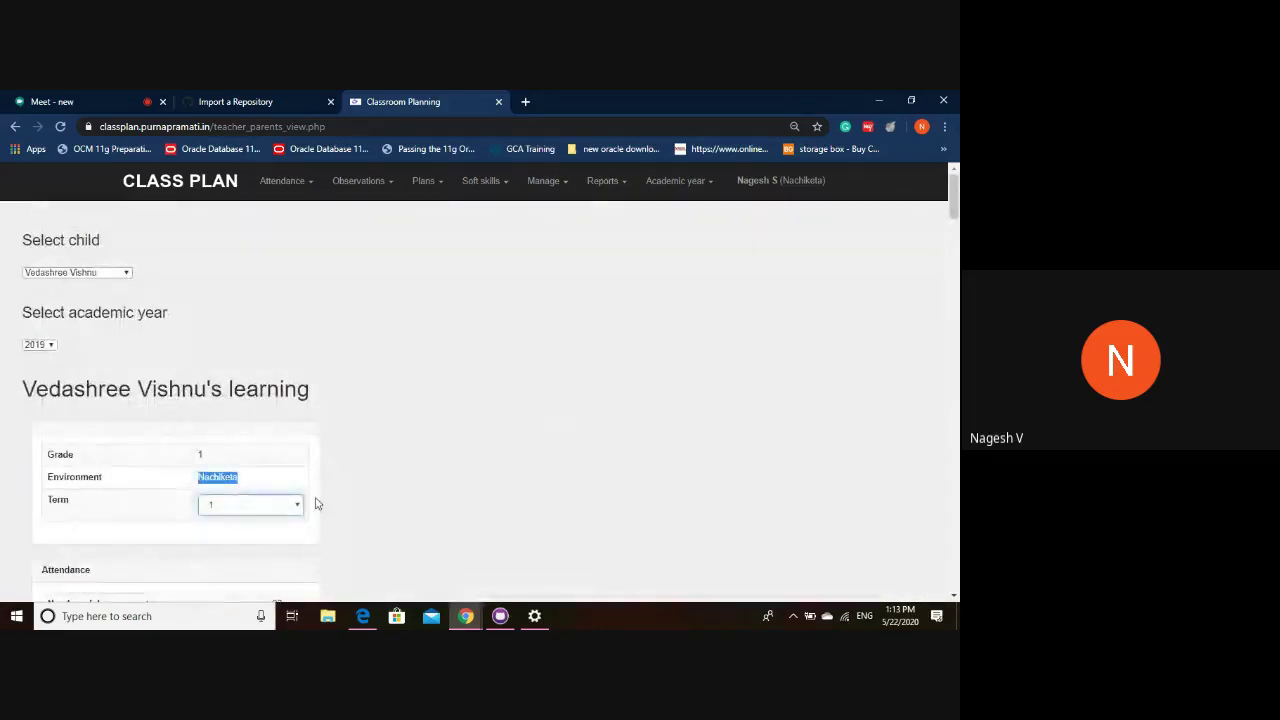
{"action": "scroll", "coordinate": [591, 349], "scroll_direction": "down", "scroll_amount": 10}
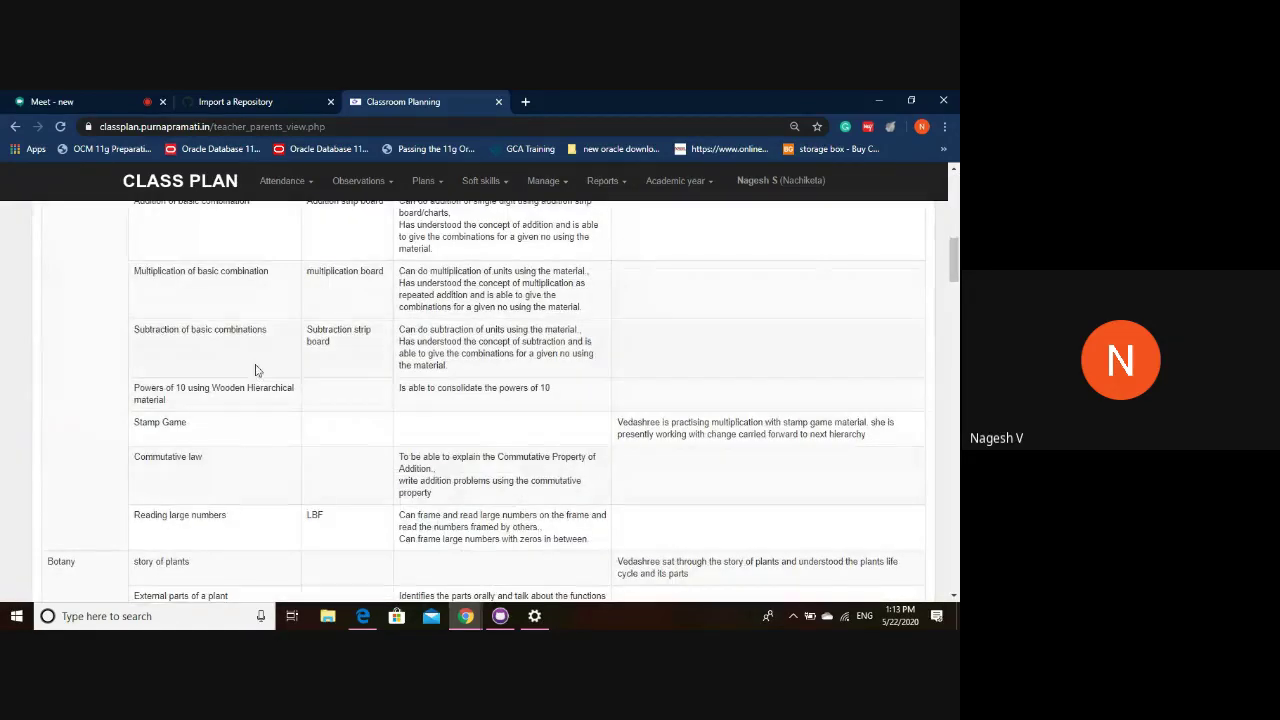
{"action": "scroll", "coordinate": [257, 409], "scroll_direction": "up", "scroll_amount": 4}
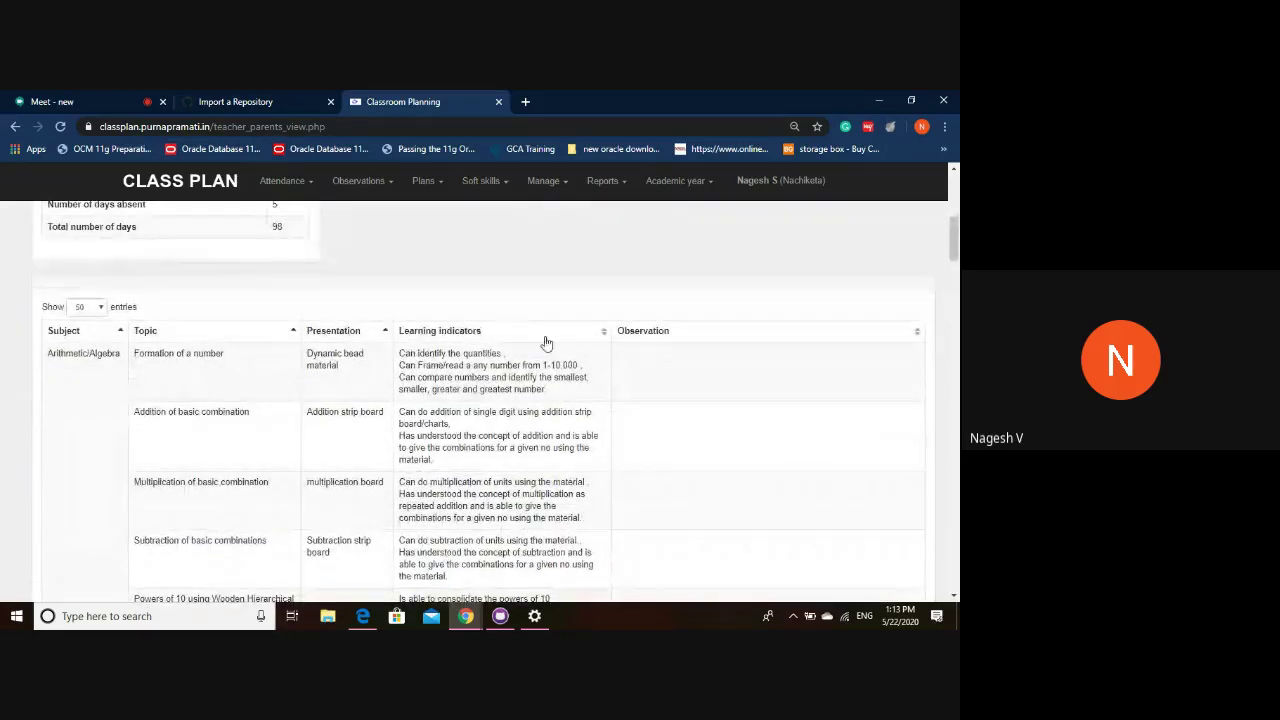
{"action": "scroll", "coordinate": [697, 346], "scroll_direction": "up", "scroll_amount": 8}
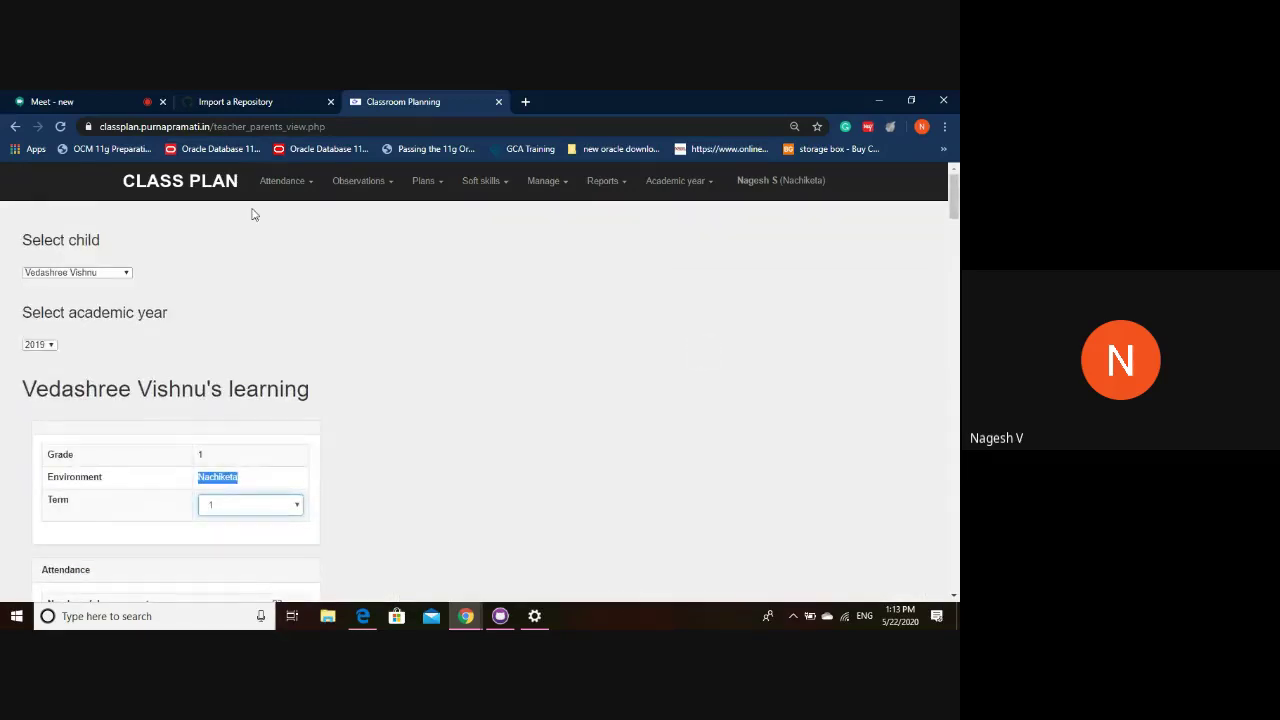
Look at the available academic years without changing the year, and open the Analytics report.
{"action": "left_click", "coordinate": [676, 187]}
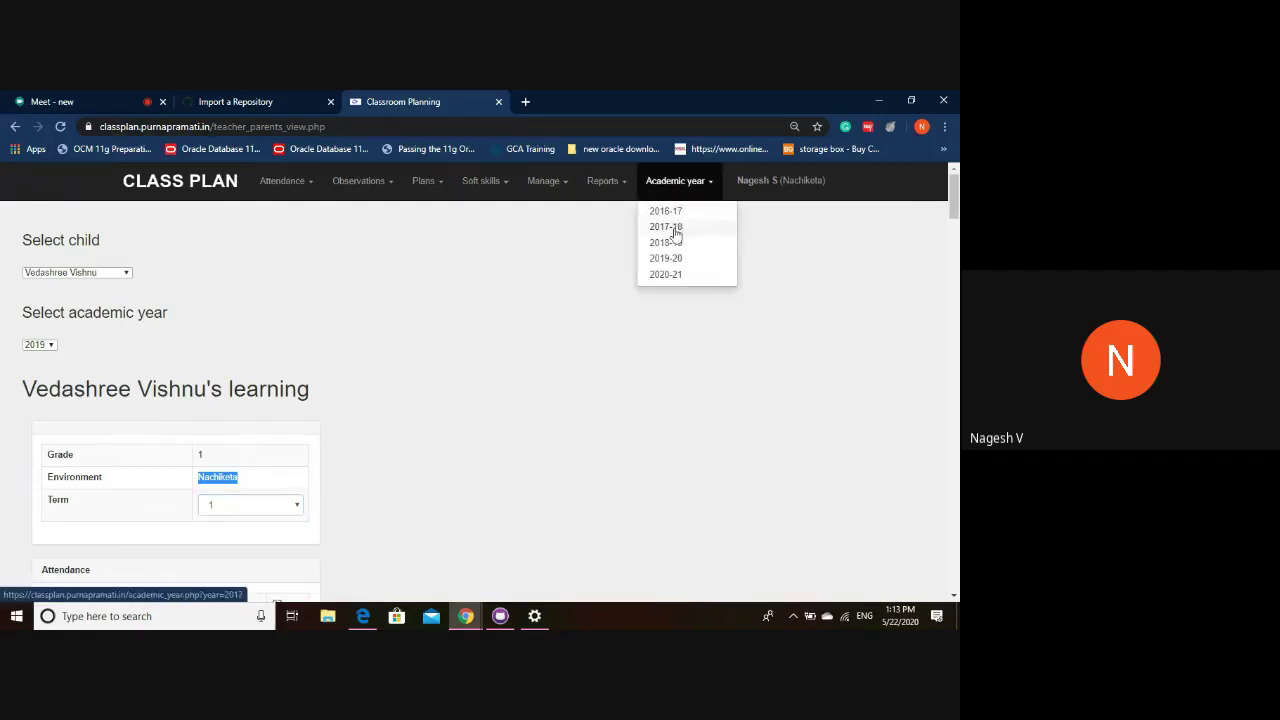
{"action": "left_click", "coordinate": [596, 188]}
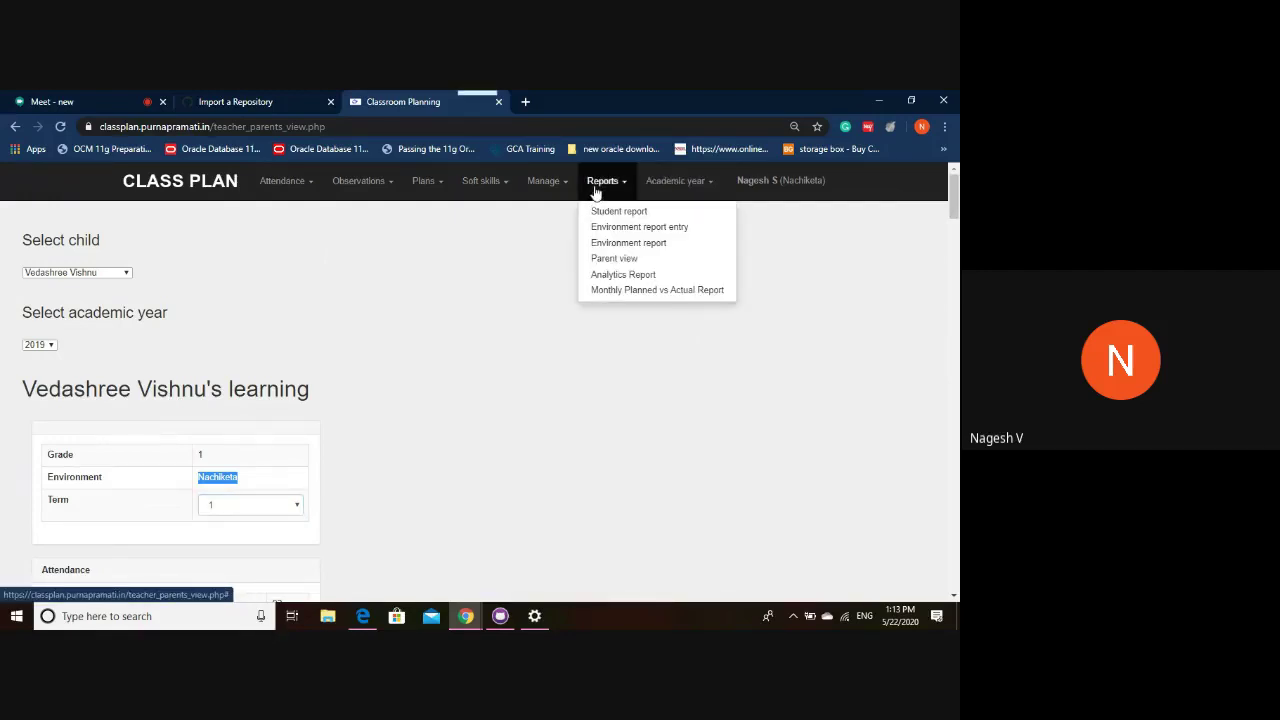
{"action": "left_click", "coordinate": [616, 278]}
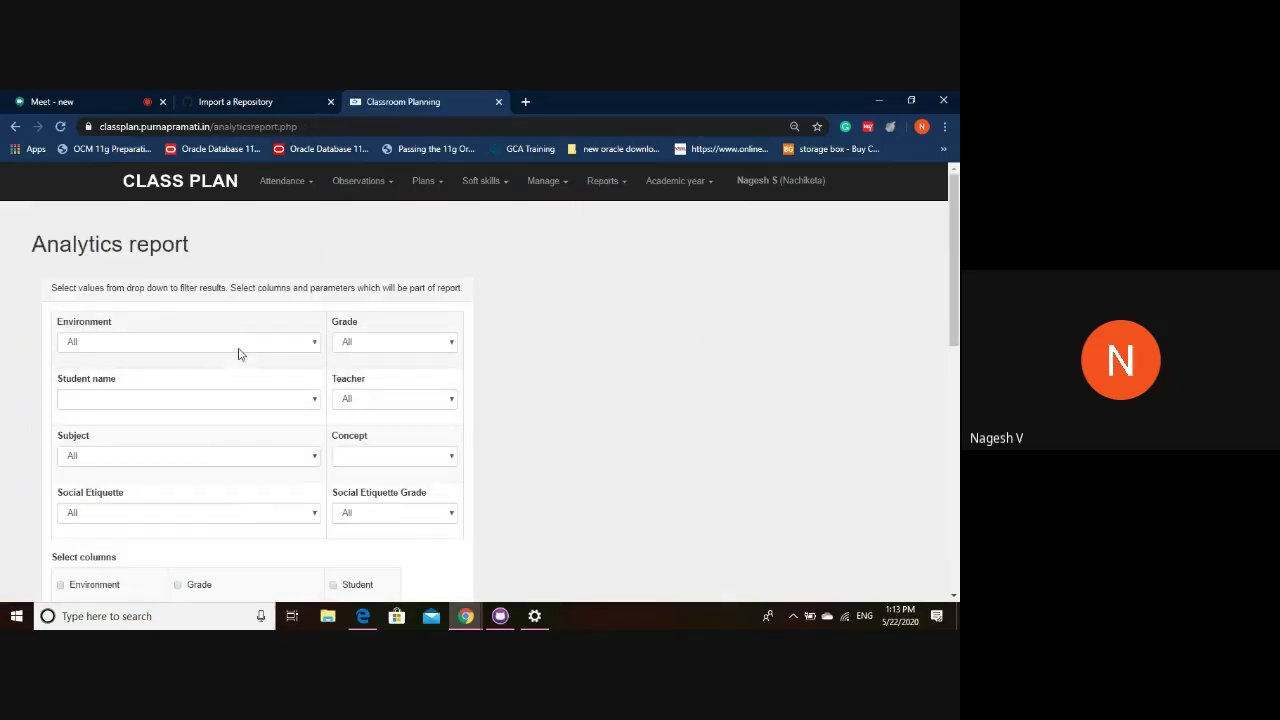
{"action": "left_click", "coordinate": [679, 184]}
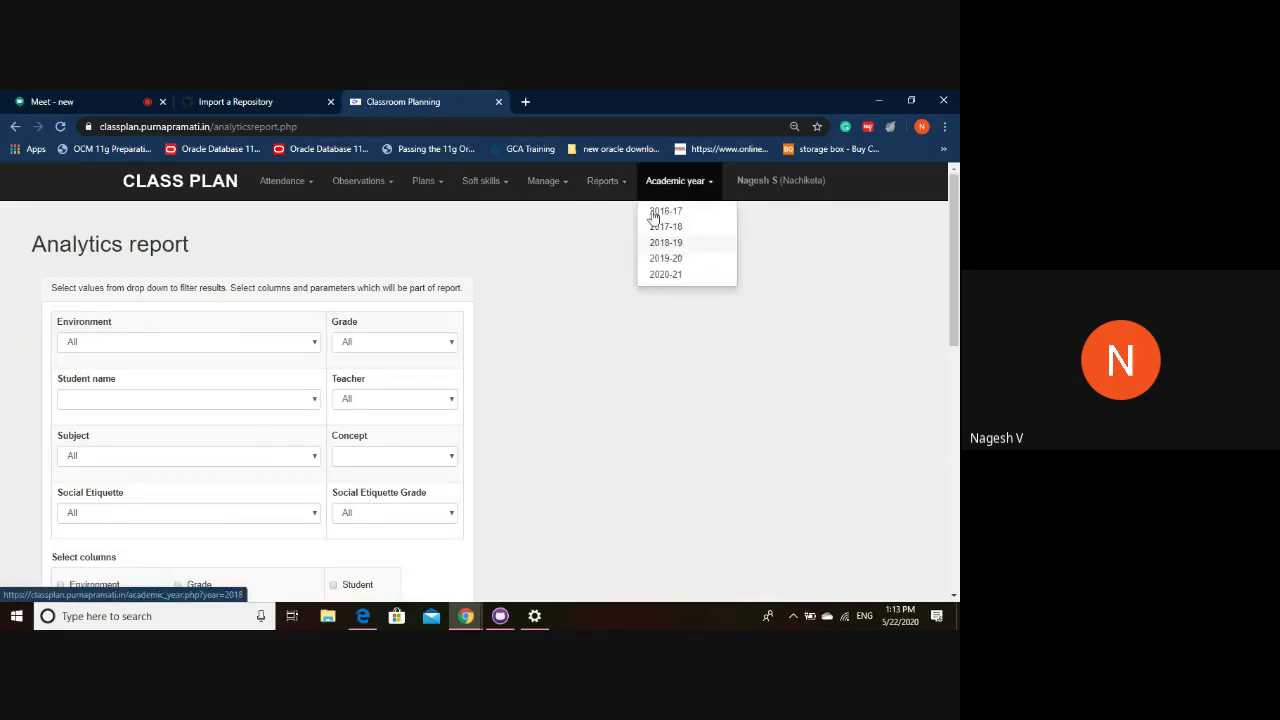
{"action": "left_click", "coordinate": [612, 186]}
{"action": "left_click", "coordinate": [357, 240]}
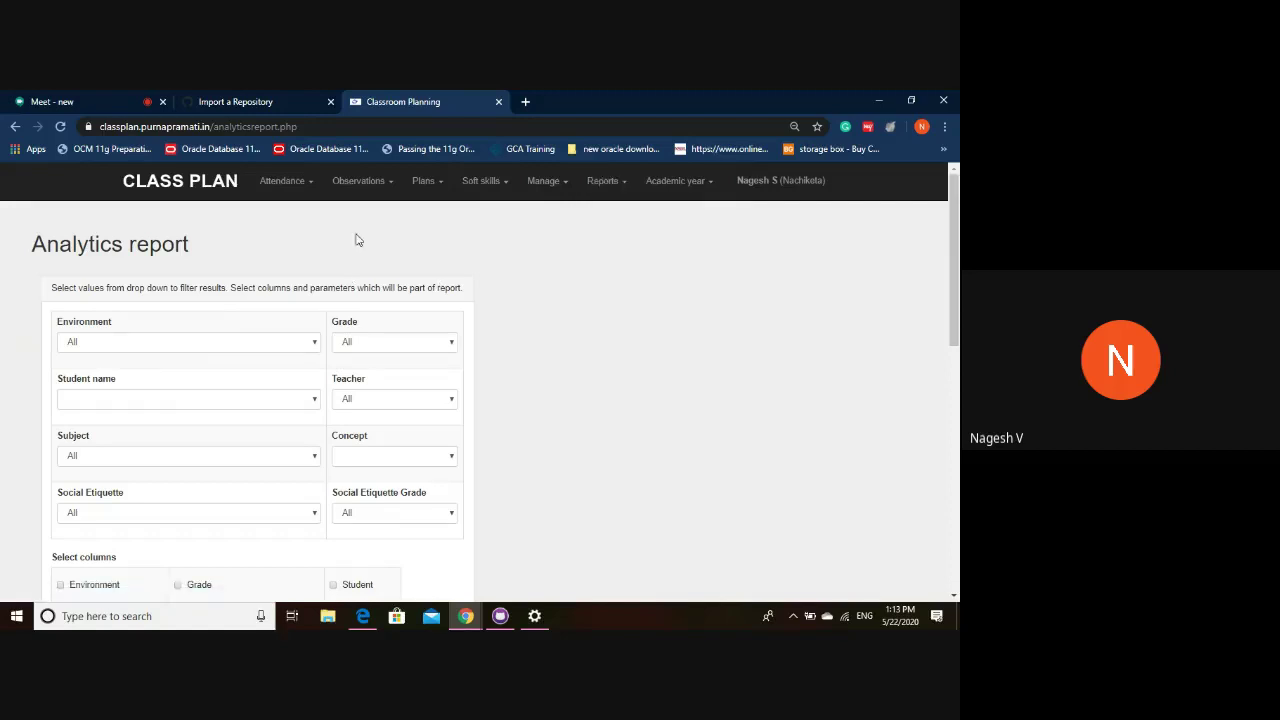
Filter the analytics report by the Nachiketa environment, grade 1 and the first listed student, keeping the teacher as All.
{"action": "left_click", "coordinate": [314, 345]}
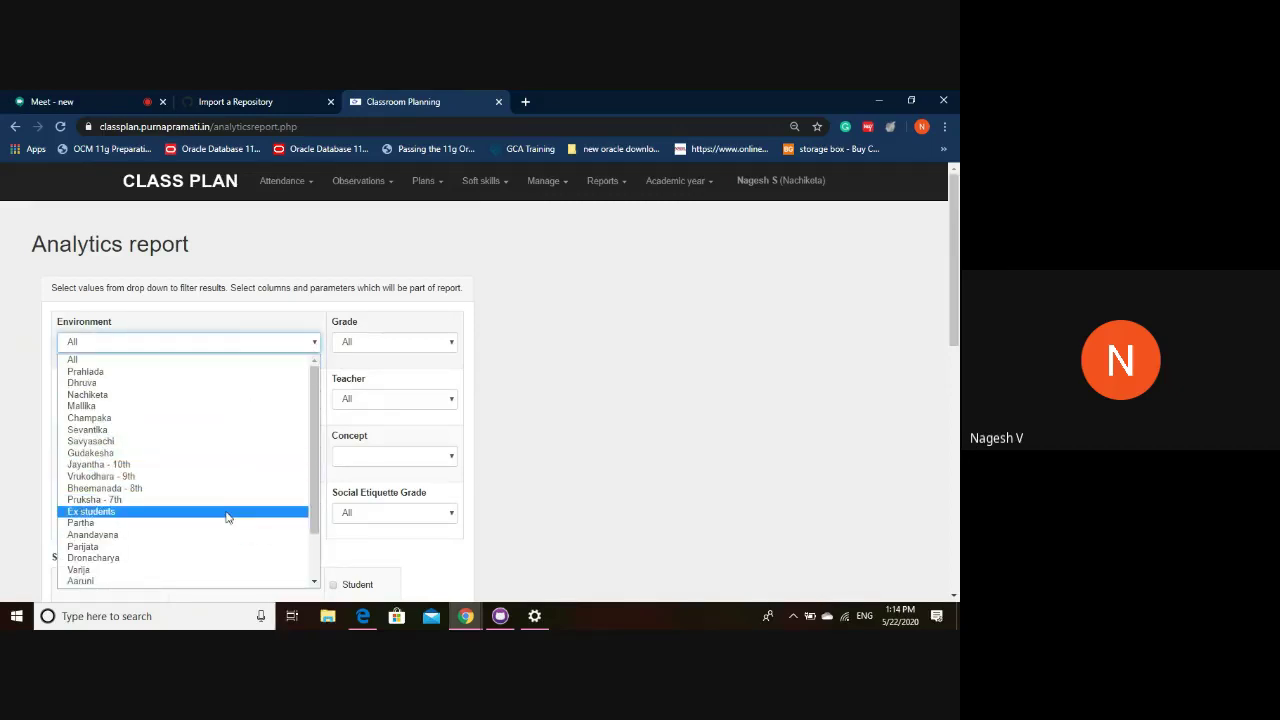
{"action": "left_click", "coordinate": [208, 395]}
{"action": "left_click", "coordinate": [396, 347]}
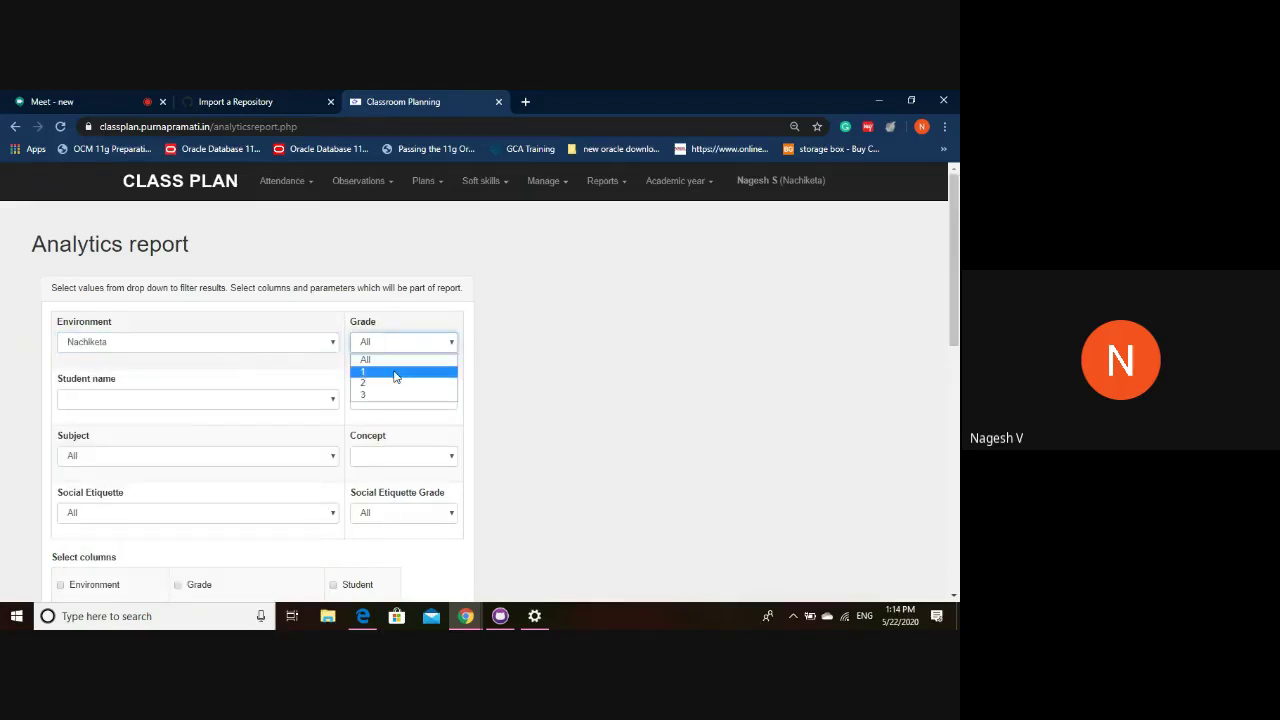
{"action": "left_click", "coordinate": [395, 372]}
{"action": "left_click", "coordinate": [217, 401]}
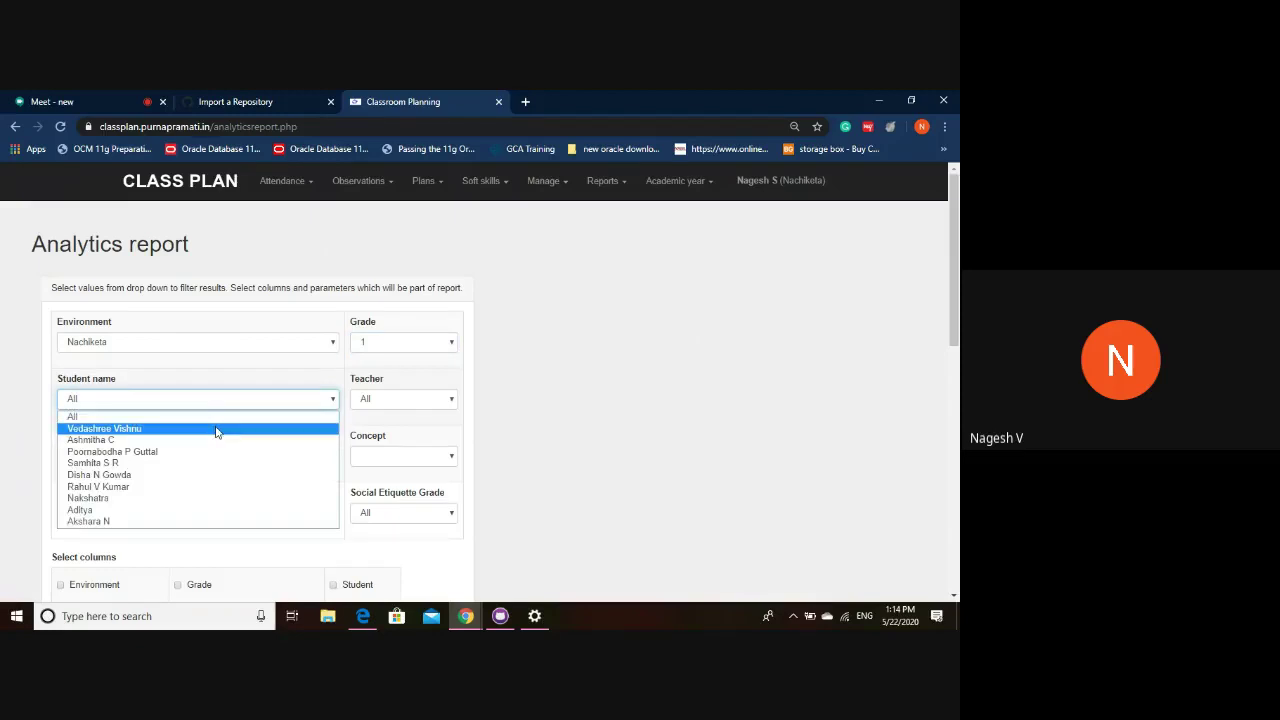
{"action": "left_click", "coordinate": [218, 429]}
{"action": "left_click", "coordinate": [422, 399]}
{"action": "left_click", "coordinate": [416, 405]}
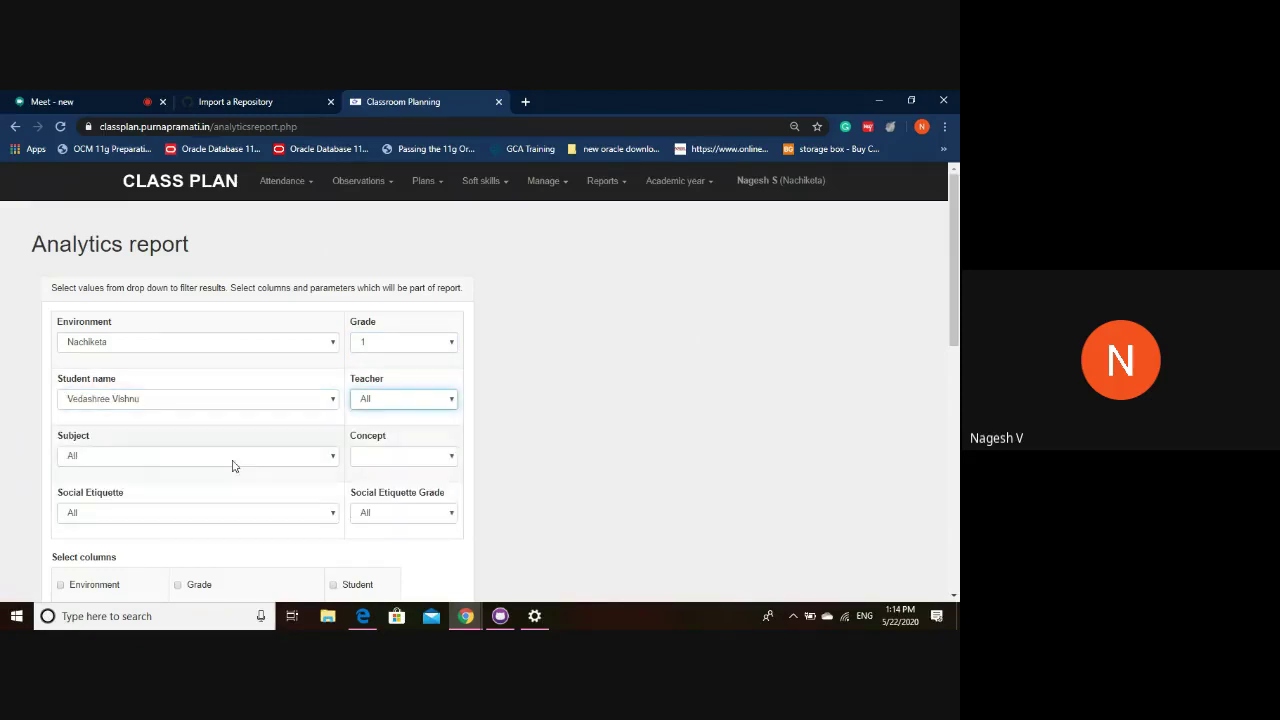
Filter the analytics report by the subject Samskruta and the concept वर्गीय व्यञ्जनानि.
{"action": "left_click", "coordinate": [136, 462]}
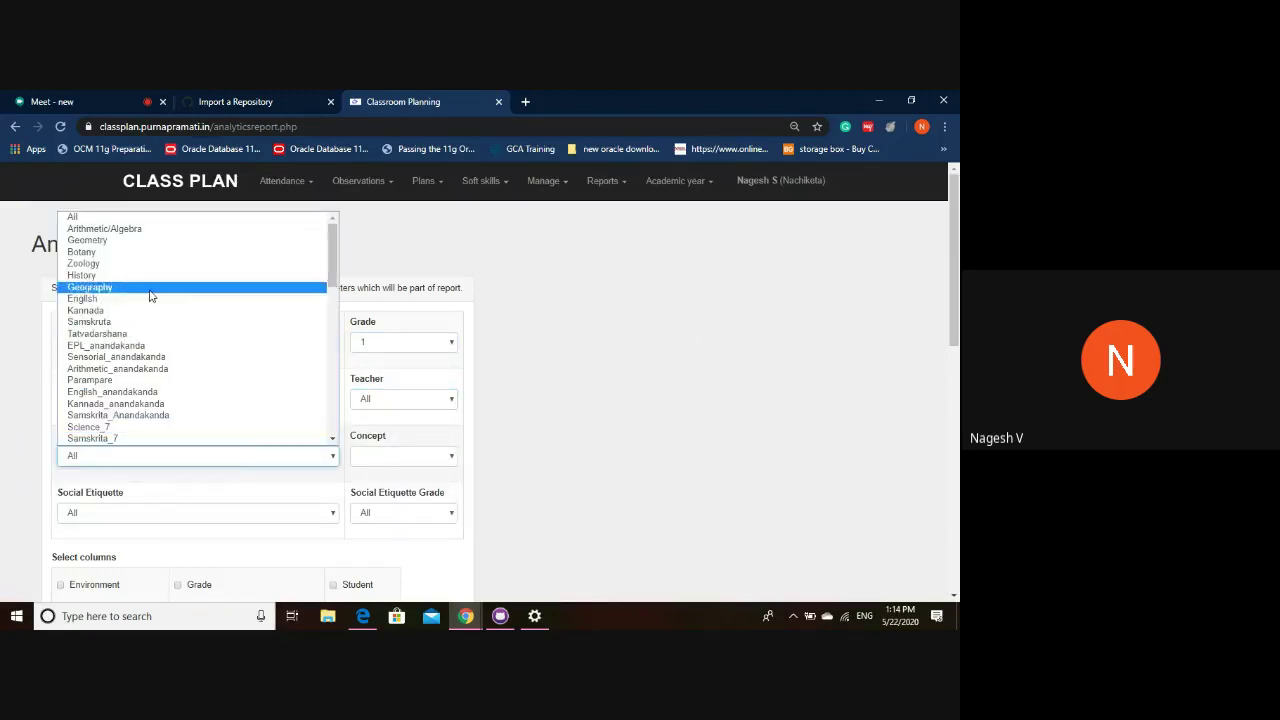
{"action": "key", "text": "Escape"}
{"action": "left_click", "coordinate": [349, 458]}
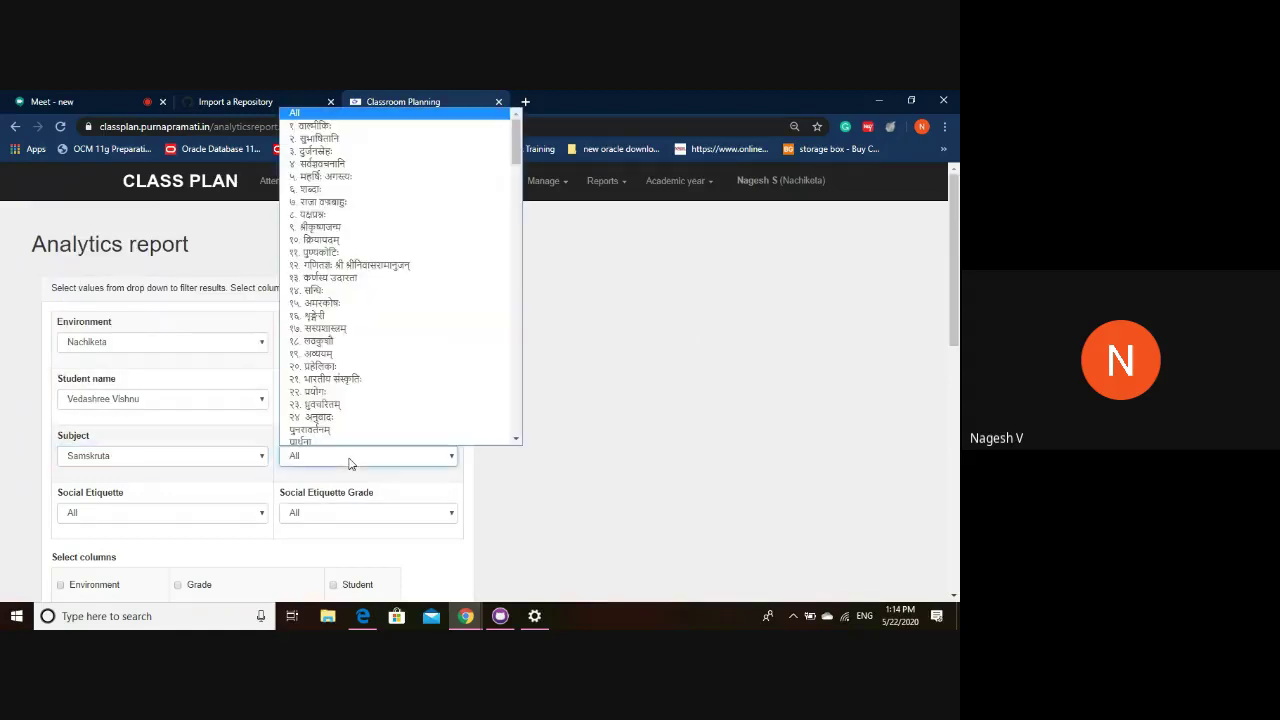
{"action": "scroll", "coordinate": [360, 300], "scroll_direction": "down", "scroll_amount": 1}
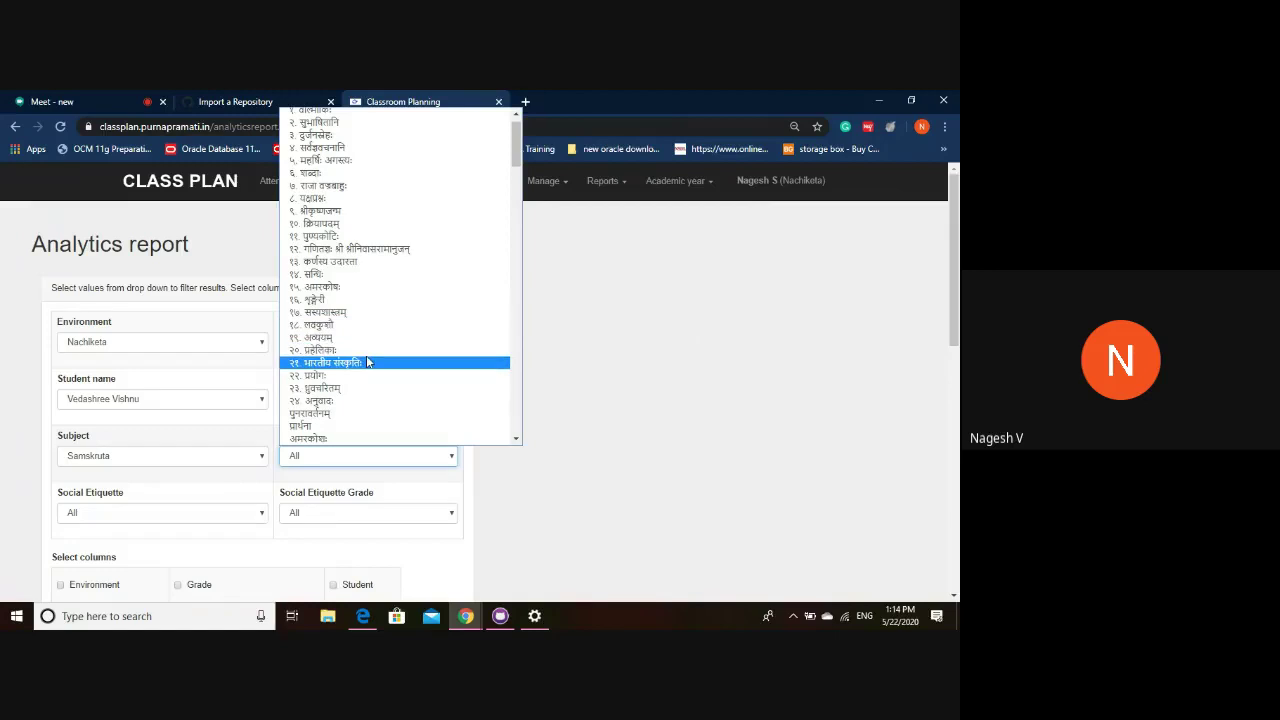
{"action": "scroll", "coordinate": [367, 362], "scroll_direction": "down", "scroll_amount": 5}
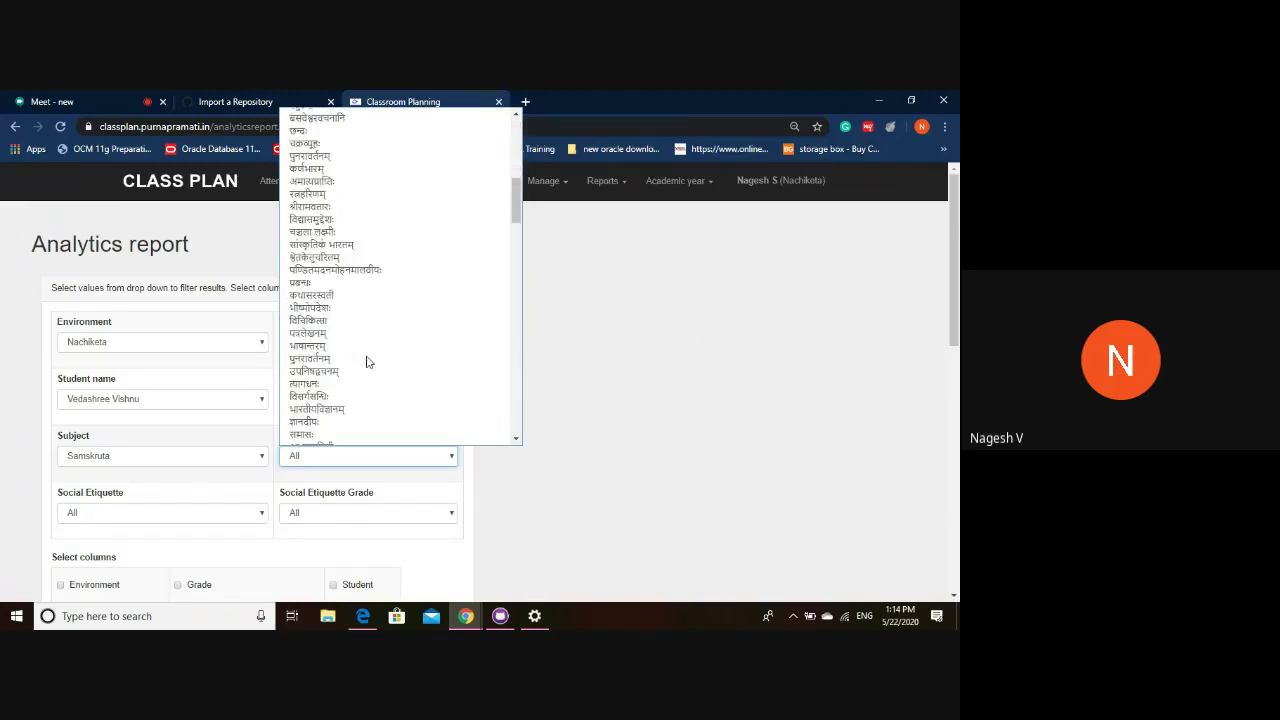
{"action": "scroll", "coordinate": [367, 362], "scroll_direction": "down", "scroll_amount": 10}
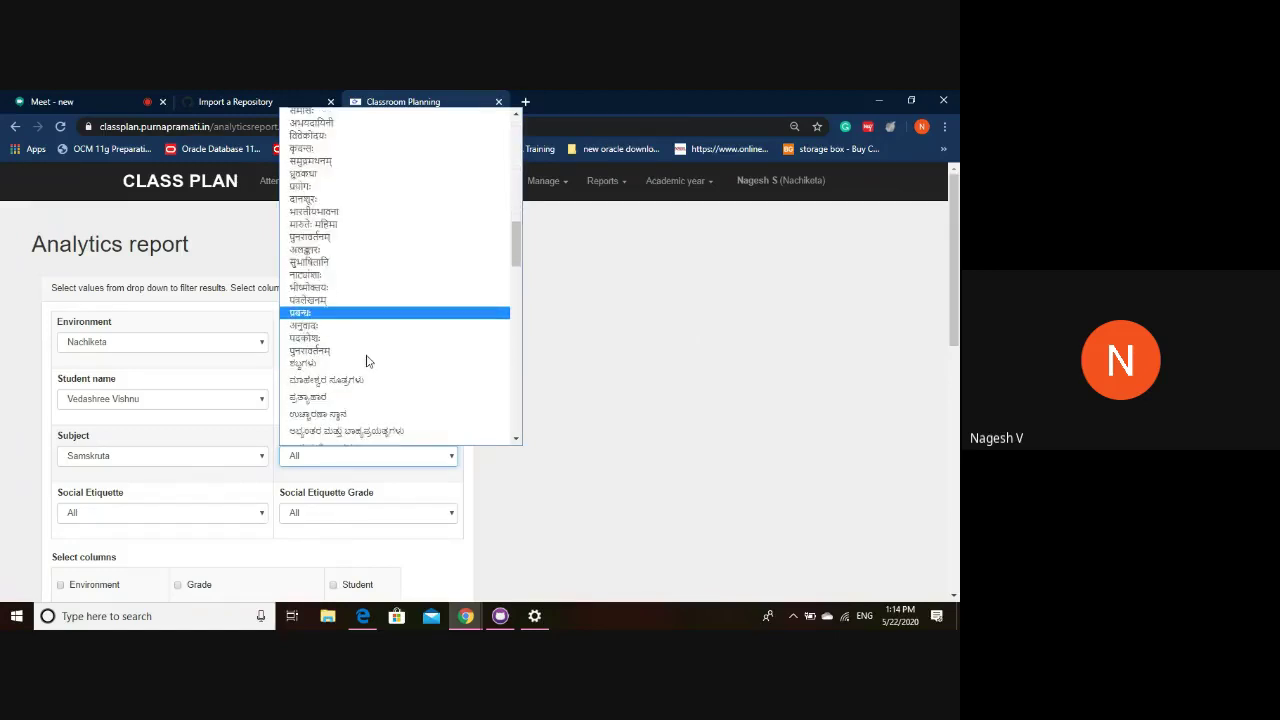
{"action": "scroll", "coordinate": [367, 362], "scroll_direction": "down", "scroll_amount": 3}
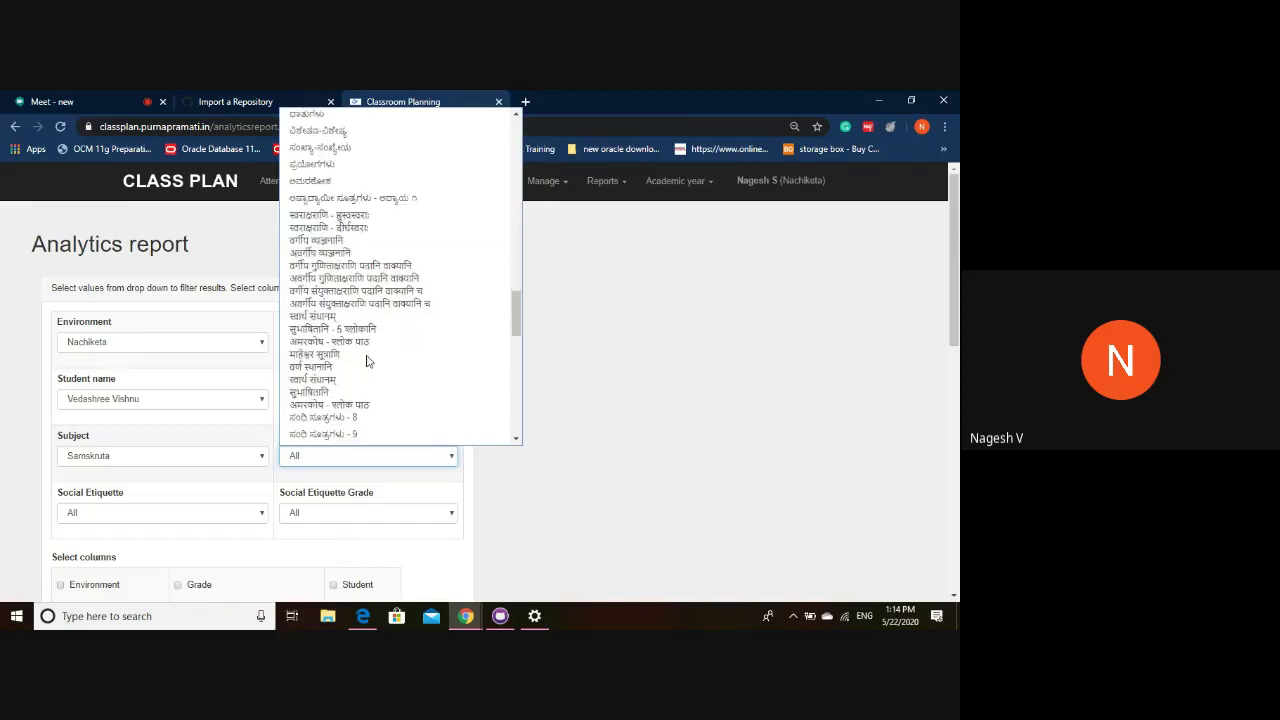
{"action": "left_click", "coordinate": [355, 244]}
Look at the Social Etiquette and Social Etiquette Grade filter options, keeping both as All.
{"action": "scroll", "coordinate": [400, 472], "scroll_direction": "down", "scroll_amount": 3}
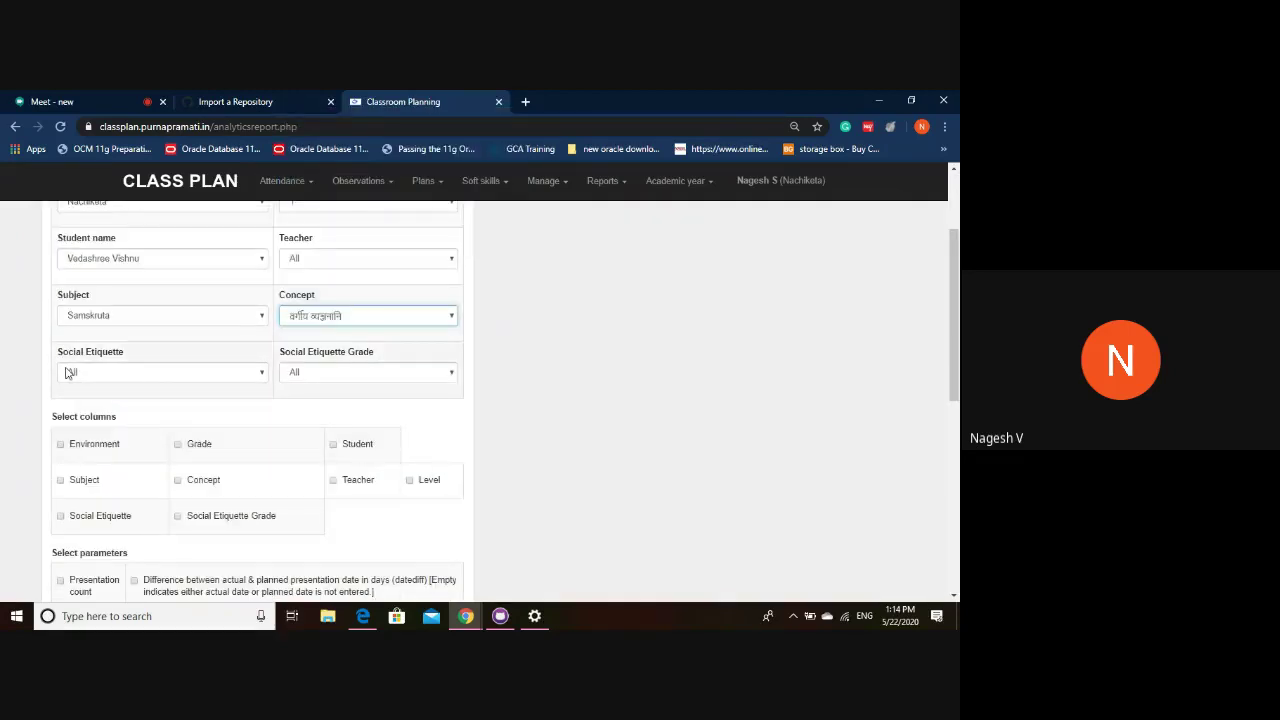
{"action": "left_click", "coordinate": [125, 377]}
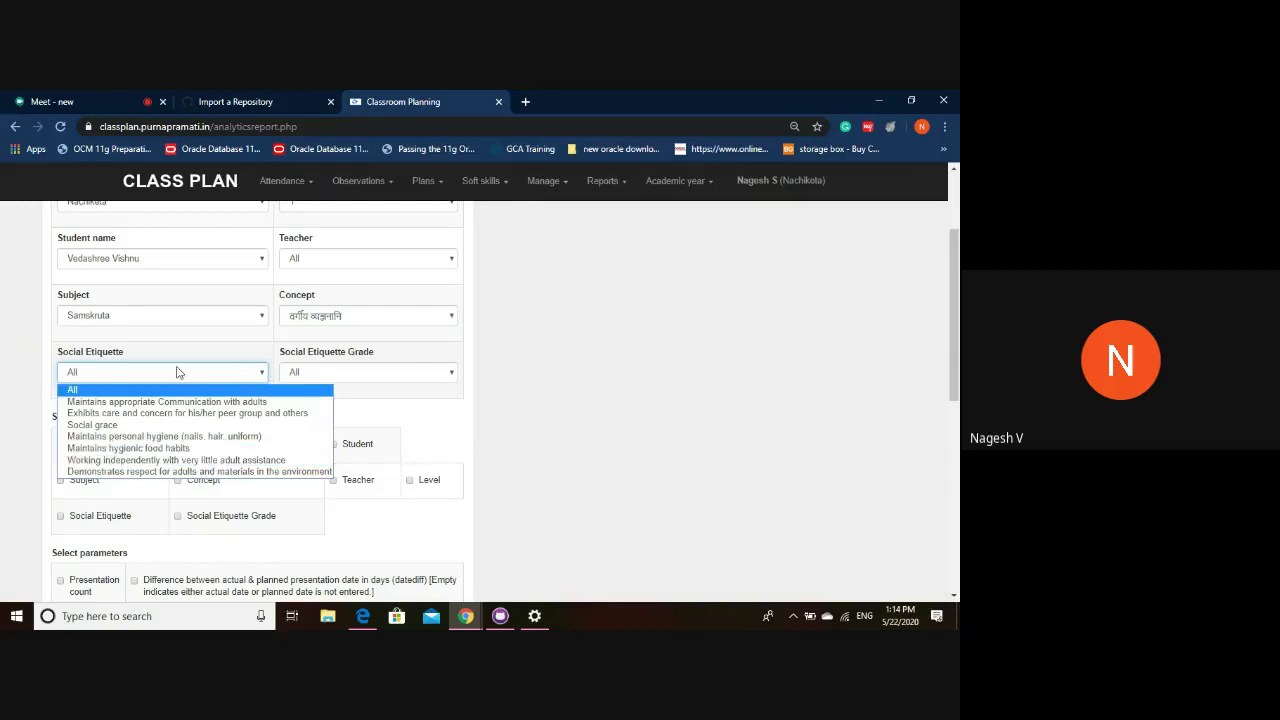
{"action": "left_click", "coordinate": [379, 390]}
{"action": "left_click", "coordinate": [385, 378]}
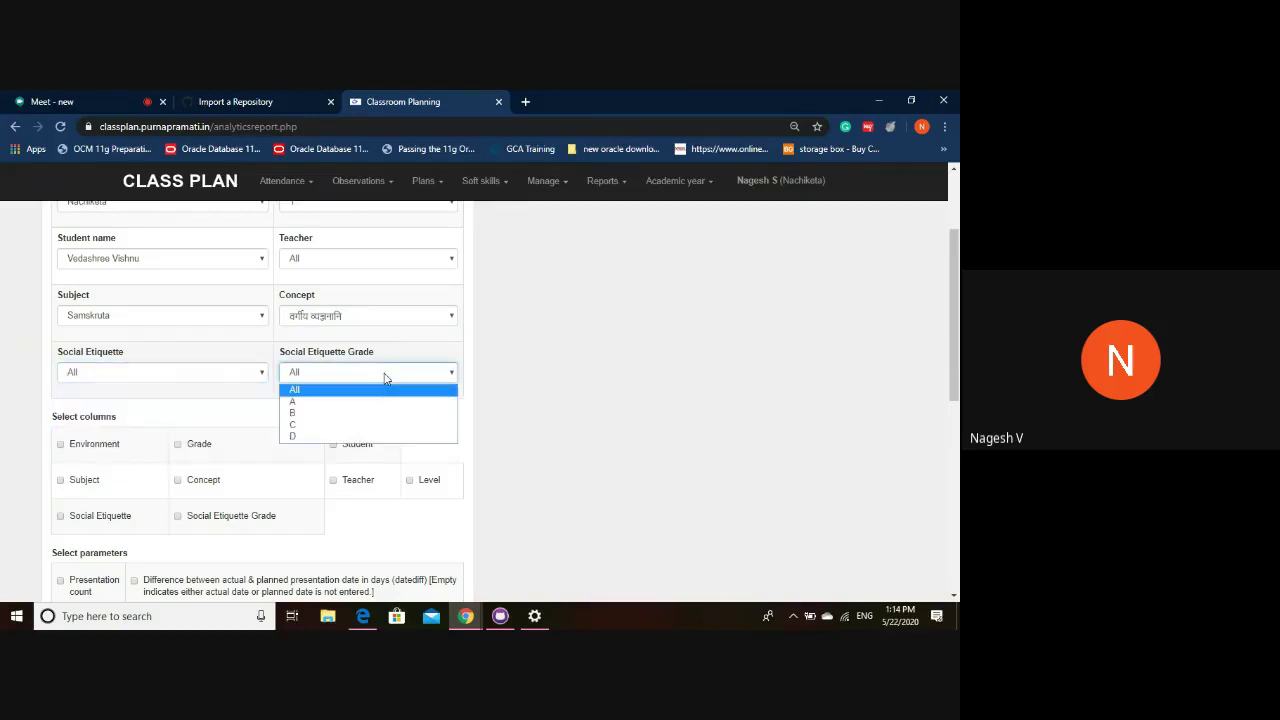
{"action": "left_click", "coordinate": [491, 379]}
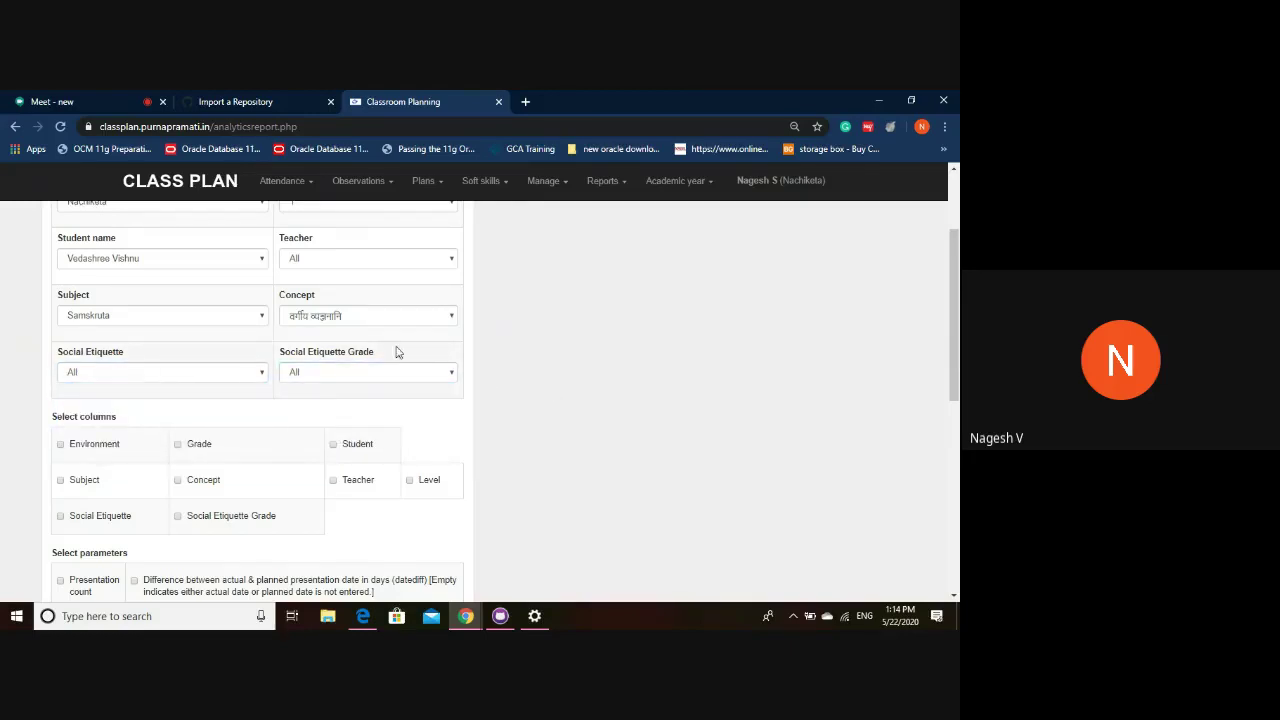
Include the Environment, Grade, Student, Teacher, Level, Concept and Subject columns in the analytics report.
{"action": "scroll", "coordinate": [391, 383], "scroll_direction": "down", "scroll_amount": 3}
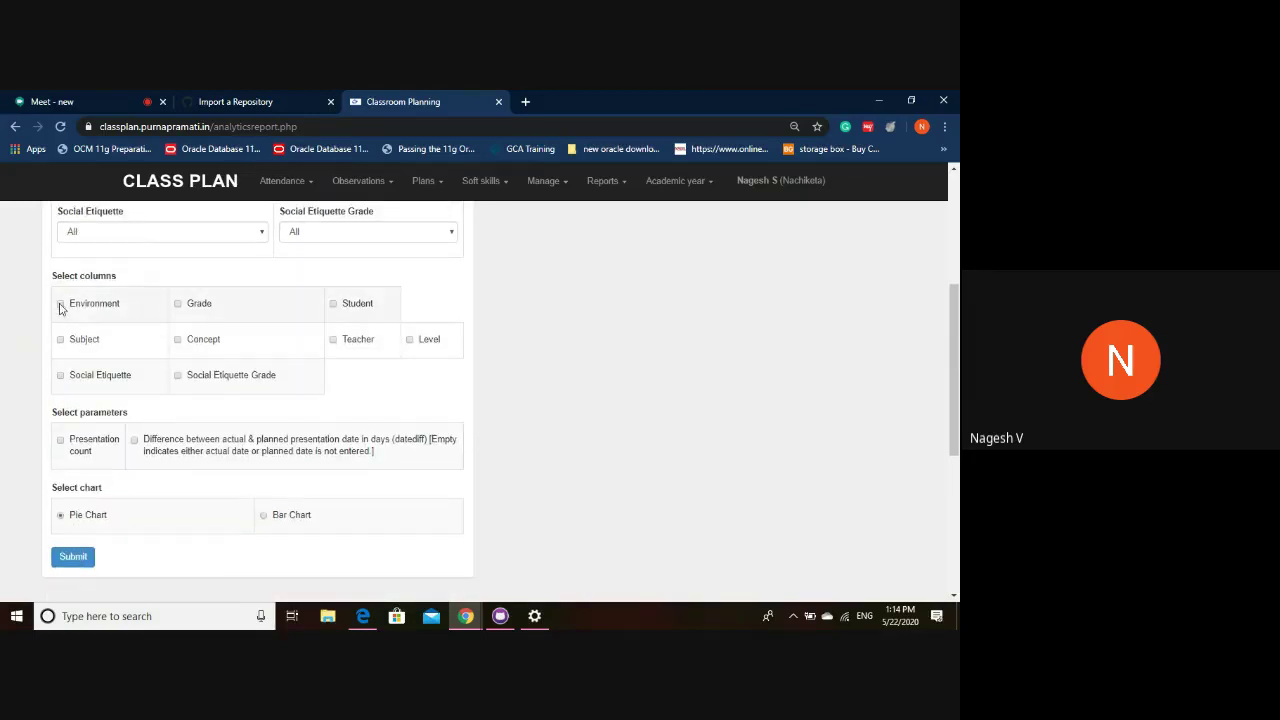
{"action": "left_click", "coordinate": [61, 305]}
{"action": "left_click", "coordinate": [179, 305]}
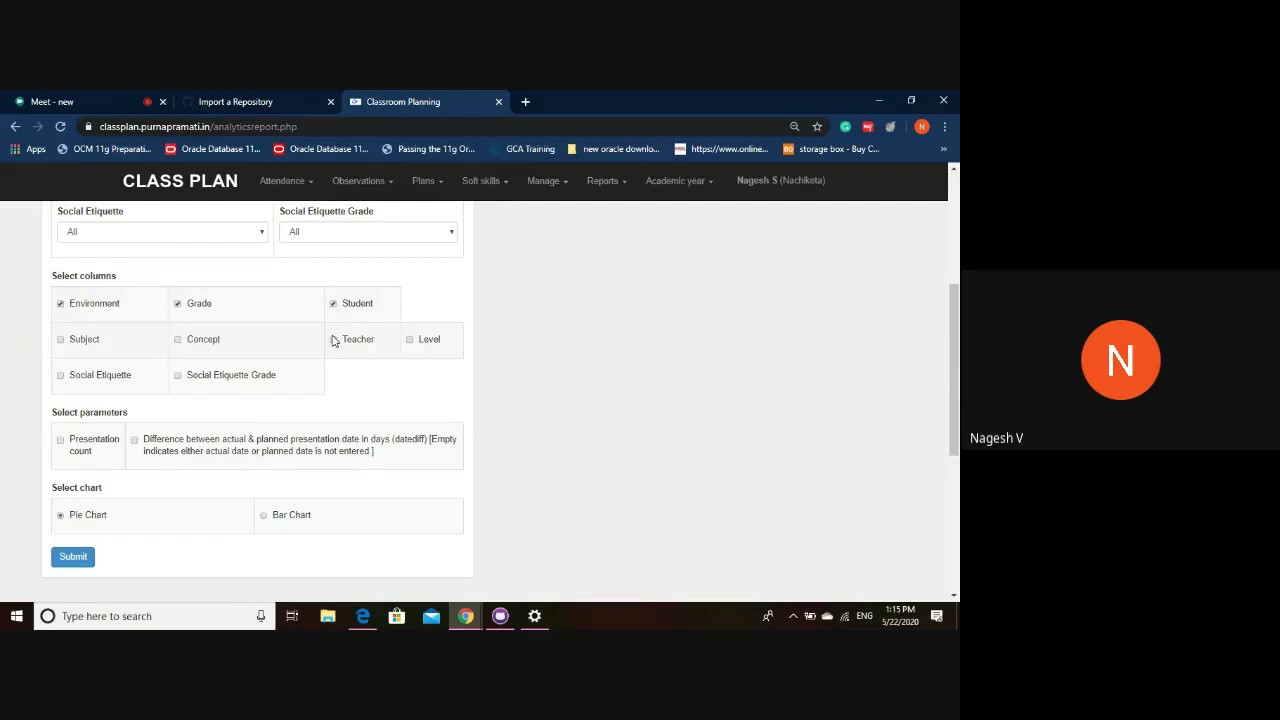
{"action": "left_click", "coordinate": [334, 340]}
{"action": "left_click", "coordinate": [410, 340]}
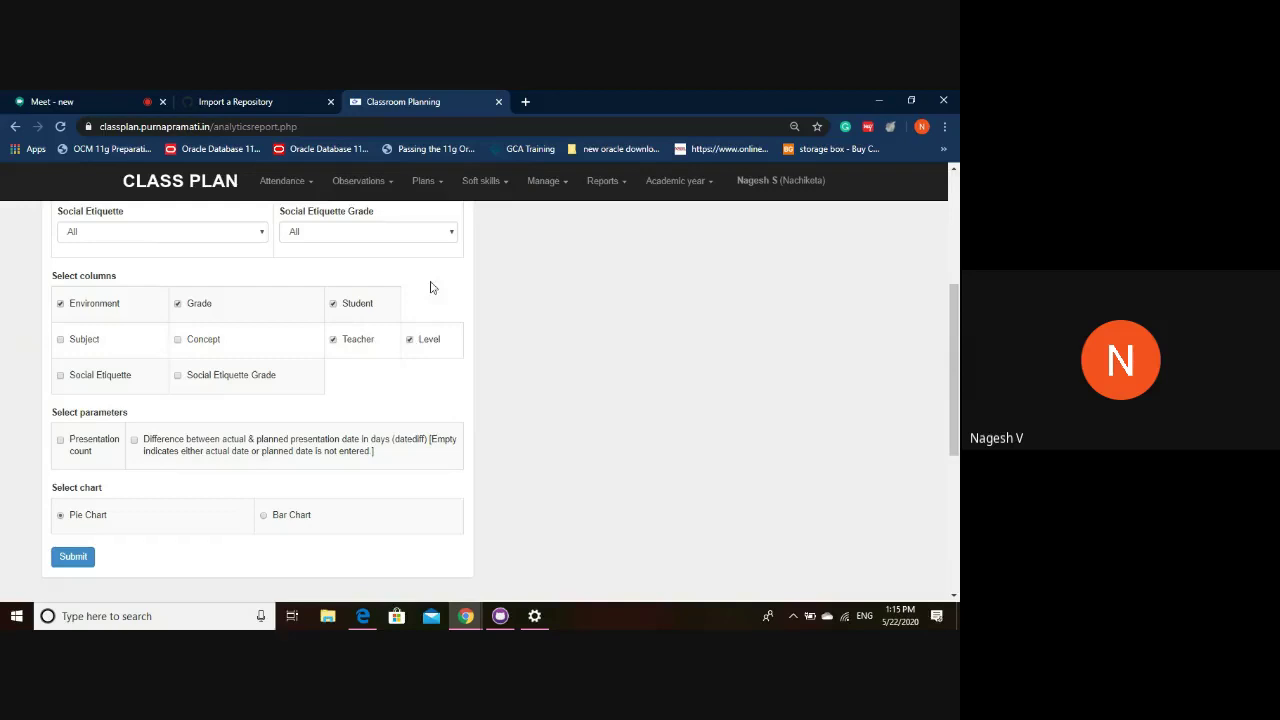
{"action": "left_click", "coordinate": [178, 341]}
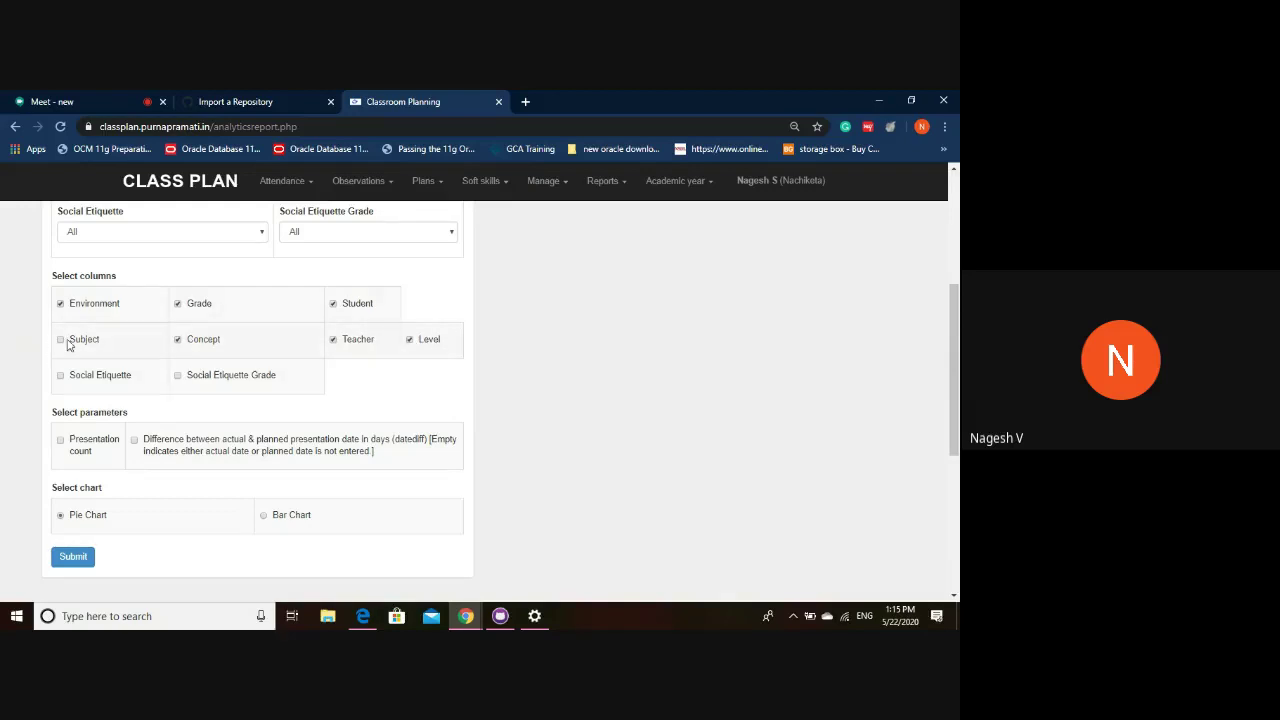
{"action": "left_click", "coordinate": [61, 341]}
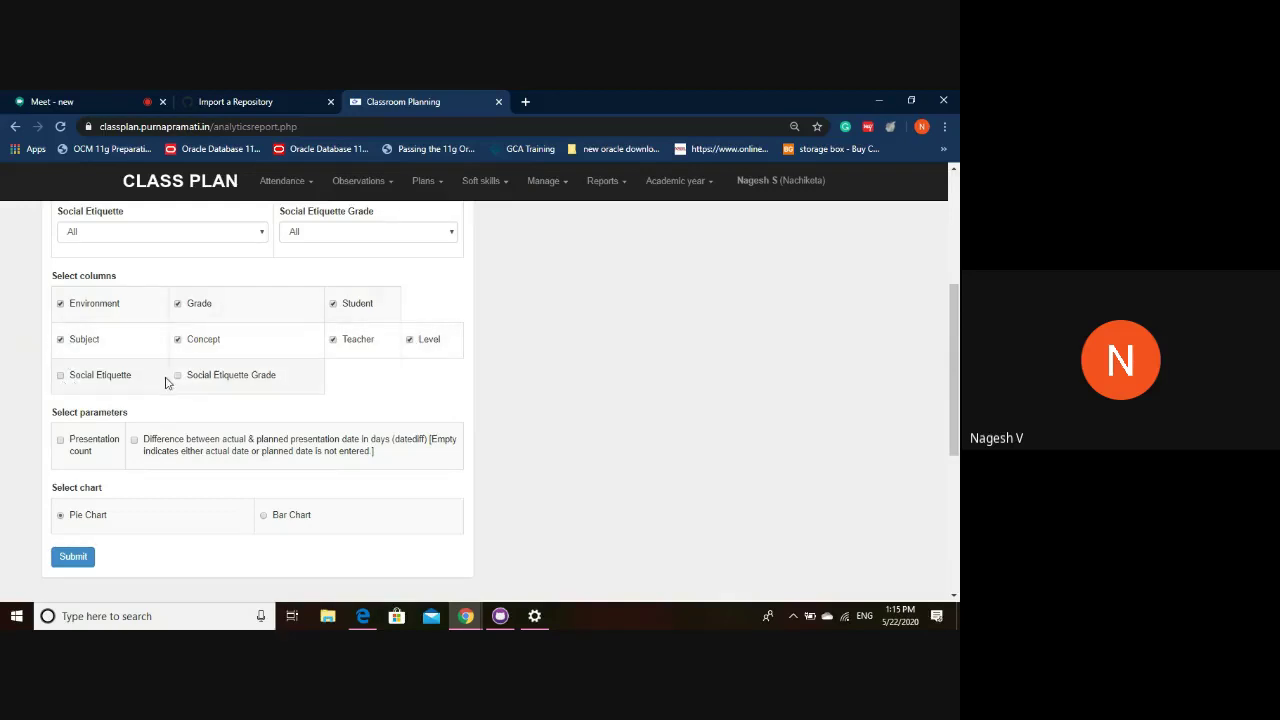
Generate the analytics report as a pie chart without the social etiquette columns, and examine its table and chart slices.
{"action": "left_click", "coordinate": [61, 376]}
{"action": "left_click", "coordinate": [178, 376]}
{"action": "left_click", "coordinate": [73, 557]}
{"action": "left_click", "coordinate": [178, 375]}
{"action": "left_click", "coordinate": [73, 556]}
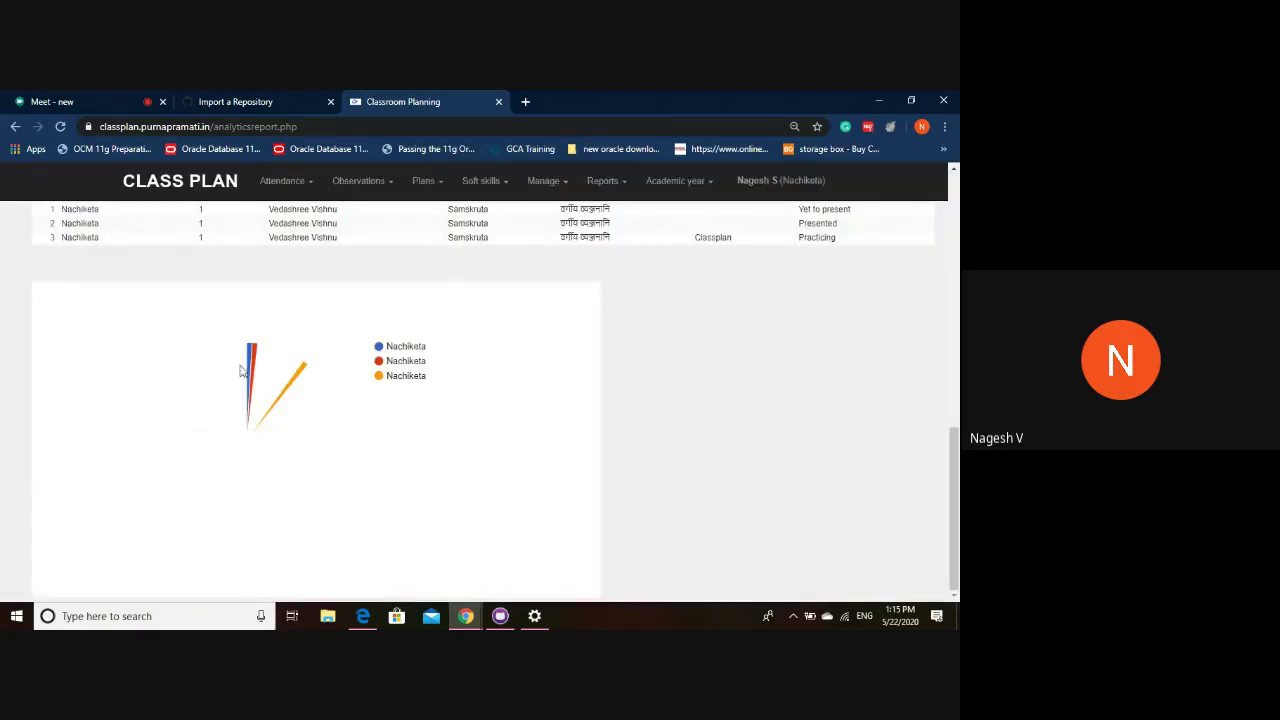
{"action": "scroll", "coordinate": [263, 450], "scroll_direction": "up", "scroll_amount": 2}
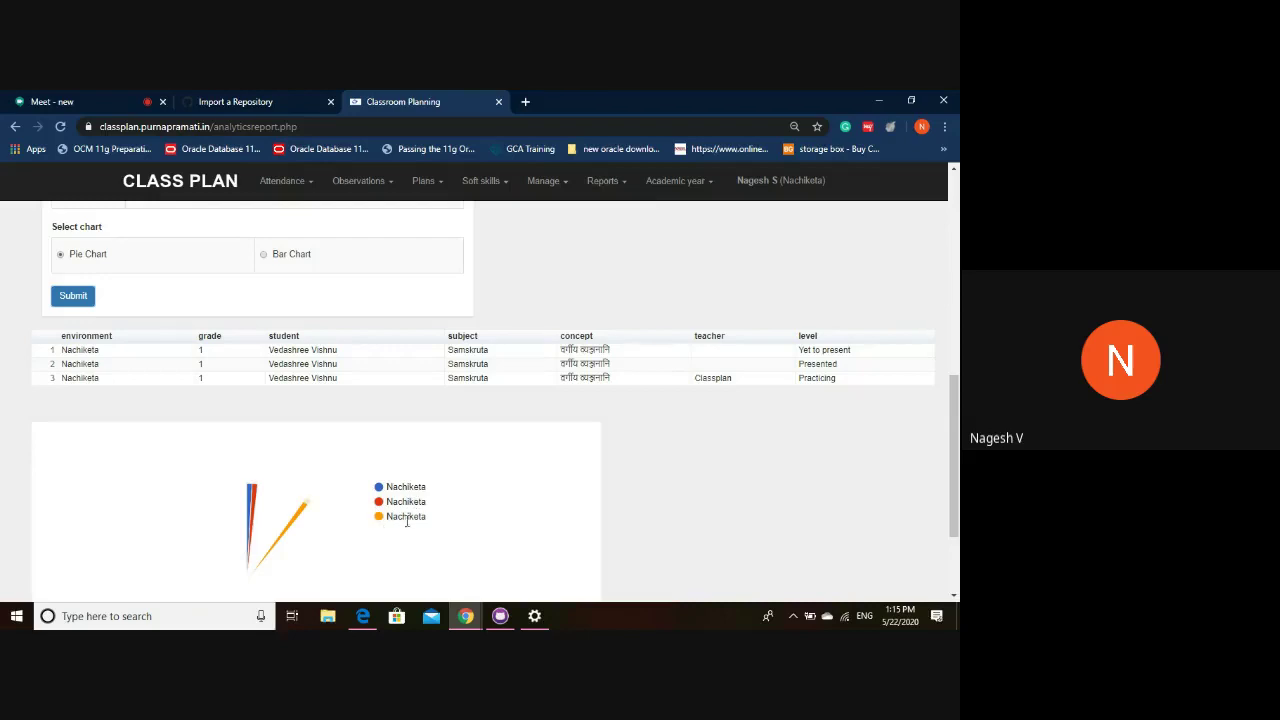
{"action": "mouse_move", "coordinate": [301, 515]}
{"action": "scroll", "coordinate": [403, 520], "scroll_direction": "down", "scroll_amount": 2}
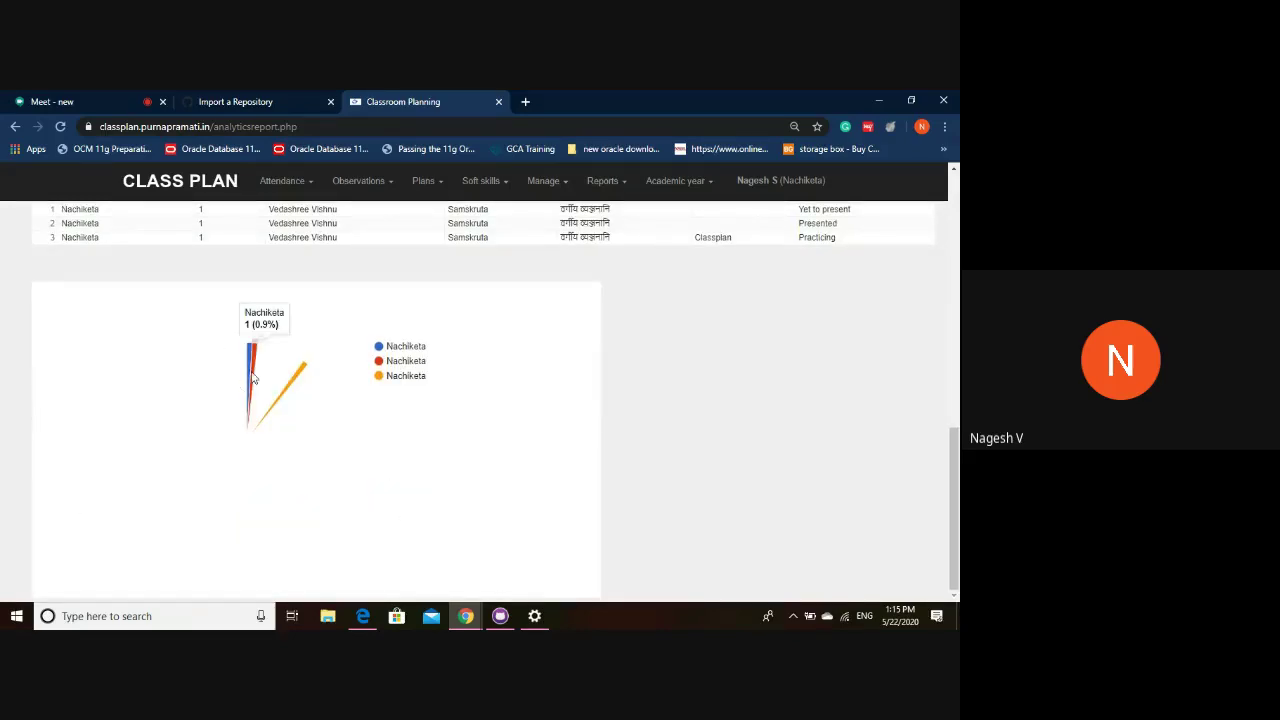
Log out of the teacher's Class Plan account.
{"action": "scroll", "coordinate": [251, 386], "scroll_direction": "up", "scroll_amount": 8}
{"action": "scroll", "coordinate": [251, 386], "scroll_direction": "up", "scroll_amount": 1}
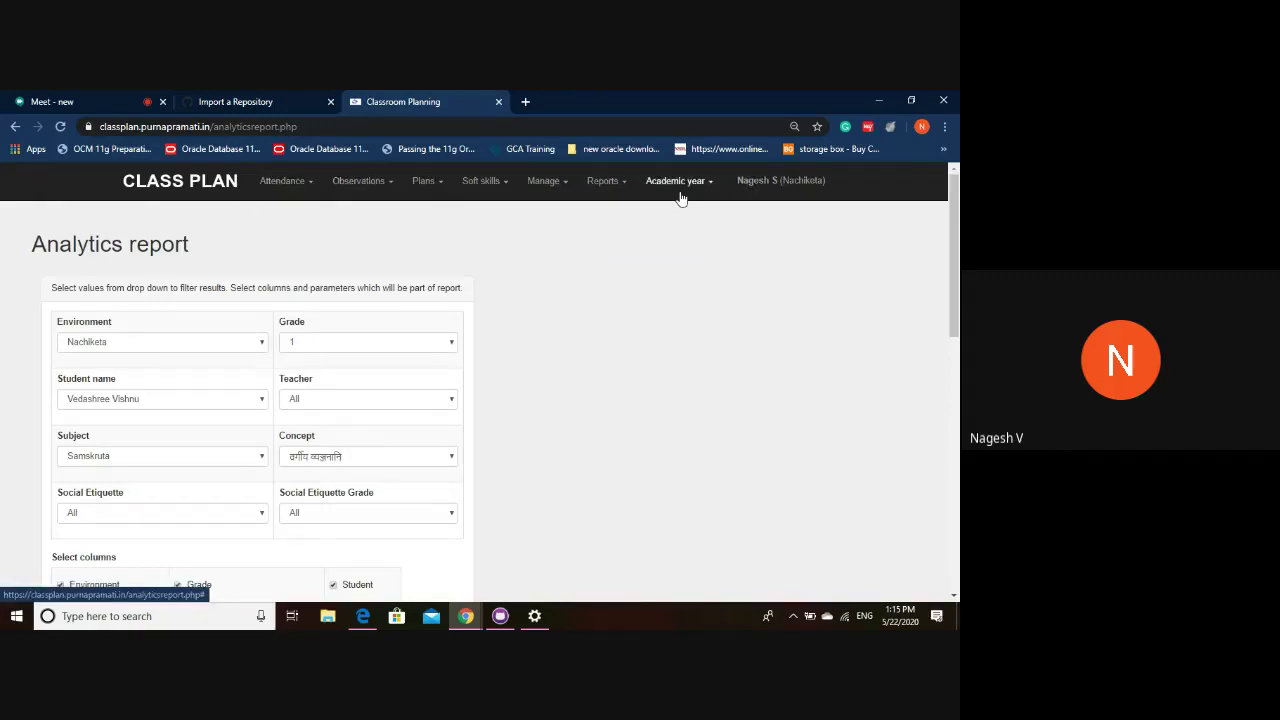
{"action": "left_click", "coordinate": [760, 190]}
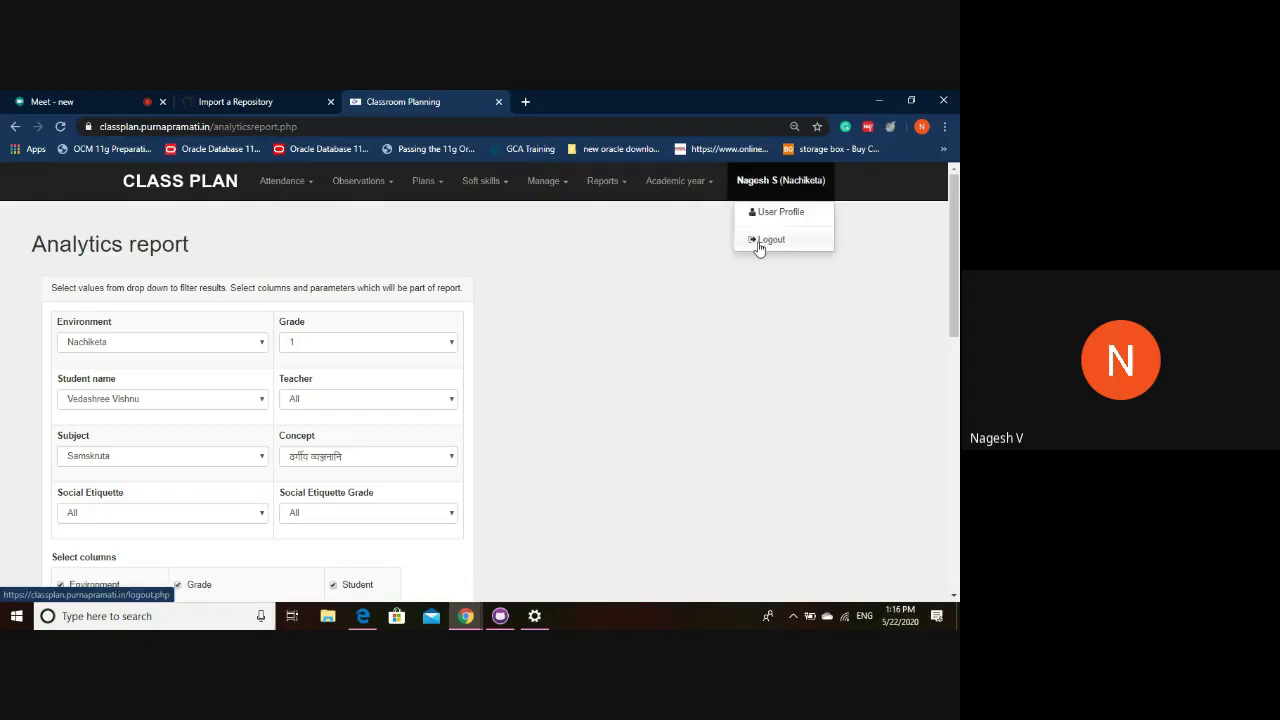
{"action": "left_click", "coordinate": [760, 241]}
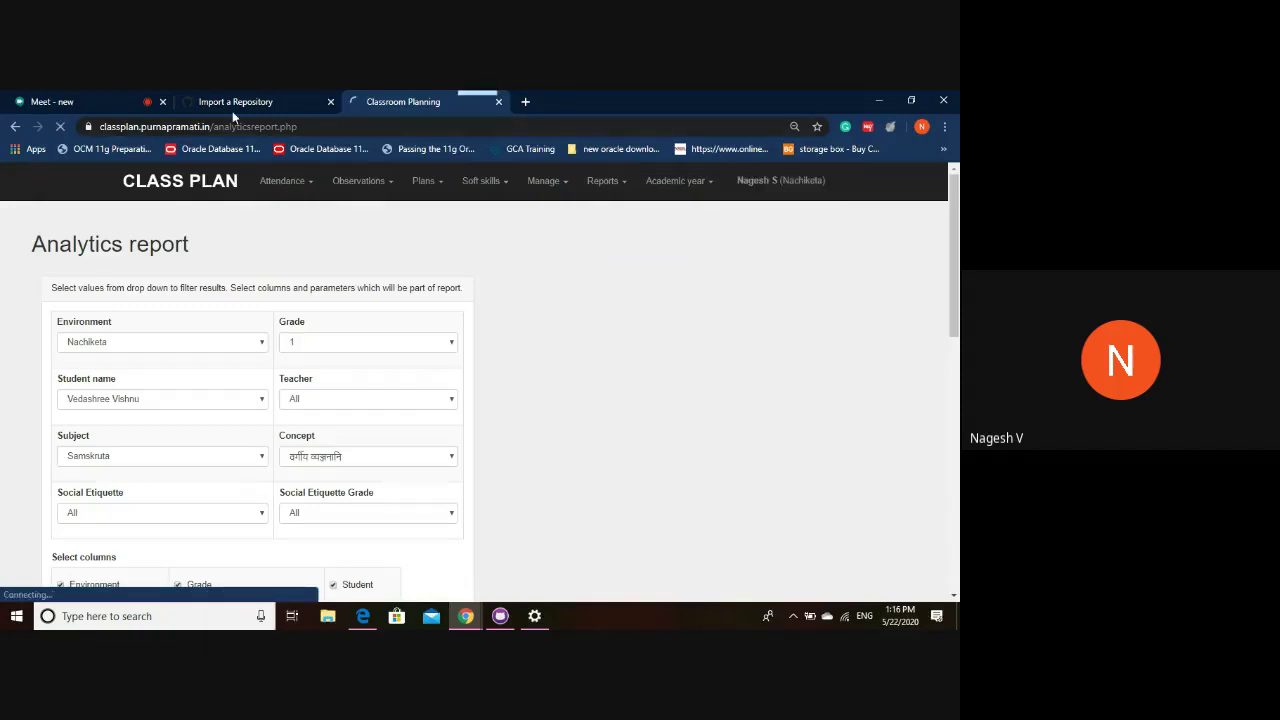
Switch to the Google Meet call and stop presenting the screen.
{"action": "left_click", "coordinate": [106, 102]}
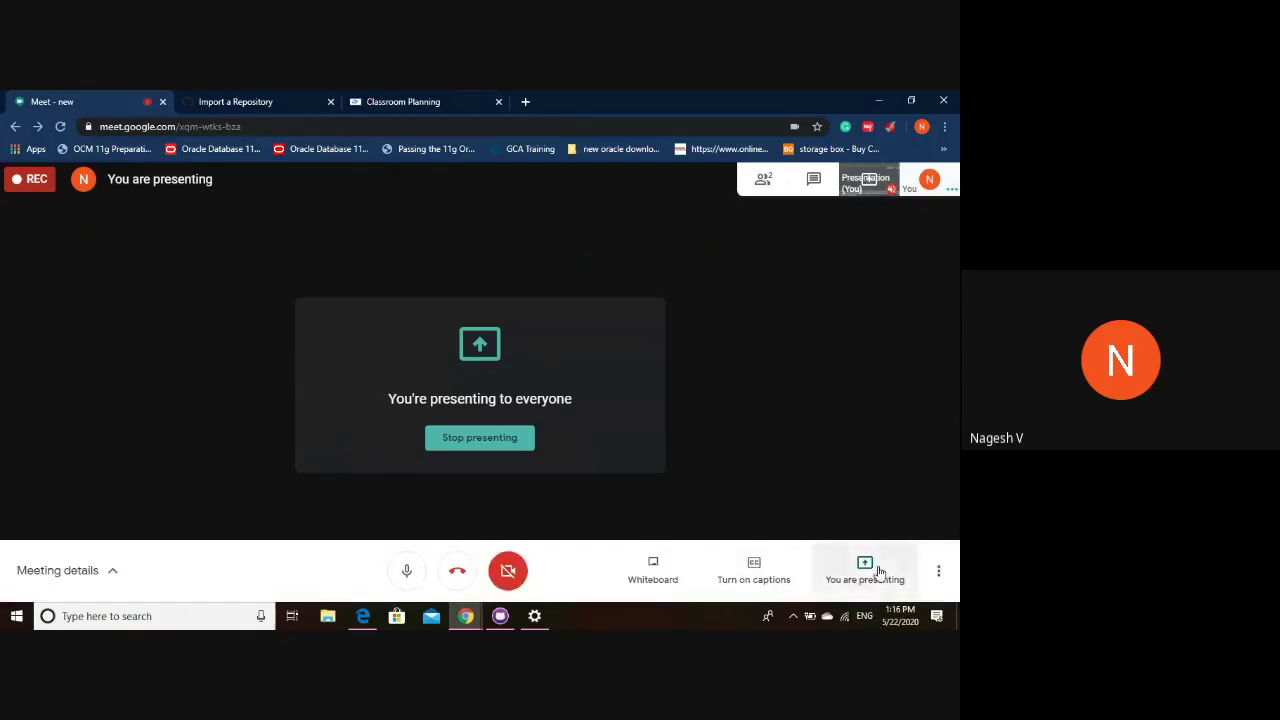
{"action": "left_click", "coordinate": [866, 568]}
{"action": "left_click", "coordinate": [886, 512]}
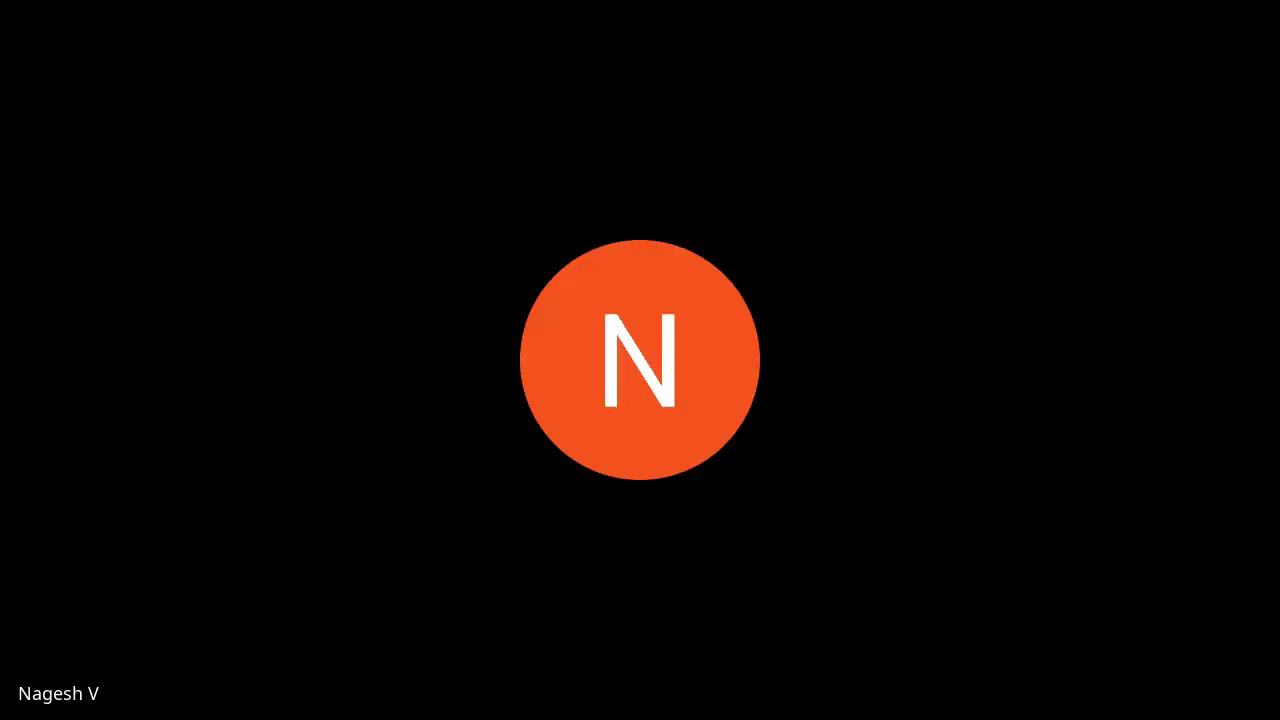